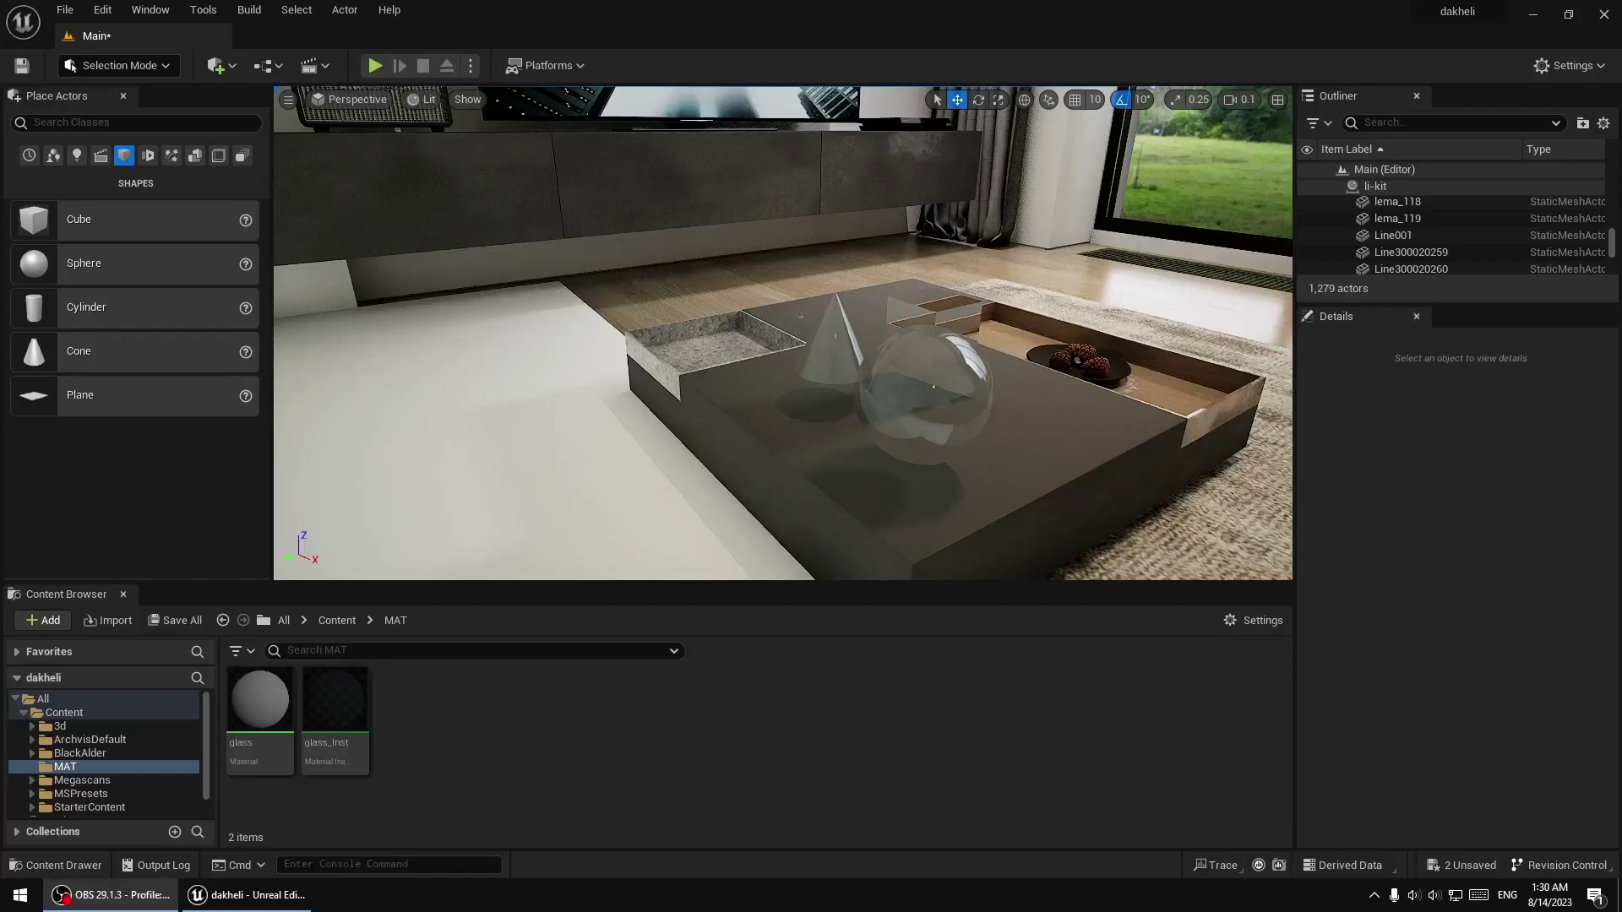
# Fly around the coffee table to view the glass sphere and cone from the sofa side
pyautogui.moveTo(849, 526); pyautogui.dragTo(929, 526, button='right')
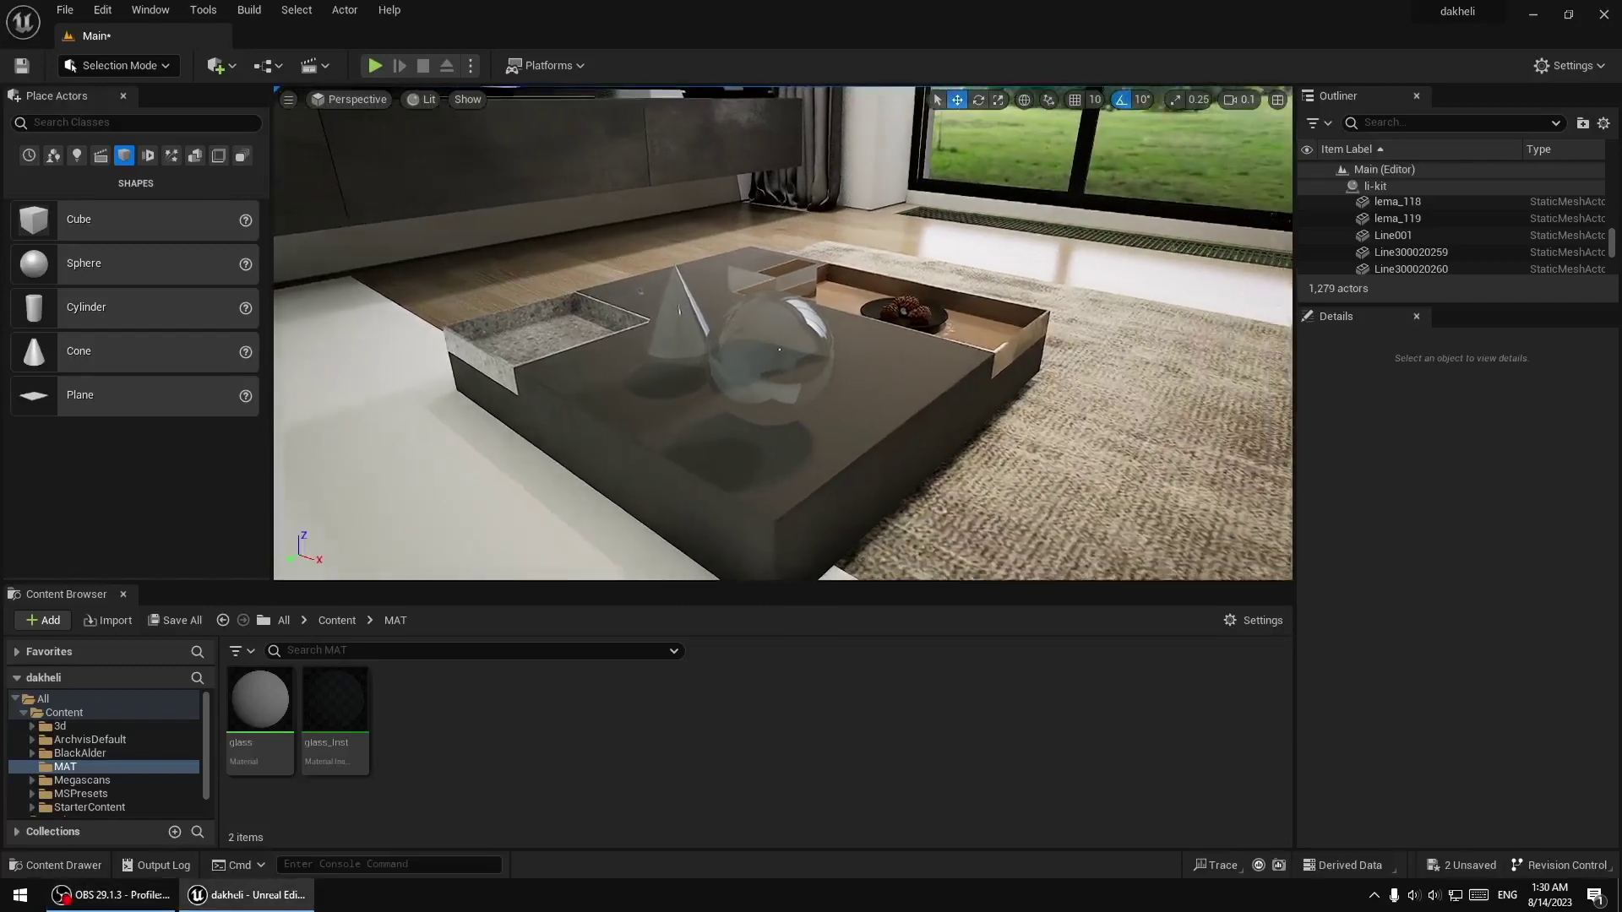
pyautogui.moveTo(852, 486); pyautogui.dragTo(811, 486, button='right')
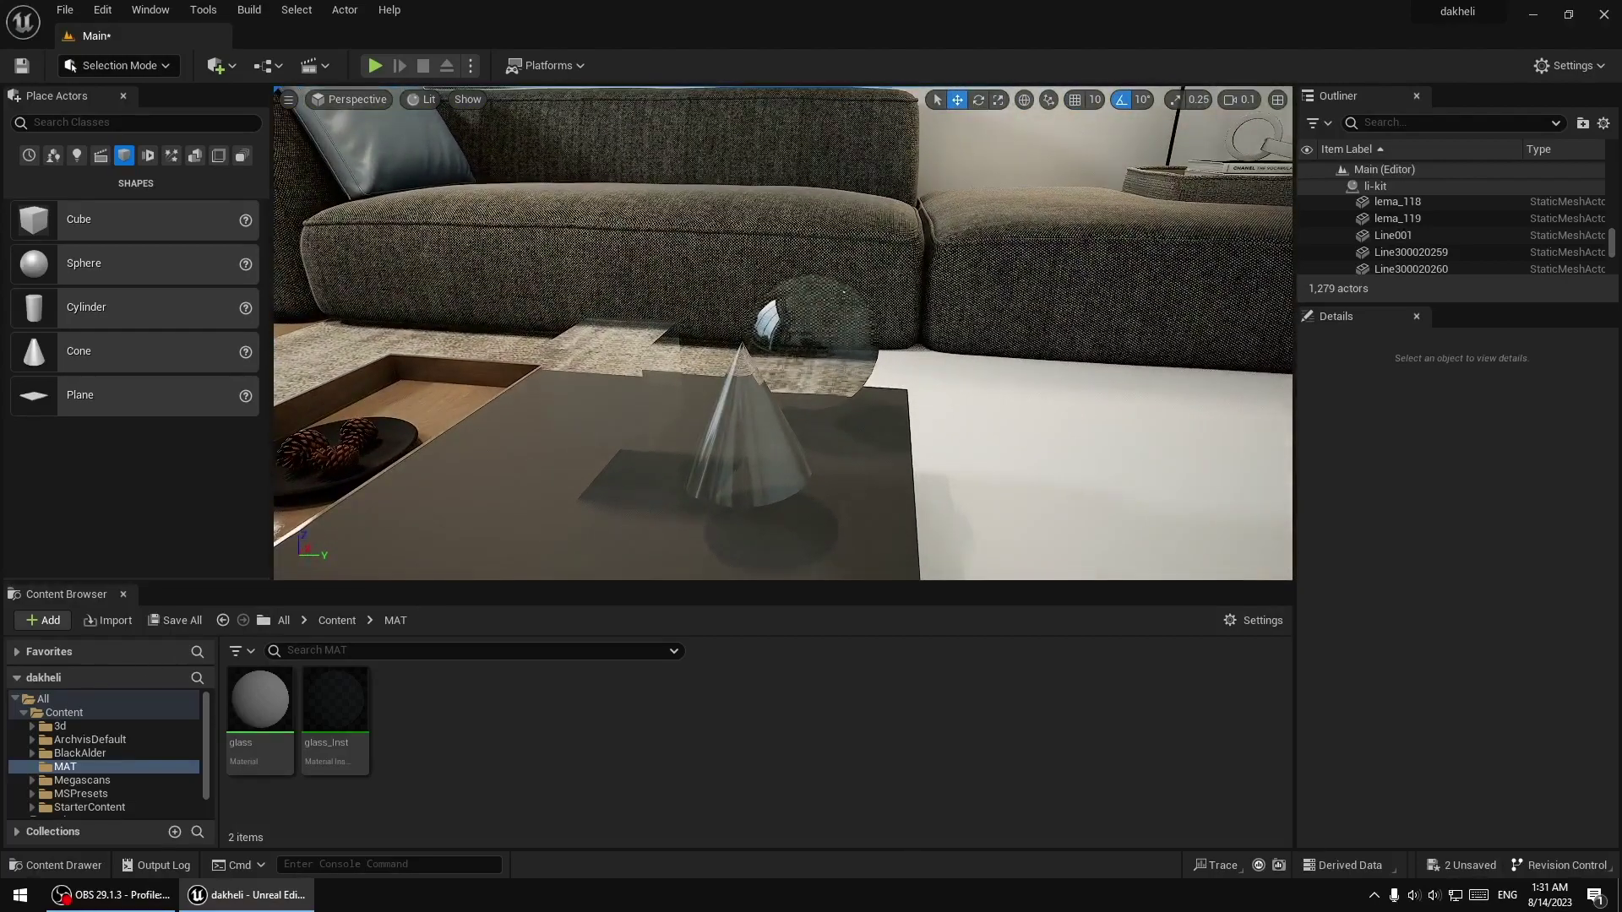
# Turn and fly past the coffee table to face the empty white wall beside the sofa
pyautogui.hotkey('alt', 'Tab')
pyautogui.moveTo(632, 459)
pyautogui.mouseDown()
pyautogui.moveTo(693, 459)
pyautogui.moveTo(675, 457)
pyautogui.mouseUp()
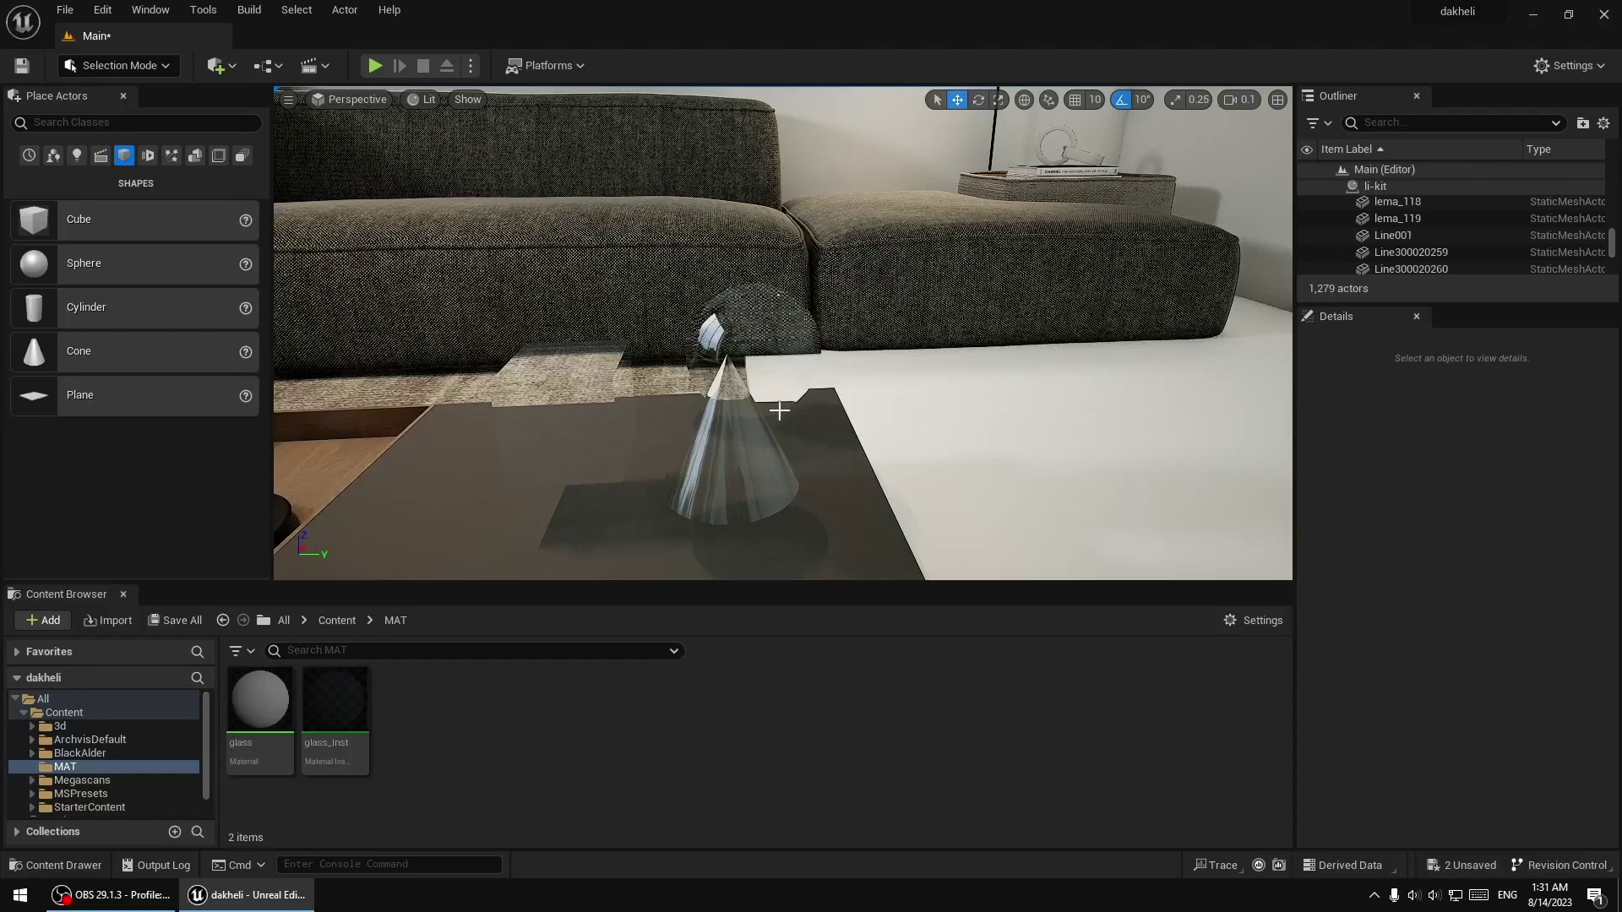
pyautogui.moveTo(779, 410); pyautogui.dragTo(437, 441, button='right')
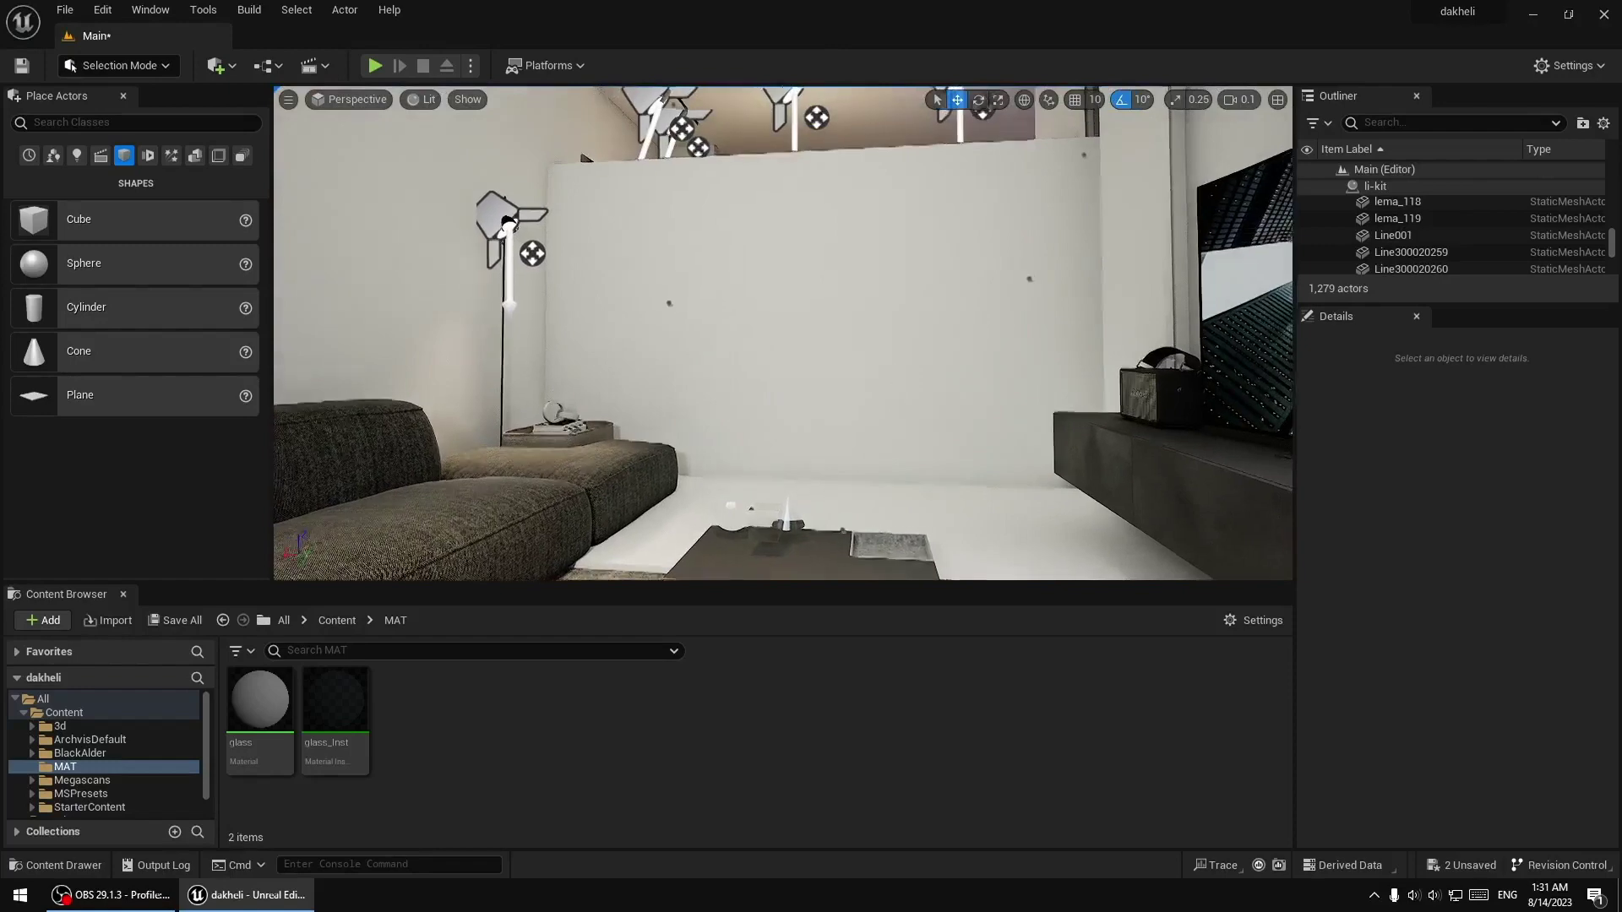
pyautogui.moveTo(905, 399); pyautogui.dragTo(906, 399, button='right')
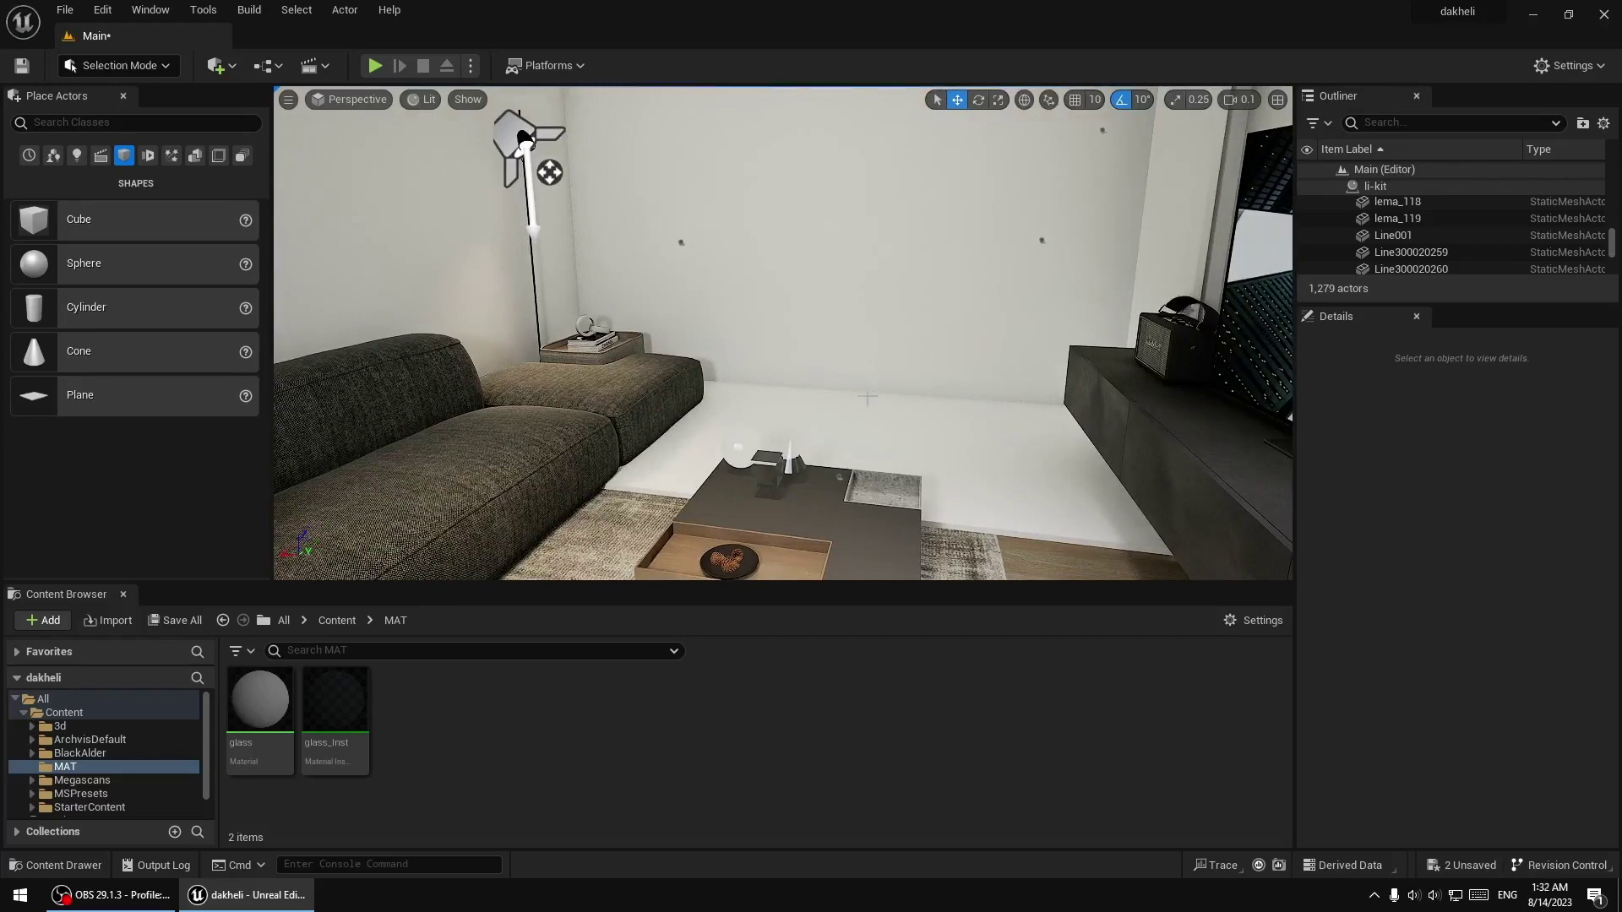
pyautogui.moveTo(866, 397); pyautogui.dragTo(867, 397, button='right')
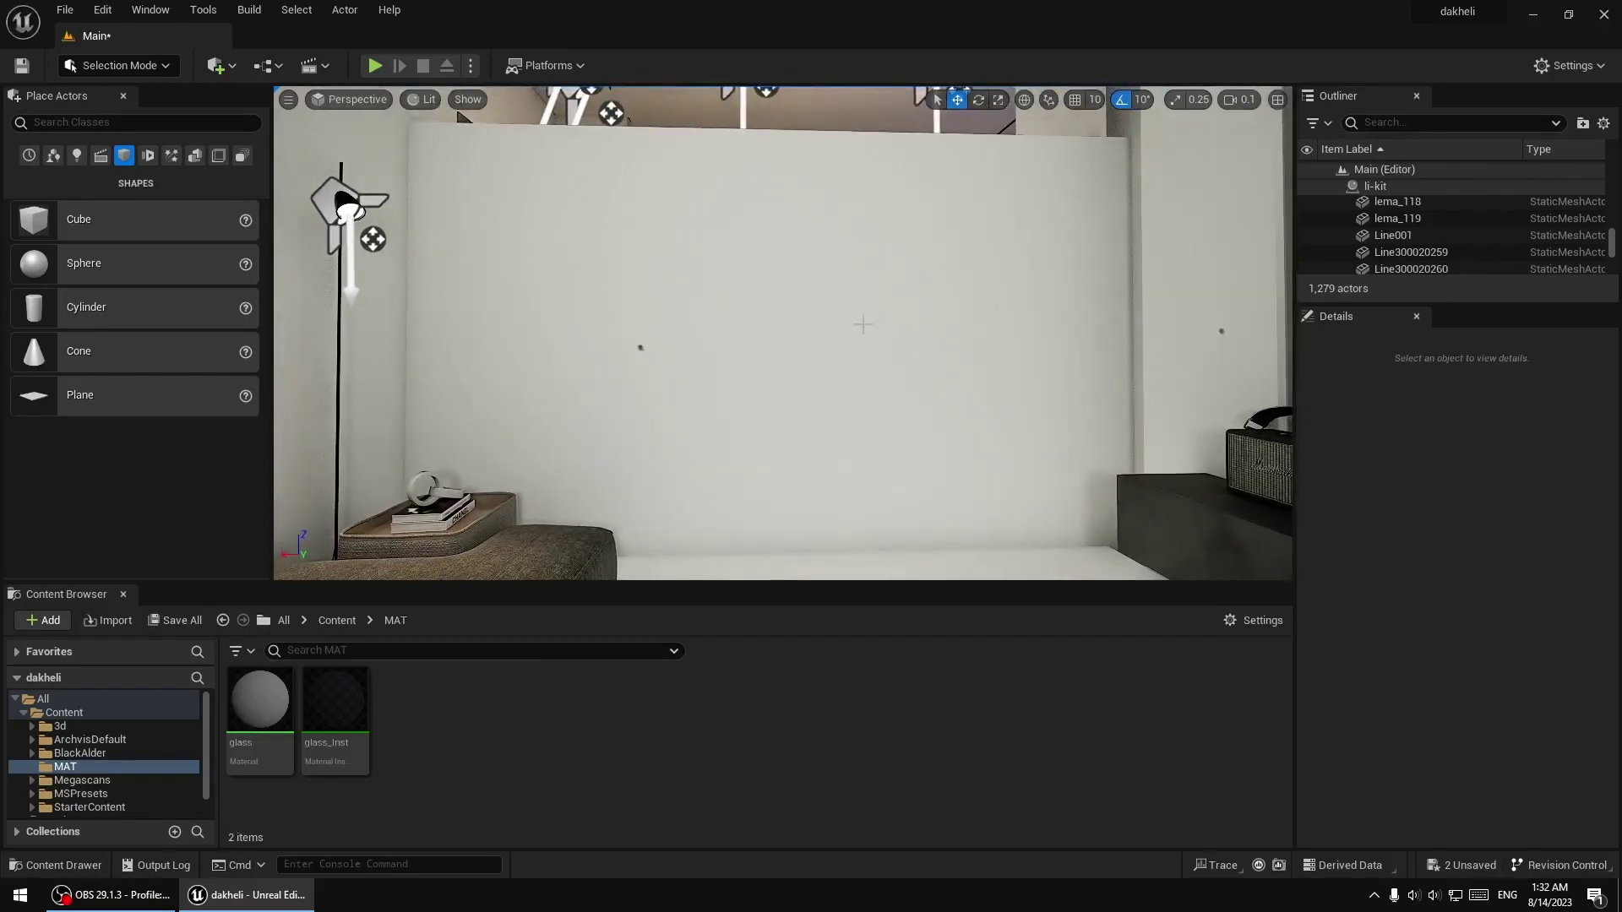
pyautogui.moveTo(916, 386); pyautogui.dragTo(916, 386, button='right')
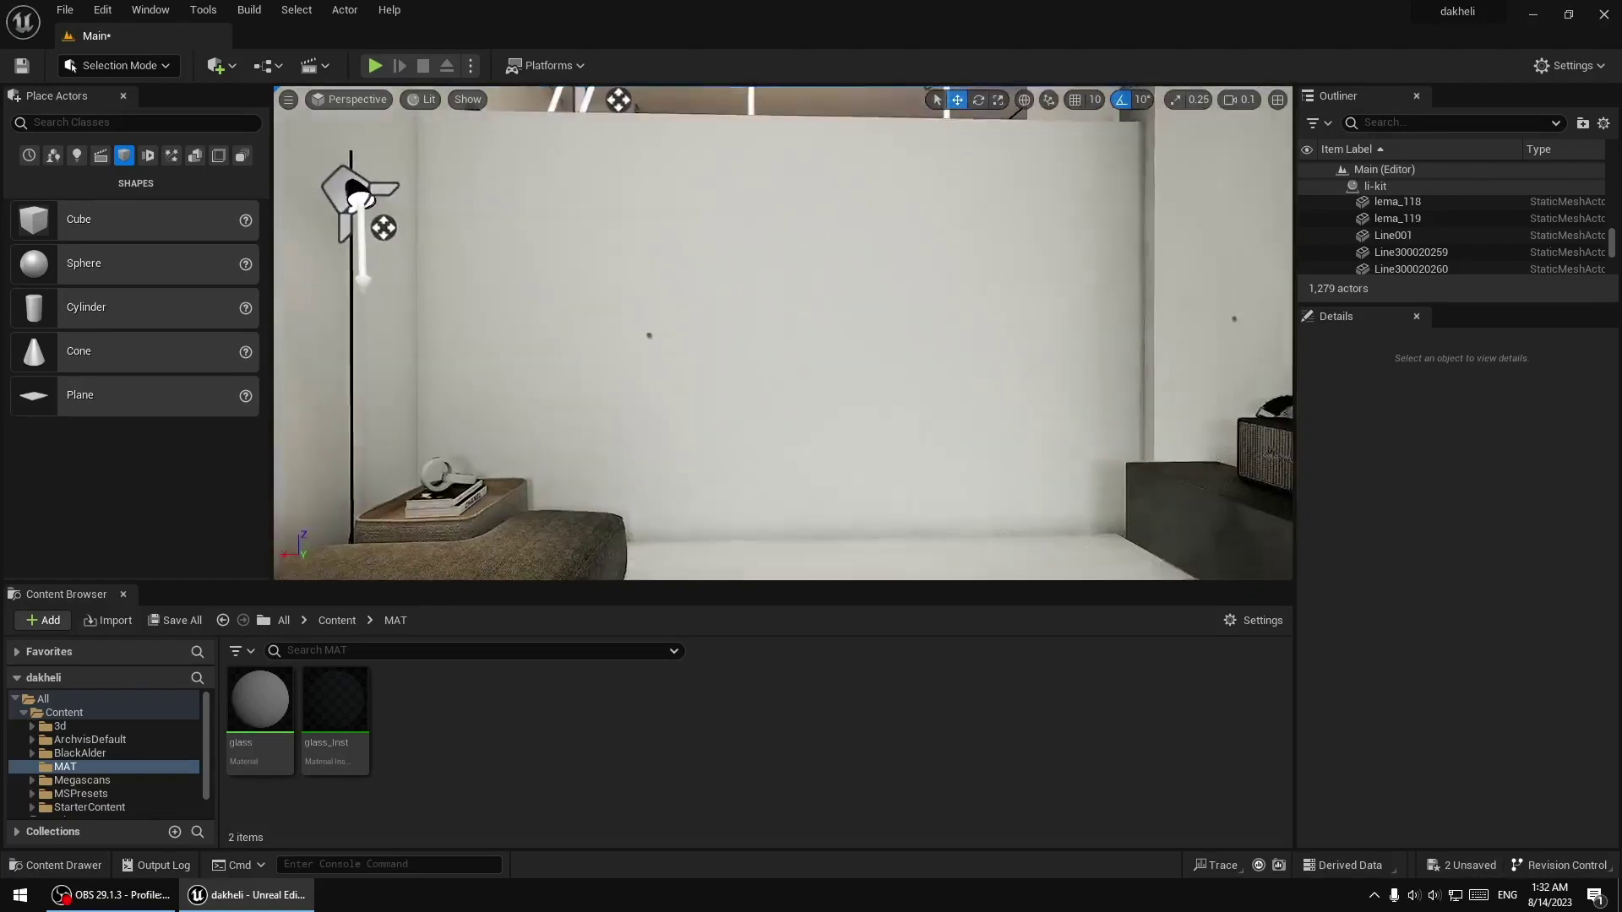
pyautogui.click(916, 386)
pyautogui.press('End')
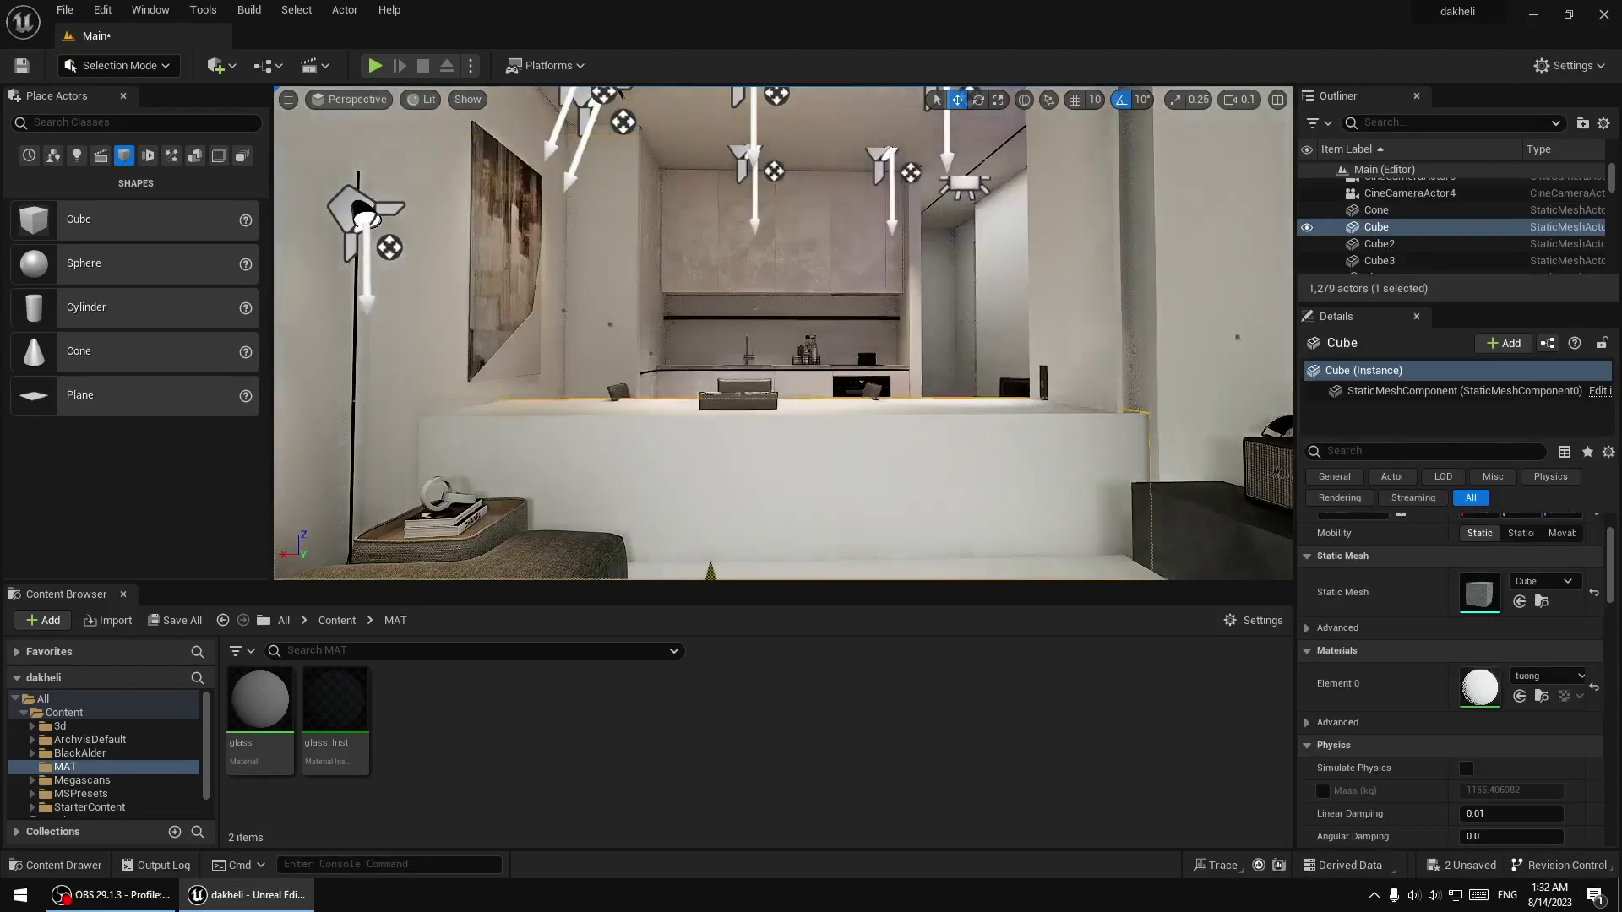
pyautogui.moveTo(915, 386); pyautogui.dragTo(916, 386, button='right')
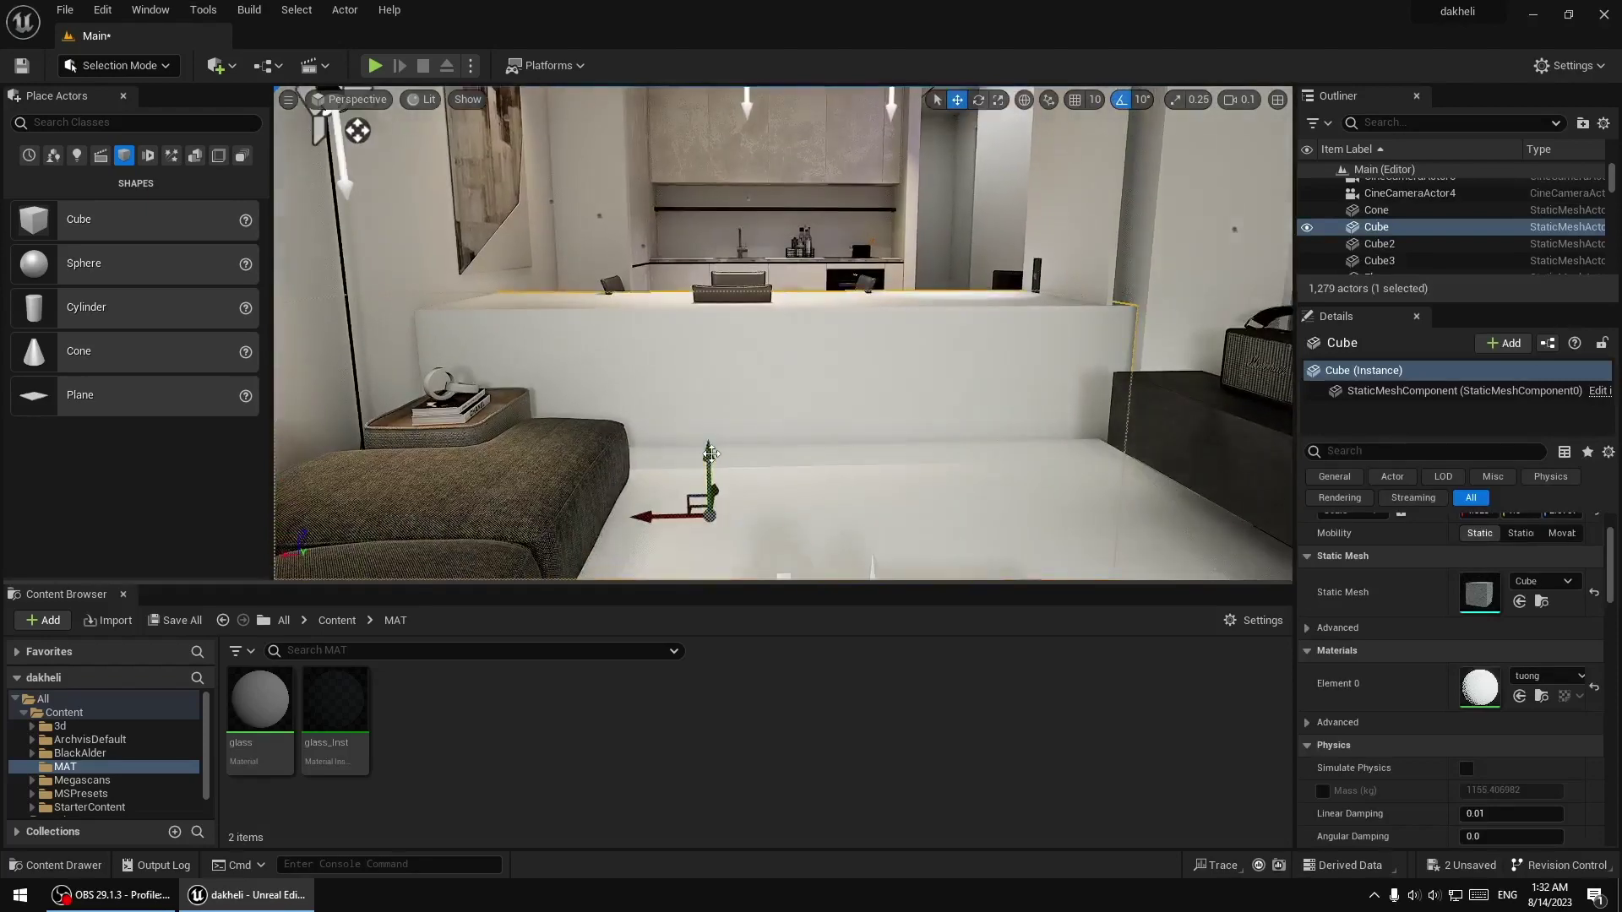
pyautogui.moveTo(708, 549)
pyautogui.mouseDown()
pyautogui.moveTo(771, 230)
pyautogui.moveTo(594, 383)
pyautogui.mouseUp()
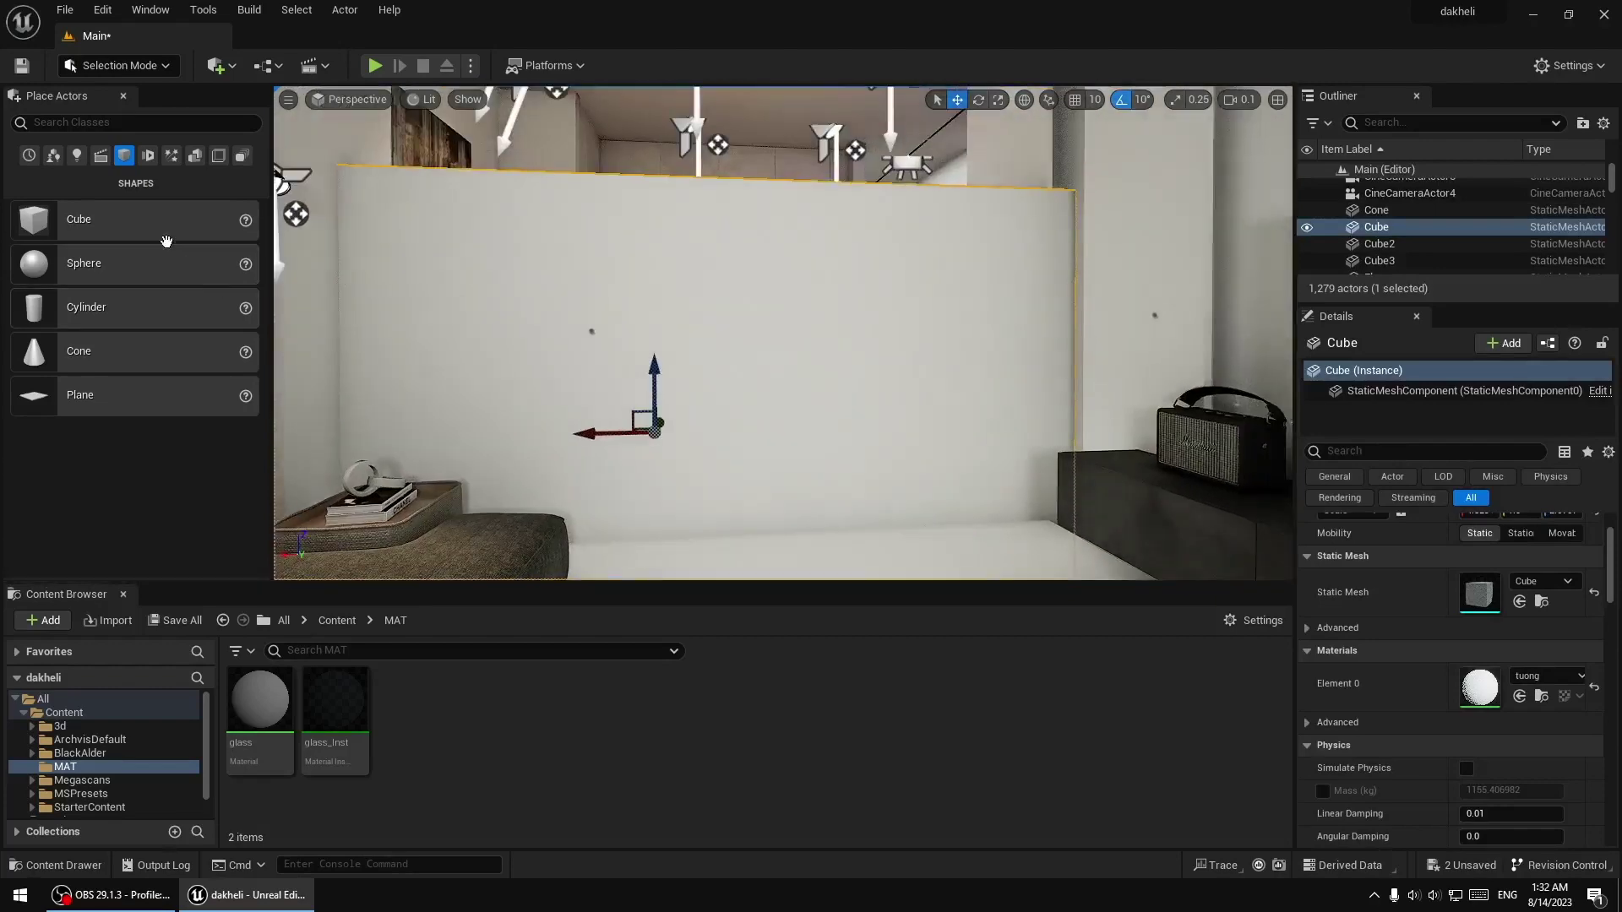
# Drop a new cube against the wall beside the sofa and shrink it
pyautogui.moveTo(78, 219); pyautogui.dragTo(790, 338)
pyautogui.moveTo(790, 338); pyautogui.dragTo(811, 355, button='right')
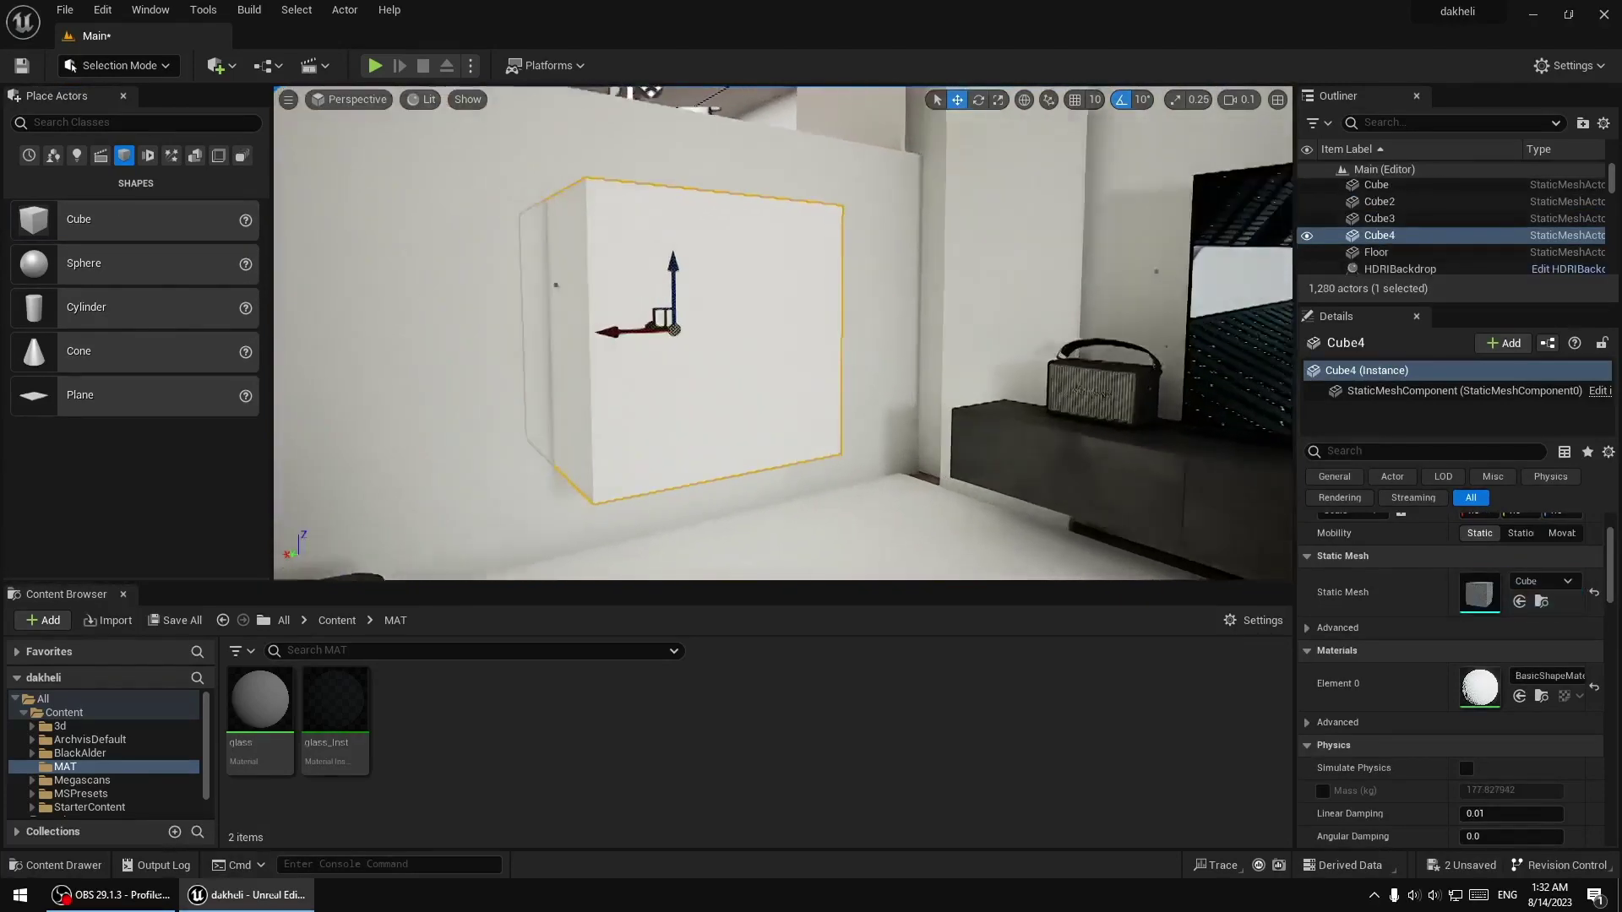
pyautogui.click(998, 100)
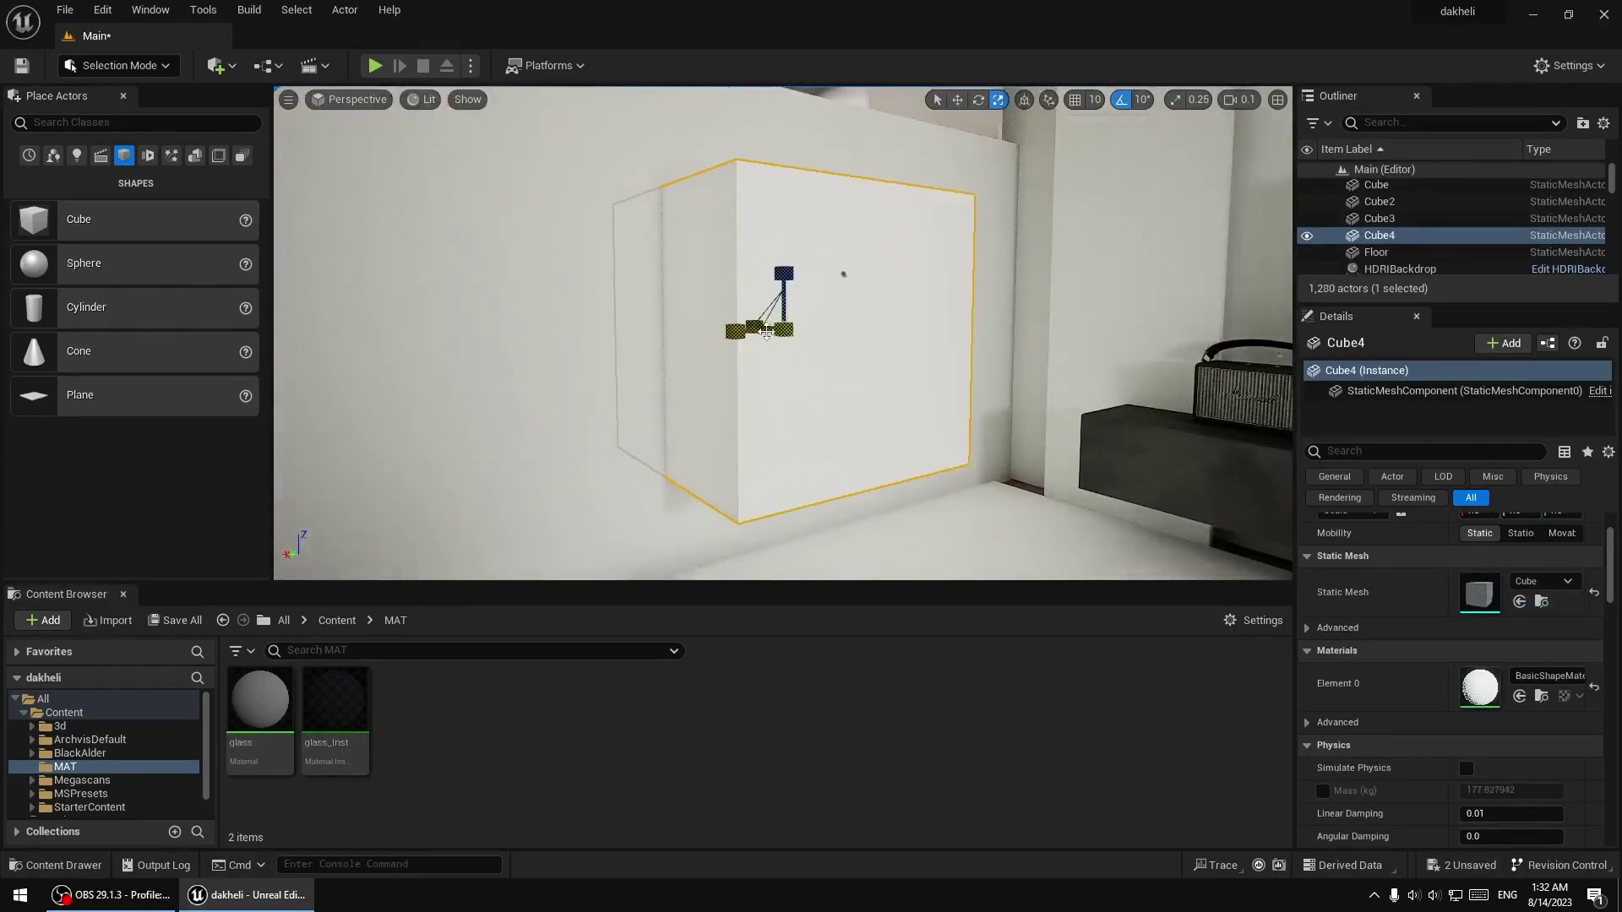
pyautogui.moveTo(754, 320); pyautogui.dragTo(774, 323, button='right')
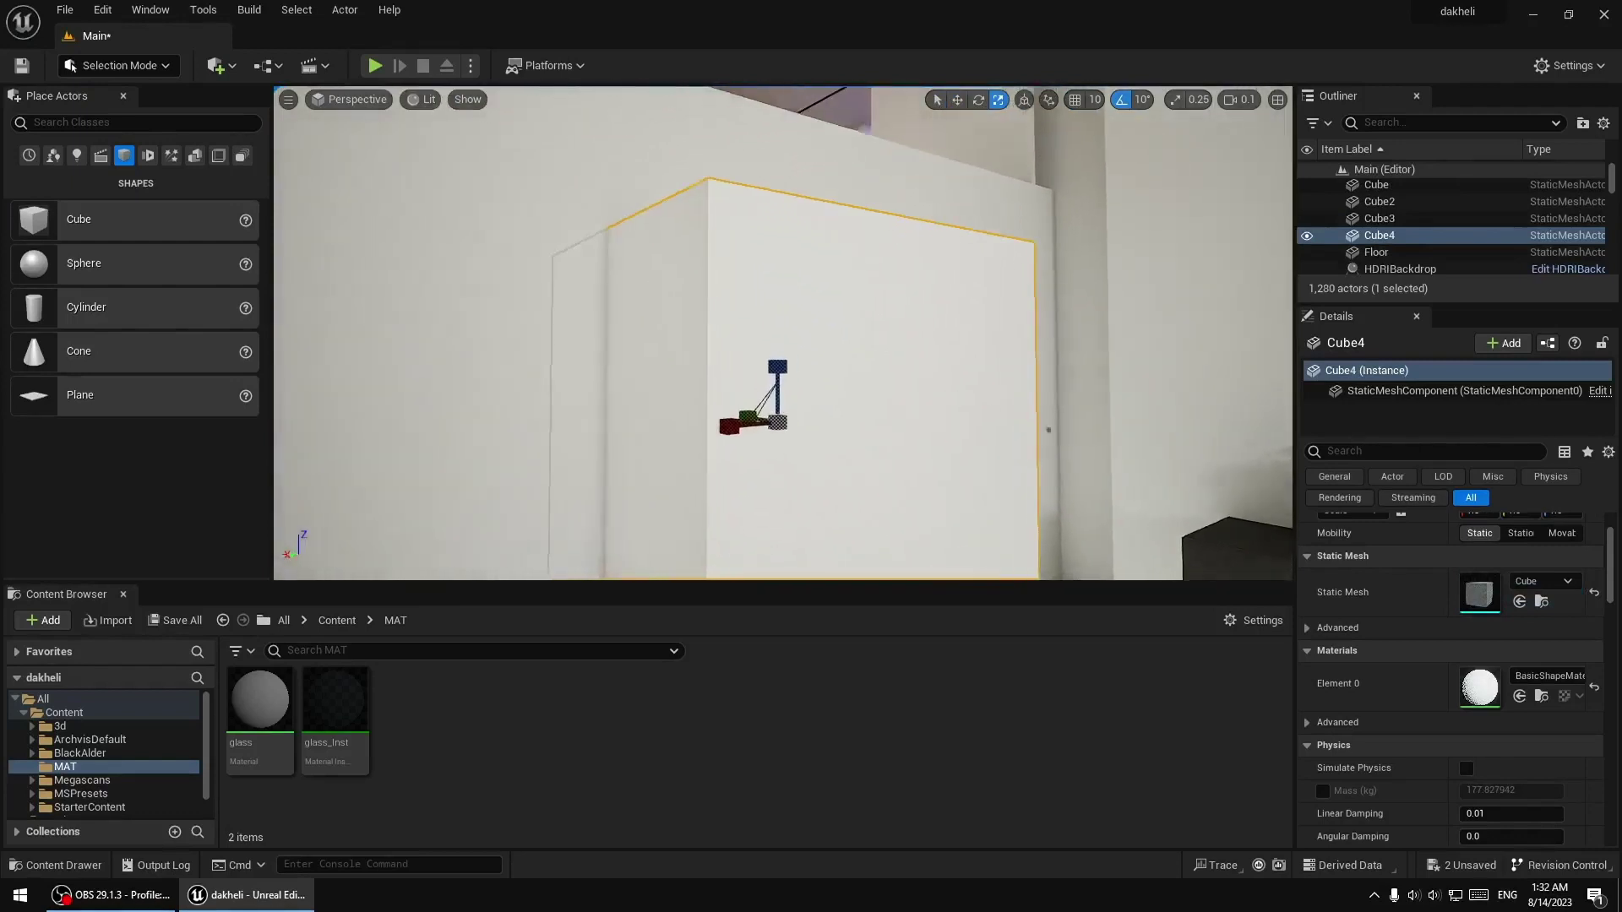
pyautogui.moveTo(774, 323); pyautogui.dragTo(755, 358)
# Scale the cube into a narrow, tall panel, then widen it slightly
pyautogui.press('w')
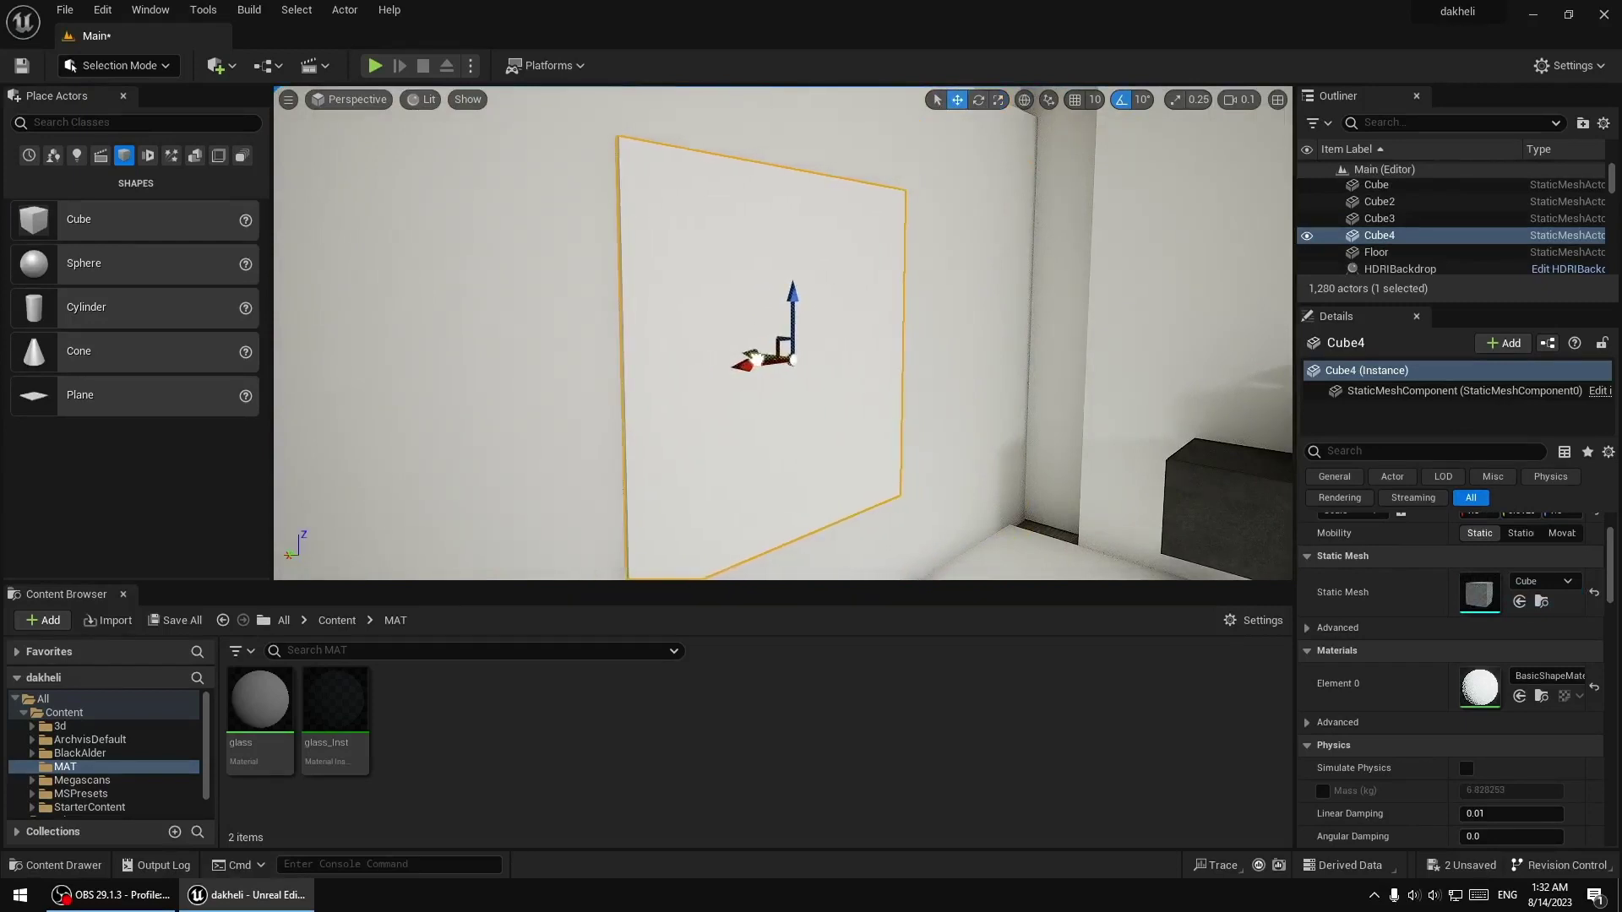
pyautogui.click(998, 100)
pyautogui.moveTo(518, 355); pyautogui.dragTo(406, 346, button='right')
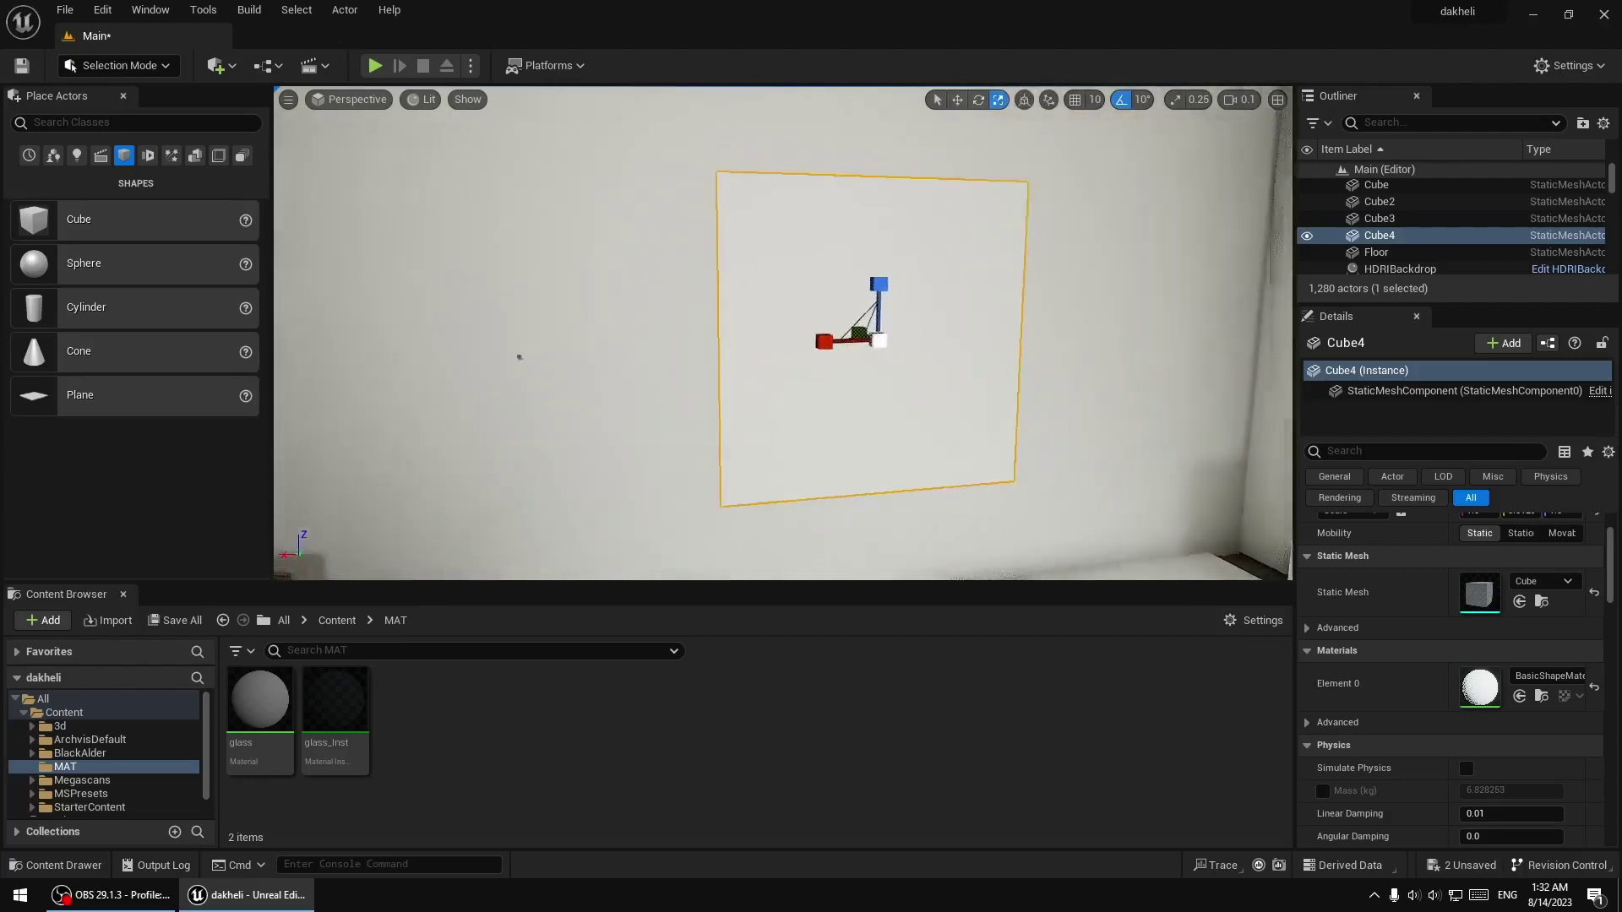
pyautogui.moveTo(747, 340); pyautogui.dragTo(777, 340)
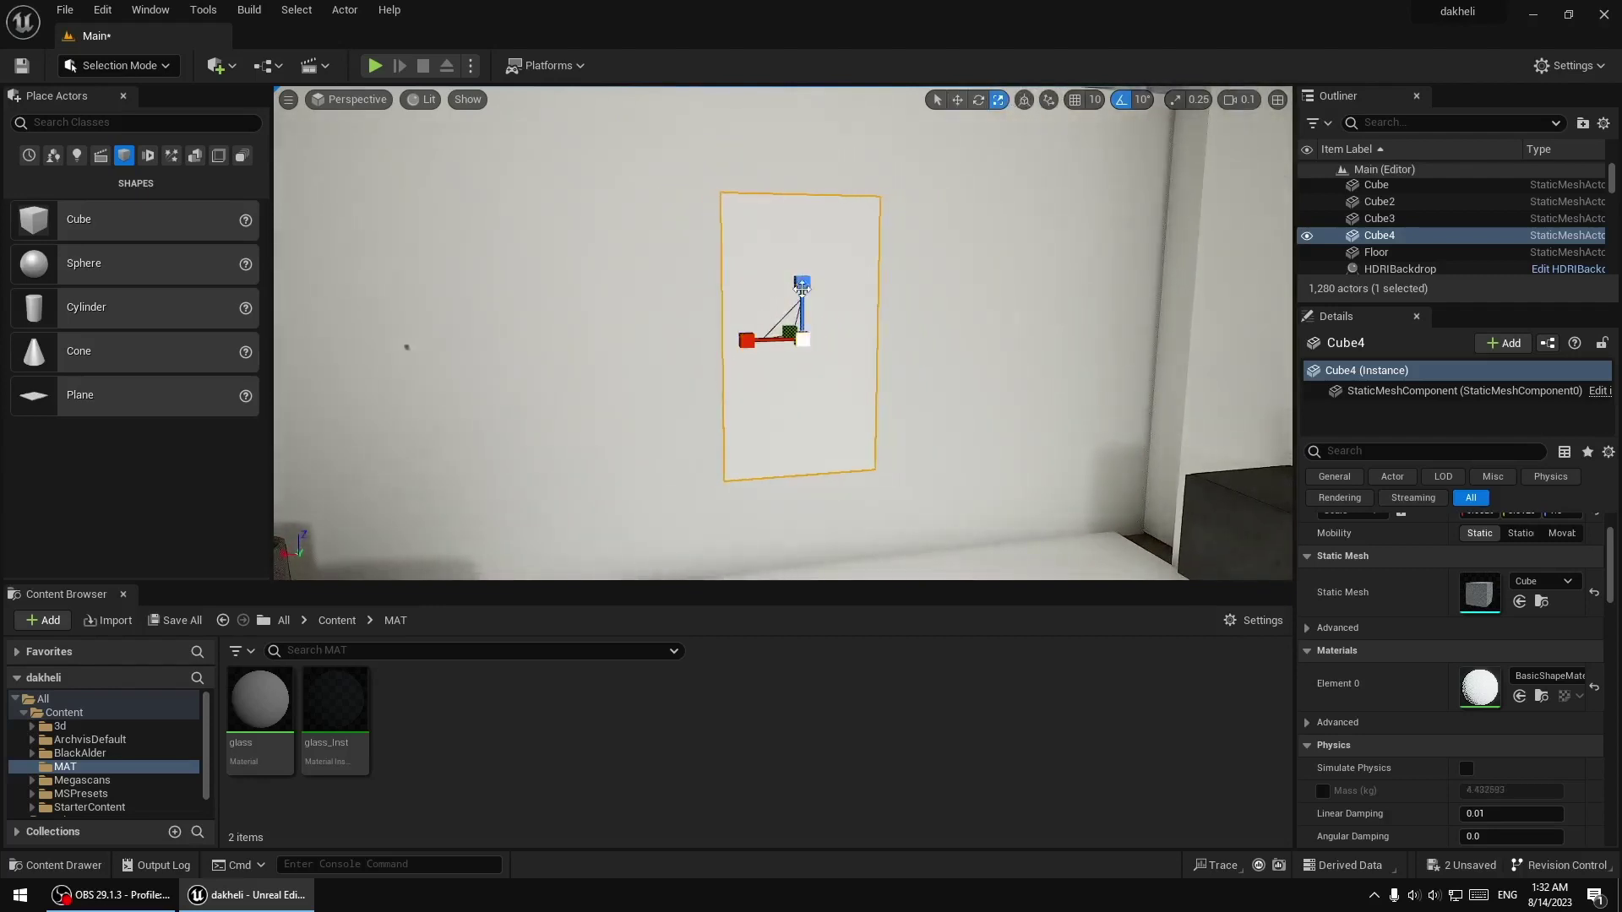
pyautogui.moveTo(803, 282); pyautogui.dragTo(803, 228)
pyautogui.moveTo(407, 347); pyautogui.dragTo(305, 297, button='right')
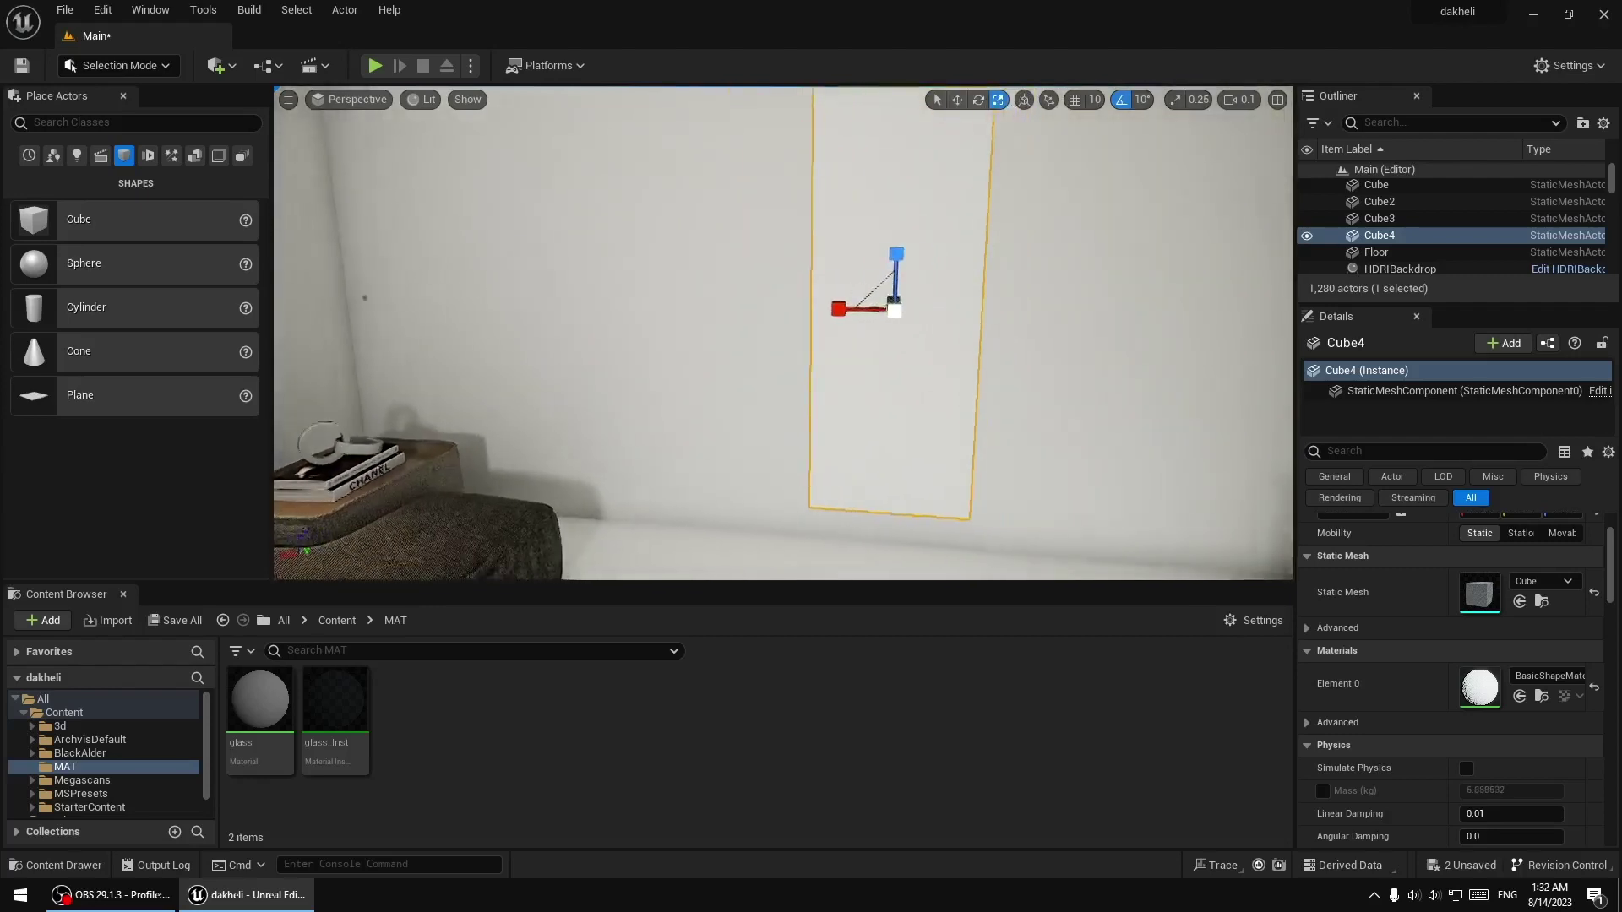
pyautogui.moveTo(812, 308); pyautogui.dragTo(845, 308)
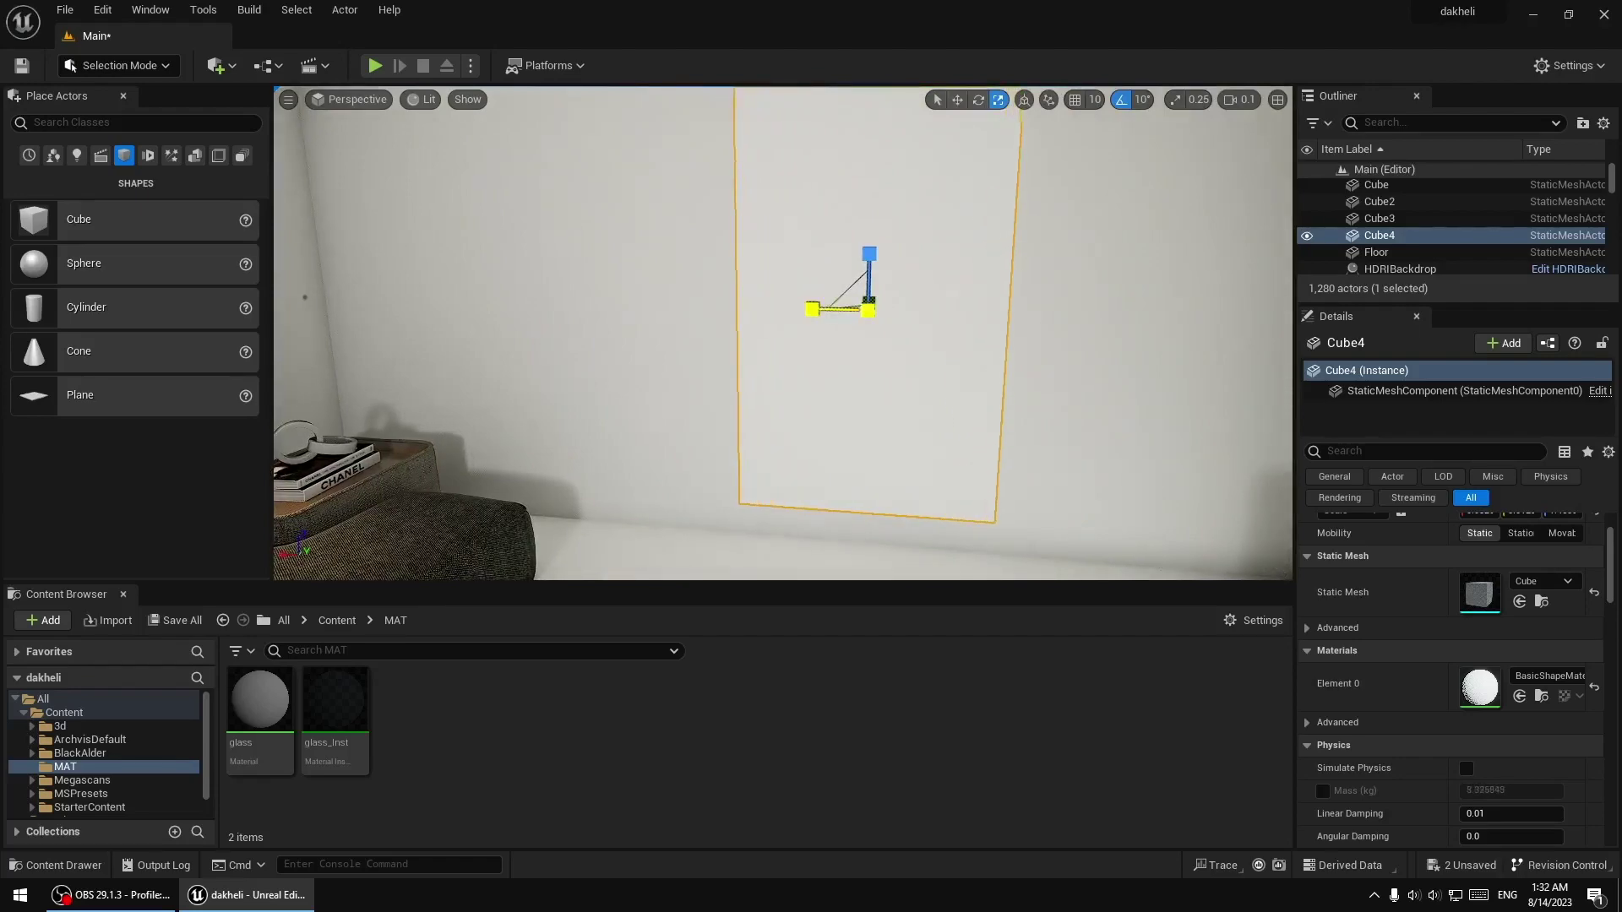
# Lower the panel and shift it slightly left, then fine-tune its height and width
pyautogui.press('w')
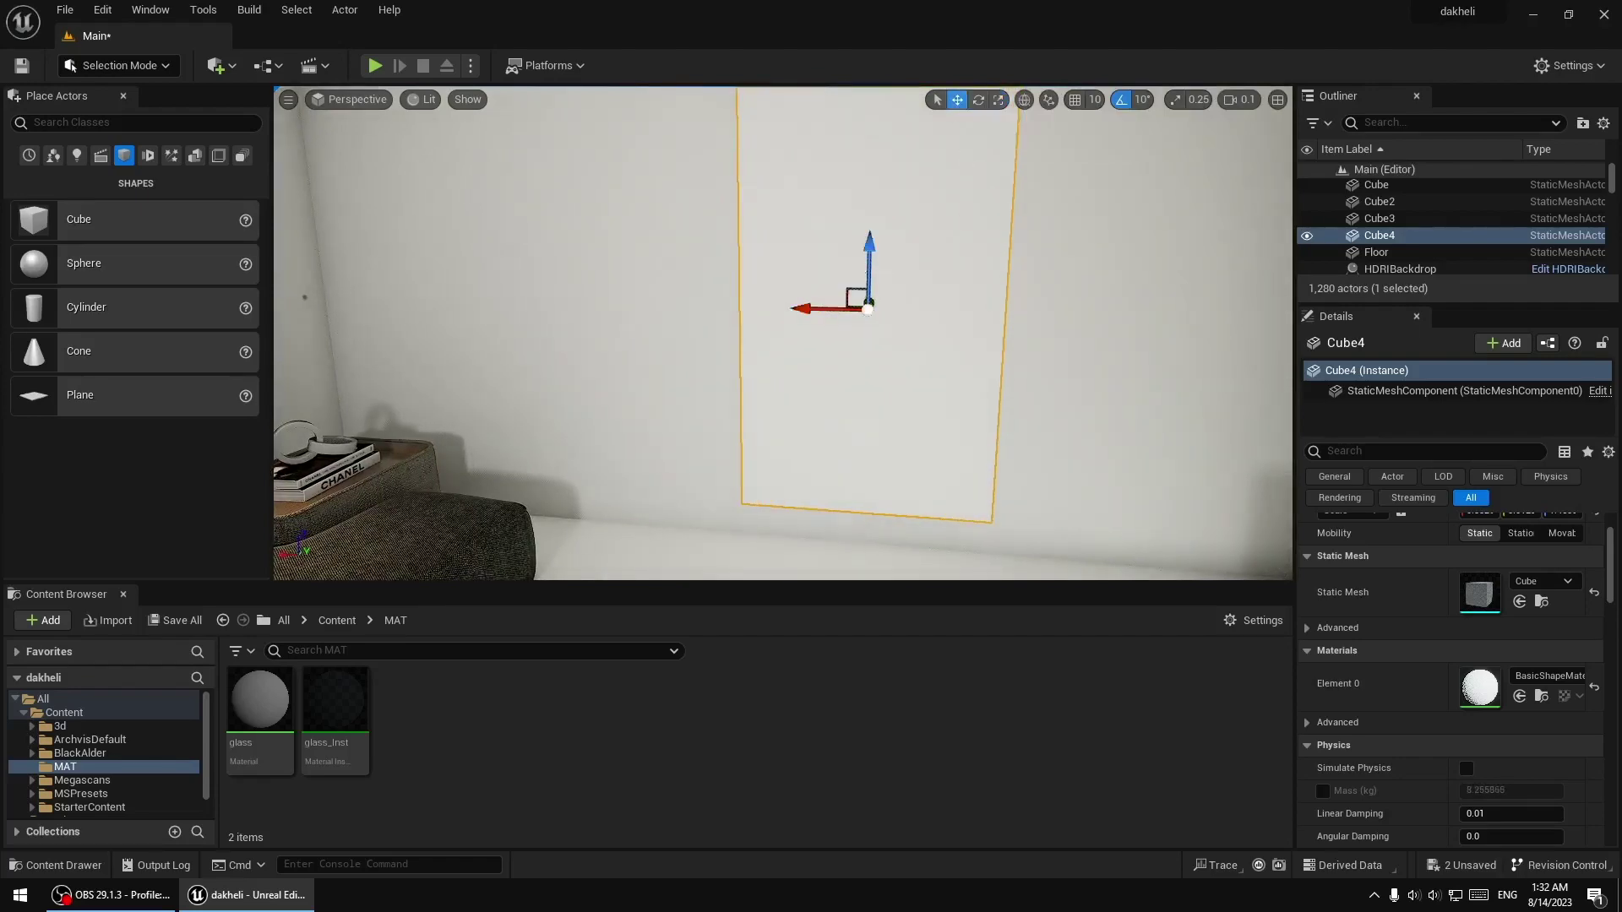
pyautogui.moveTo(845, 338)
pyautogui.mouseDown(button='right')
pyautogui.moveTo(972, 338)
pyautogui.moveTo(993, 281)
pyautogui.mouseUp(button='right')
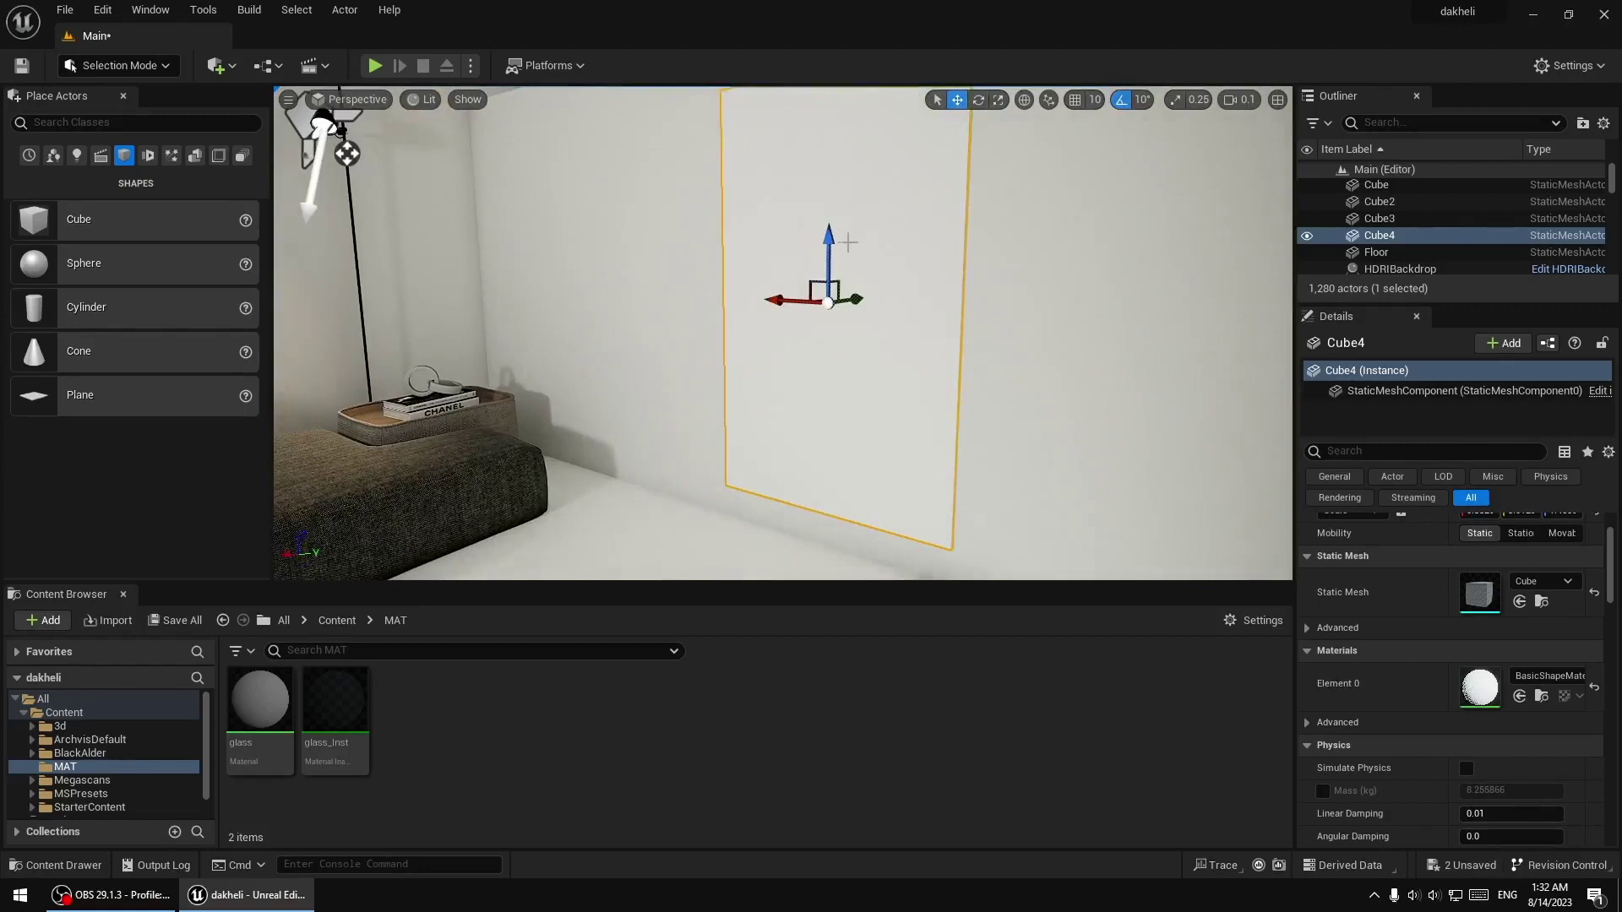
pyautogui.moveTo(831, 254); pyautogui.dragTo(831, 275)
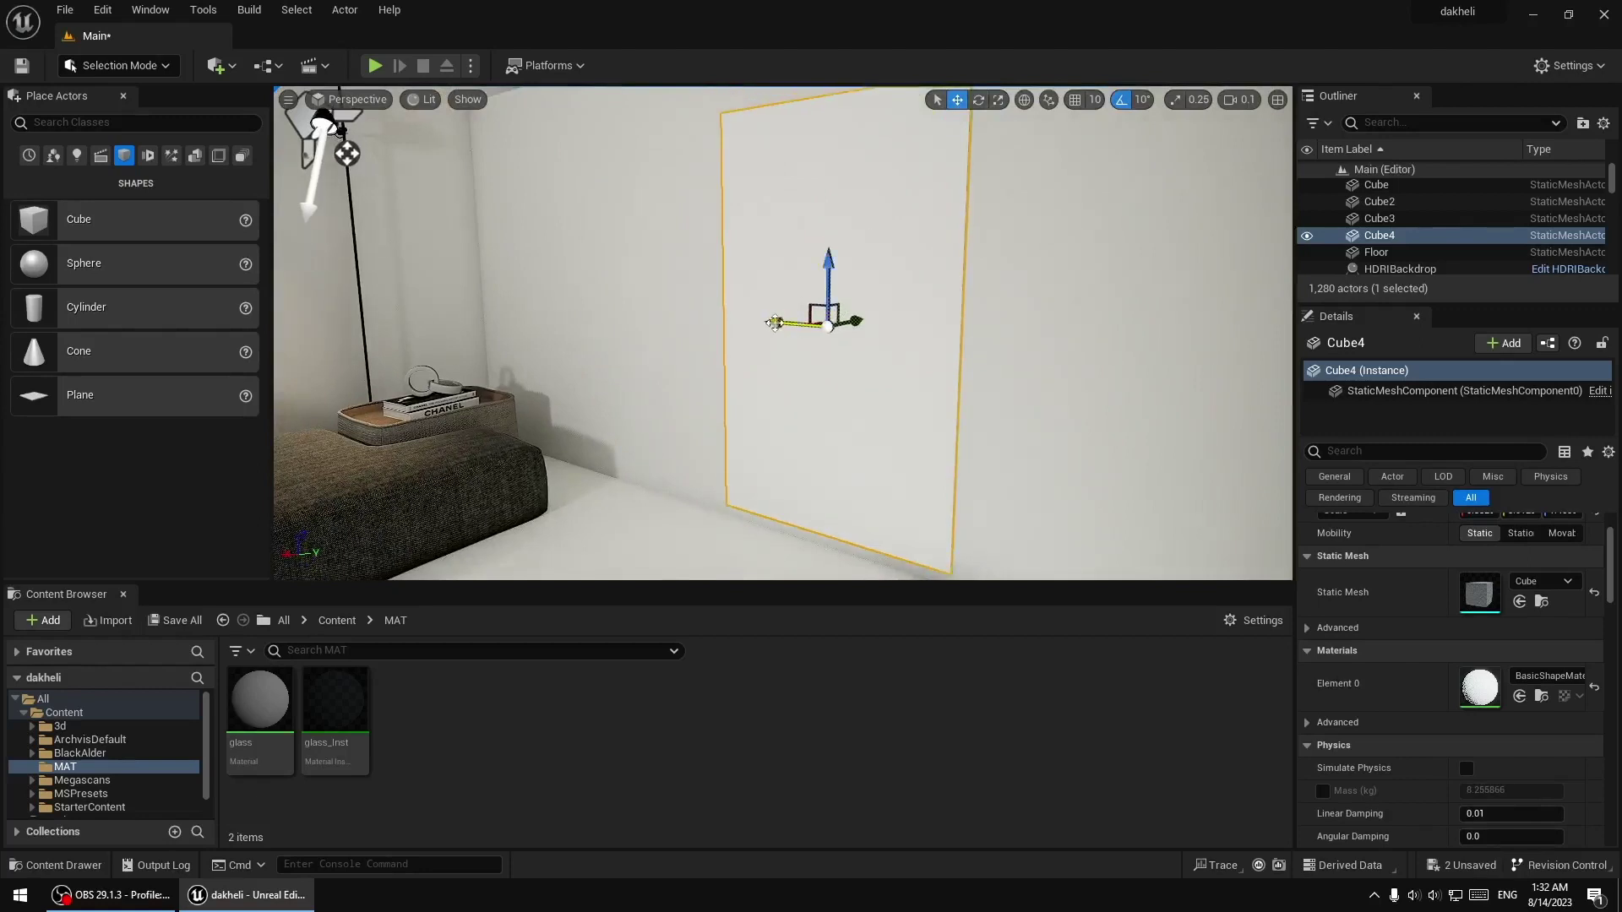
pyautogui.moveTo(775, 324); pyautogui.dragTo(763, 324)
pyautogui.moveTo(763, 324); pyautogui.dragTo(856, 260, button='right')
pyautogui.press('r')
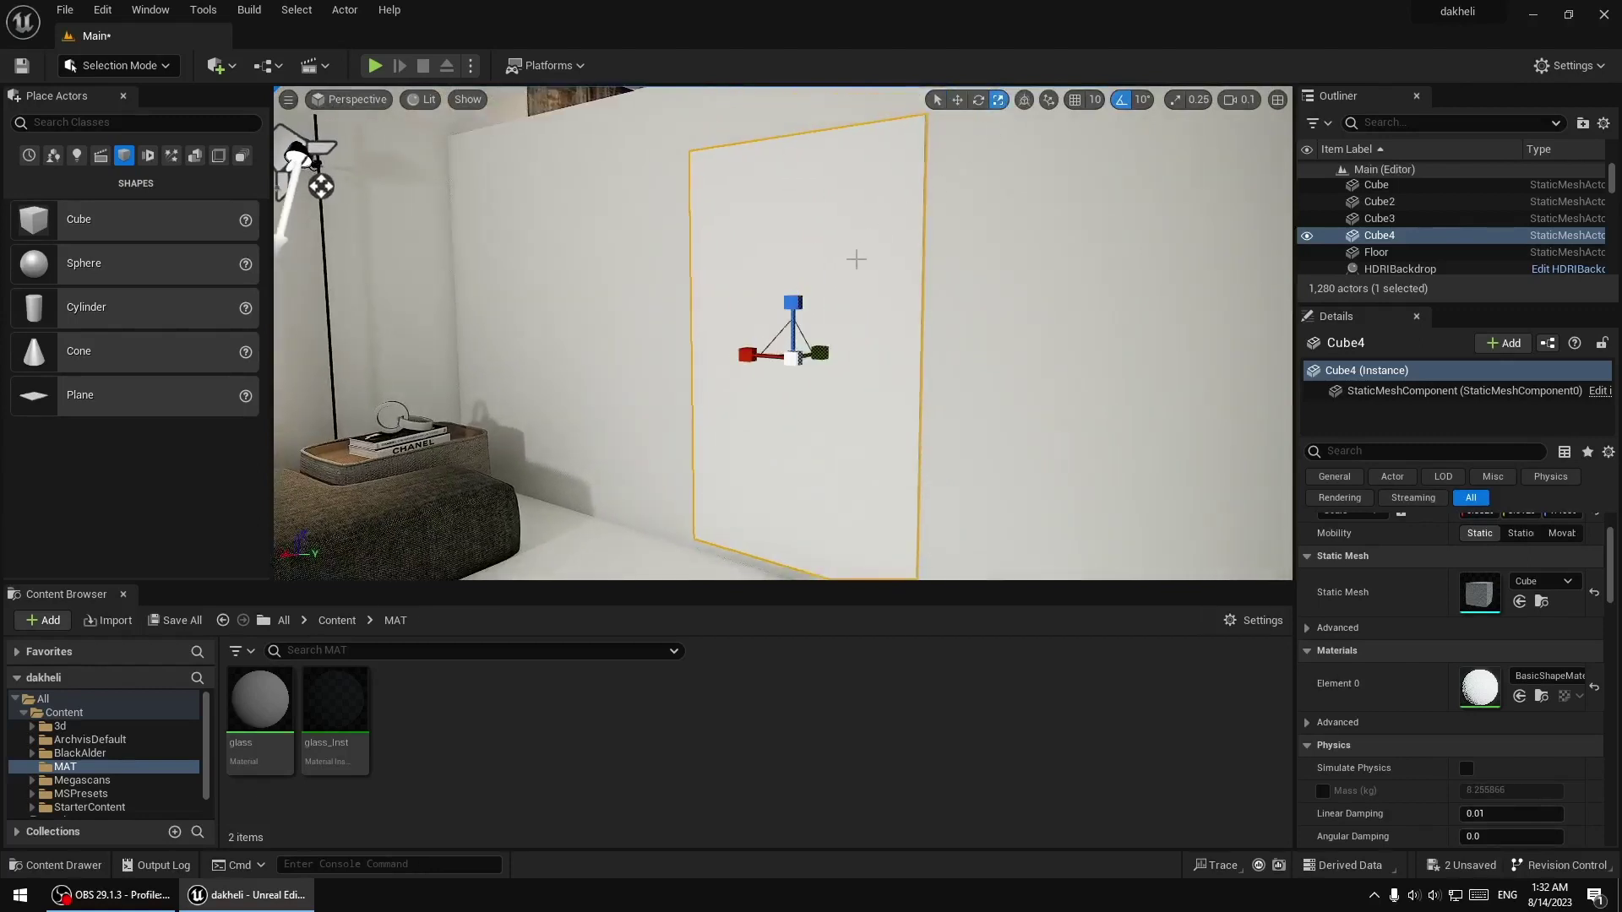
pyautogui.moveTo(792, 302); pyautogui.dragTo(792, 291)
pyautogui.moveTo(792, 291)
pyautogui.mouseDown(button='right')
pyautogui.moveTo(945, 126)
pyautogui.moveTo(437, 286)
pyautogui.moveTo(701, 327)
pyautogui.mouseUp(button='right')
pyautogui.moveTo(701, 327); pyautogui.dragTo(676, 328)
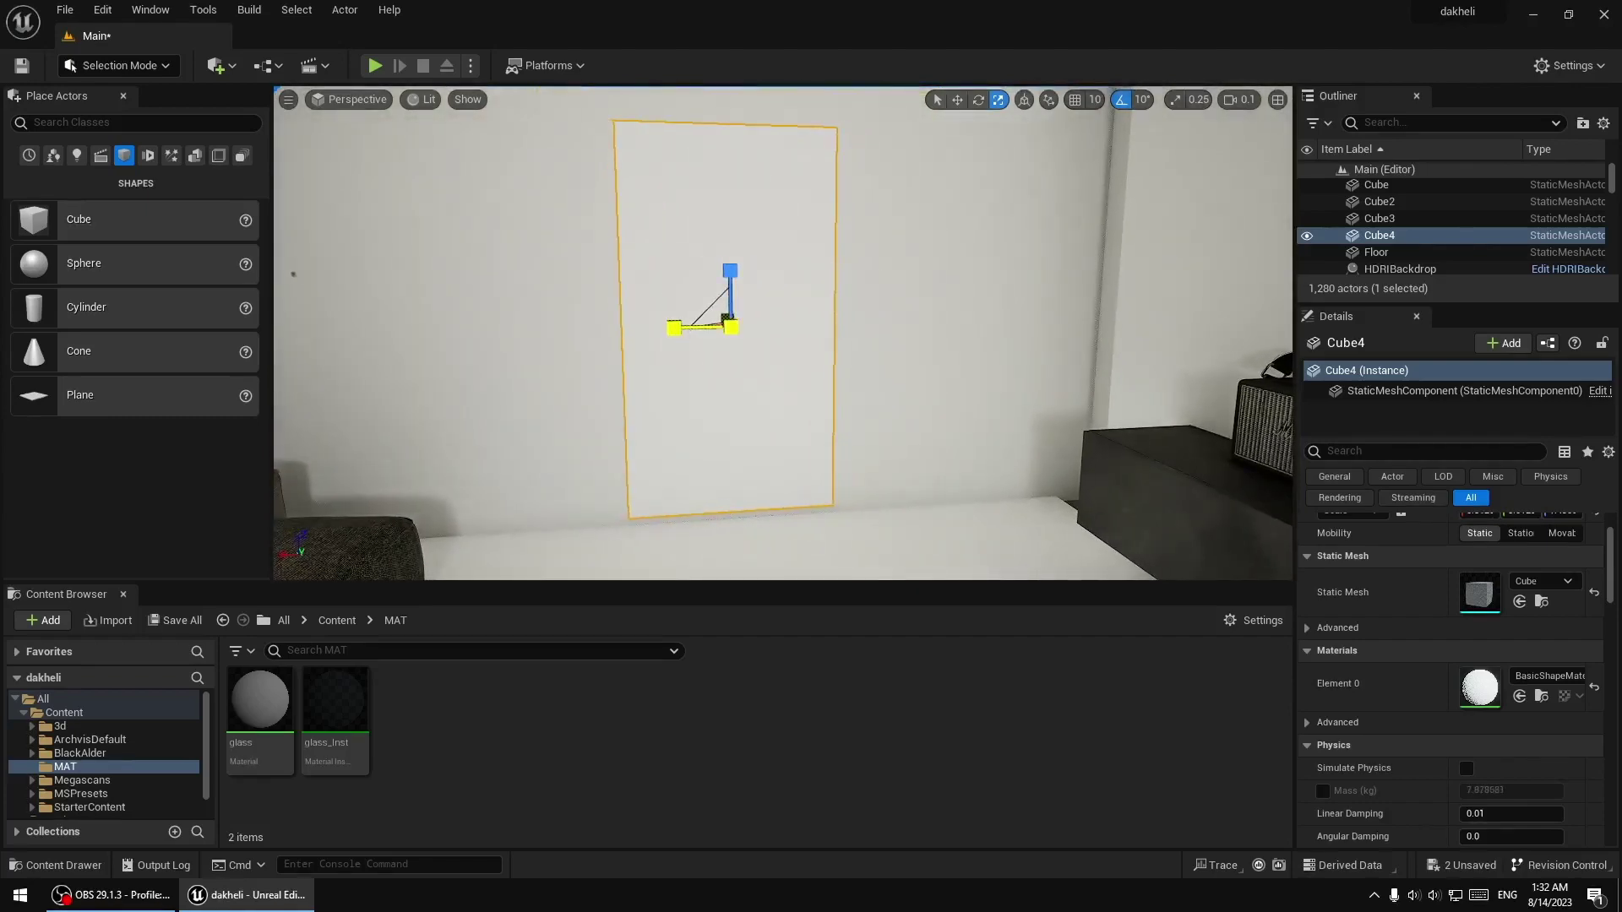
pyautogui.moveTo(727, 328); pyautogui.dragTo(868, 261, button='right')
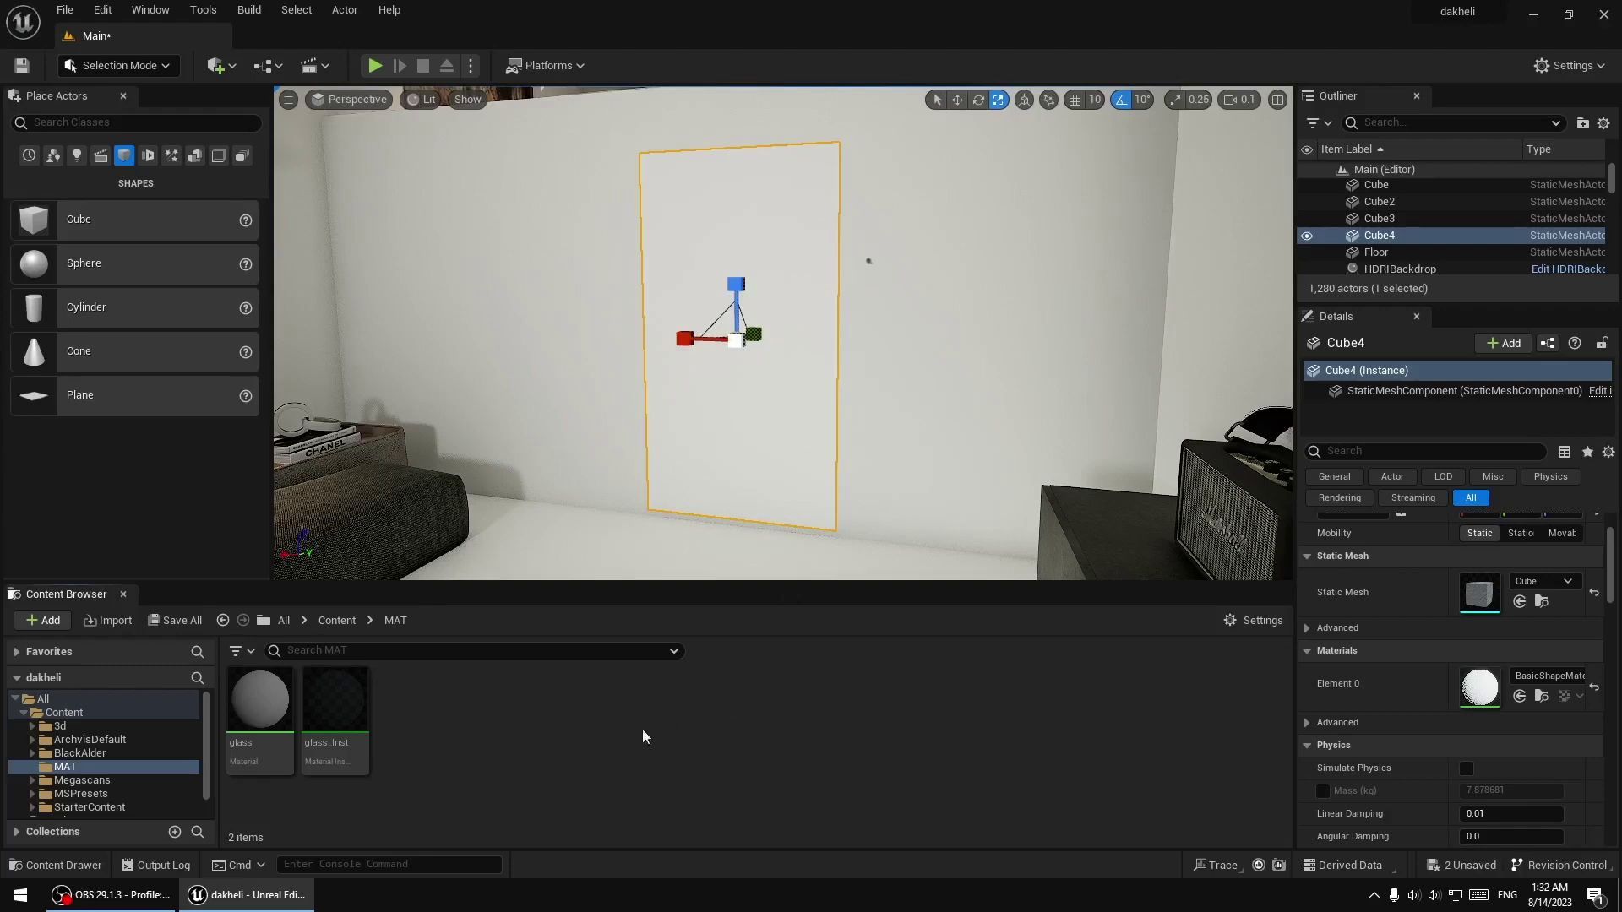
# Create a material named NewMaterial in MAT and open it for editing
pyautogui.rightClick(622, 691)
pyautogui.click(714, 243)
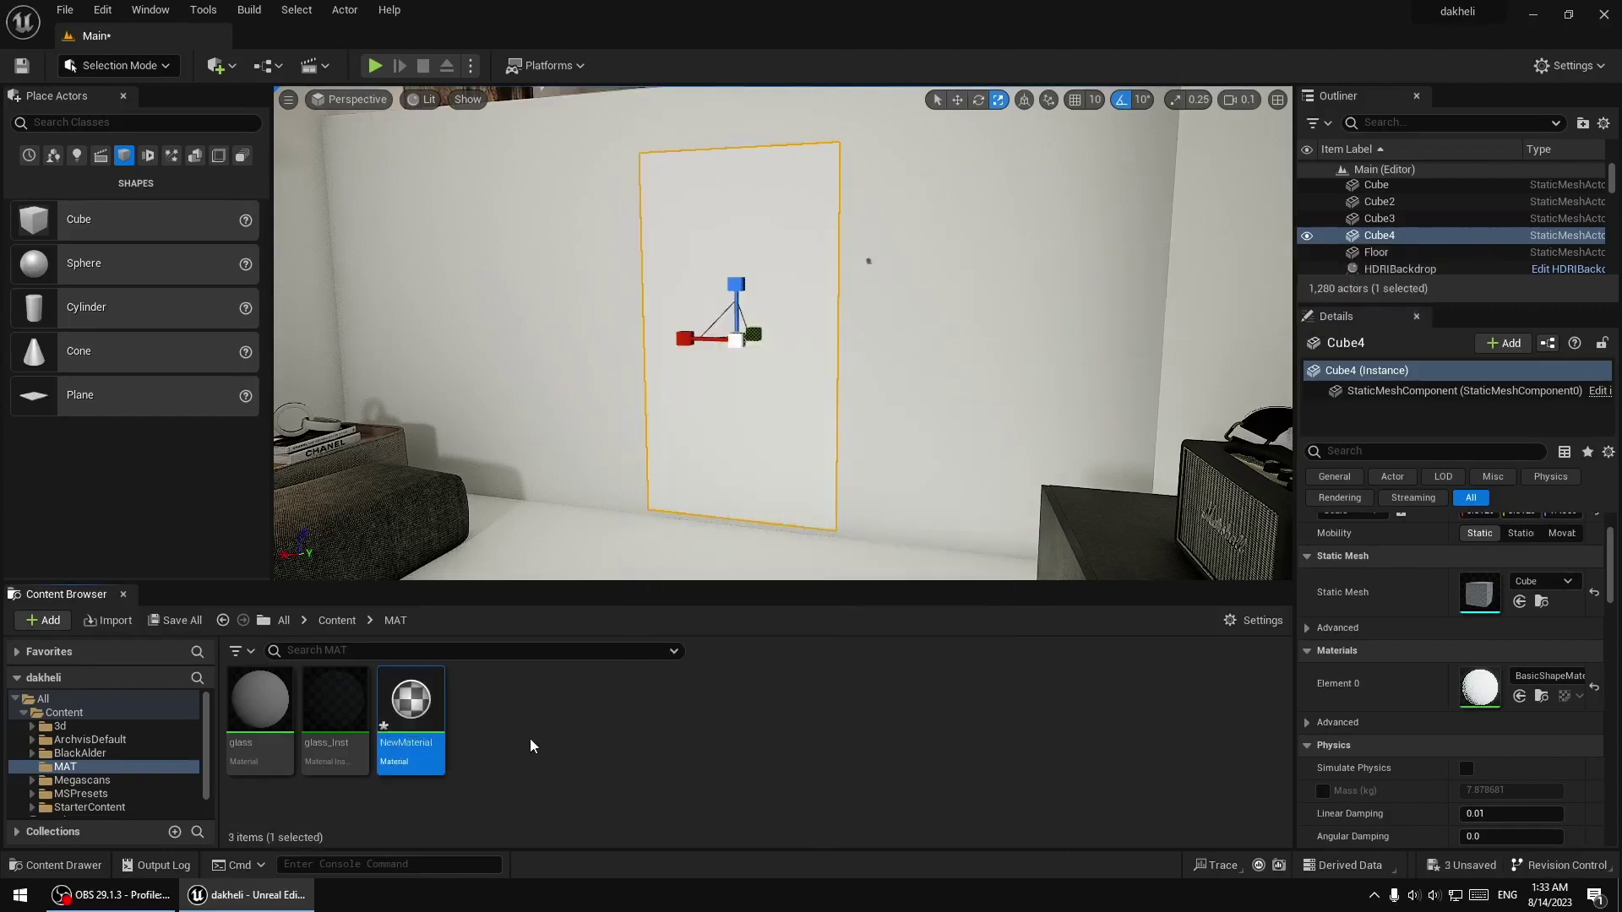
pyautogui.click(651, 717)
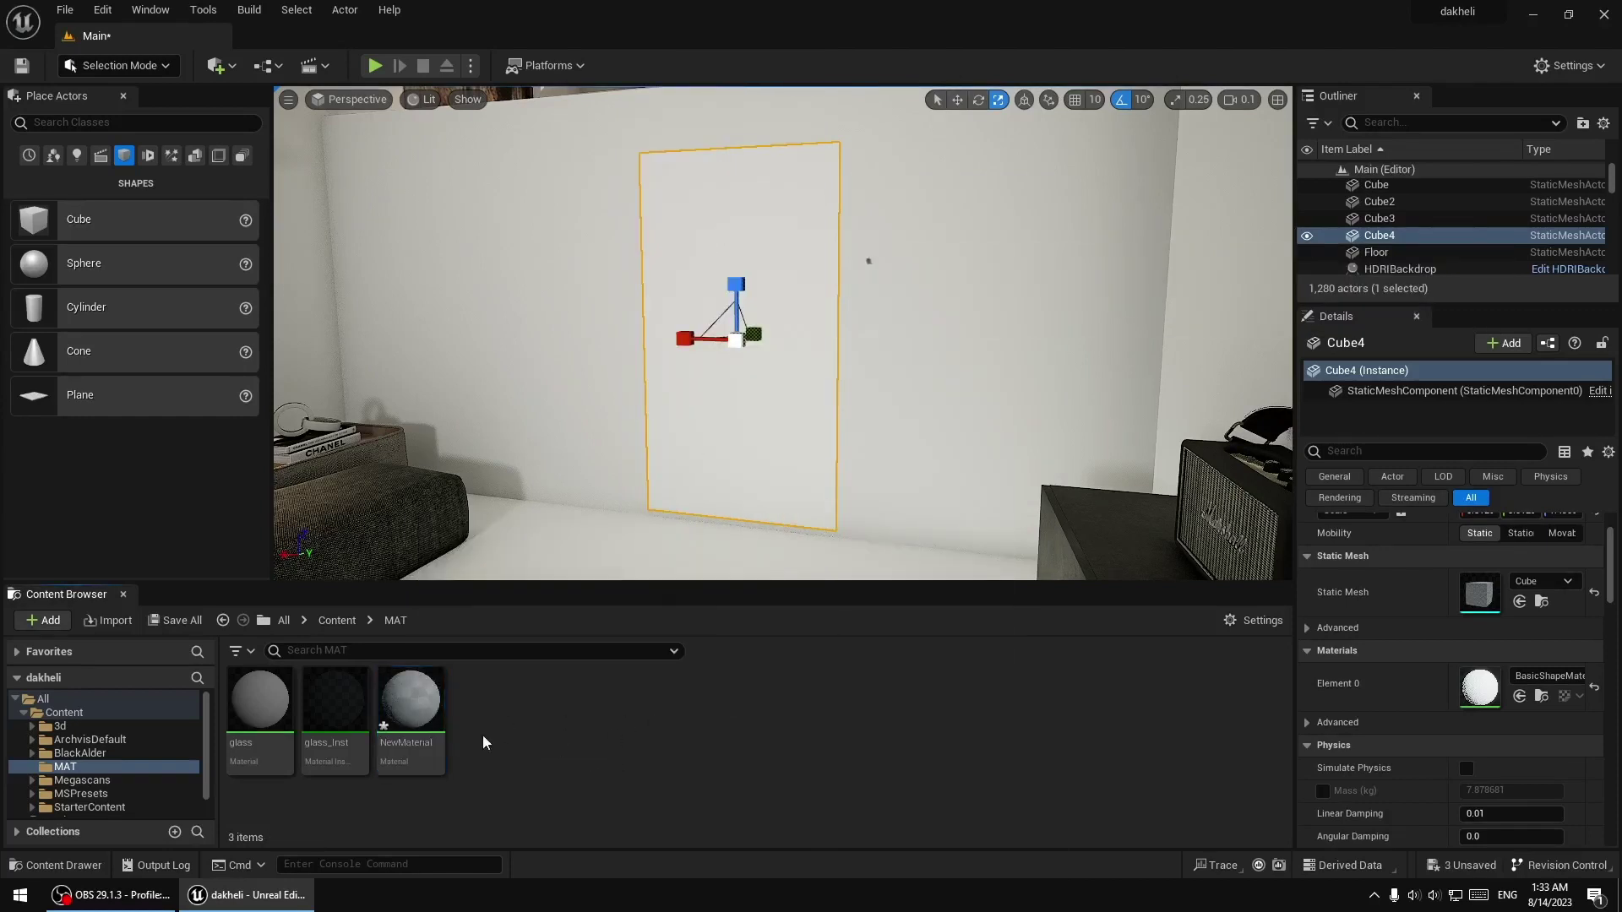
pyautogui.doubleClick(411, 701)
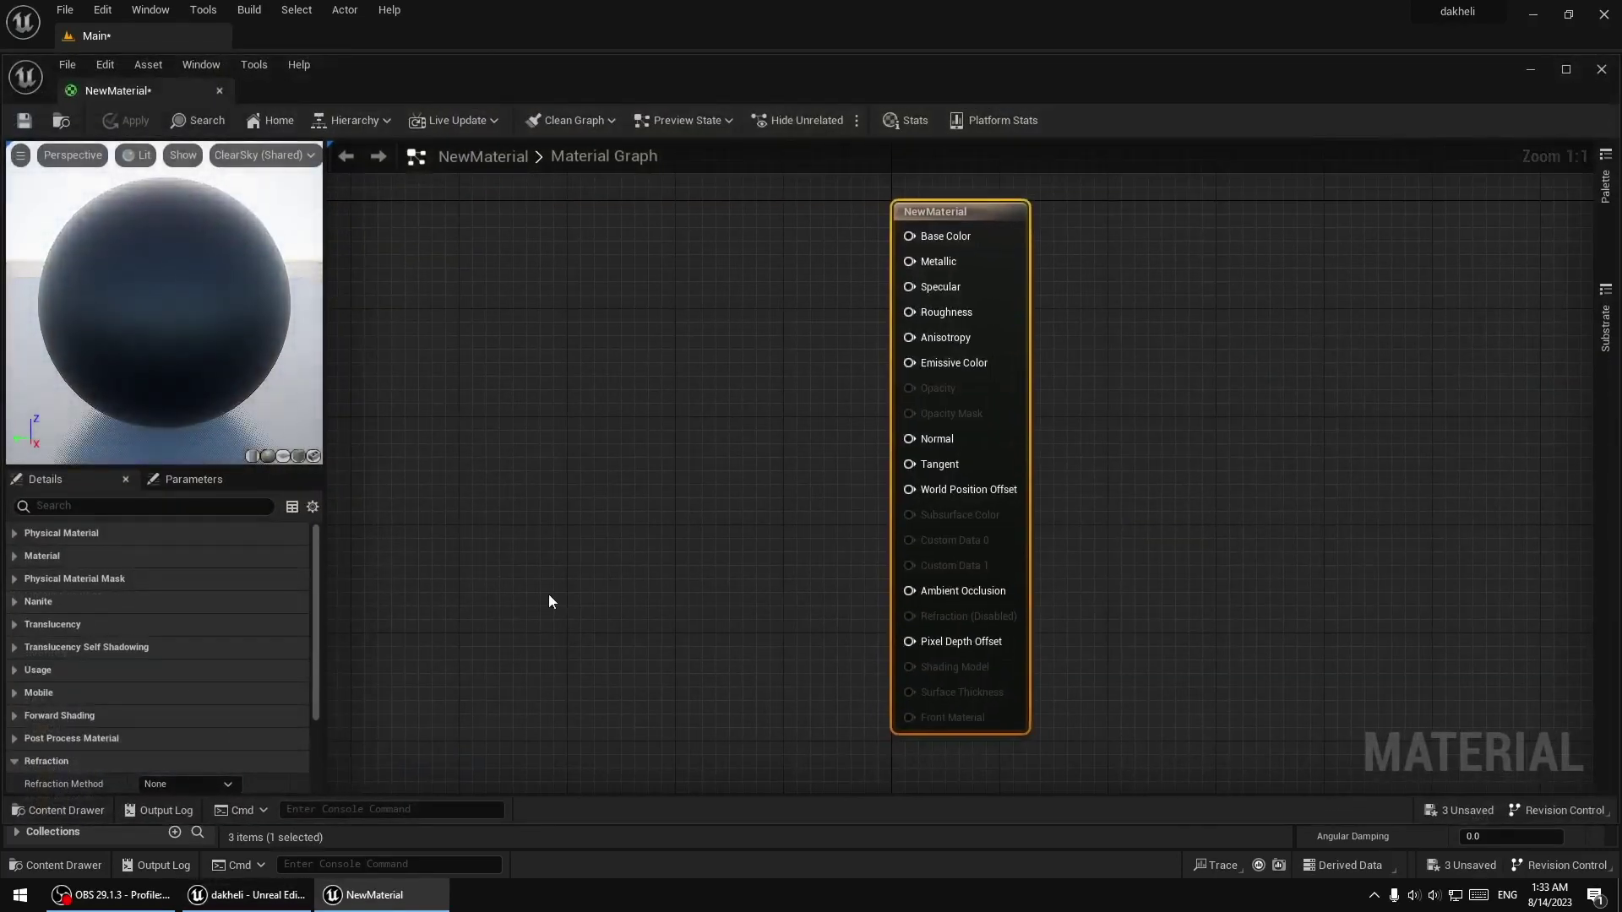
# Wire a black Constant3Vector (0,0,0) into Base Color
pyautogui.click(765, 383)
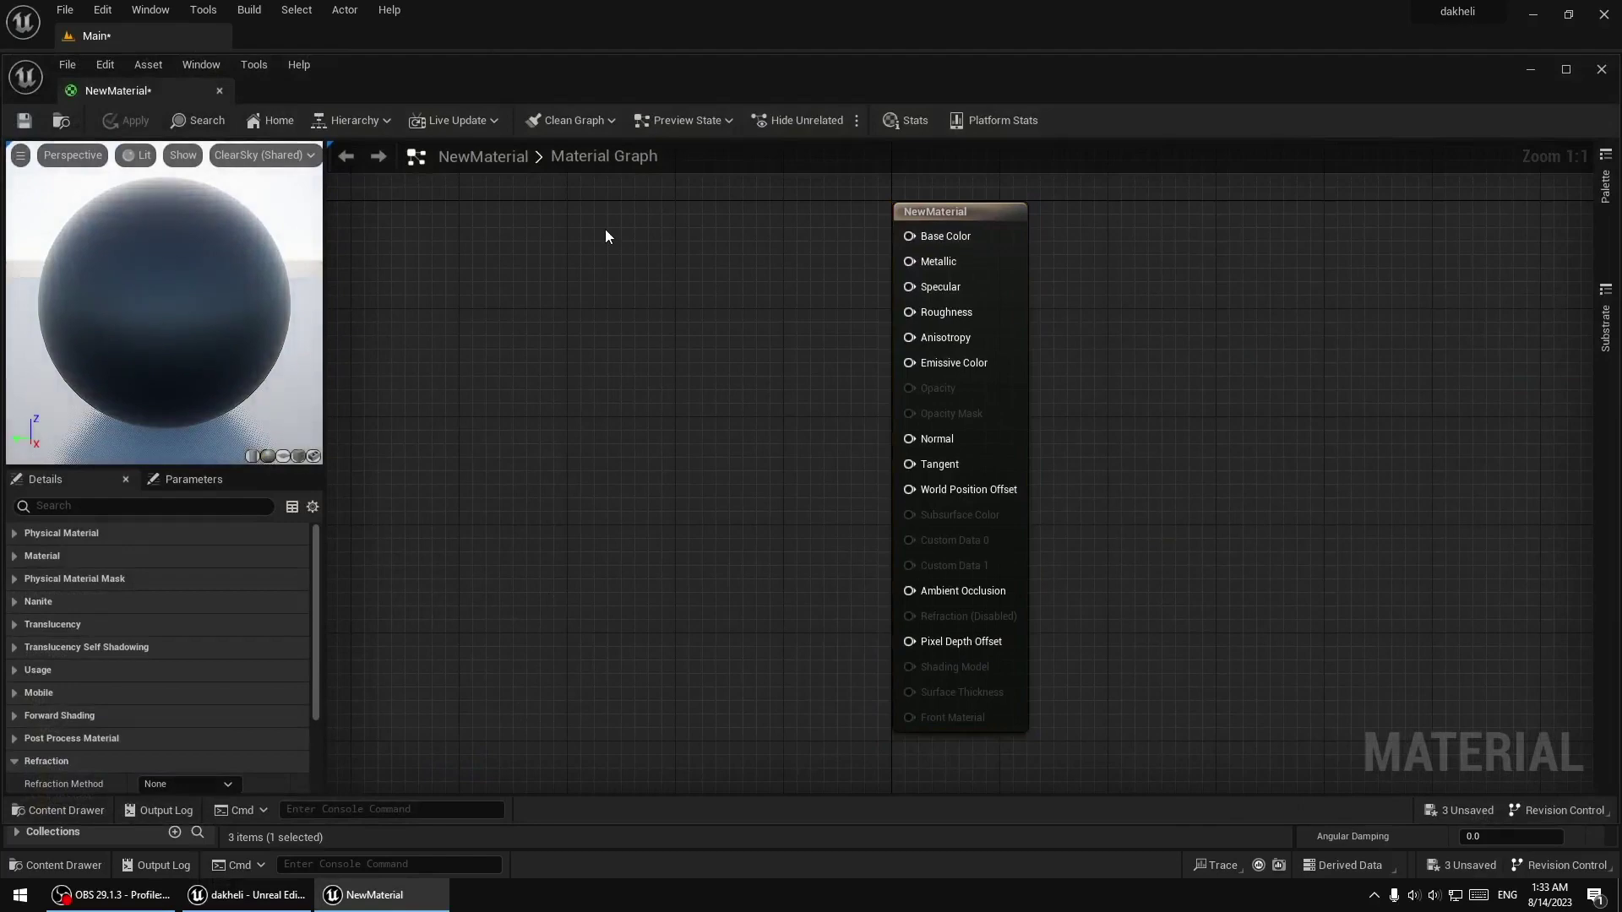
pyautogui.click(527, 251)
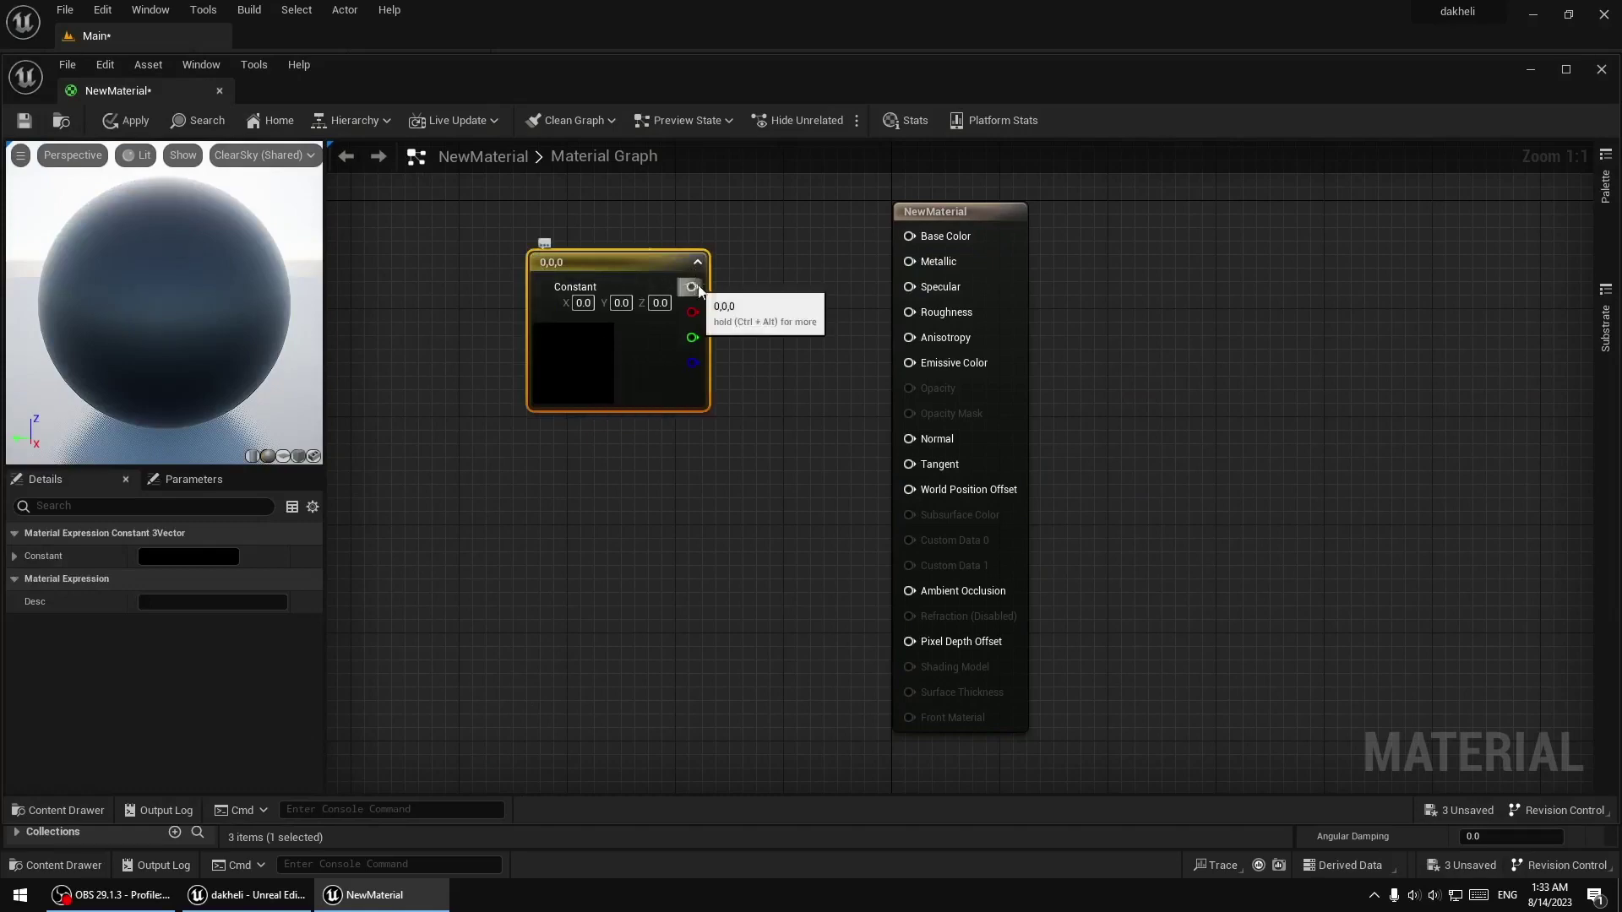
pyautogui.moveTo(692, 286); pyautogui.dragTo(909, 236)
pyautogui.press('q')
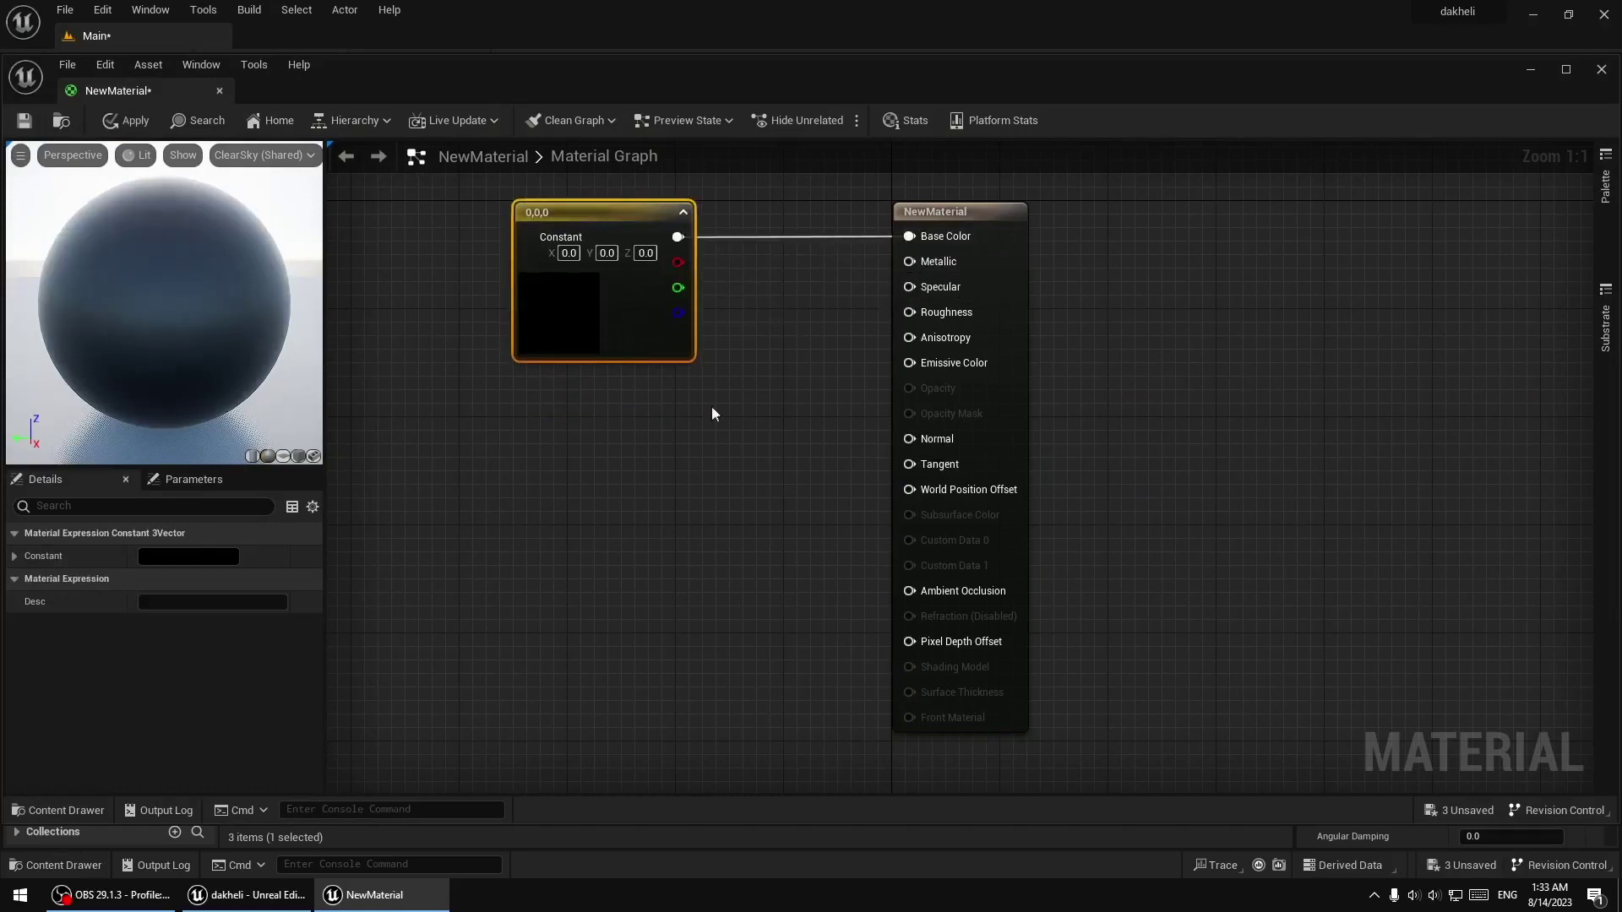
# Connect a Constant of 0 to Roughness and apply the material
pyautogui.scroll(-1, 730, 475)
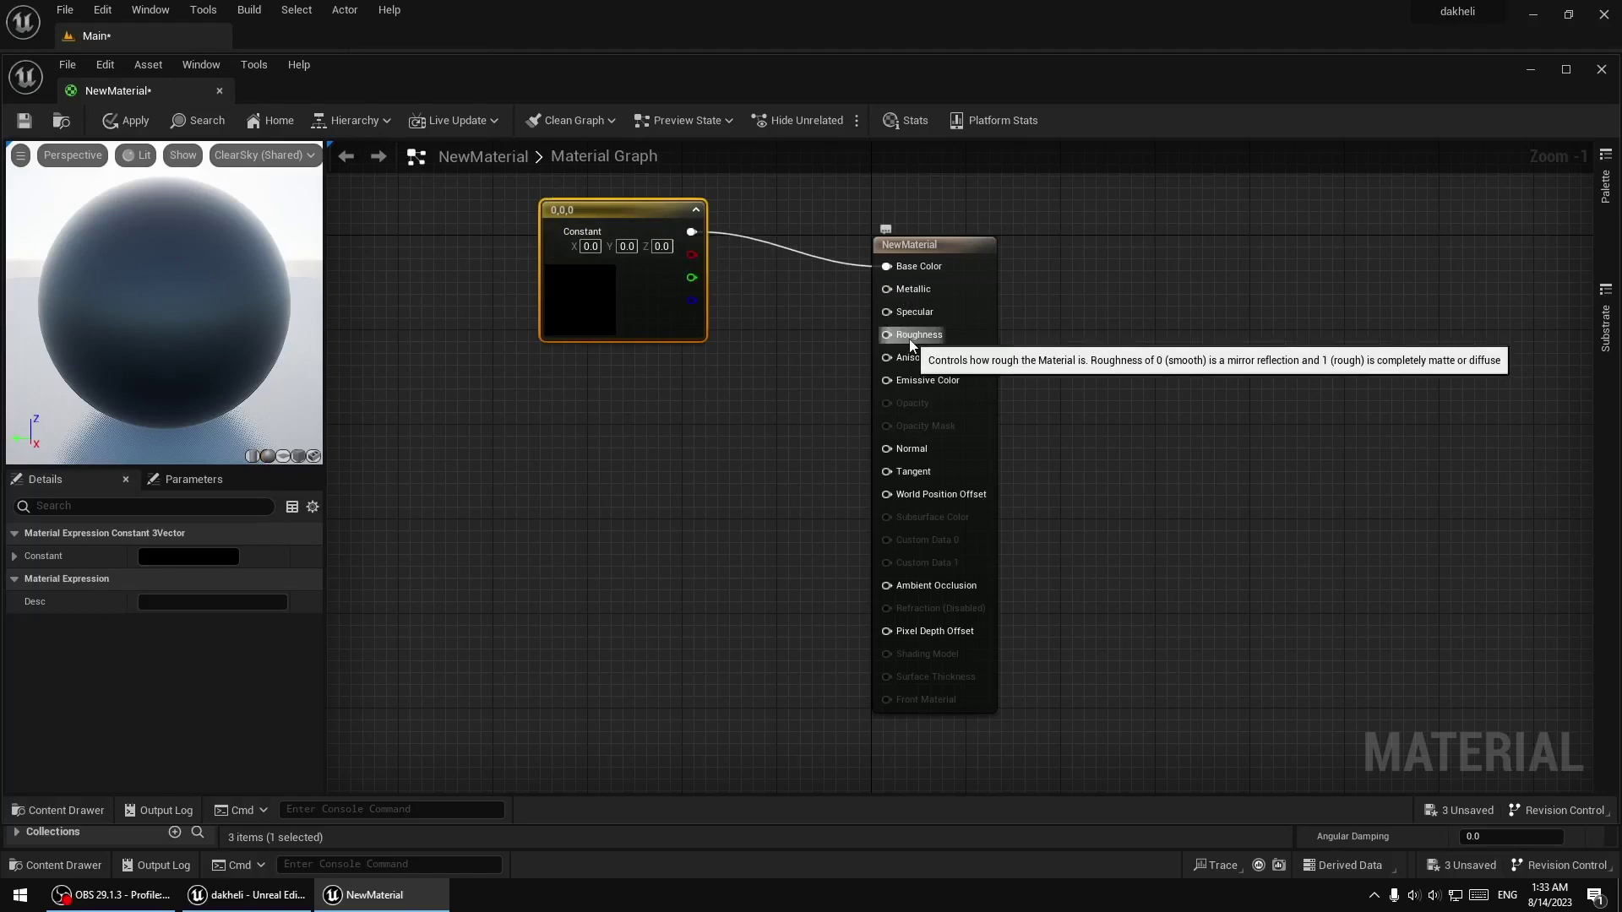
pyautogui.click(627, 547)
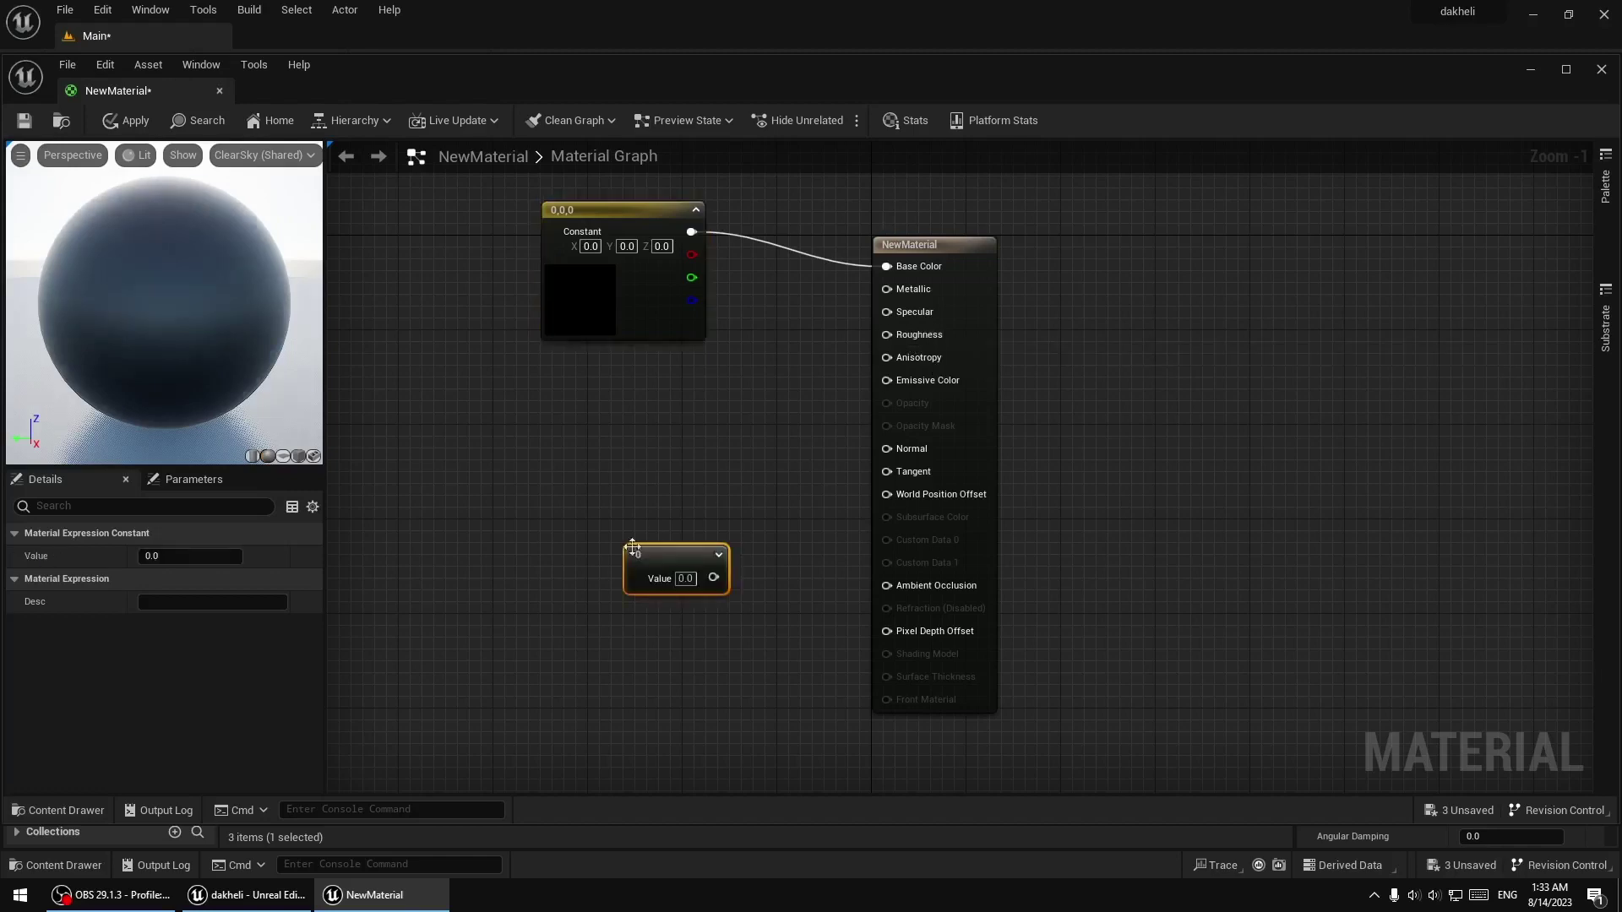
pyautogui.moveTo(714, 578)
pyautogui.mouseDown()
pyautogui.moveTo(825, 398)
pyautogui.moveTo(887, 335)
pyautogui.mouseUp()
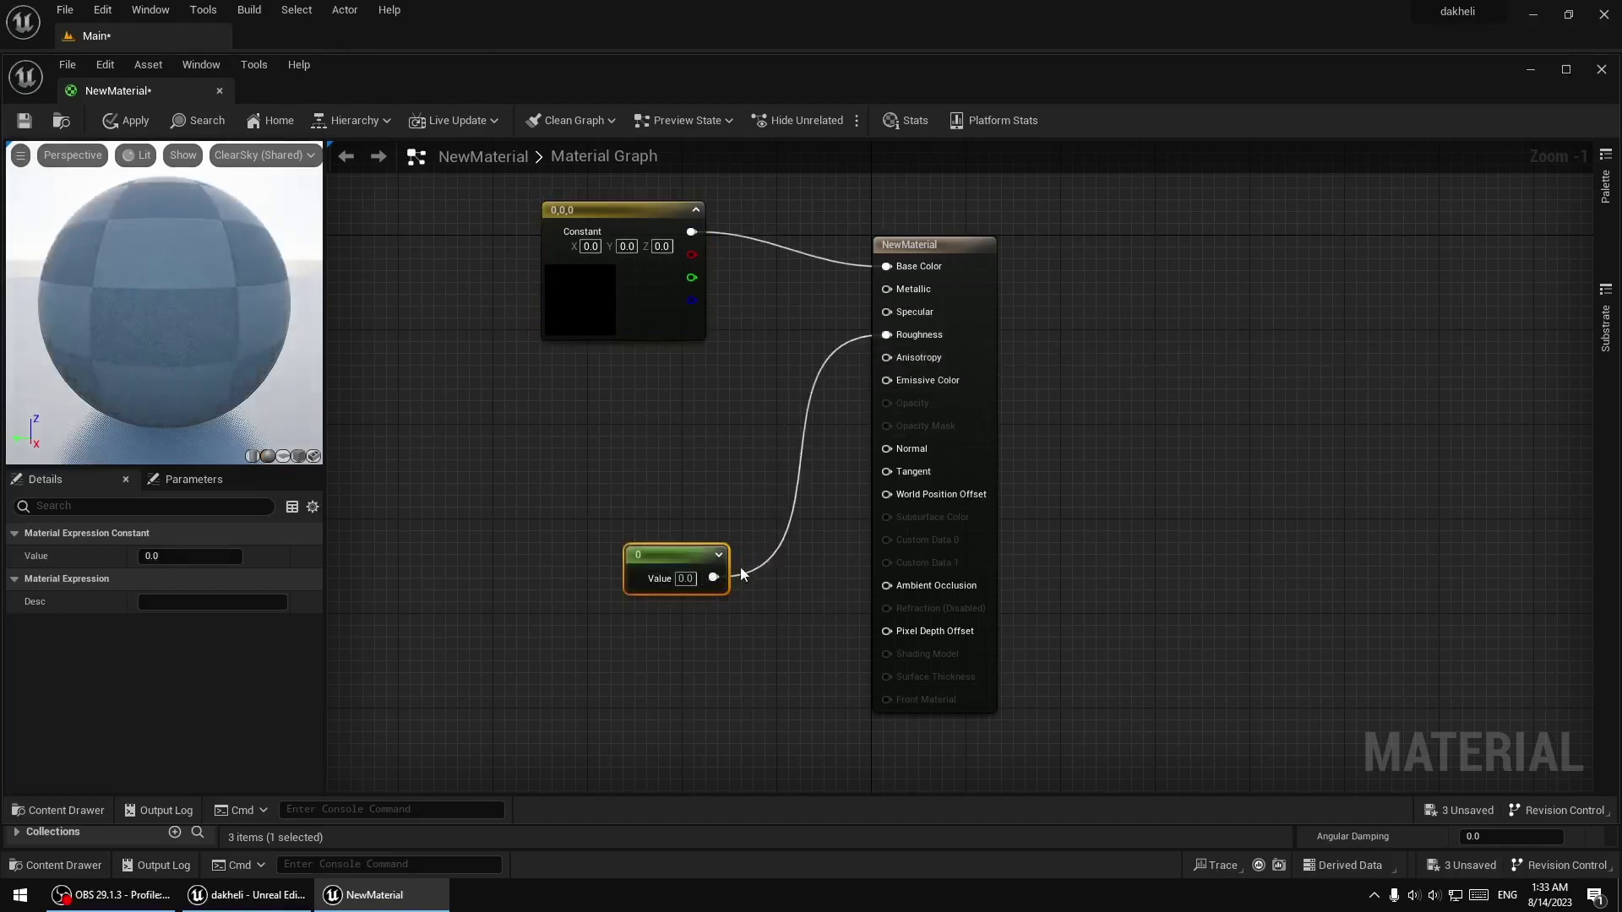
pyautogui.moveTo(690, 549); pyautogui.dragTo(653, 511)
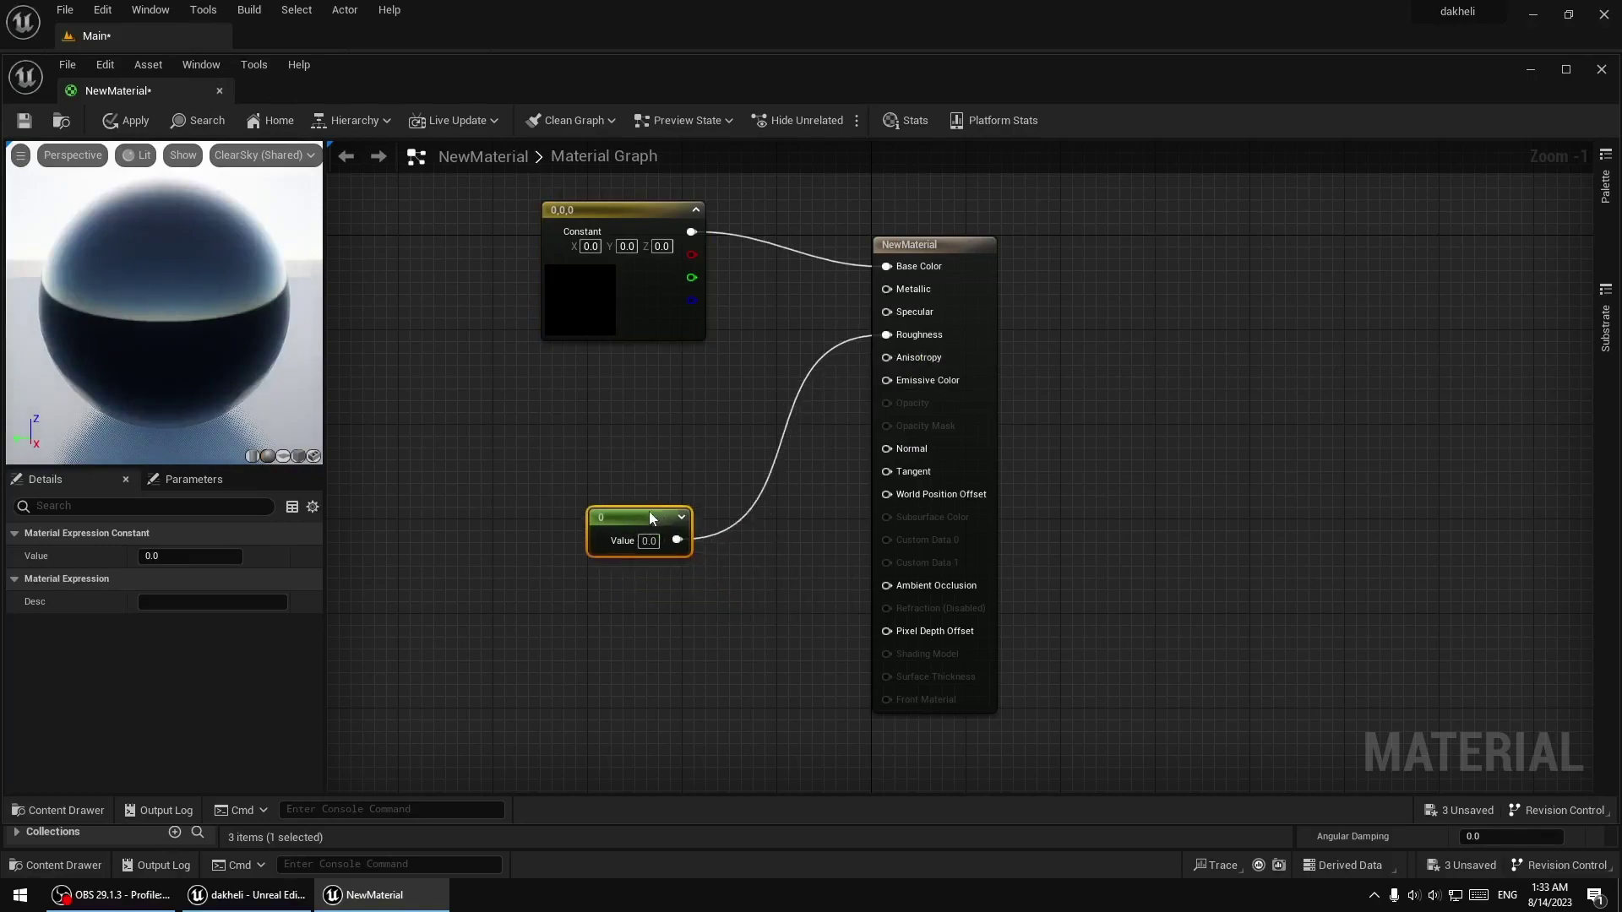
pyautogui.click(128, 121)
# Assign NewMaterial to the Cube4 wall panel
pyautogui.moveTo(200, 88); pyautogui.dragTo(311, 38)
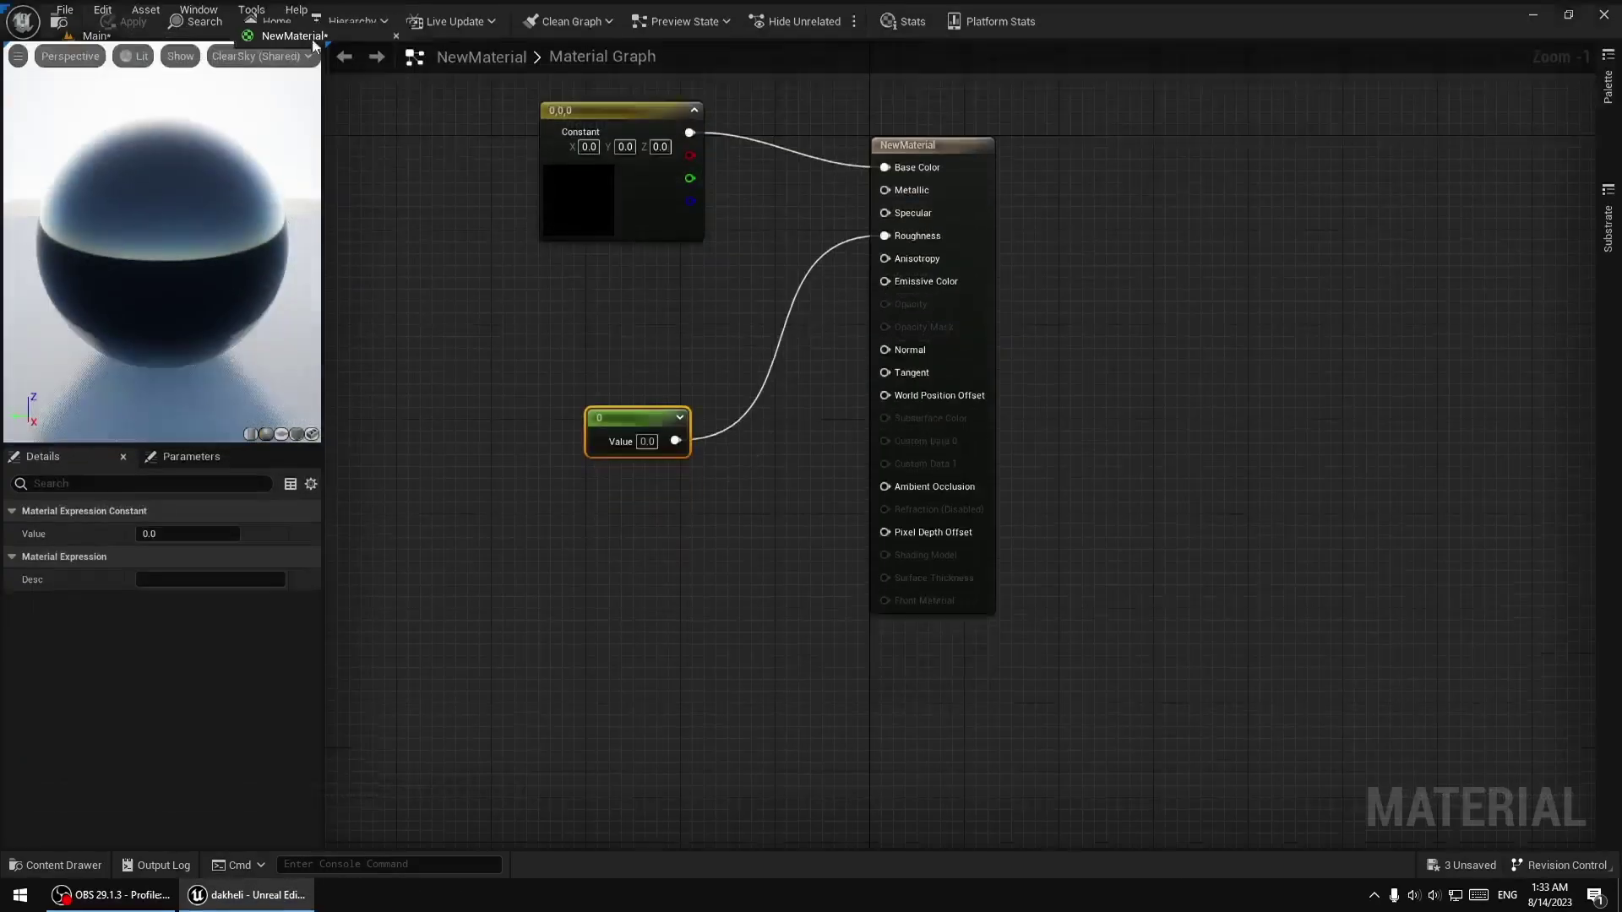
pyautogui.click(165, 39)
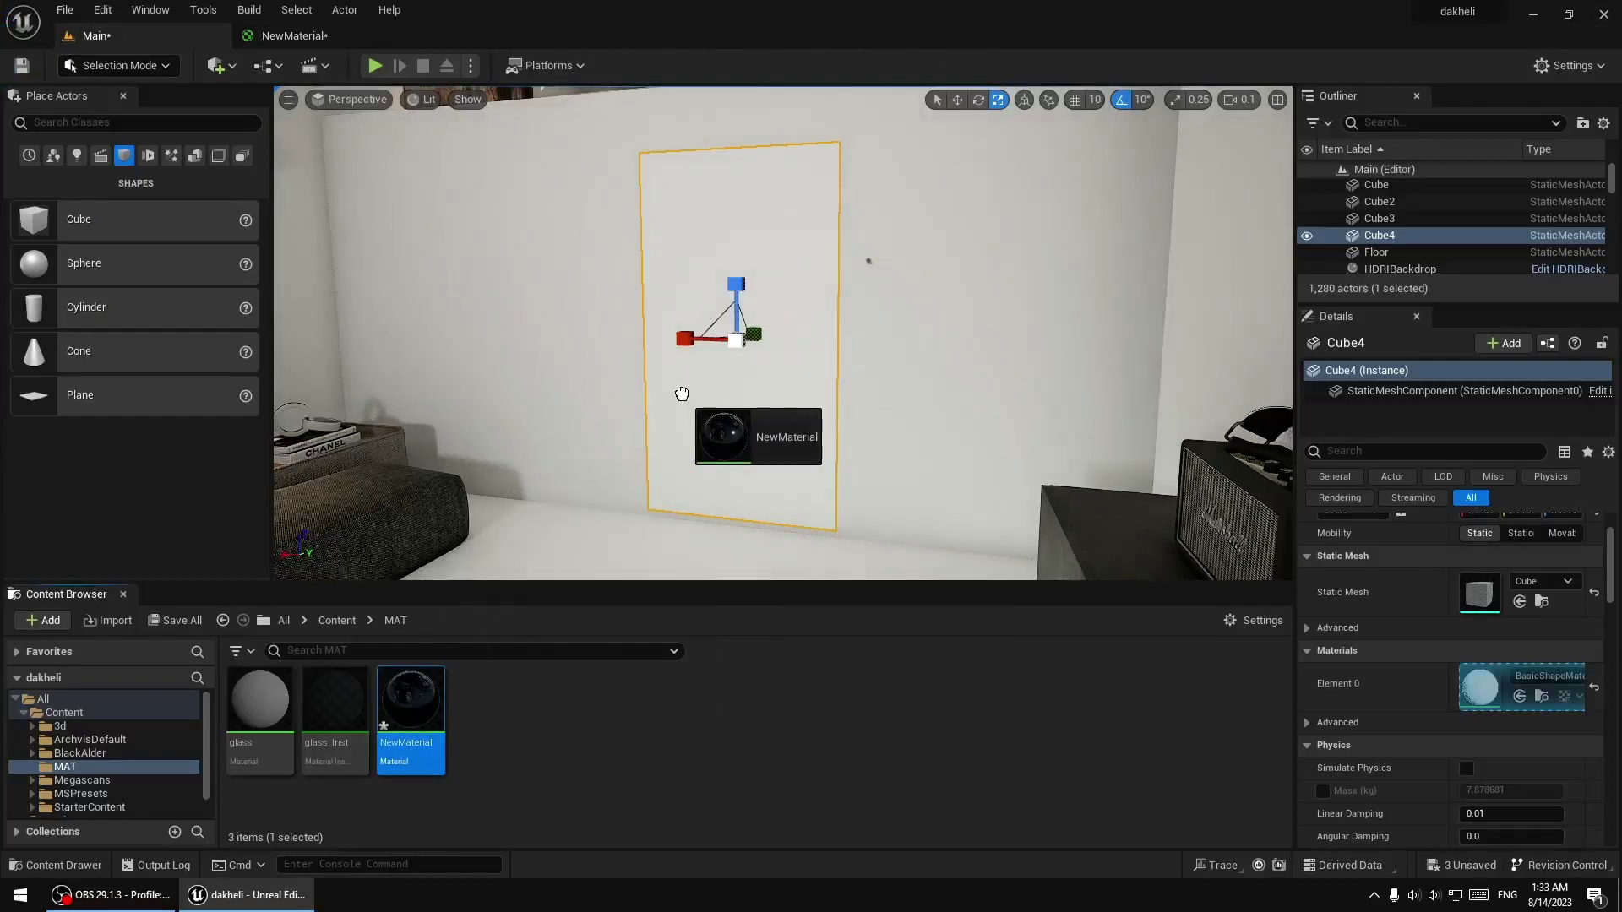
pyautogui.moveTo(411, 701); pyautogui.dragTo(702, 405)
pyautogui.moveTo(735, 498); pyautogui.dragTo(675, 499, button='right')
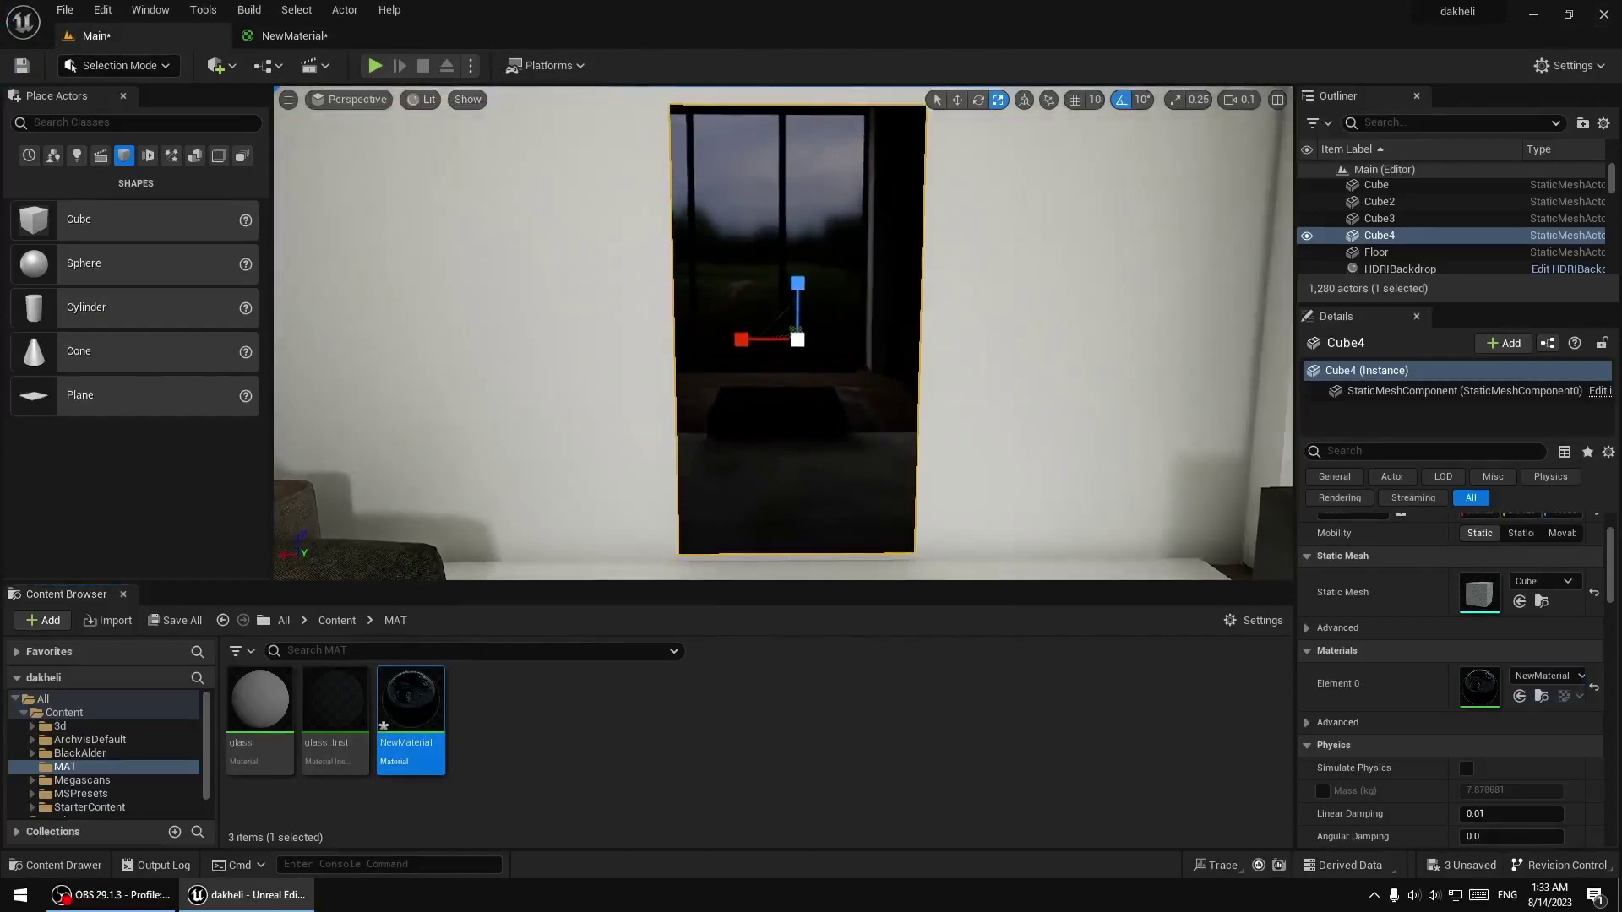
# Change NewMaterial's base colour constant to white (1,1,1) and apply it
pyautogui.click(287, 35)
pyautogui.doubleClick(579, 245)
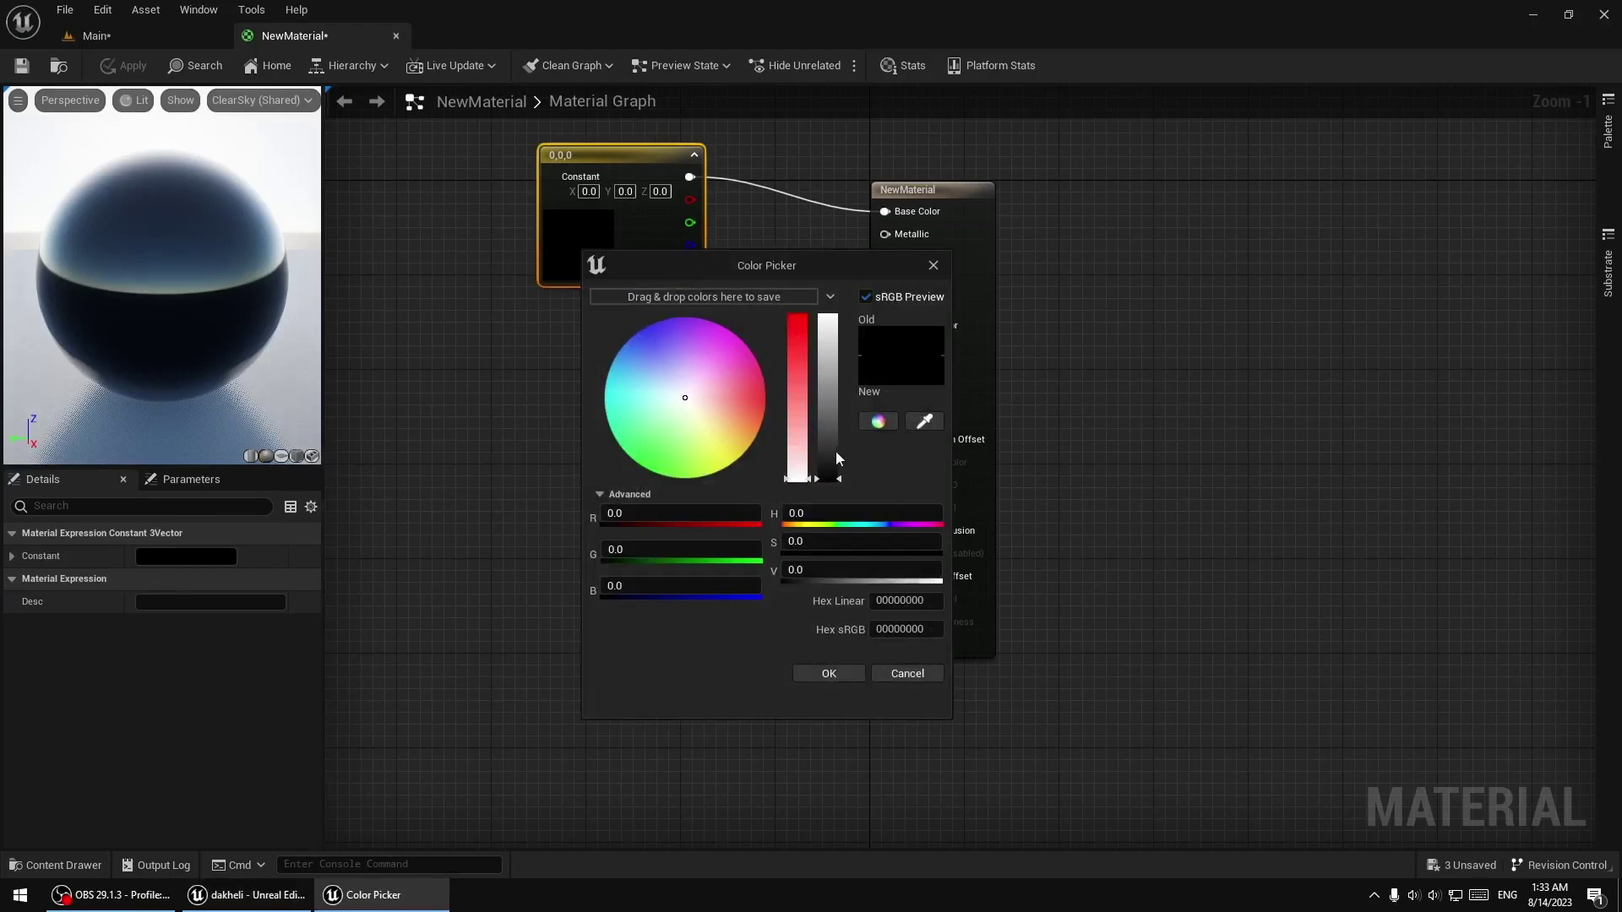
pyautogui.moveTo(834, 450); pyautogui.dragTo(828, 316)
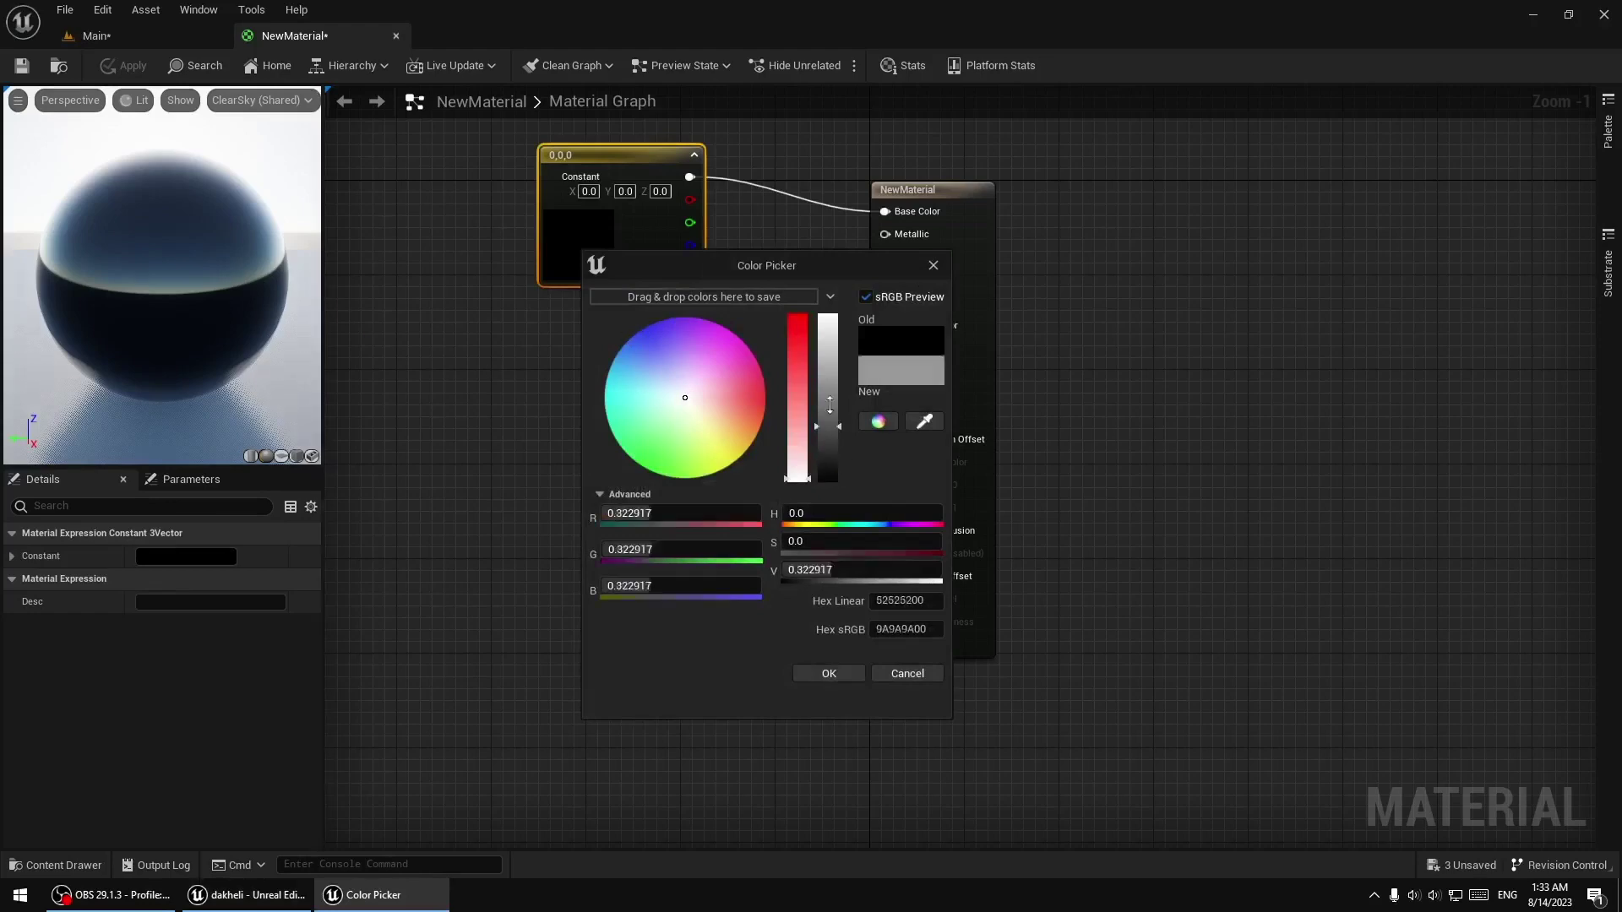
pyautogui.click(834, 672)
pyautogui.click(131, 65)
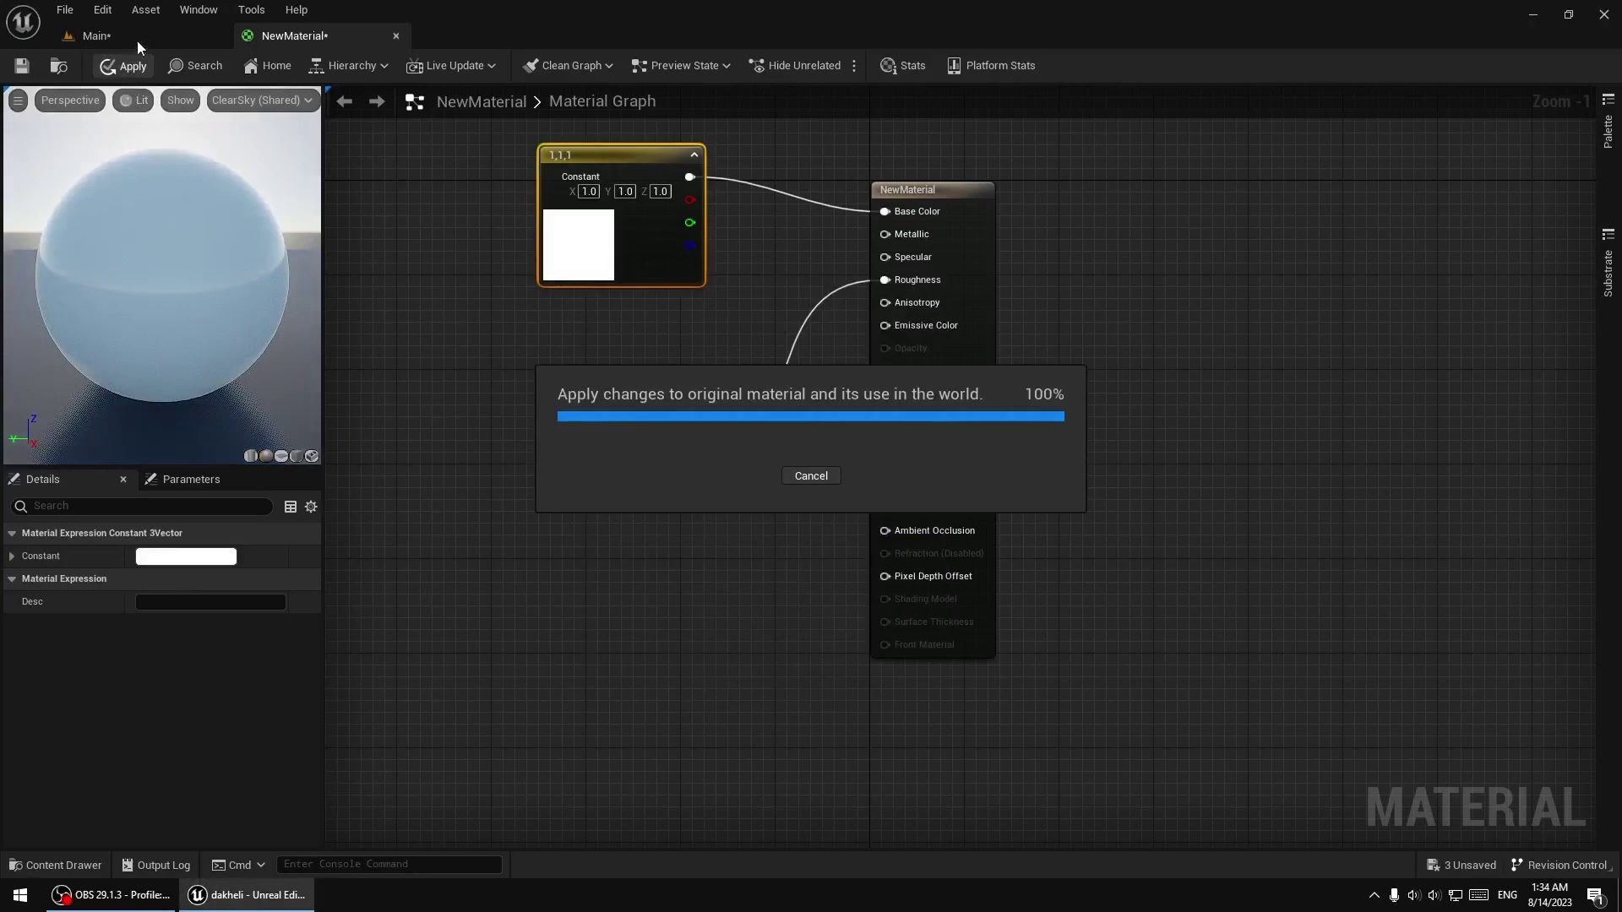
pyautogui.click(137, 40)
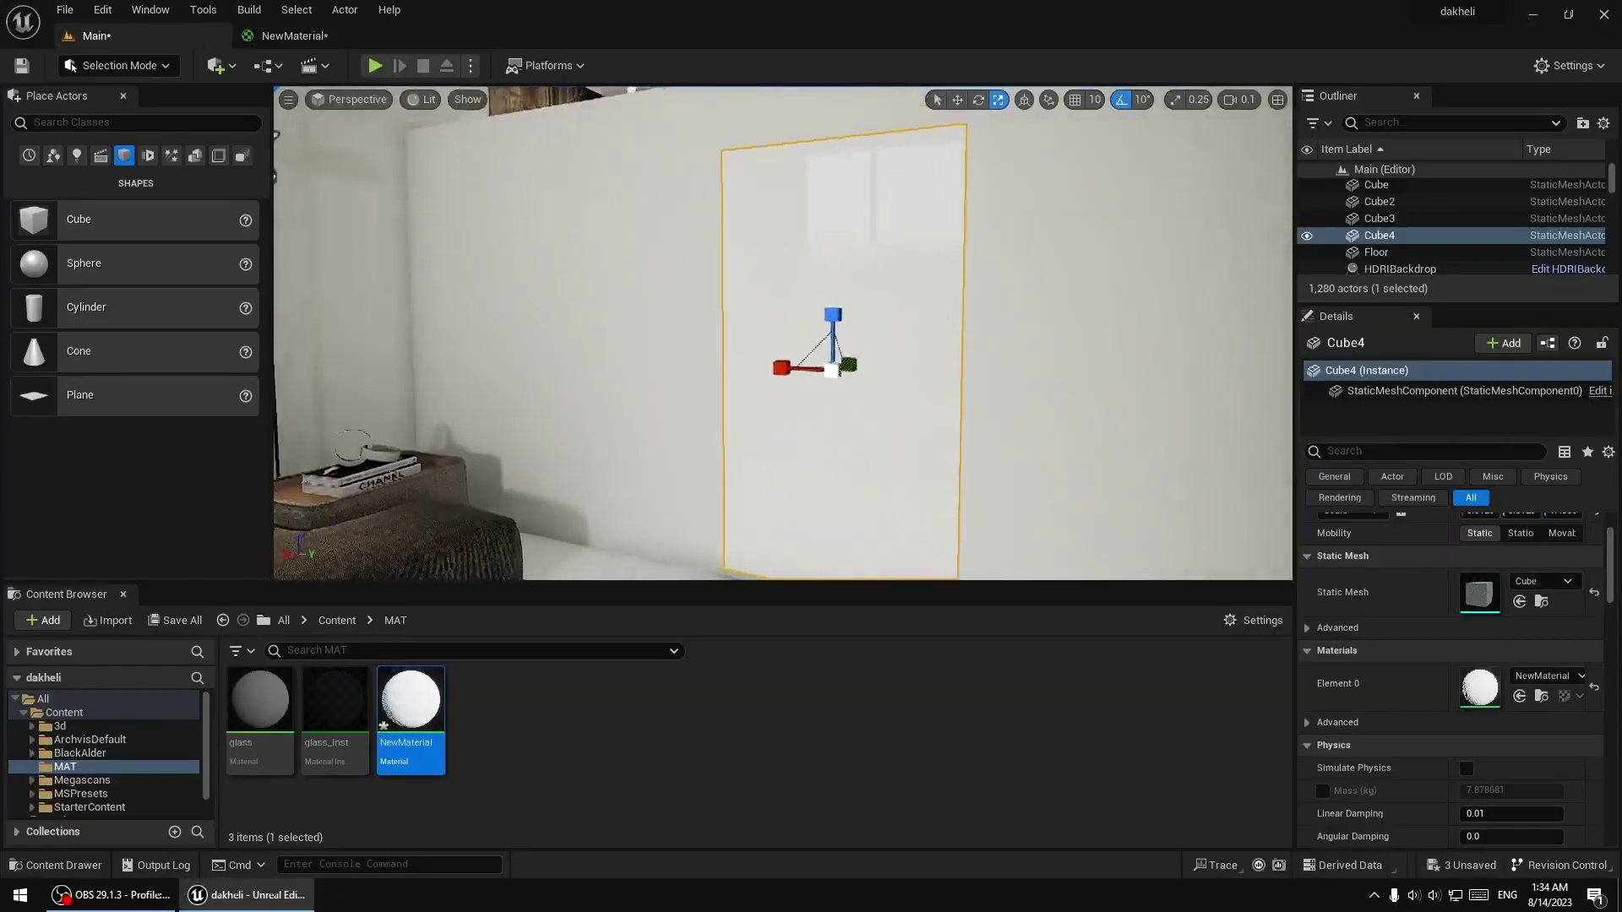
# Drag NewMaterial into the scene, where it accidentally whitens the upper kitchen cabinets
pyautogui.moveTo(655, 316); pyautogui.dragTo(456, 310, button='right')
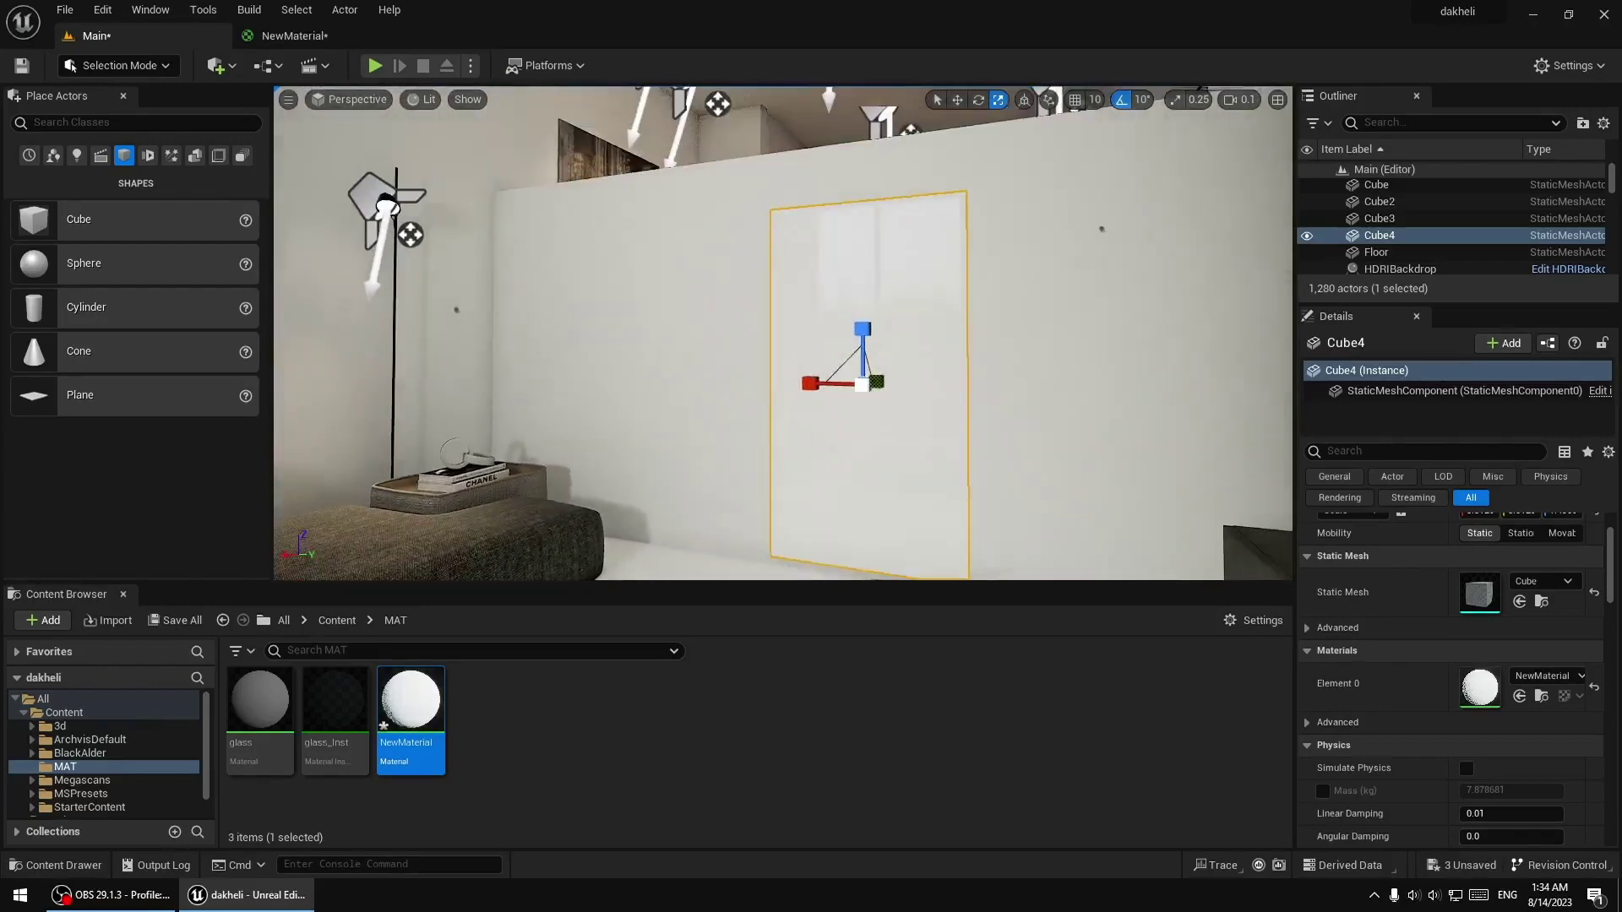
pyautogui.moveTo(457, 310); pyautogui.dragTo(389, 304, button='right')
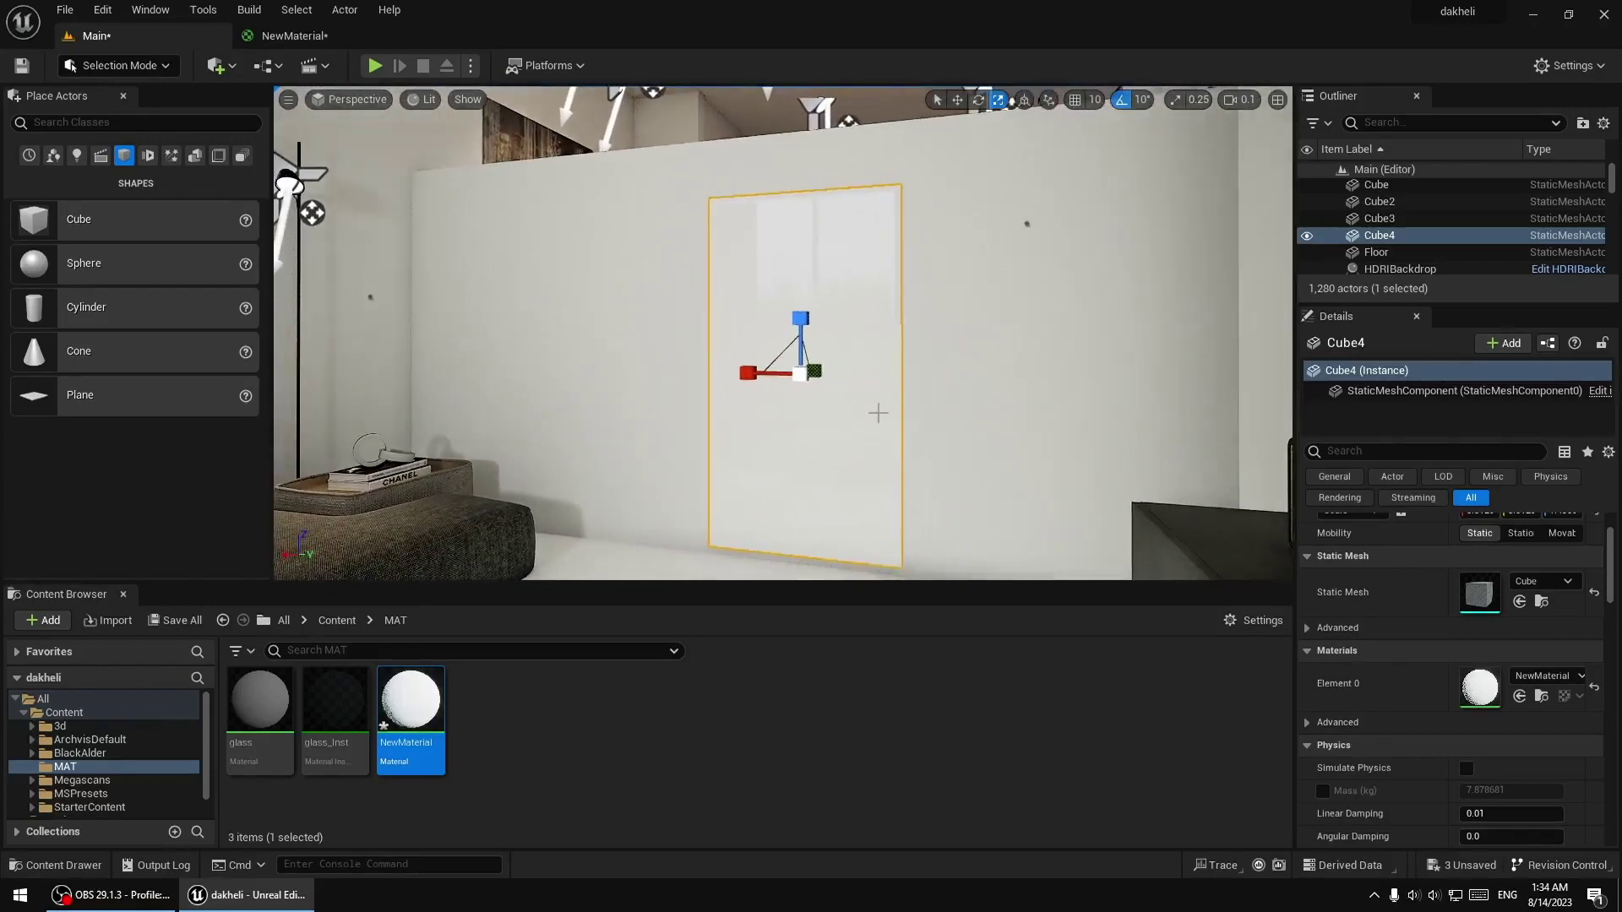
pyautogui.moveTo(877, 412); pyautogui.dragTo(918, 449, button='right')
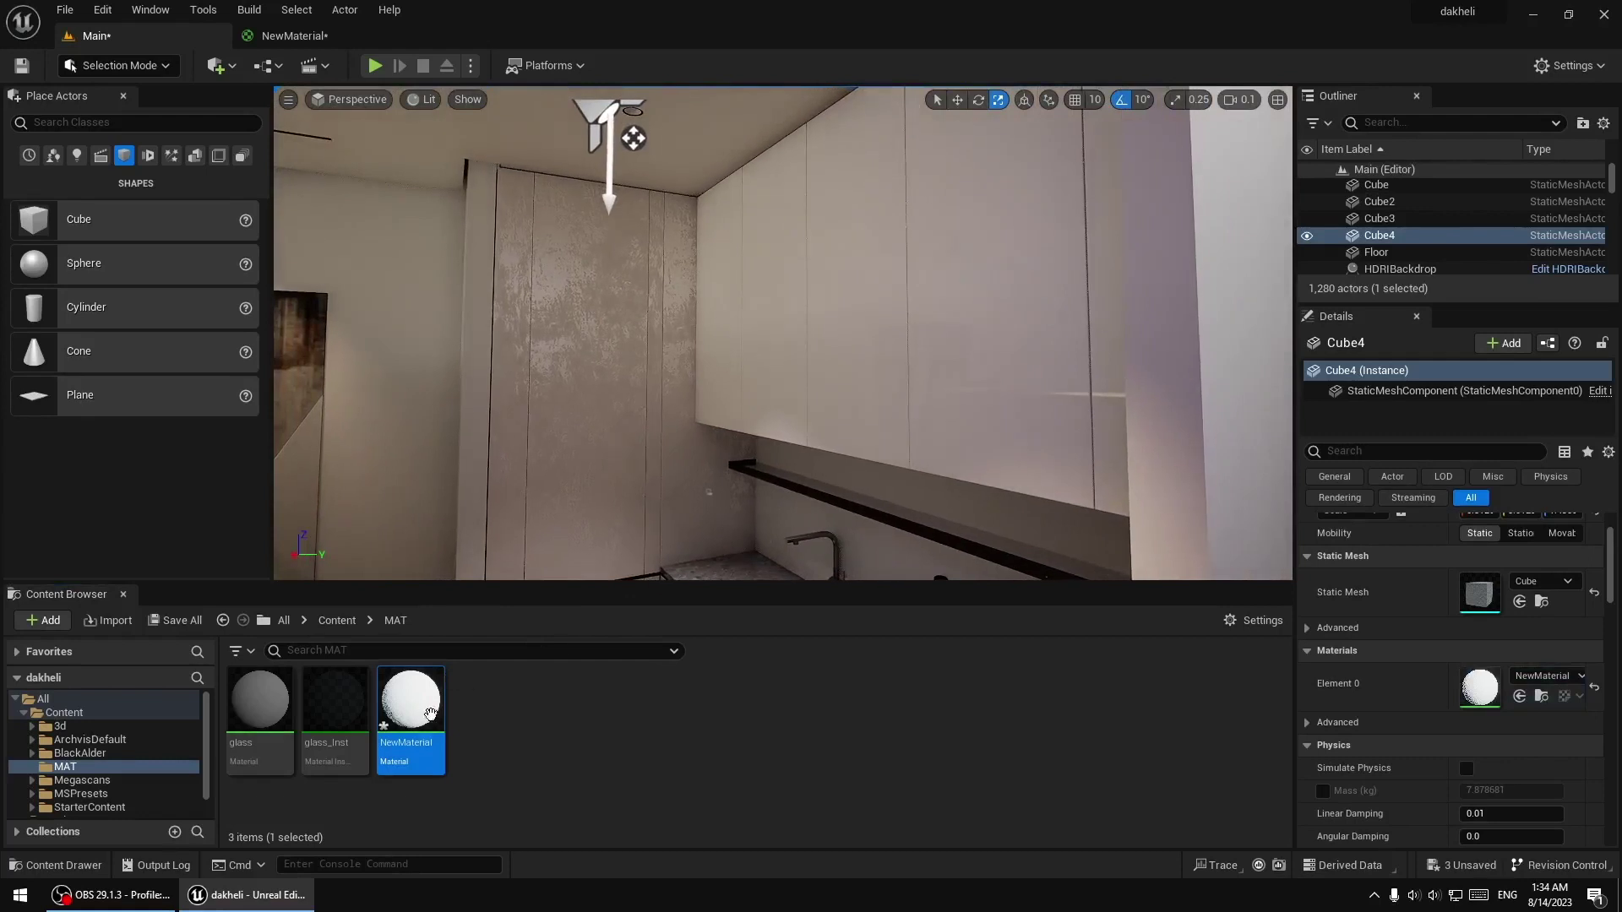
pyautogui.moveTo(430, 714); pyautogui.dragTo(746, 428)
pyautogui.moveTo(746, 428); pyautogui.dragTo(746, 427, button='right')
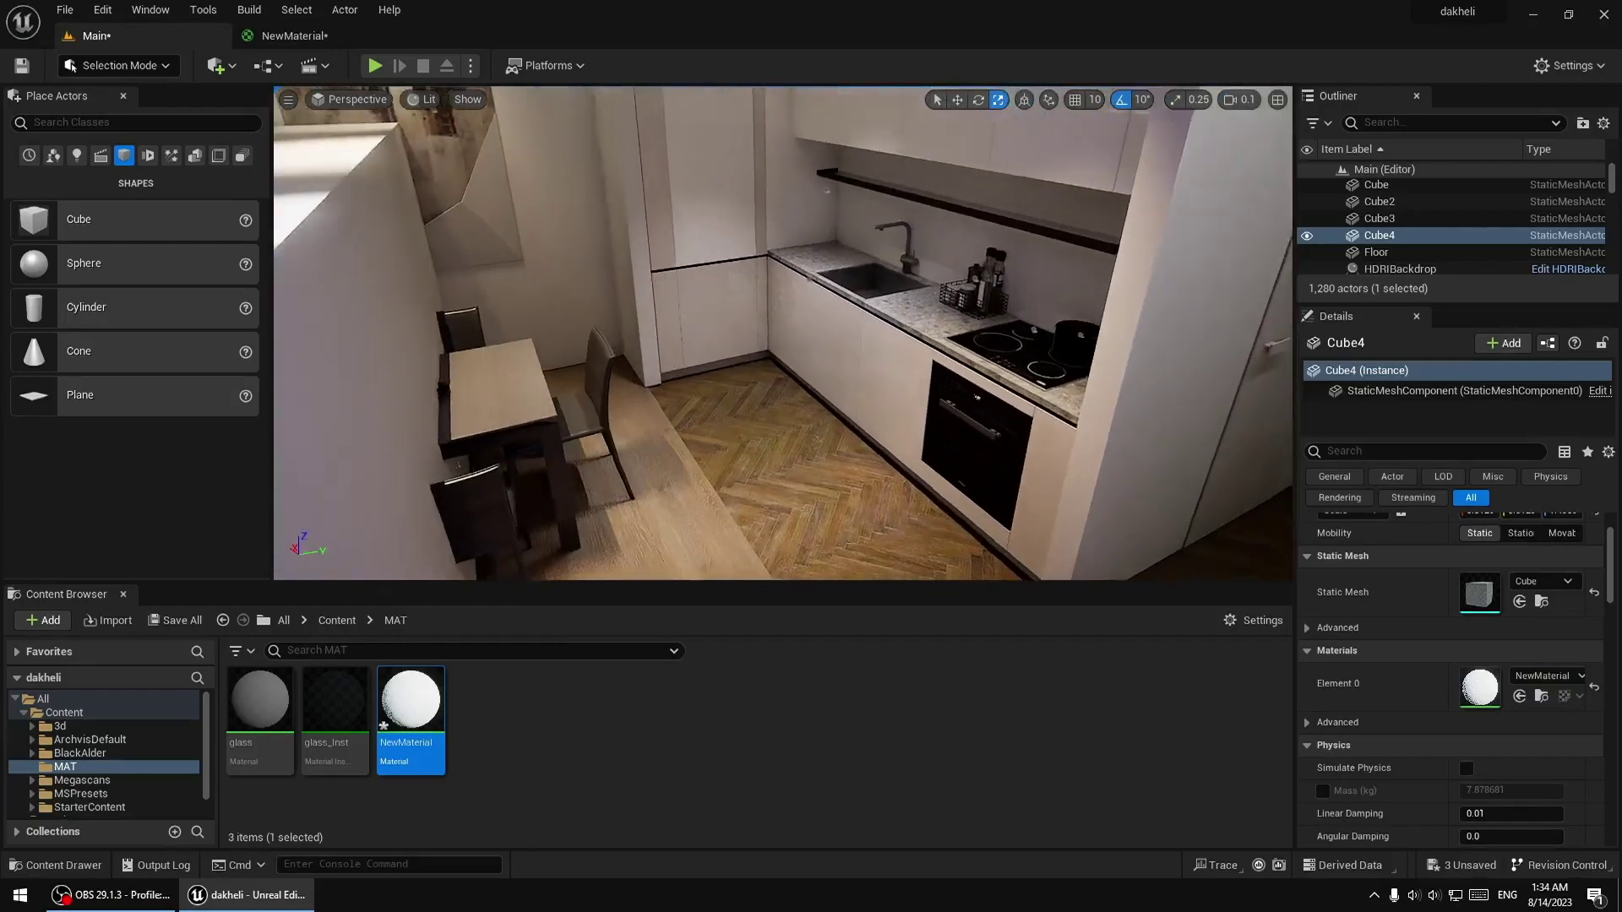
pyautogui.moveTo(847, 378); pyautogui.dragTo(857, 363, button='right')
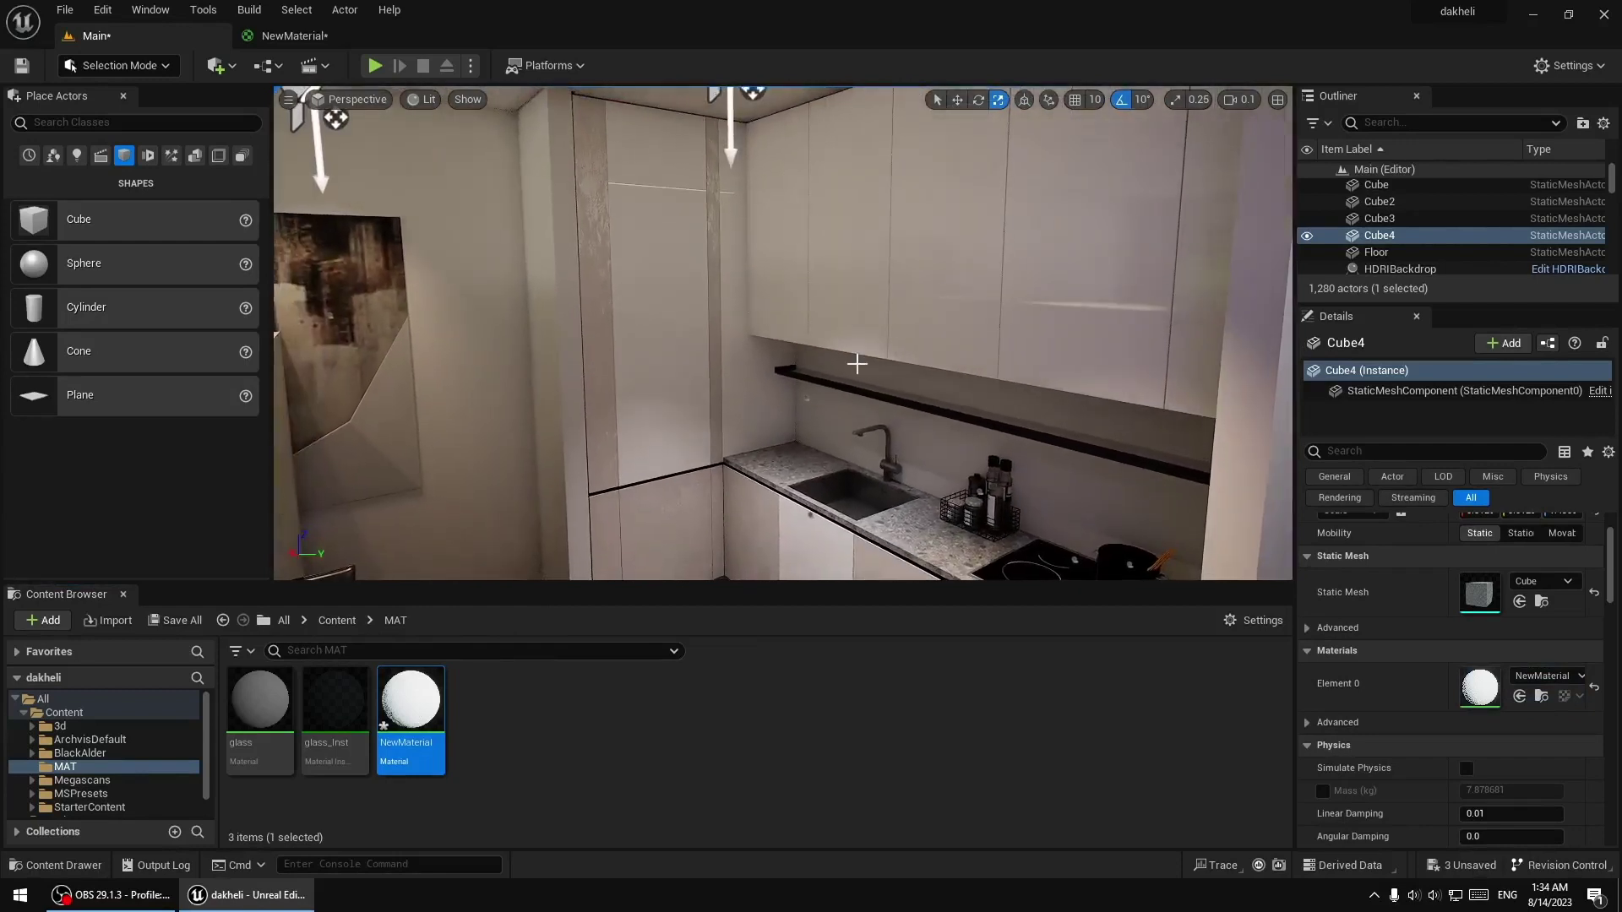
# Undo the accidental actor creation, frame Cube4, and return to the NewMaterial graph
pyautogui.hotkey('ctrl', 'z')
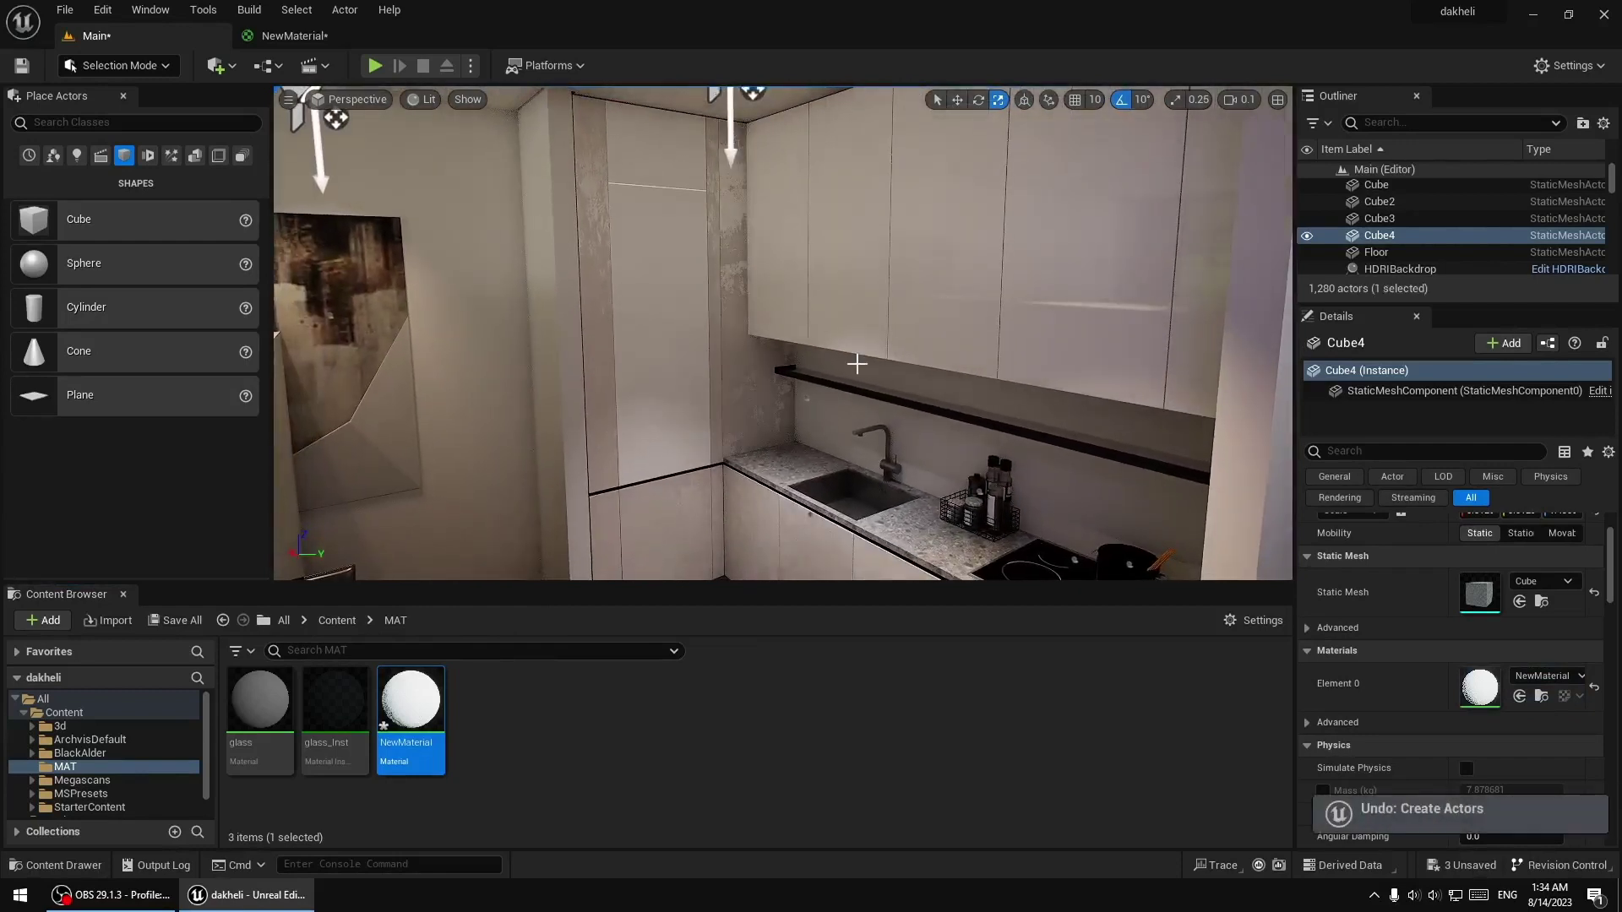
pyautogui.moveTo(857, 363); pyautogui.dragTo(857, 363, button='right')
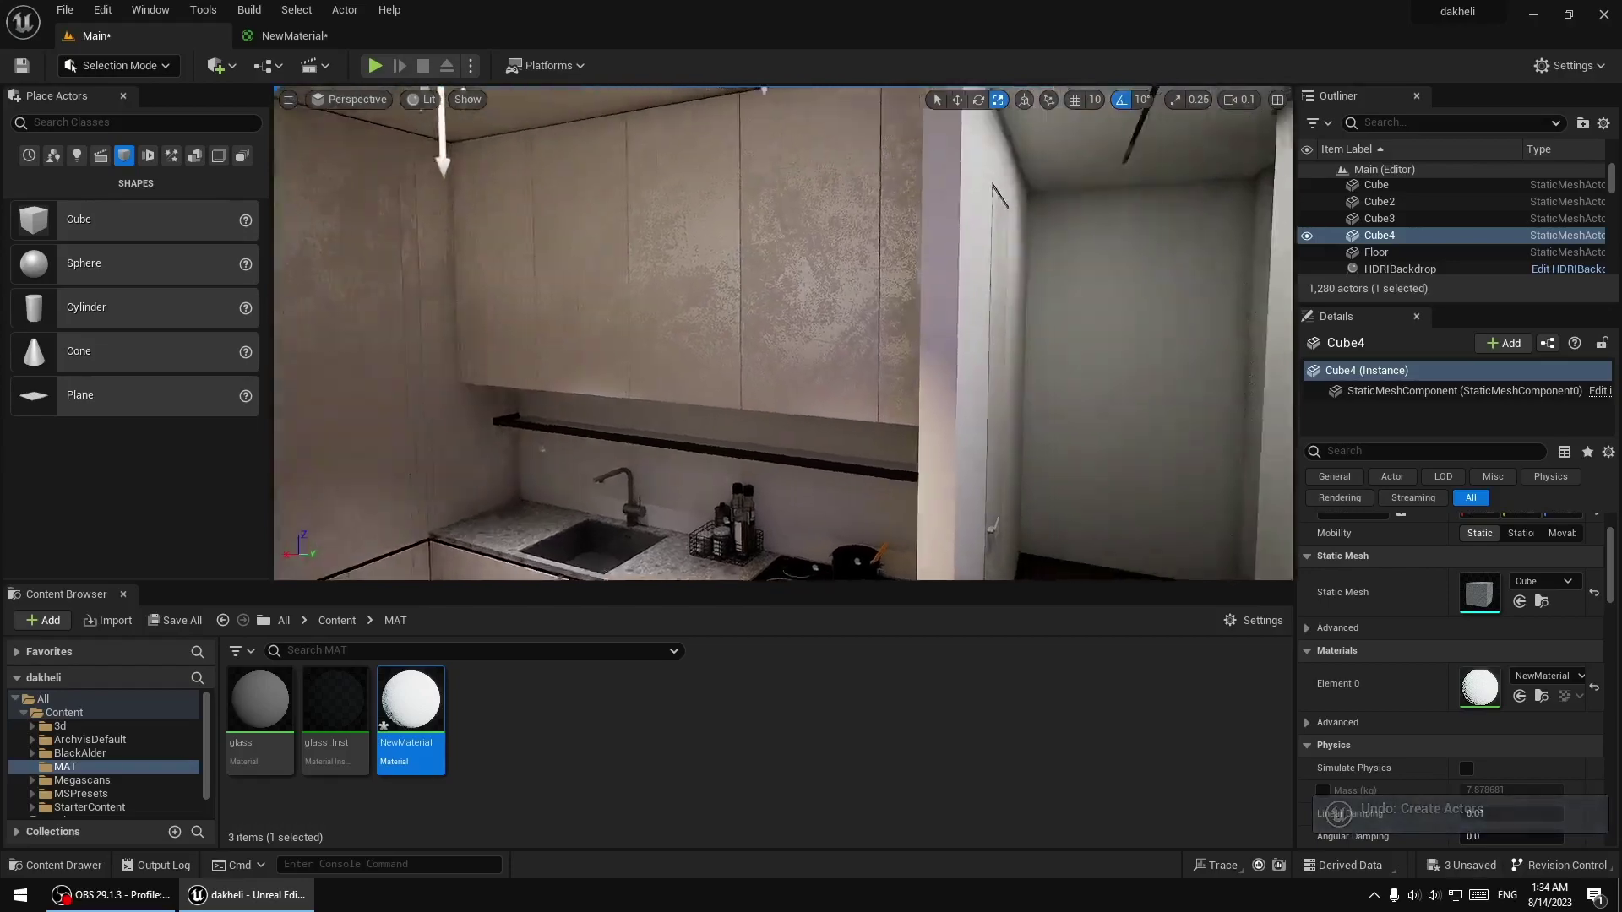
pyautogui.press('f')
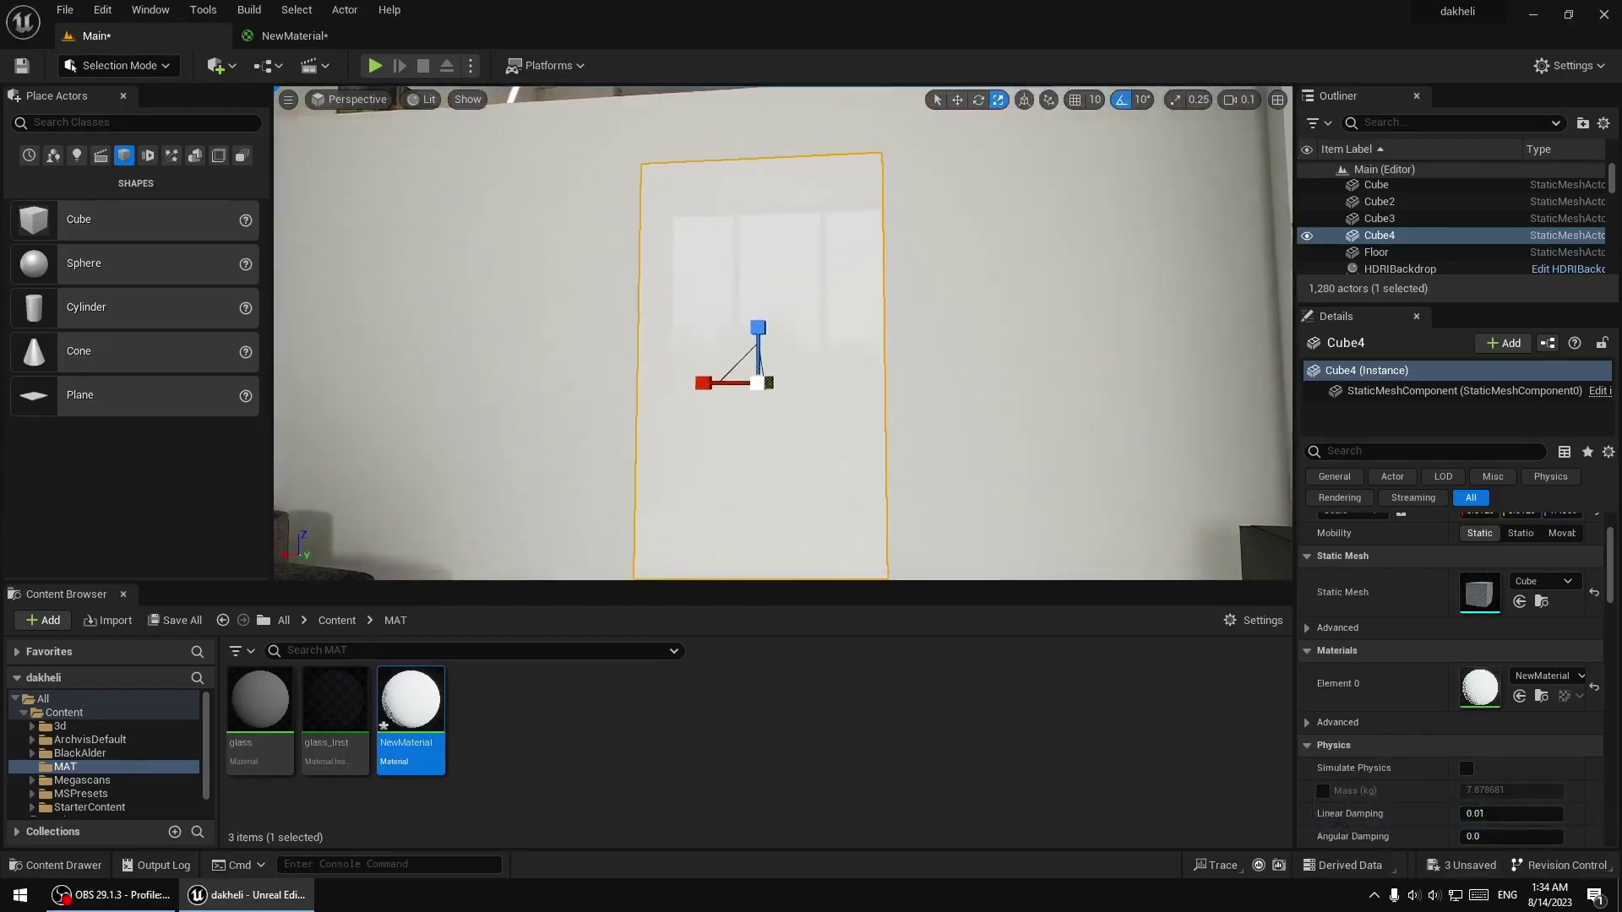
pyautogui.click(322, 40)
# Feed a scalar constant of 1 into NewMaterial's Metallic input and apply it
pyautogui.click(597, 357)
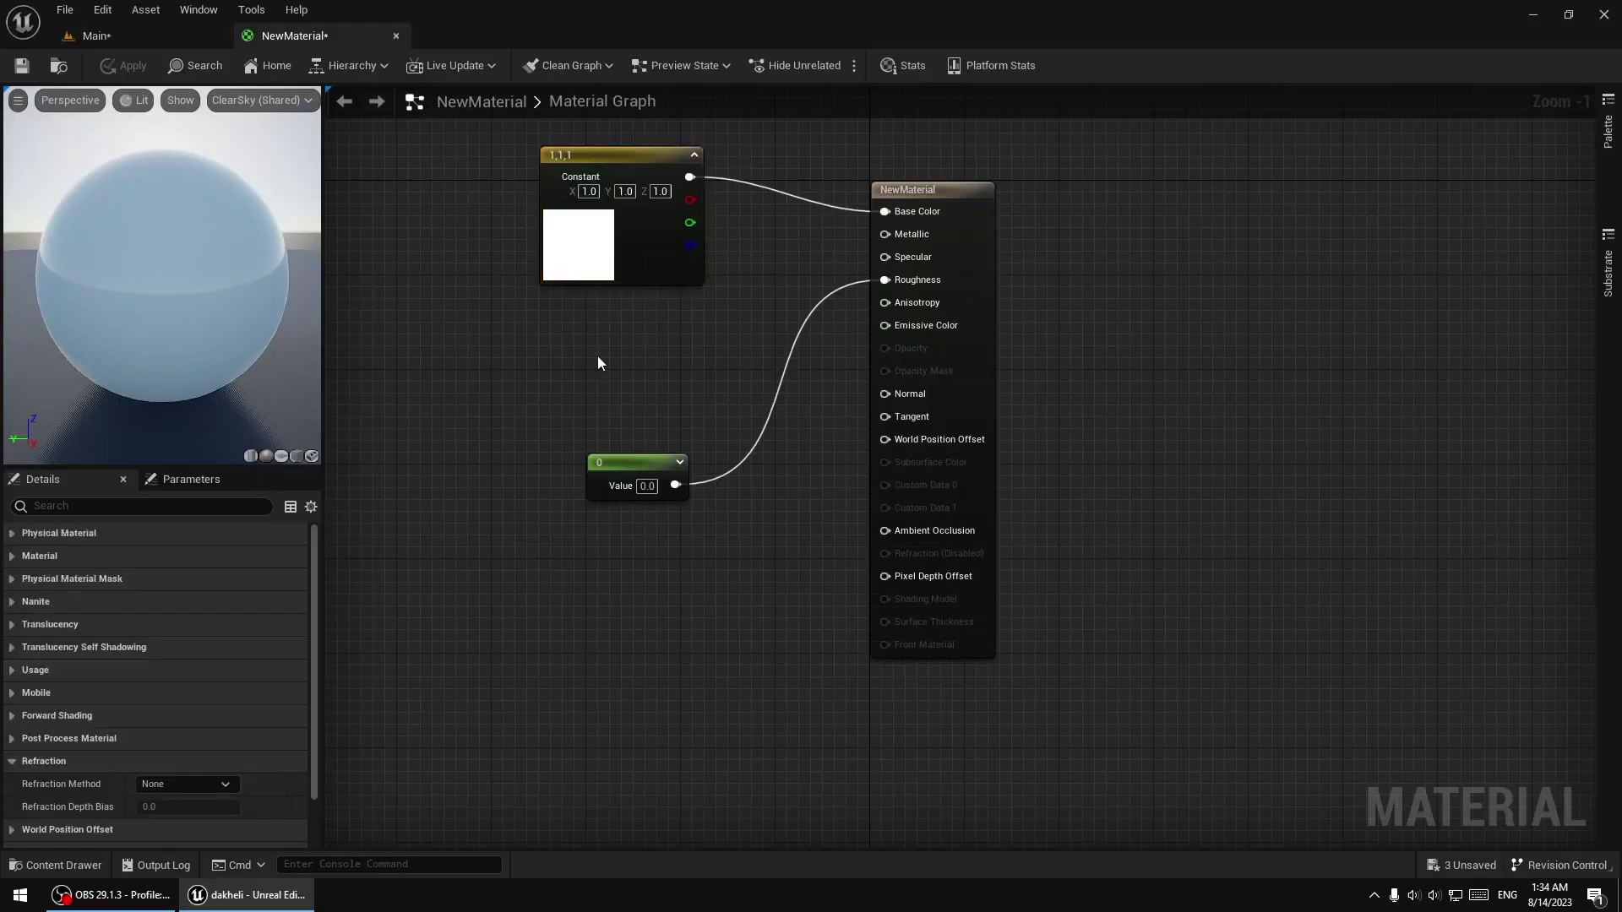
pyautogui.hotkey('ctrl', 'v')
pyautogui.moveTo(644, 351); pyautogui.dragTo(742, 372)
pyautogui.moveTo(893, 240); pyautogui.dragTo(892, 235)
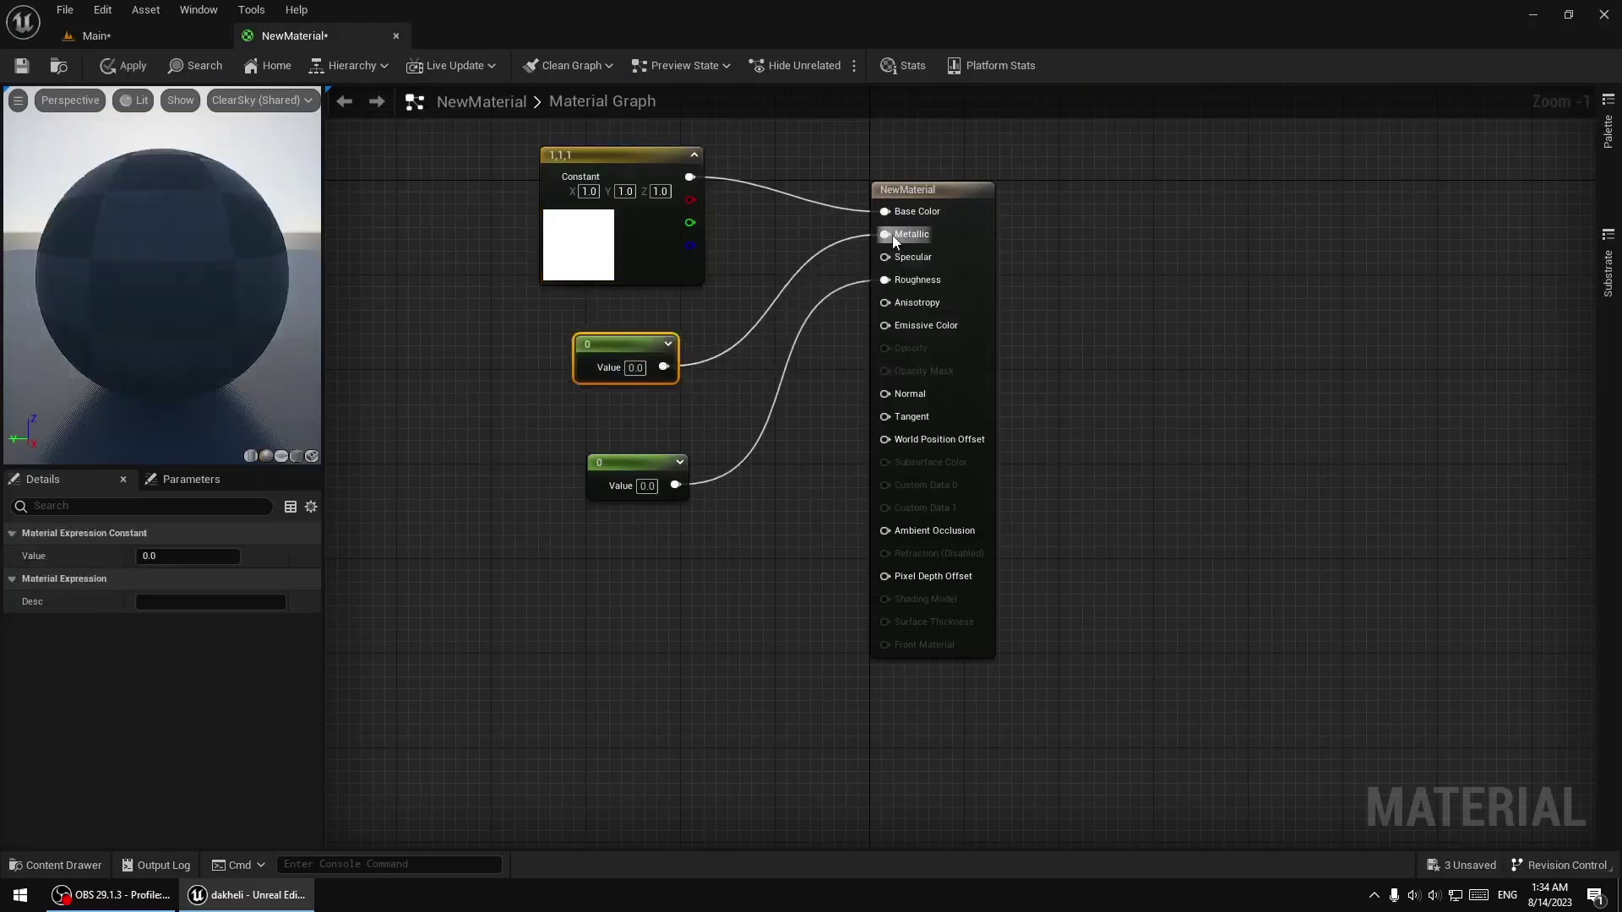
pyautogui.click(634, 369)
pyautogui.write('1')
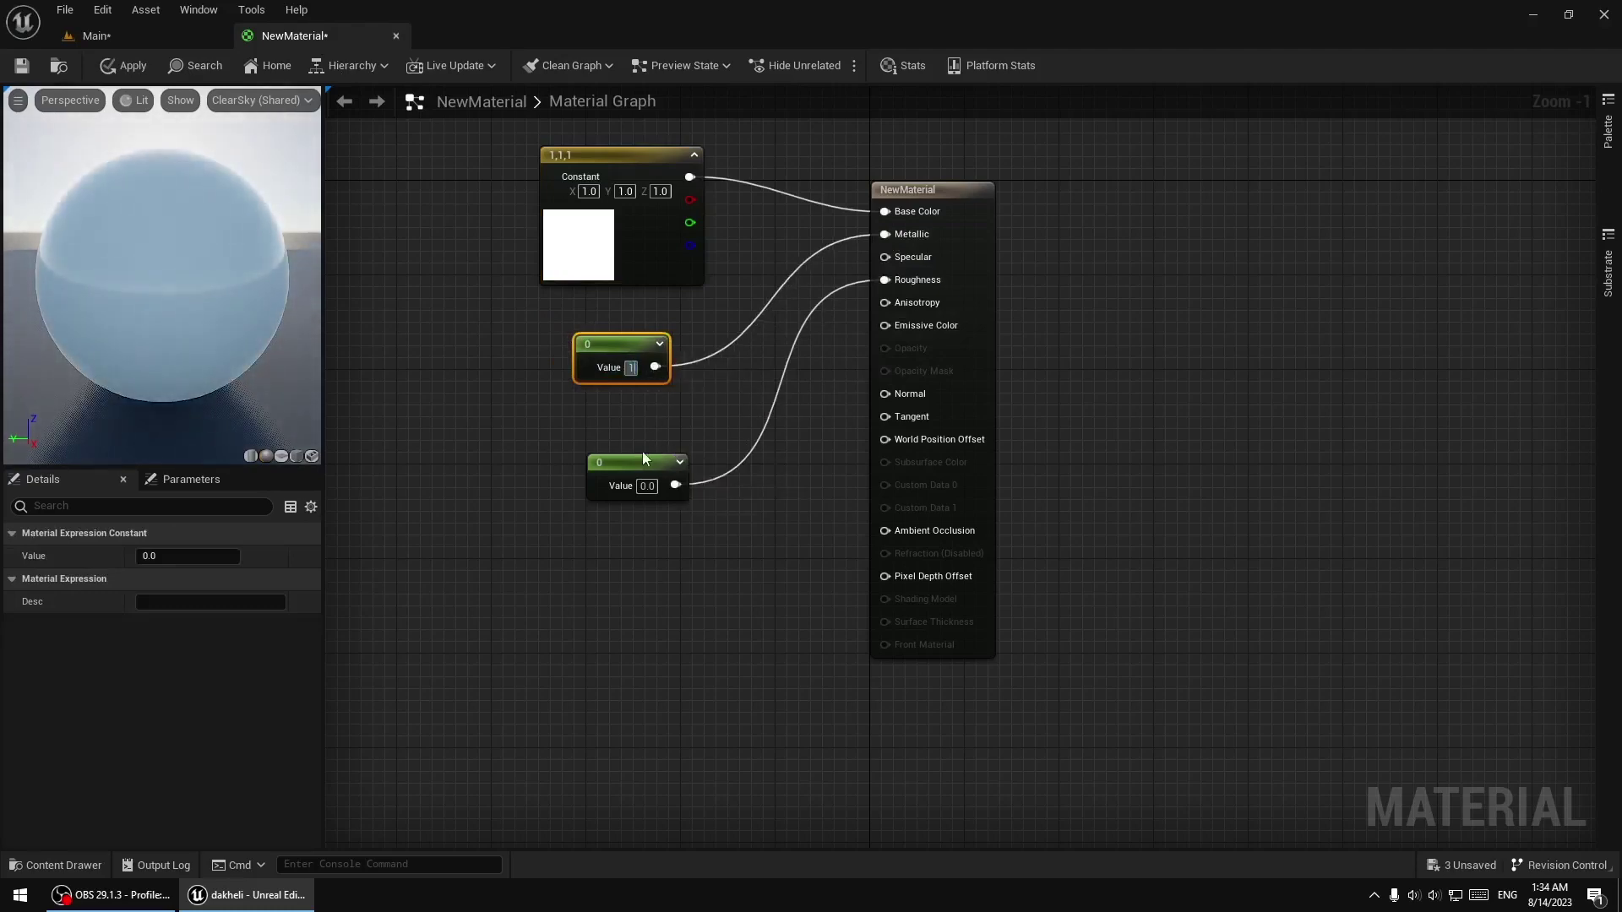
pyautogui.press('Return')
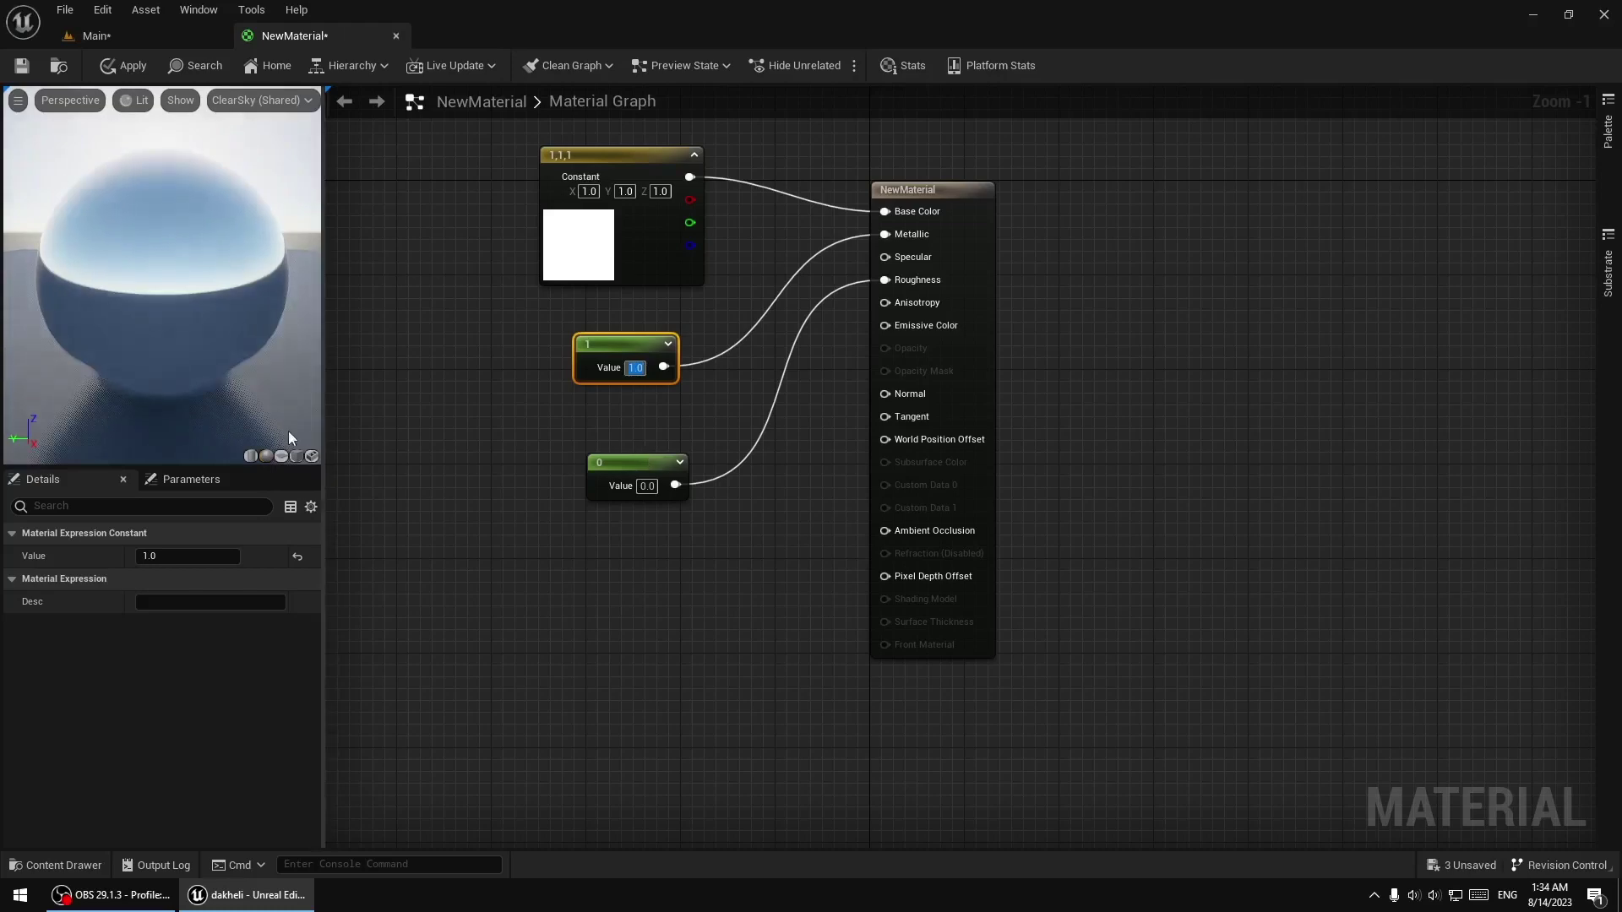
pyautogui.click(128, 67)
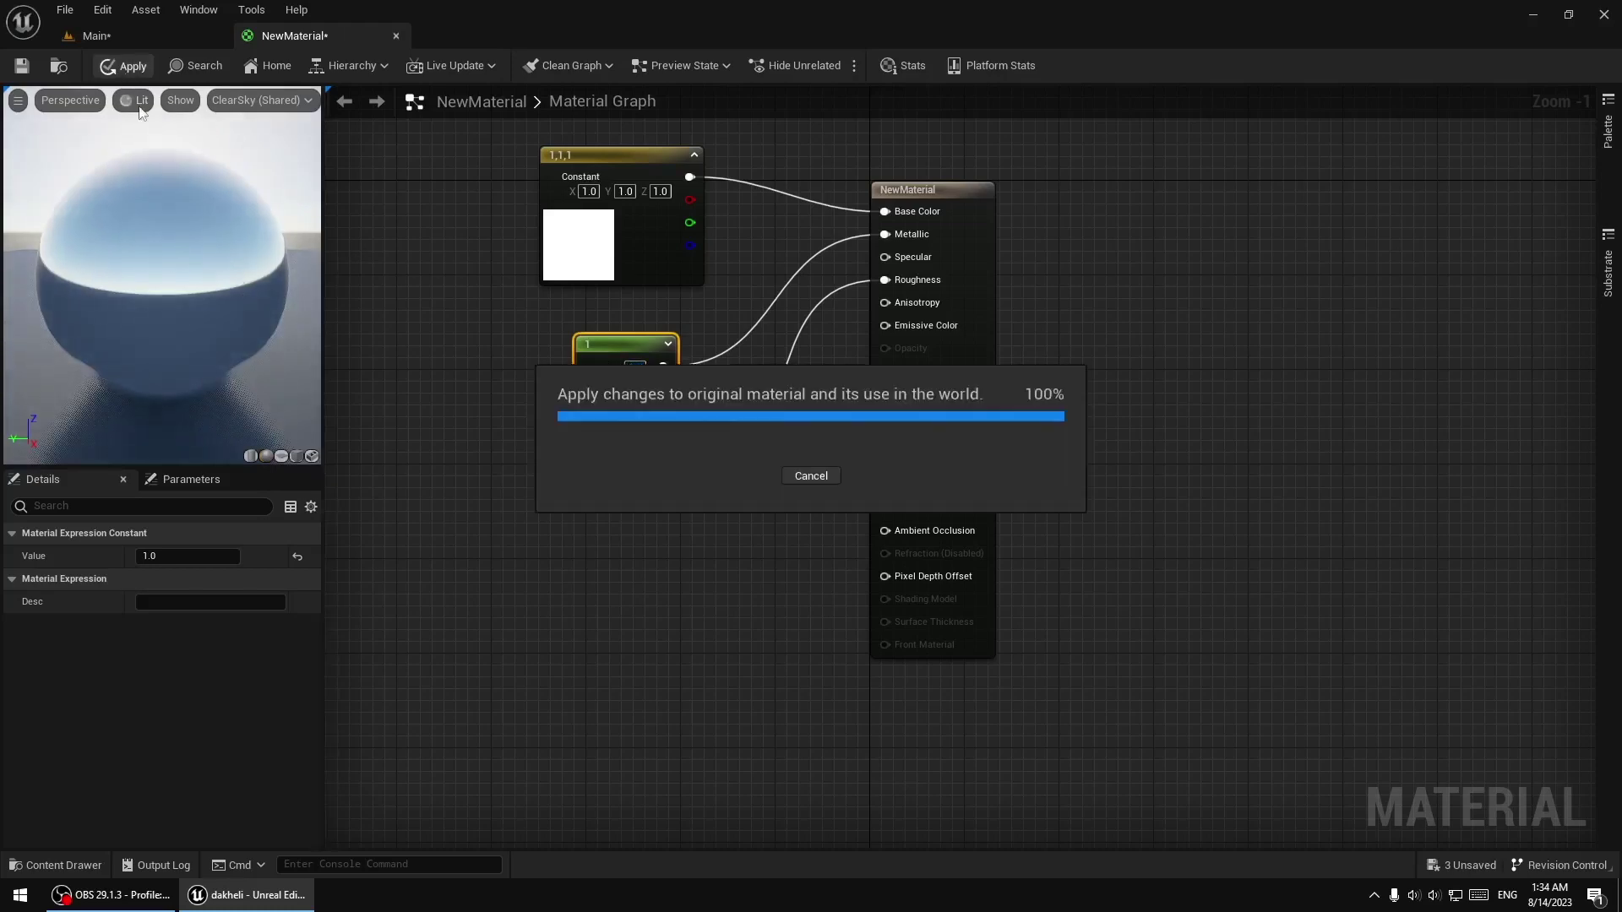
pyautogui.click(125, 37)
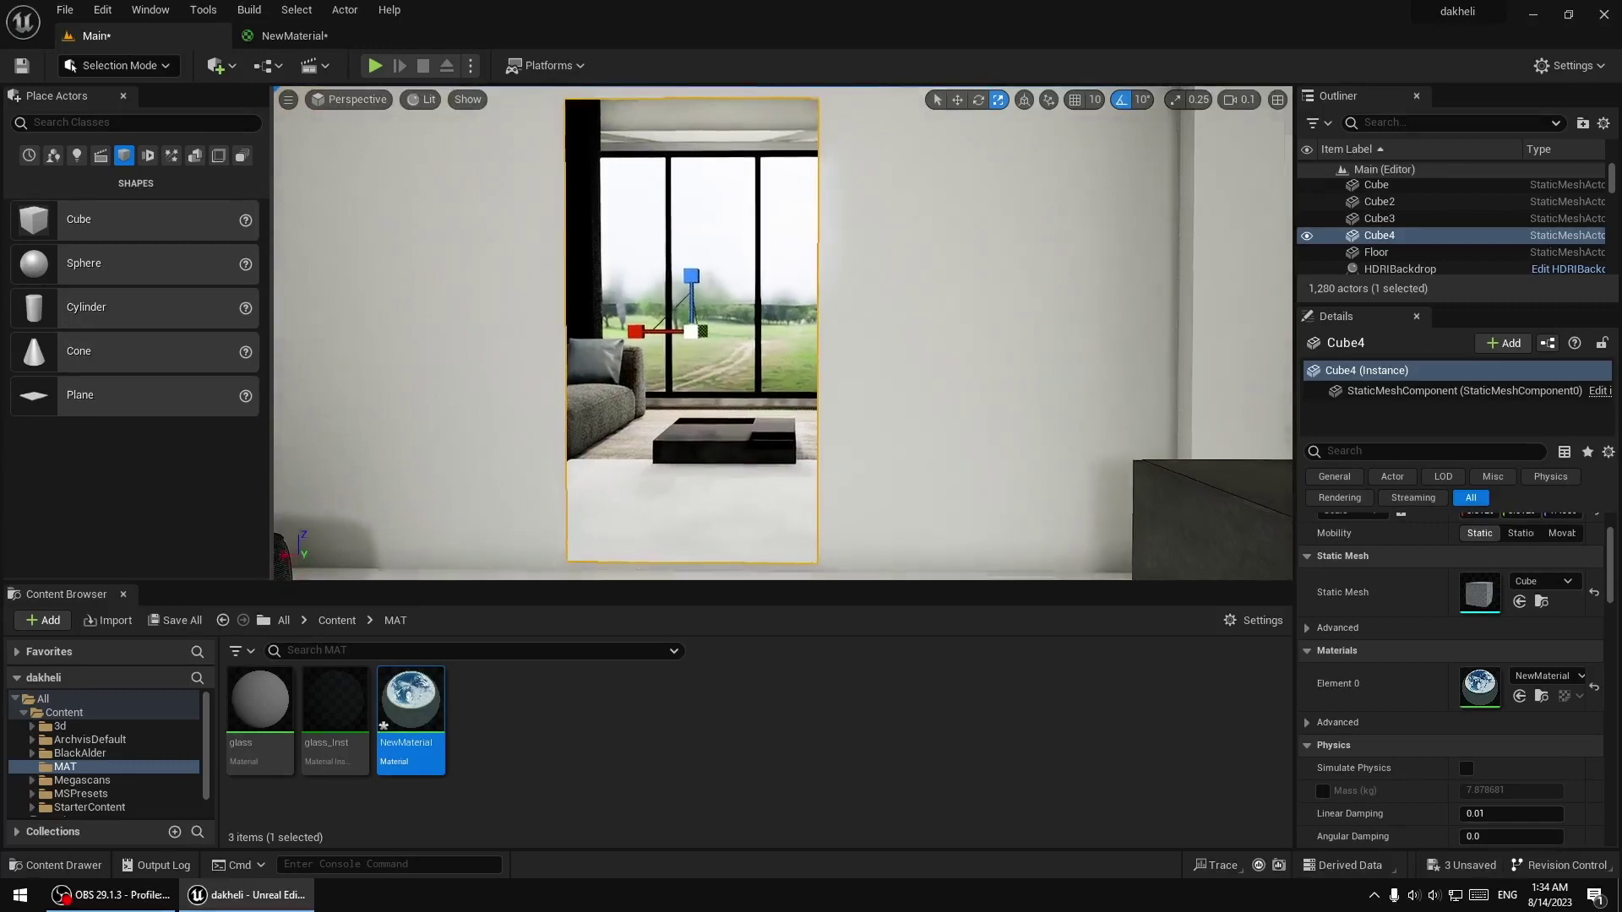
# Deselect Cube4 and fly back to see the mirror reflect the sofa, table and window
pyautogui.moveTo(599, 359); pyautogui.dragTo(608, 359, button='middle')
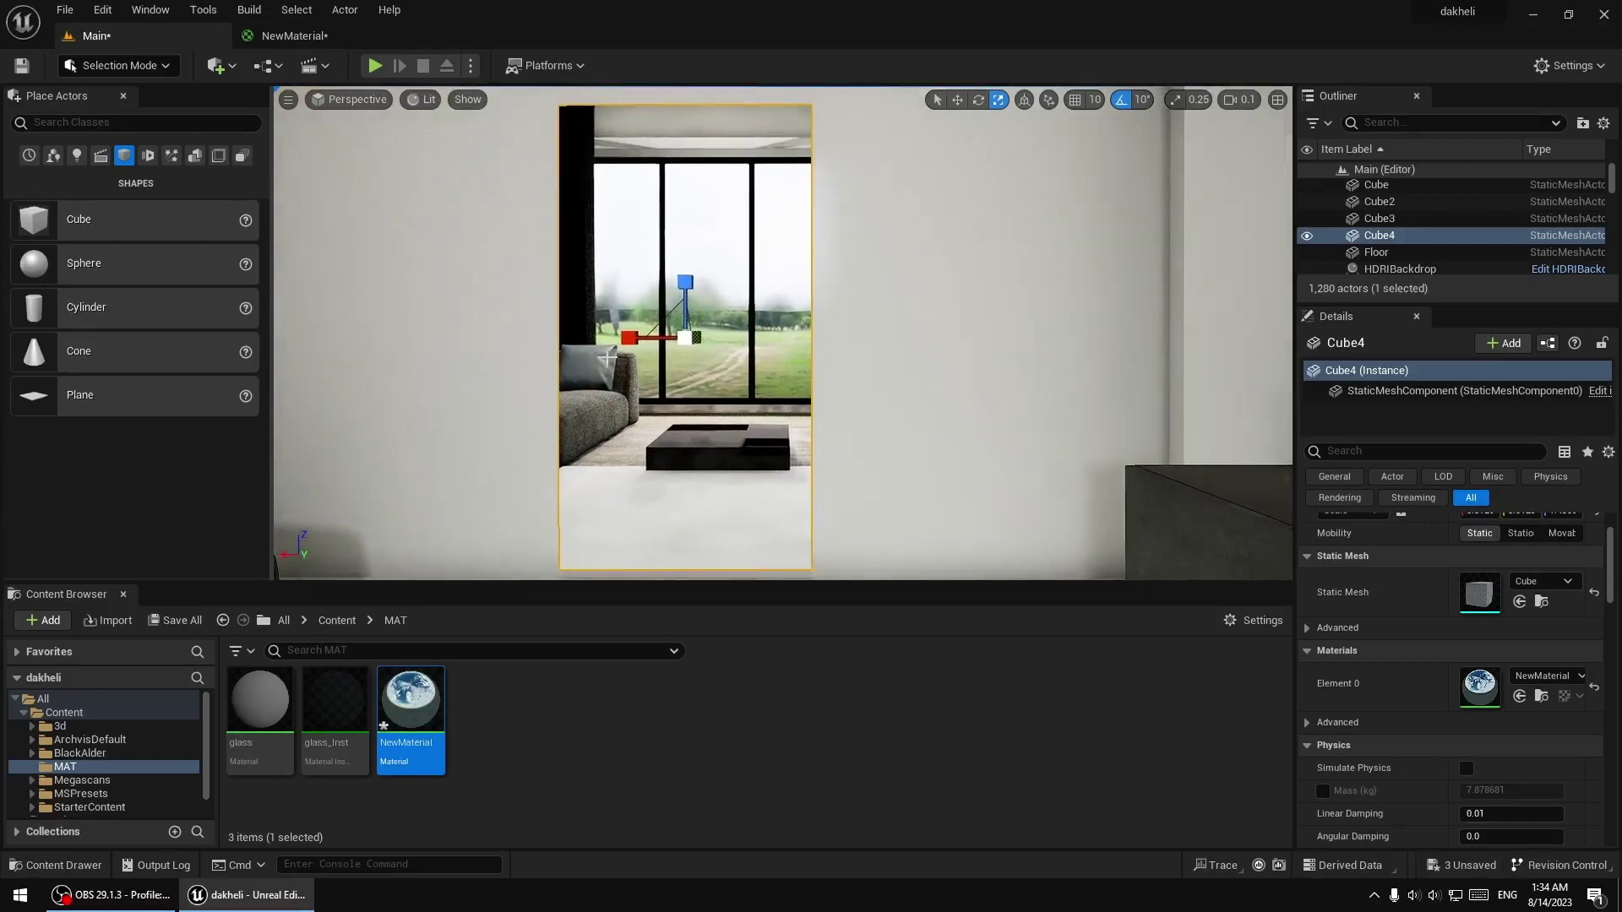
pyautogui.hotkey('alt', 'Tab')
pyautogui.moveTo(693, 460); pyautogui.dragTo(732, 472, button='middle')
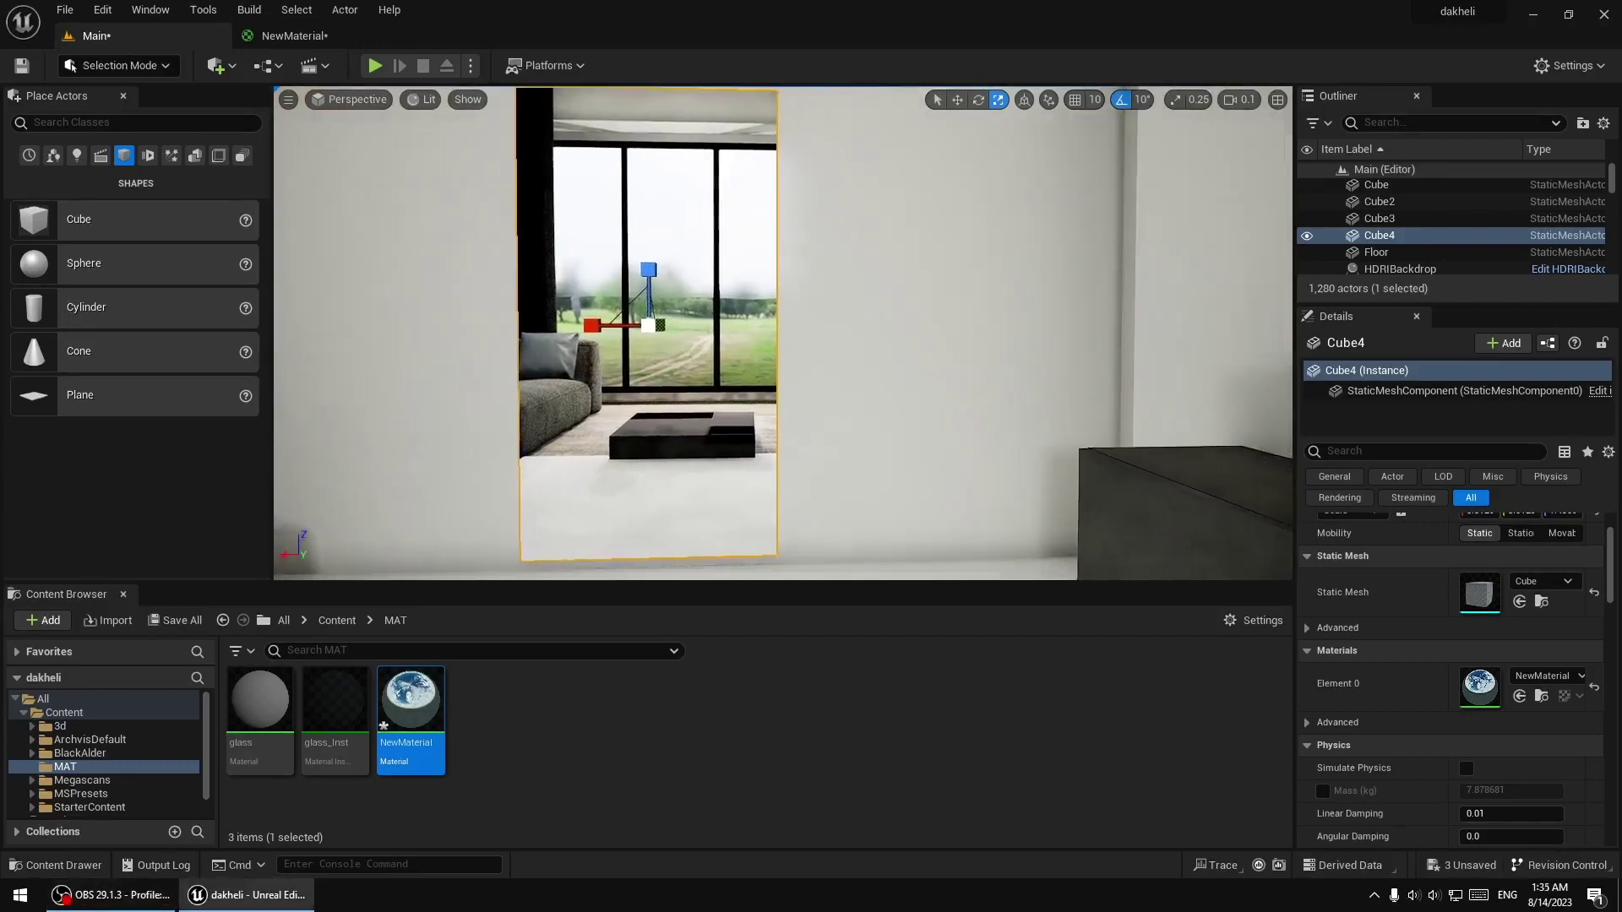
pyautogui.hotkey('alt', 'Tab')
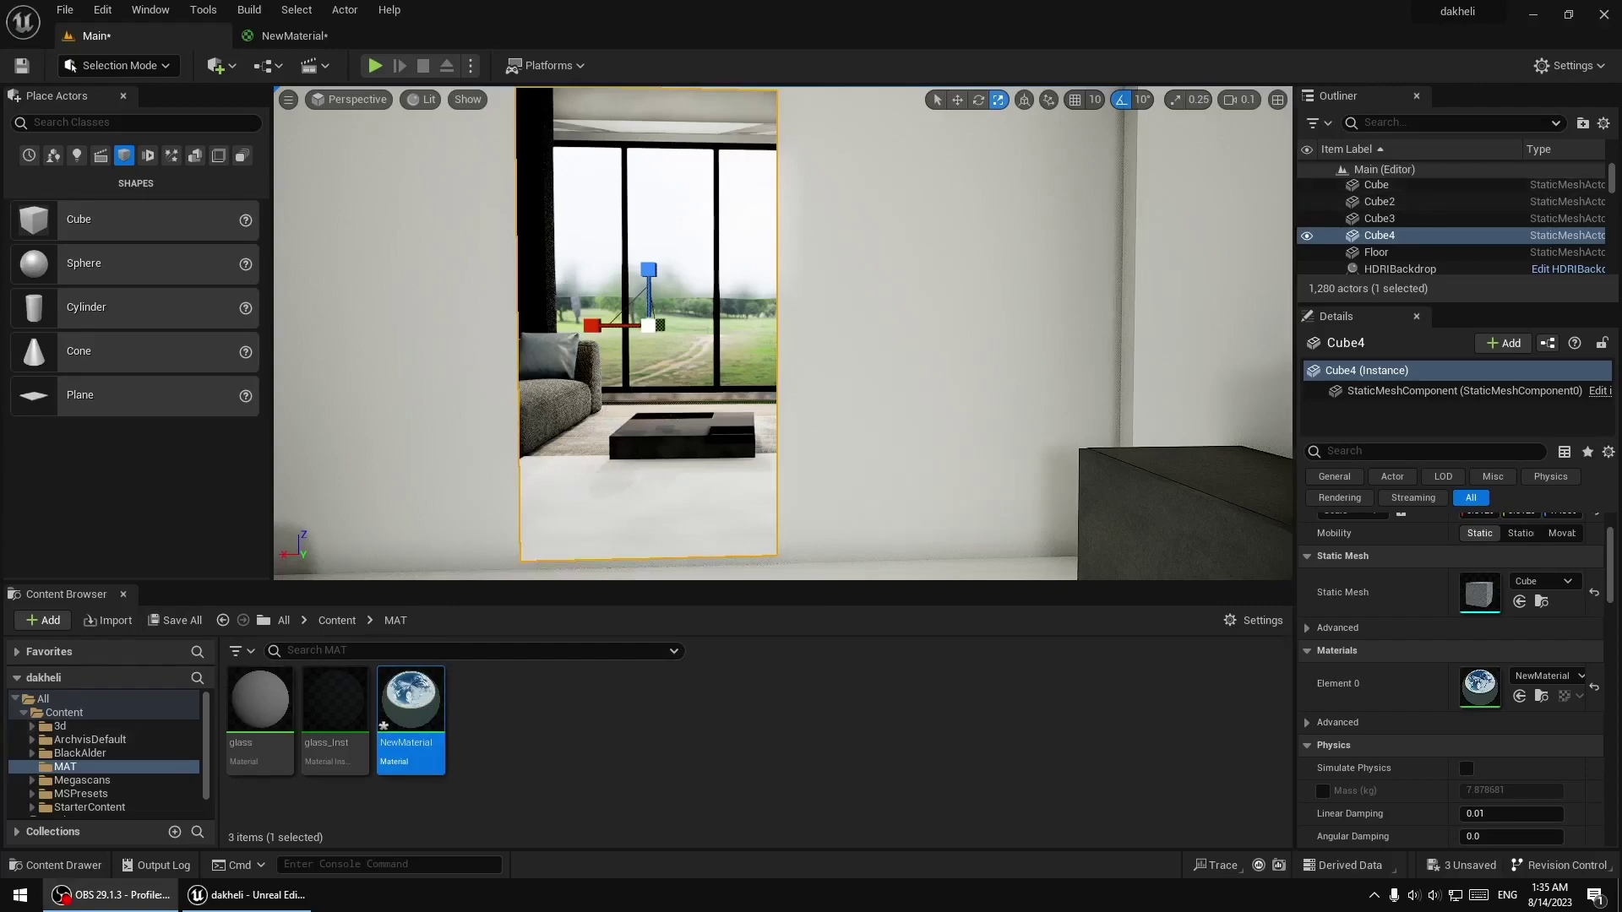
pyautogui.press('Escape')
pyautogui.moveTo(575, 504); pyautogui.dragTo(575, 505, button='right')
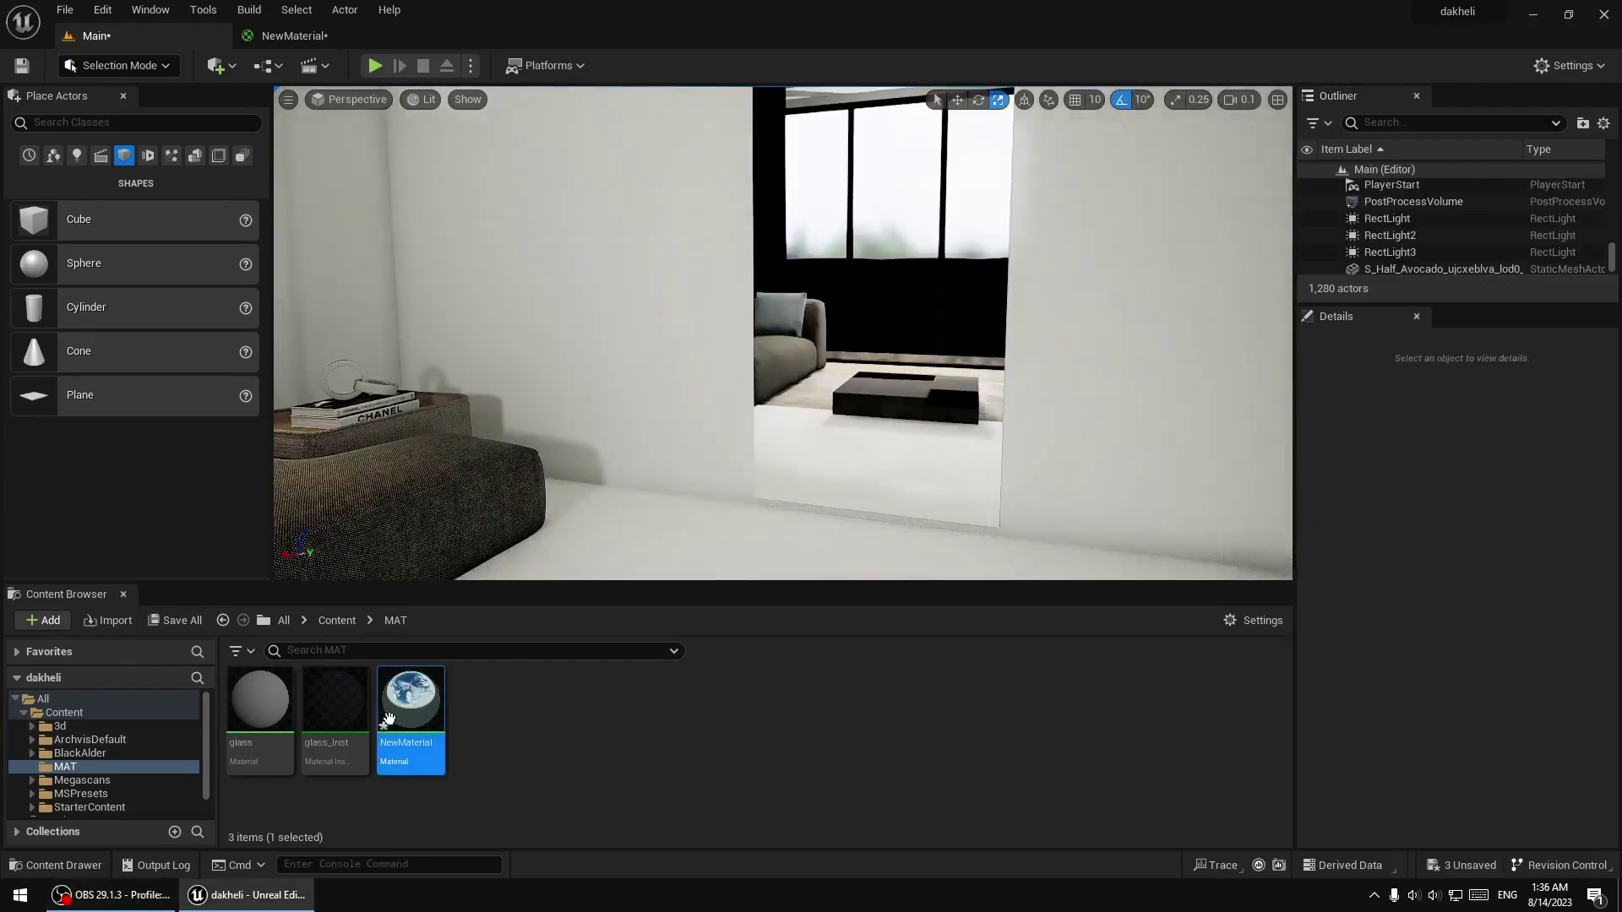
pyautogui.moveTo(389, 719); pyautogui.dragTo(873, 344)
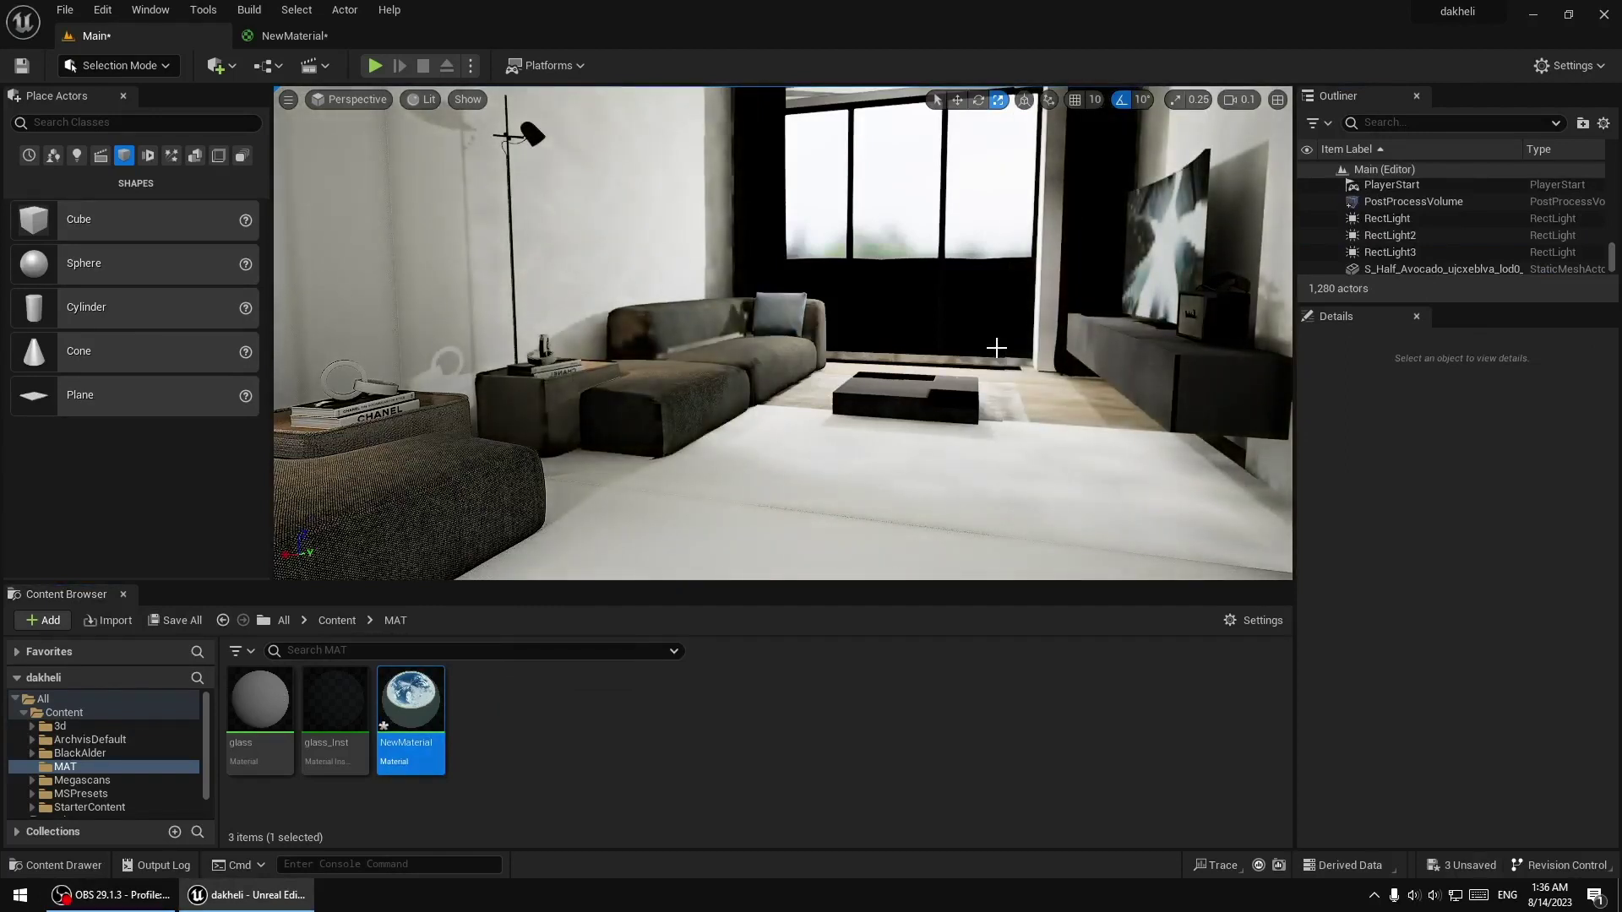
pyautogui.hotkey('ctrl', 'z')
pyautogui.moveTo(722, 385); pyautogui.dragTo(816, 375, button='right')
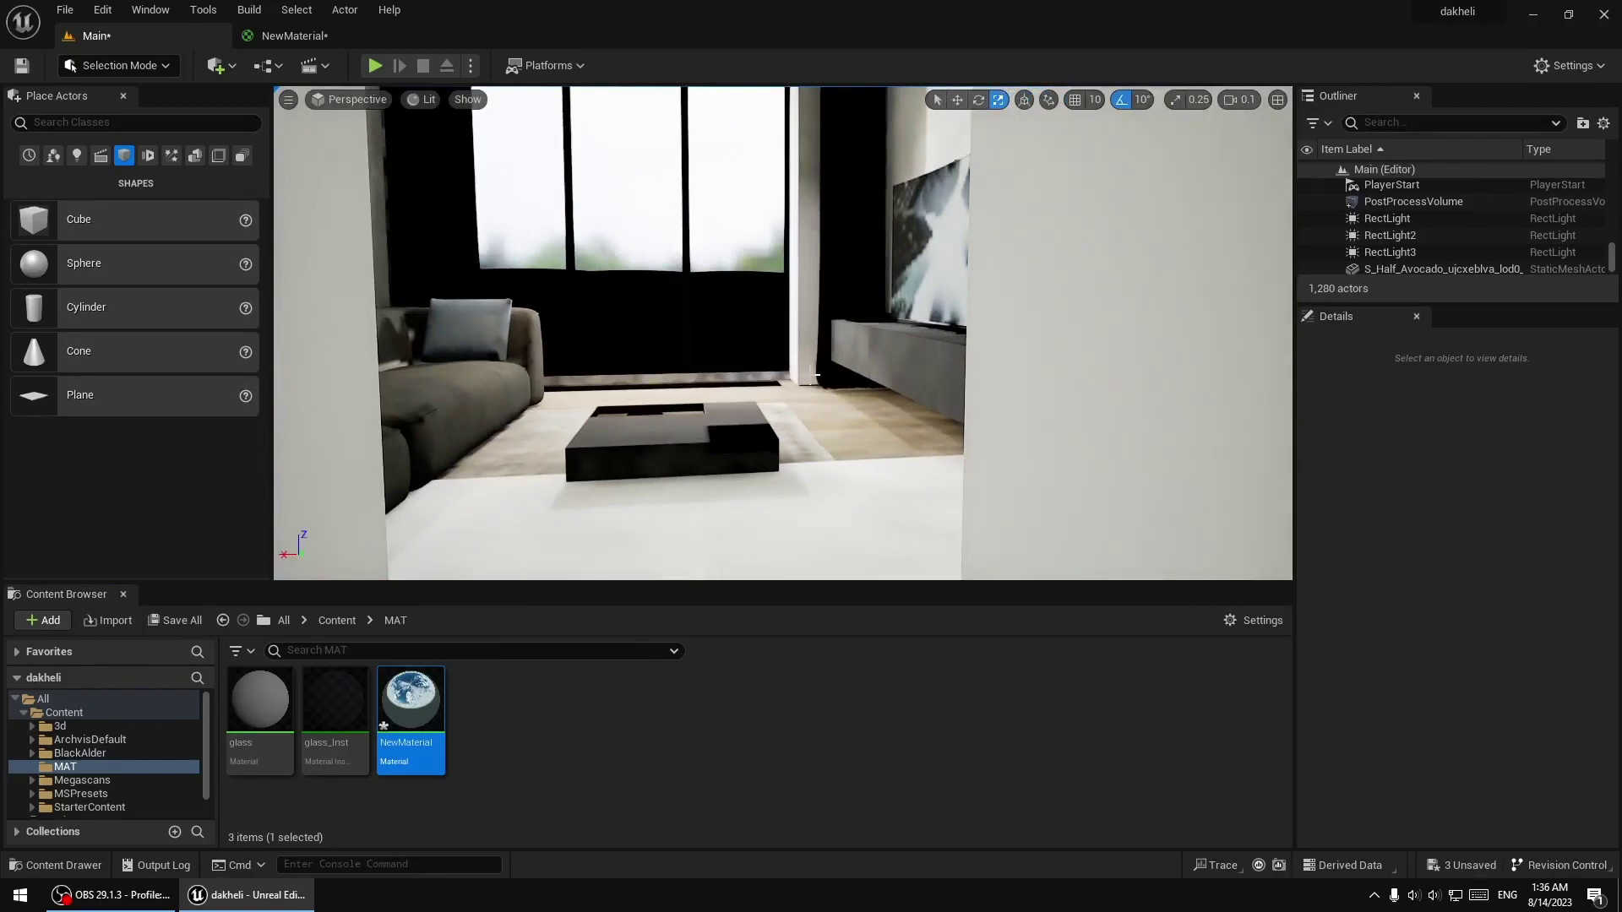
pyautogui.moveTo(816, 375); pyautogui.dragTo(844, 338, button='right')
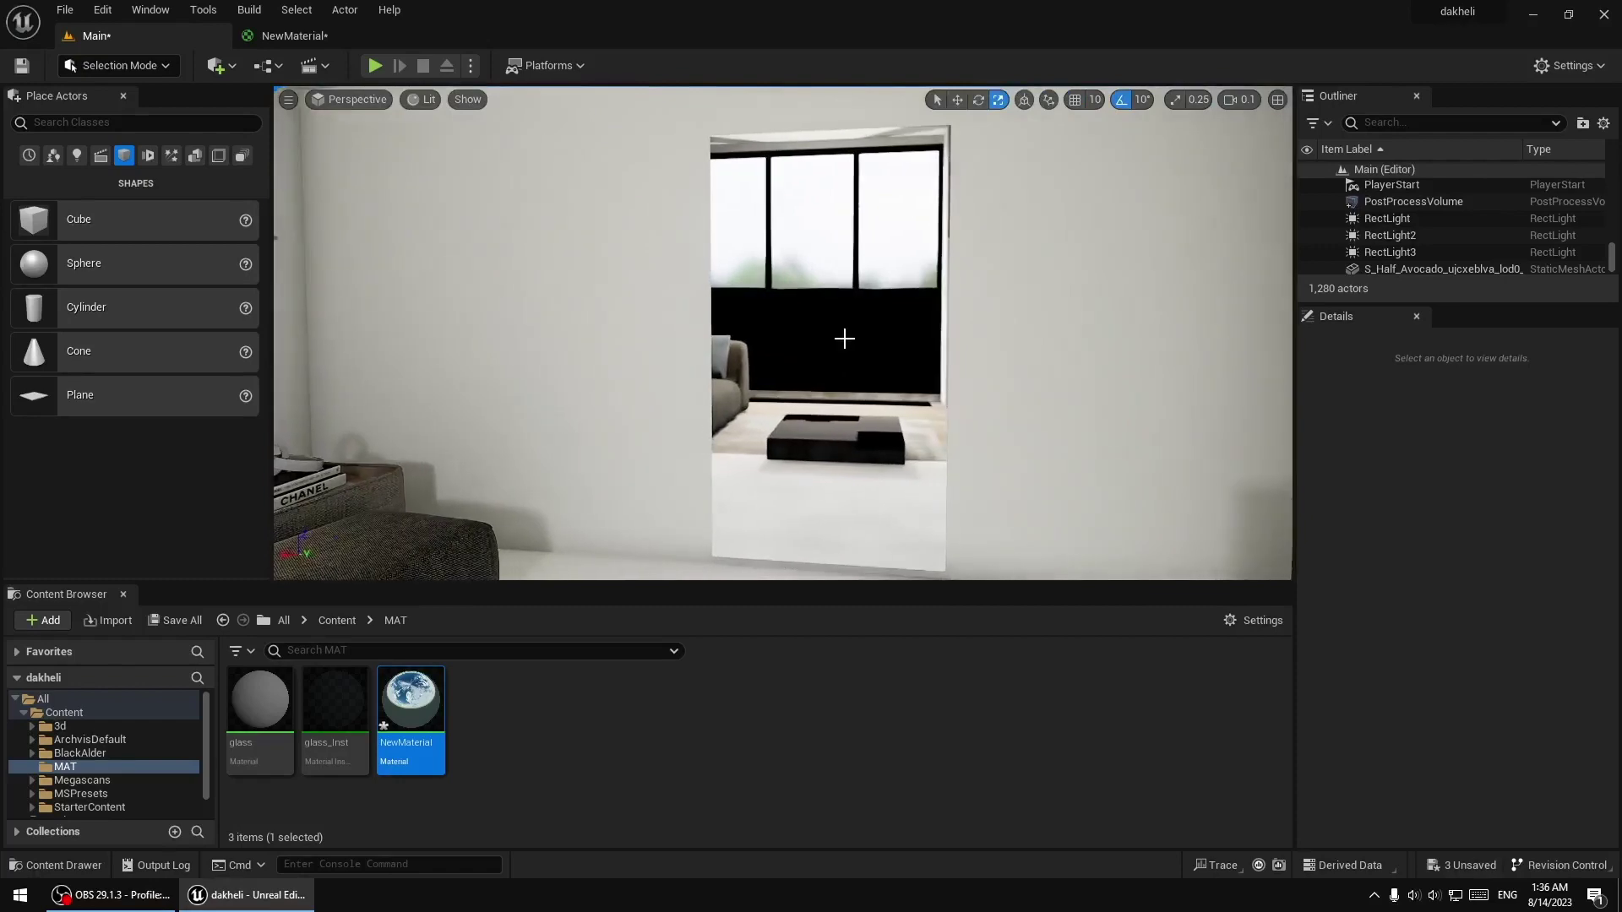
pyautogui.moveTo(1027, 313)
pyautogui.mouseDown(button='right')
pyautogui.moveTo(843, 312)
pyautogui.moveTo(768, 224)
pyautogui.mouseUp(button='right')
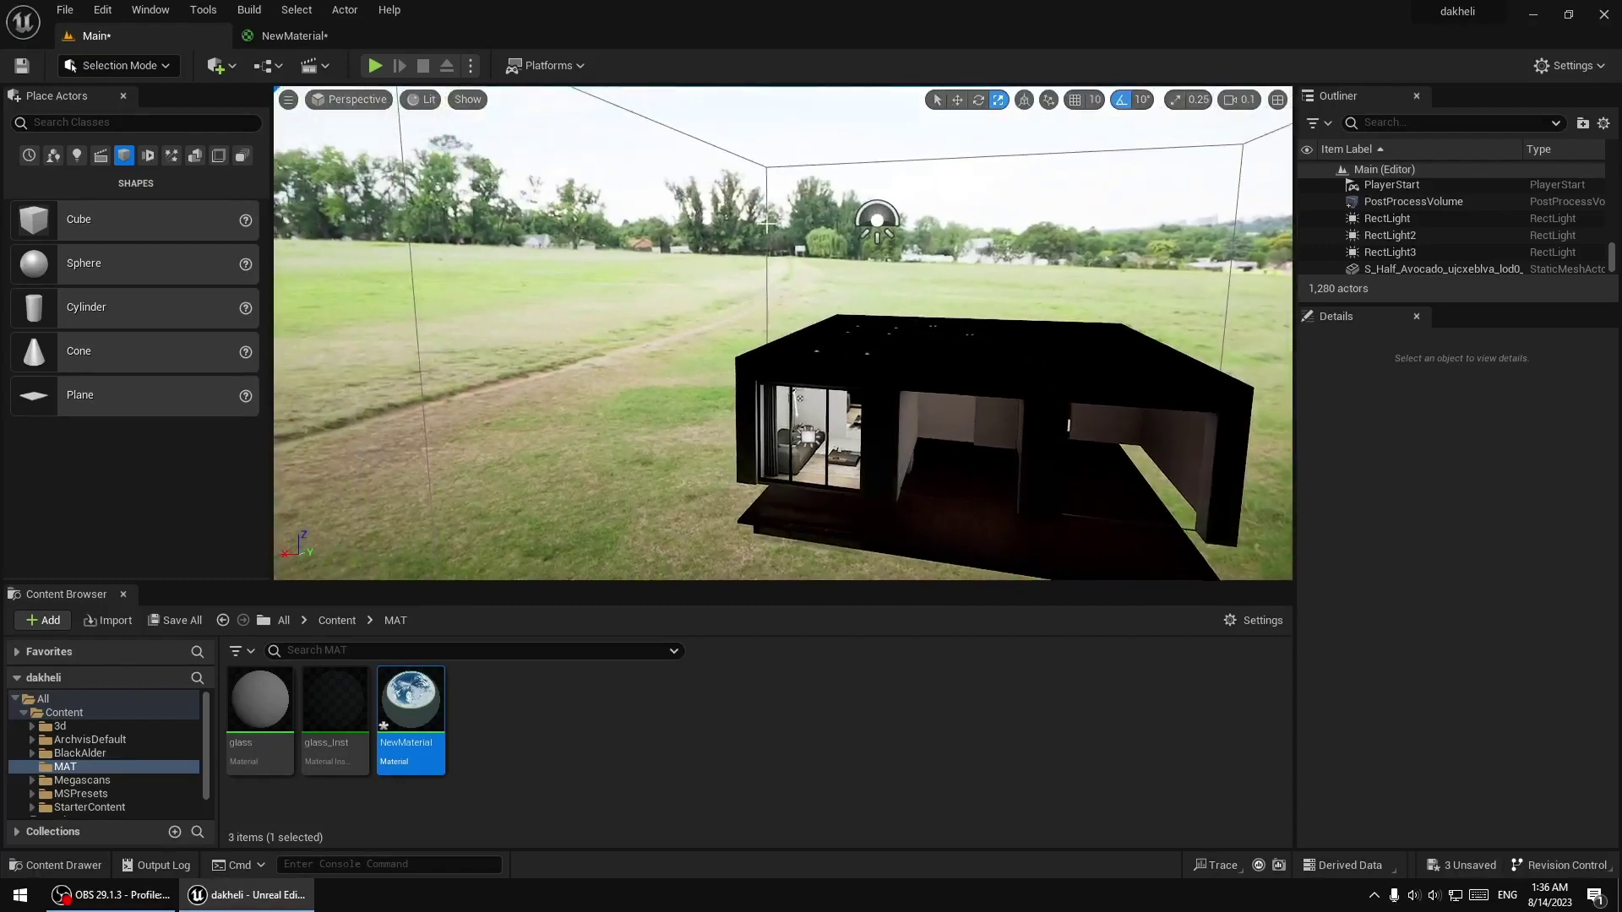
# Select the PostProcessVolume, orbit the house to its side window, and list Visual Effects actors
pyautogui.click(916, 344)
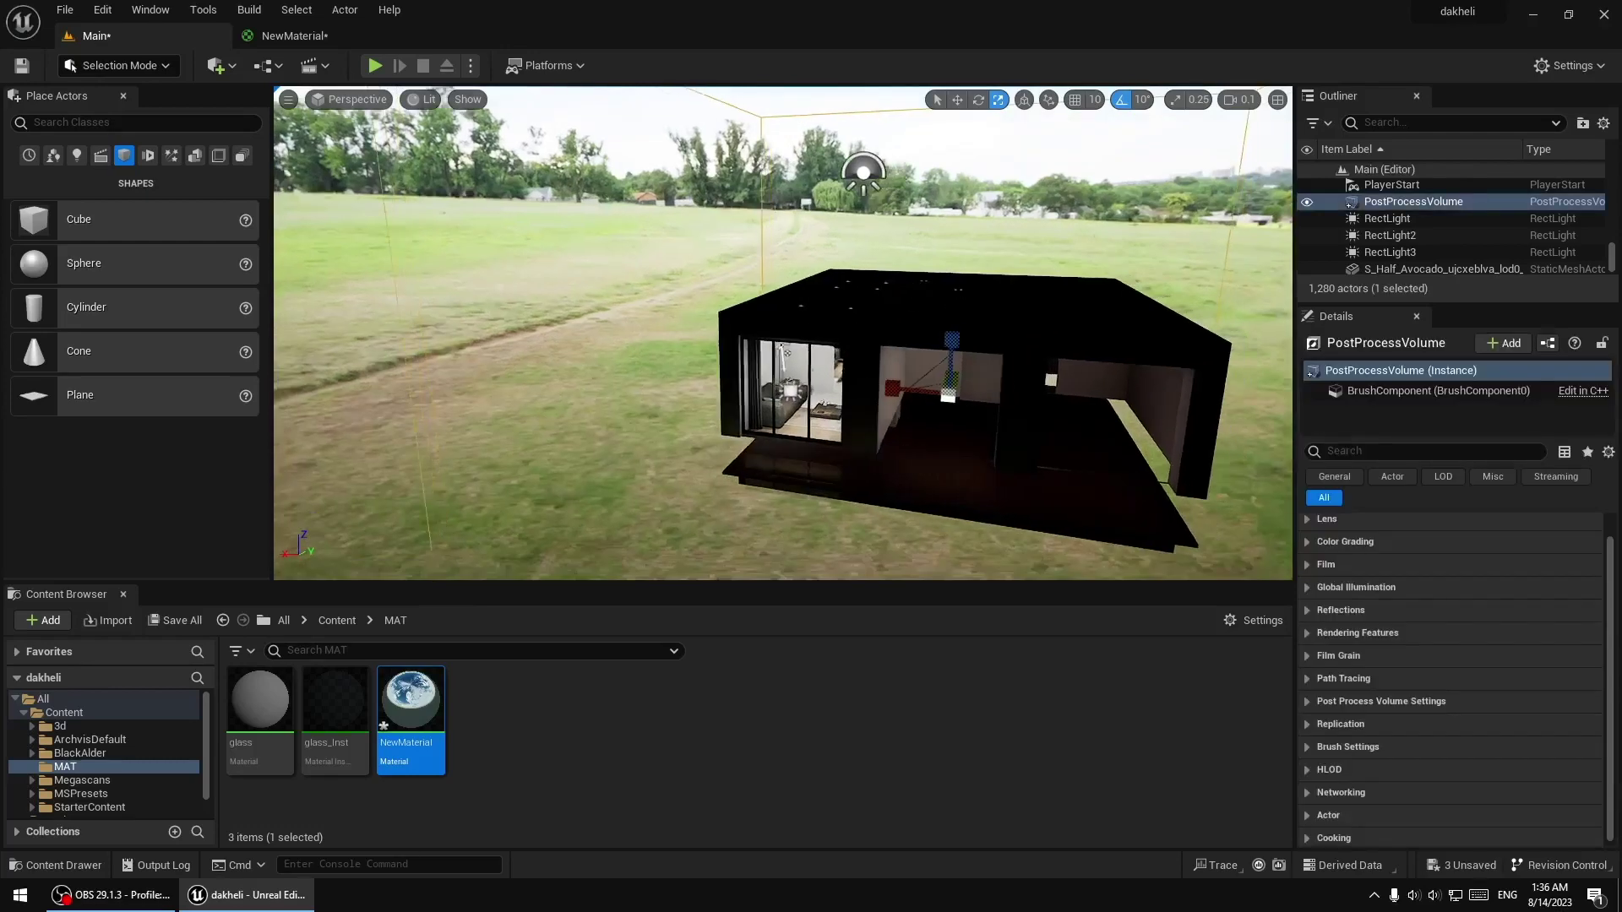
pyautogui.moveTo(916, 344); pyautogui.dragTo(904, 353, button='right')
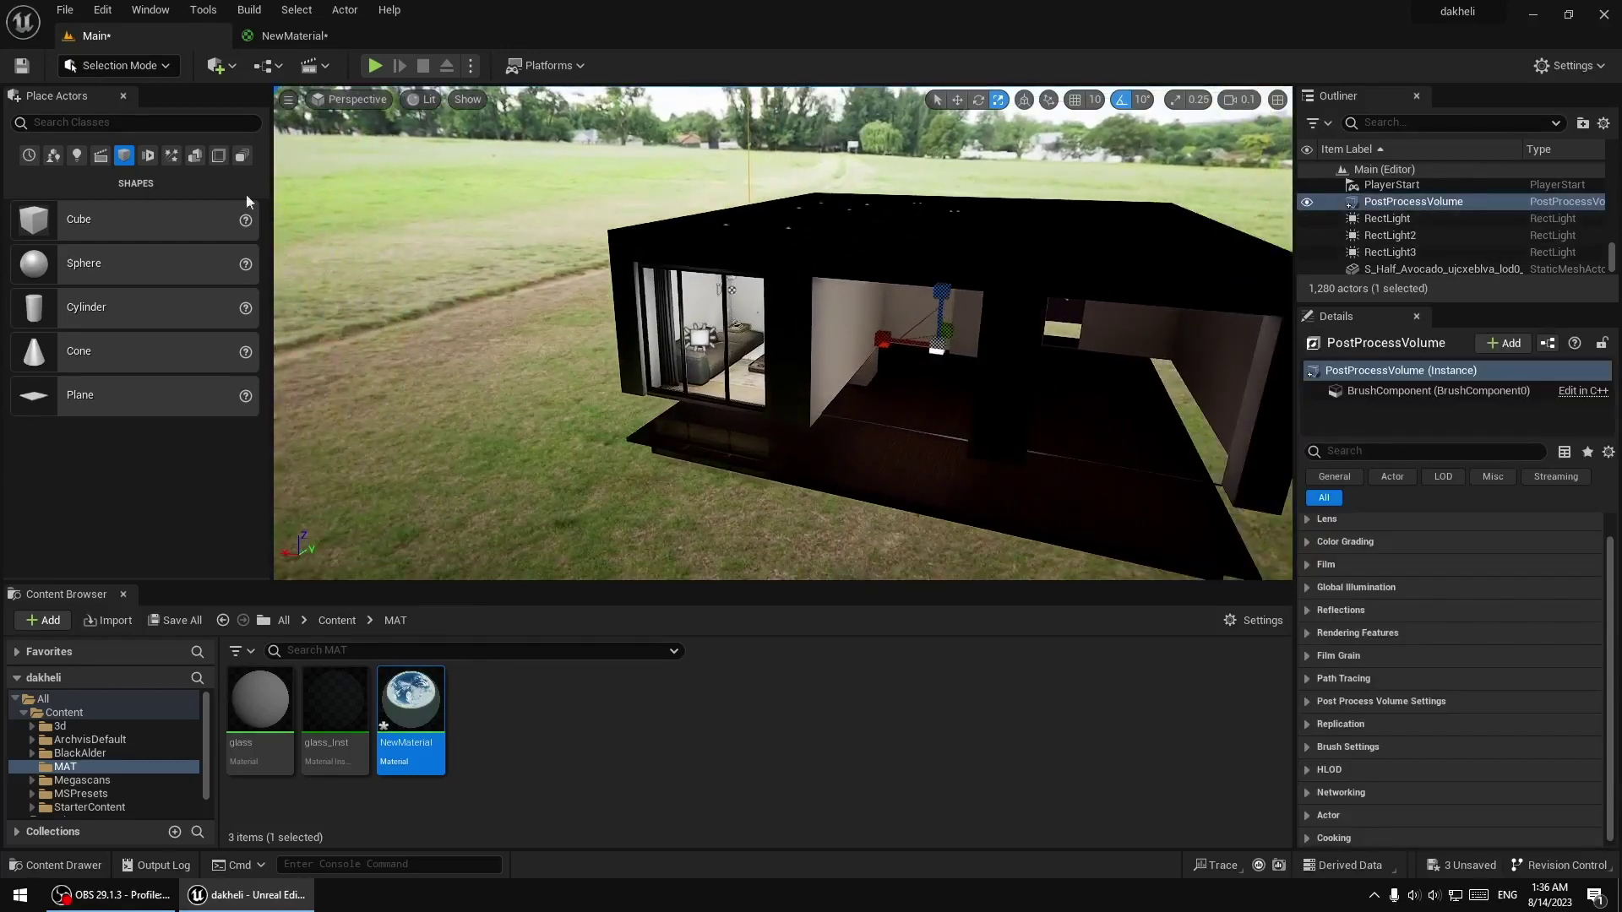
pyautogui.moveTo(800, 287); pyautogui.dragTo(799, 287, button='right')
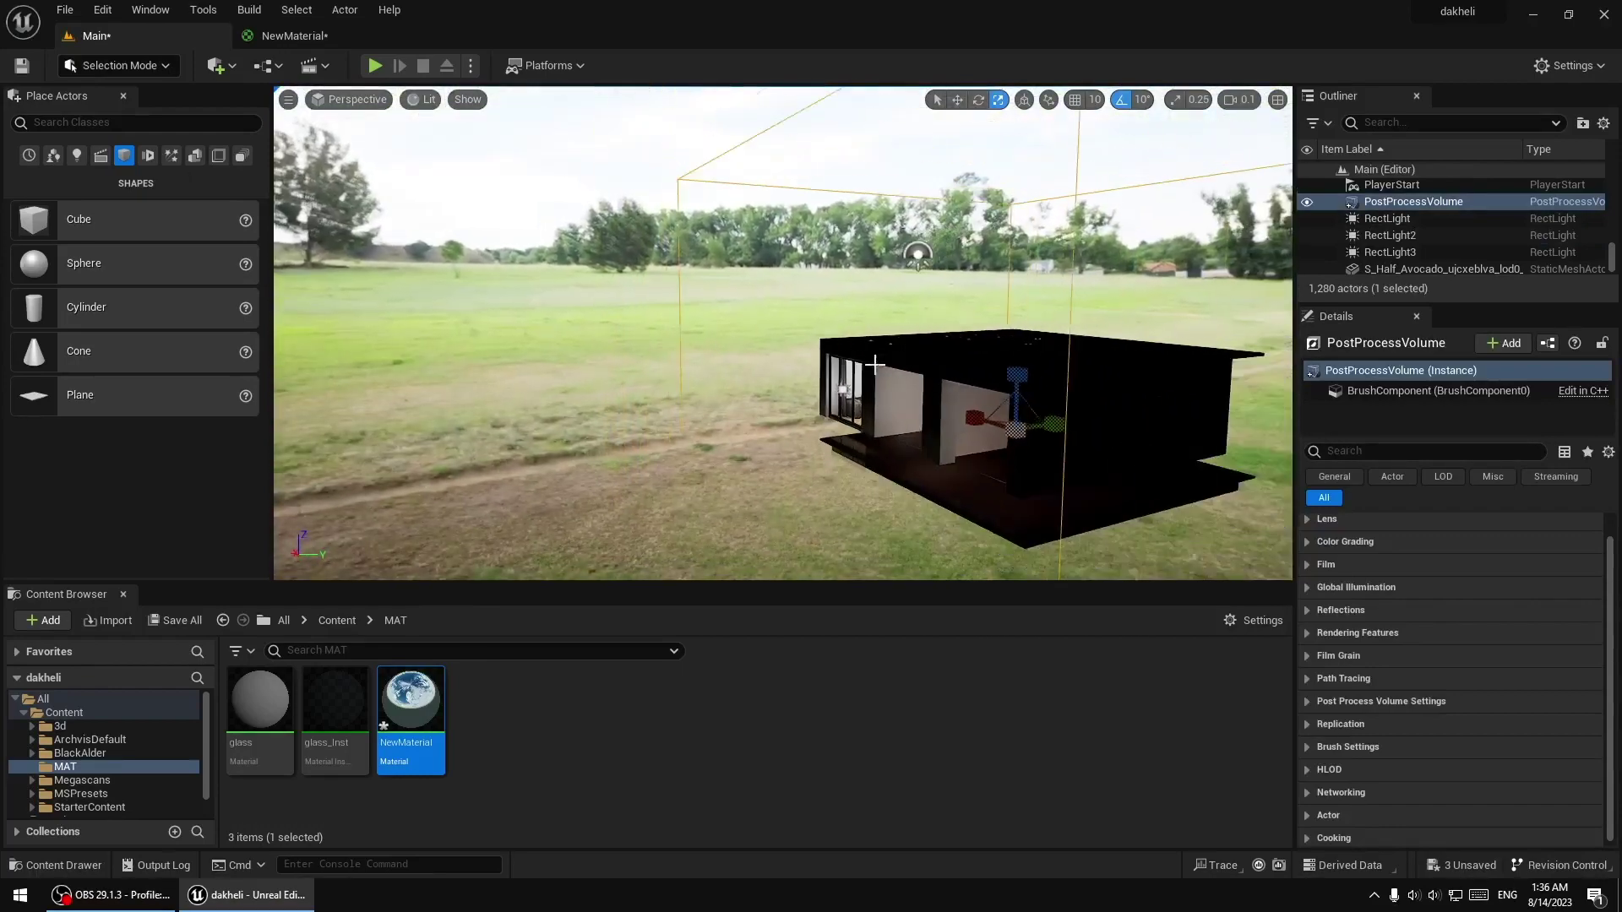
pyautogui.moveTo(843, 397); pyautogui.dragTo(843, 397, button='right')
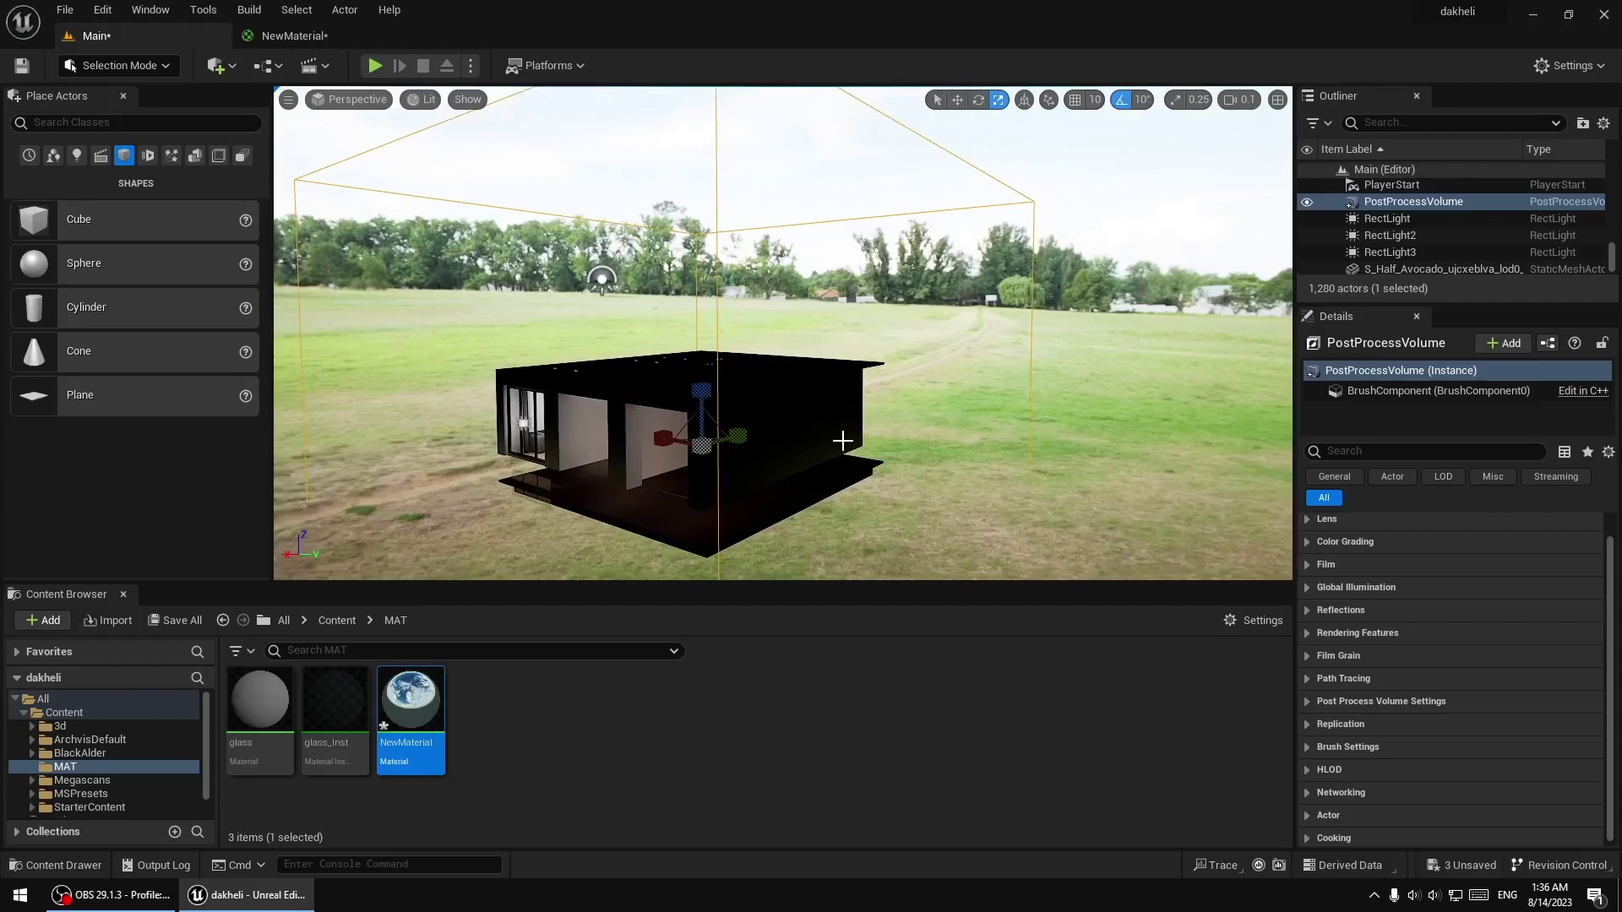
pyautogui.moveTo(660, 392); pyautogui.dragTo(837, 360, button='right')
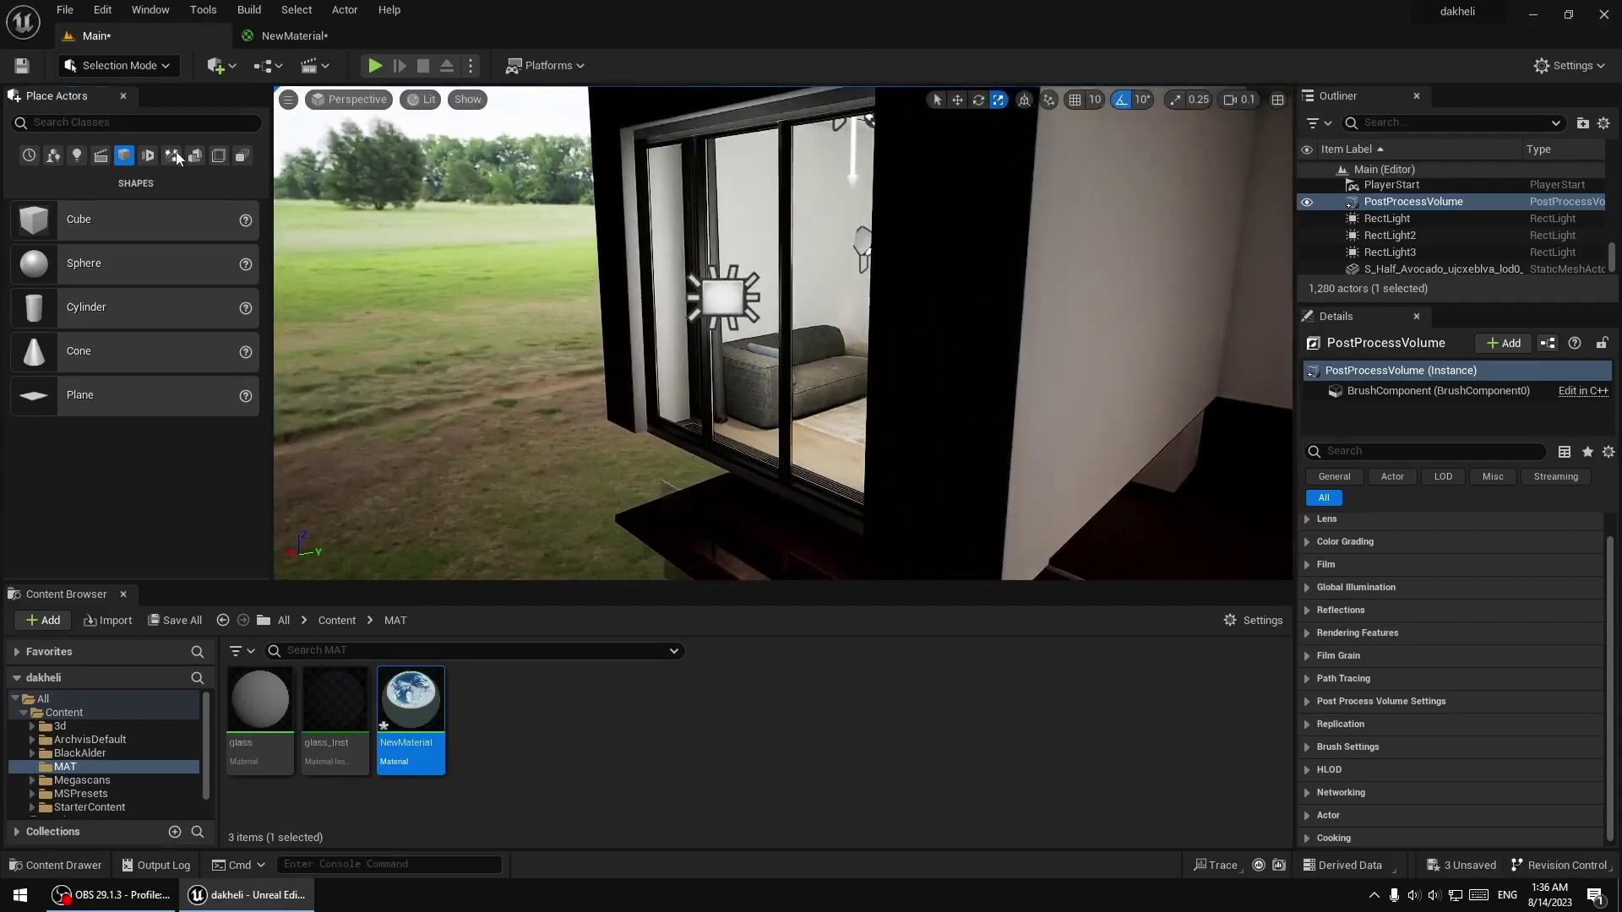
pyautogui.click(171, 155)
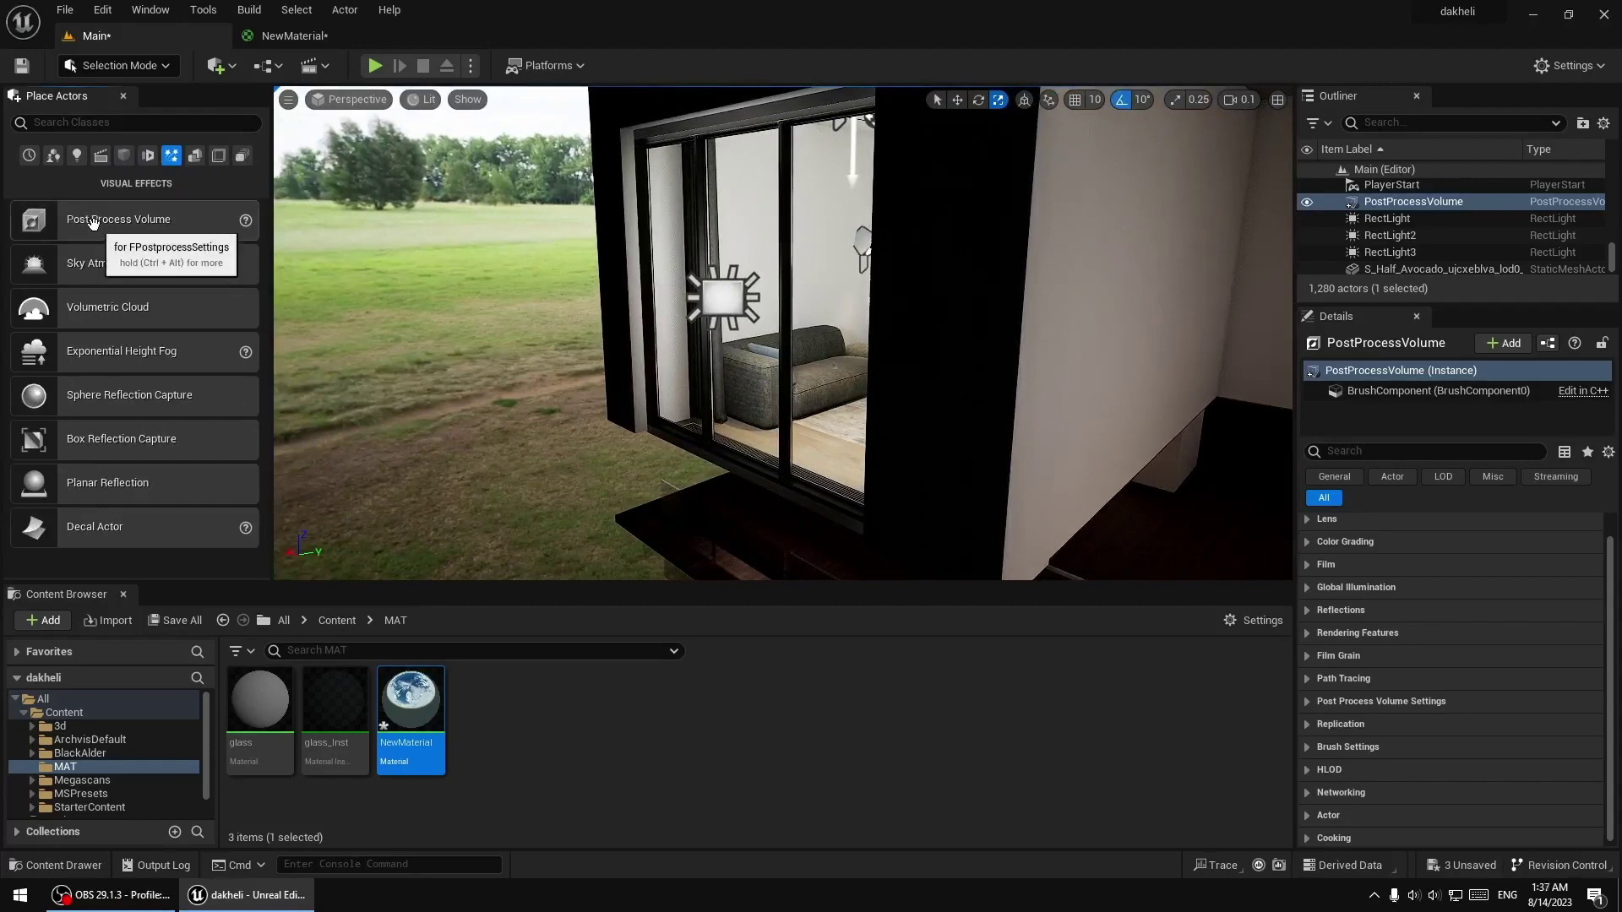
# Place two trial Post Process Volumes, undoing the first and deleting the second
pyautogui.moveTo(93, 225); pyautogui.dragTo(418, 288)
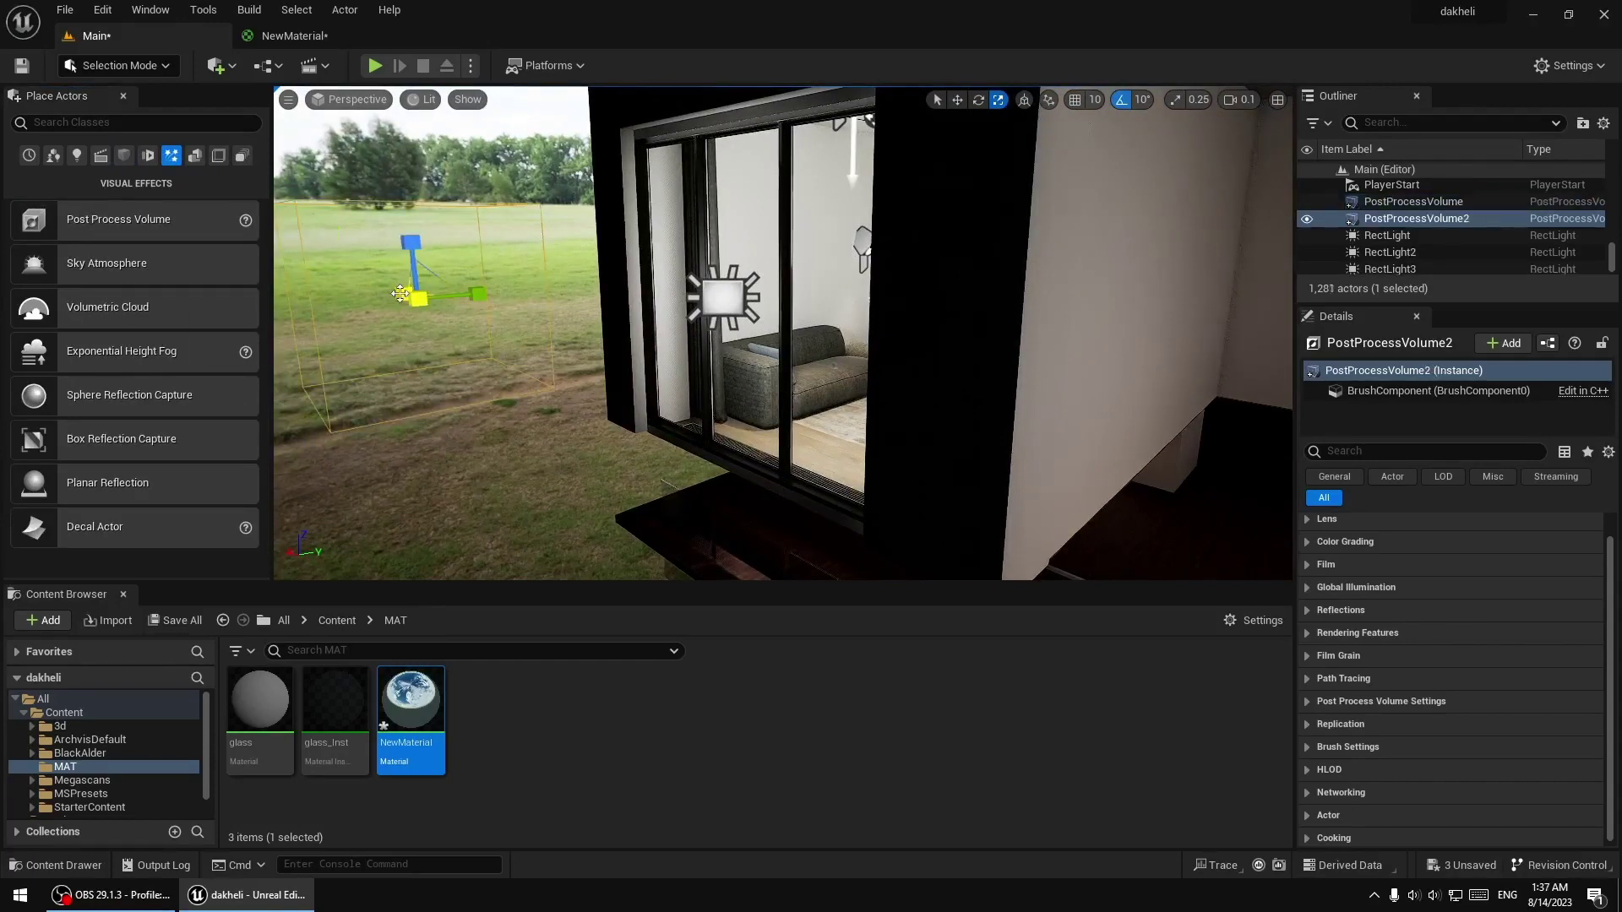
pyautogui.hotkey('ctrl', 'z')
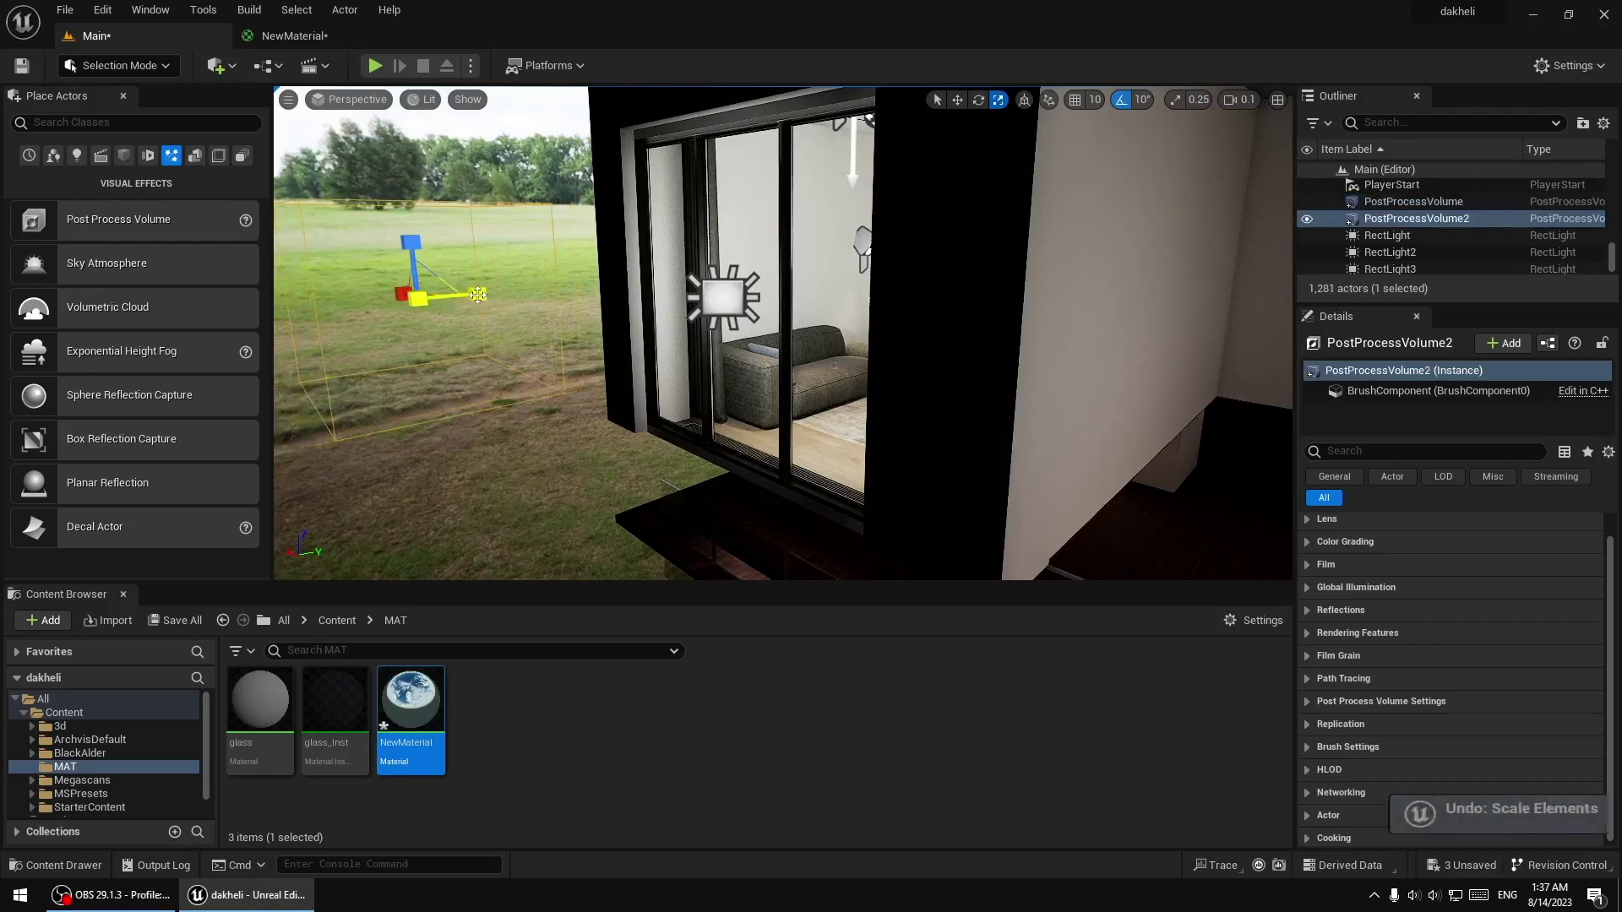
pyautogui.hotkey('ctrl', 'z')
pyautogui.write('P')
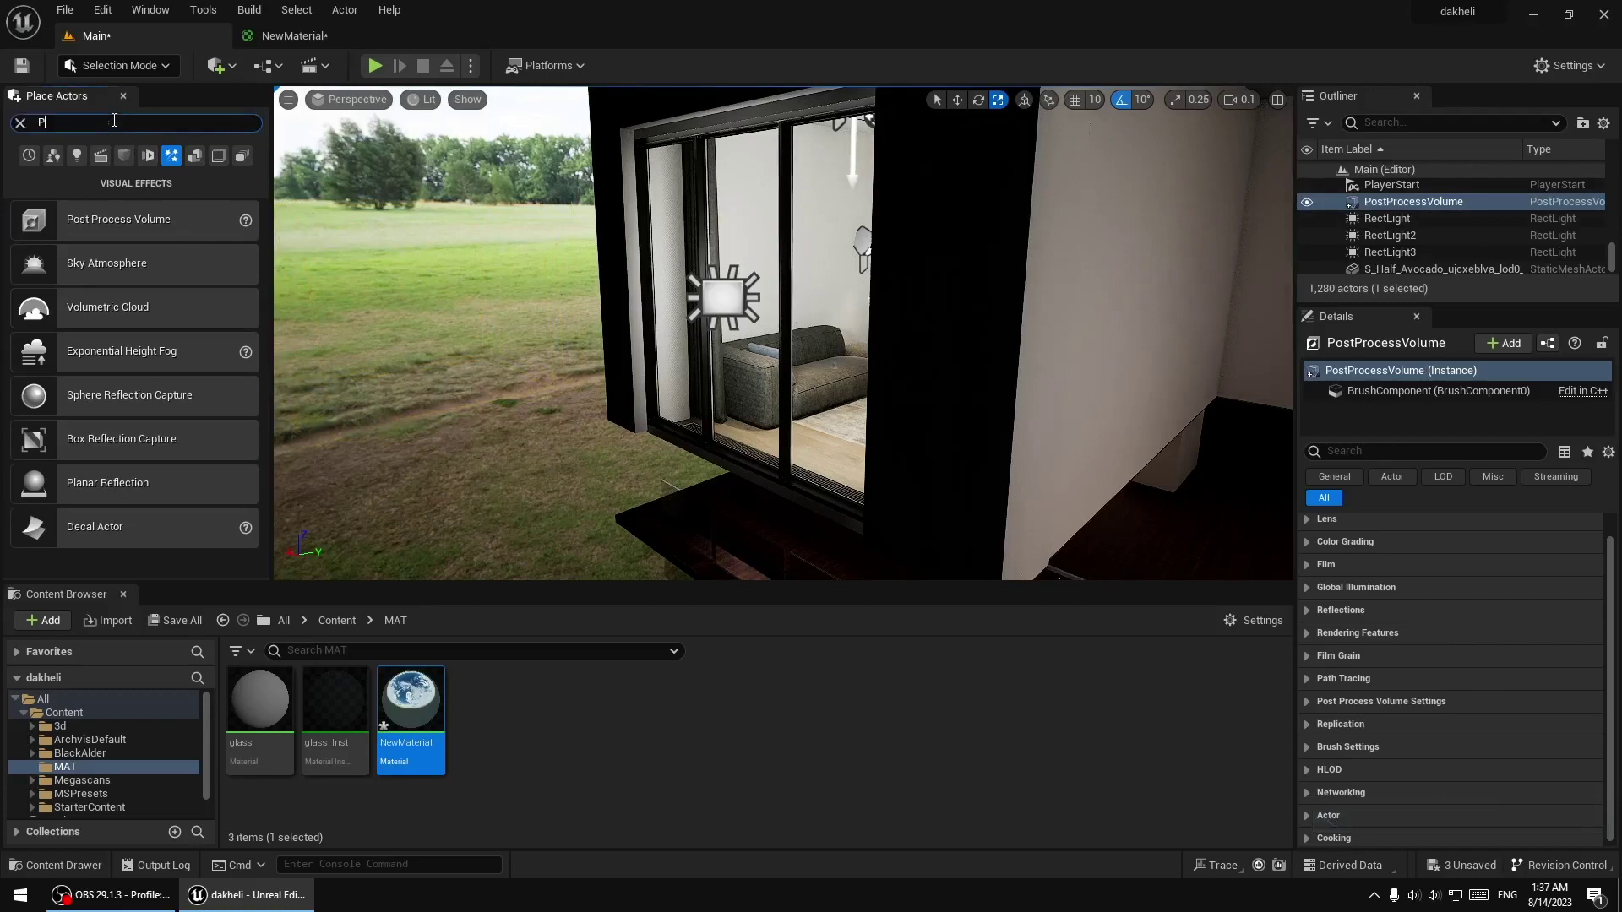
pyautogui.write('OST')
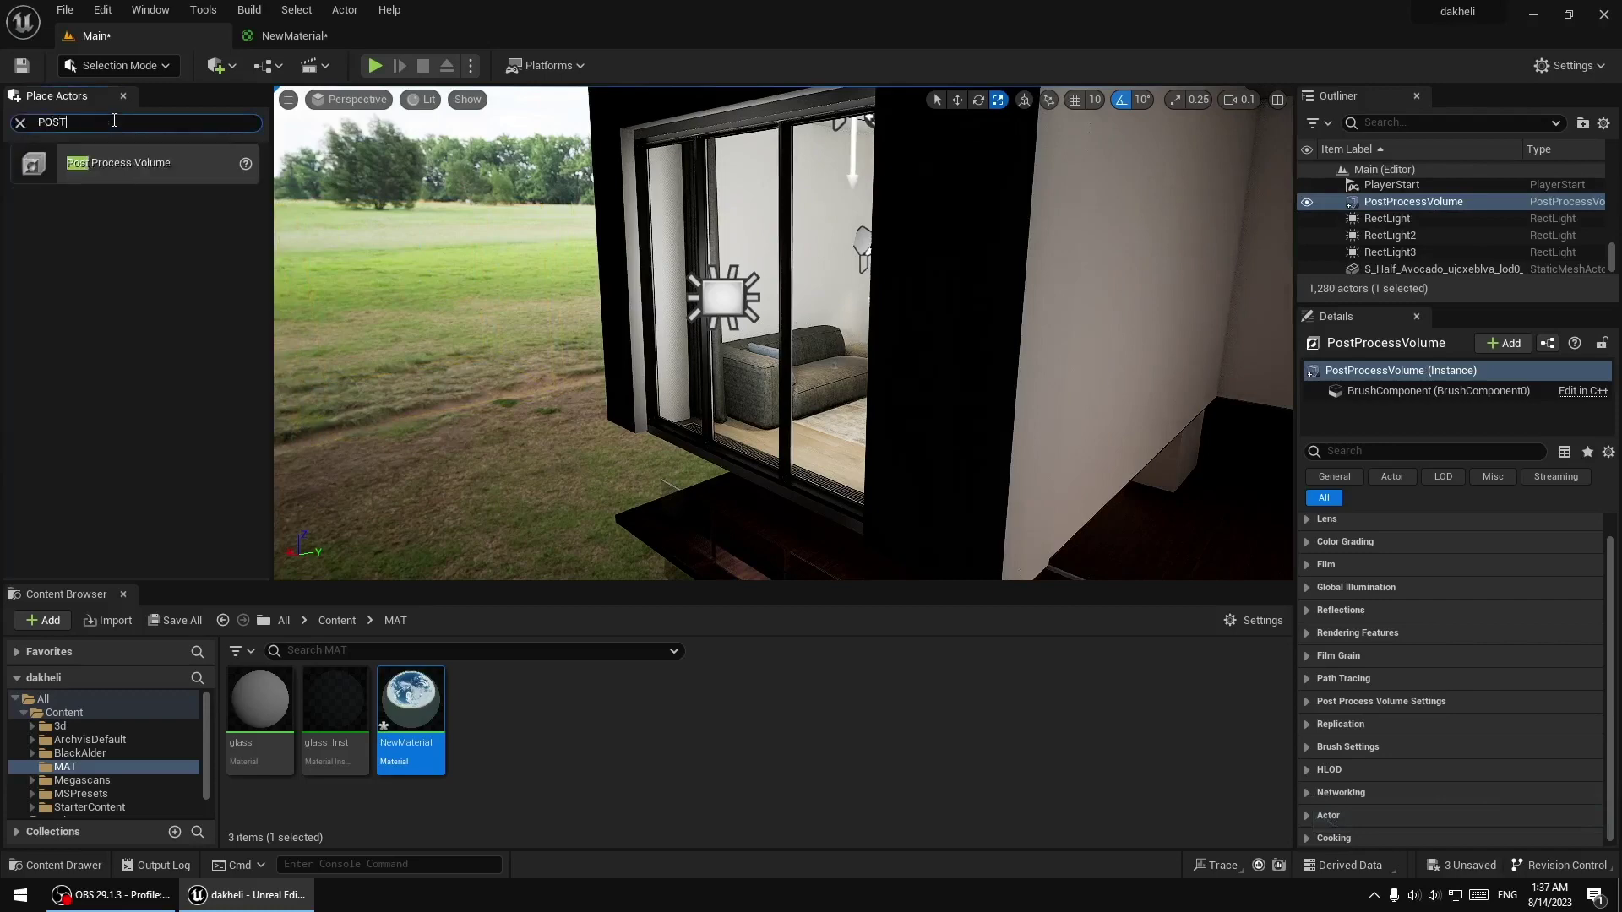
pyautogui.moveTo(131, 164); pyautogui.dragTo(441, 399)
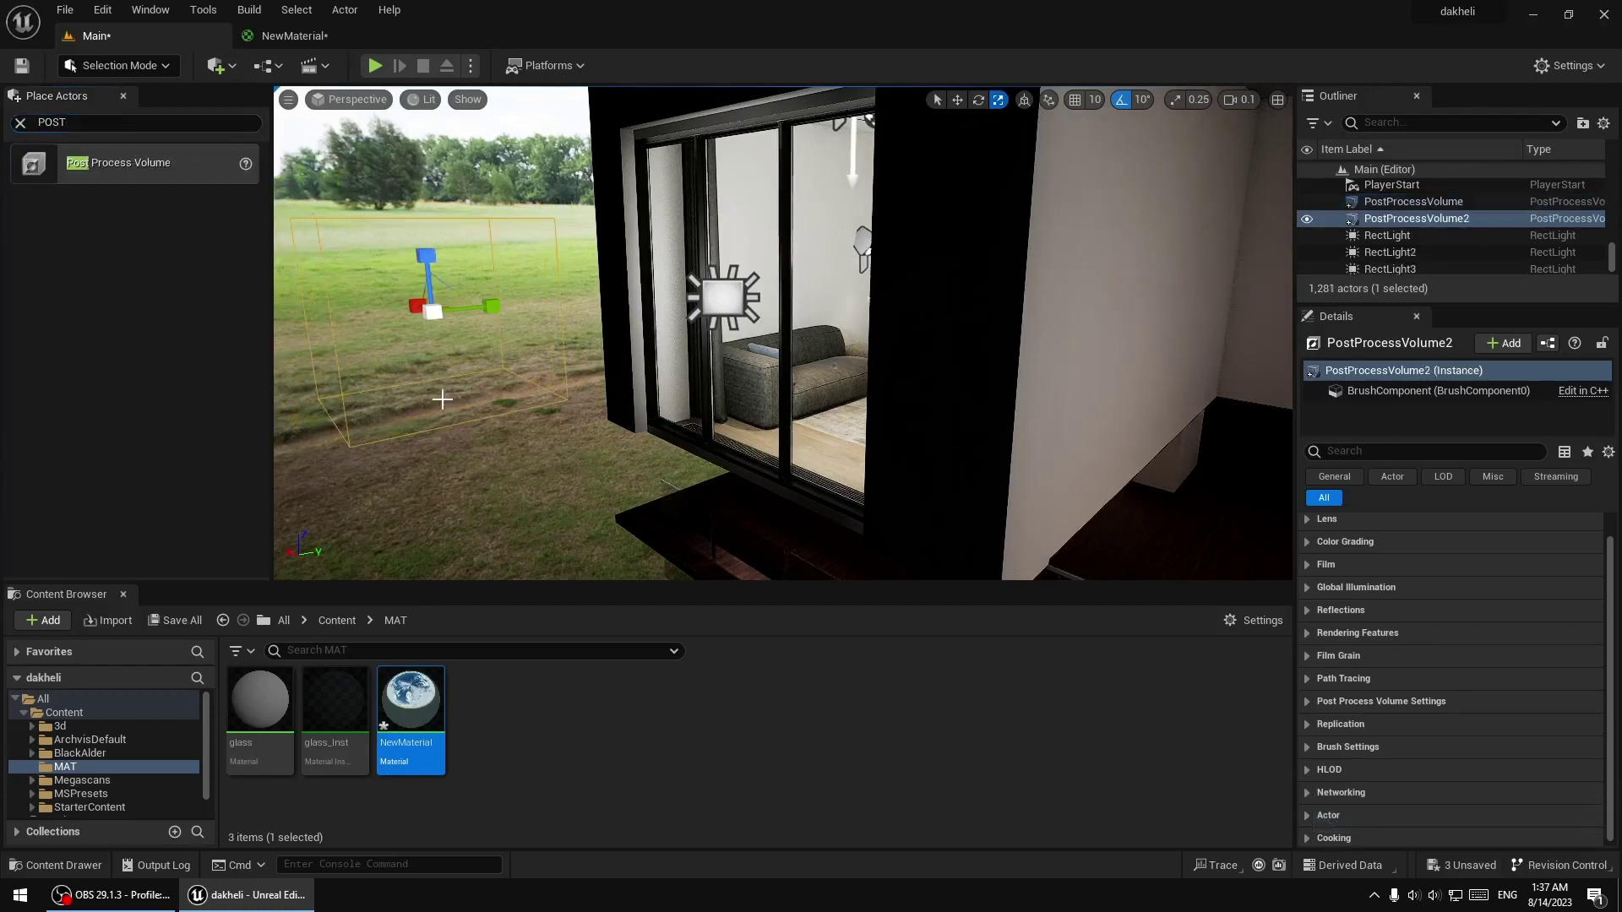
pyautogui.press('Delete')
# Select the original PostProcessVolume and fly through the window into the living room
pyautogui.moveTo(449, 410); pyautogui.dragTo(473, 354)
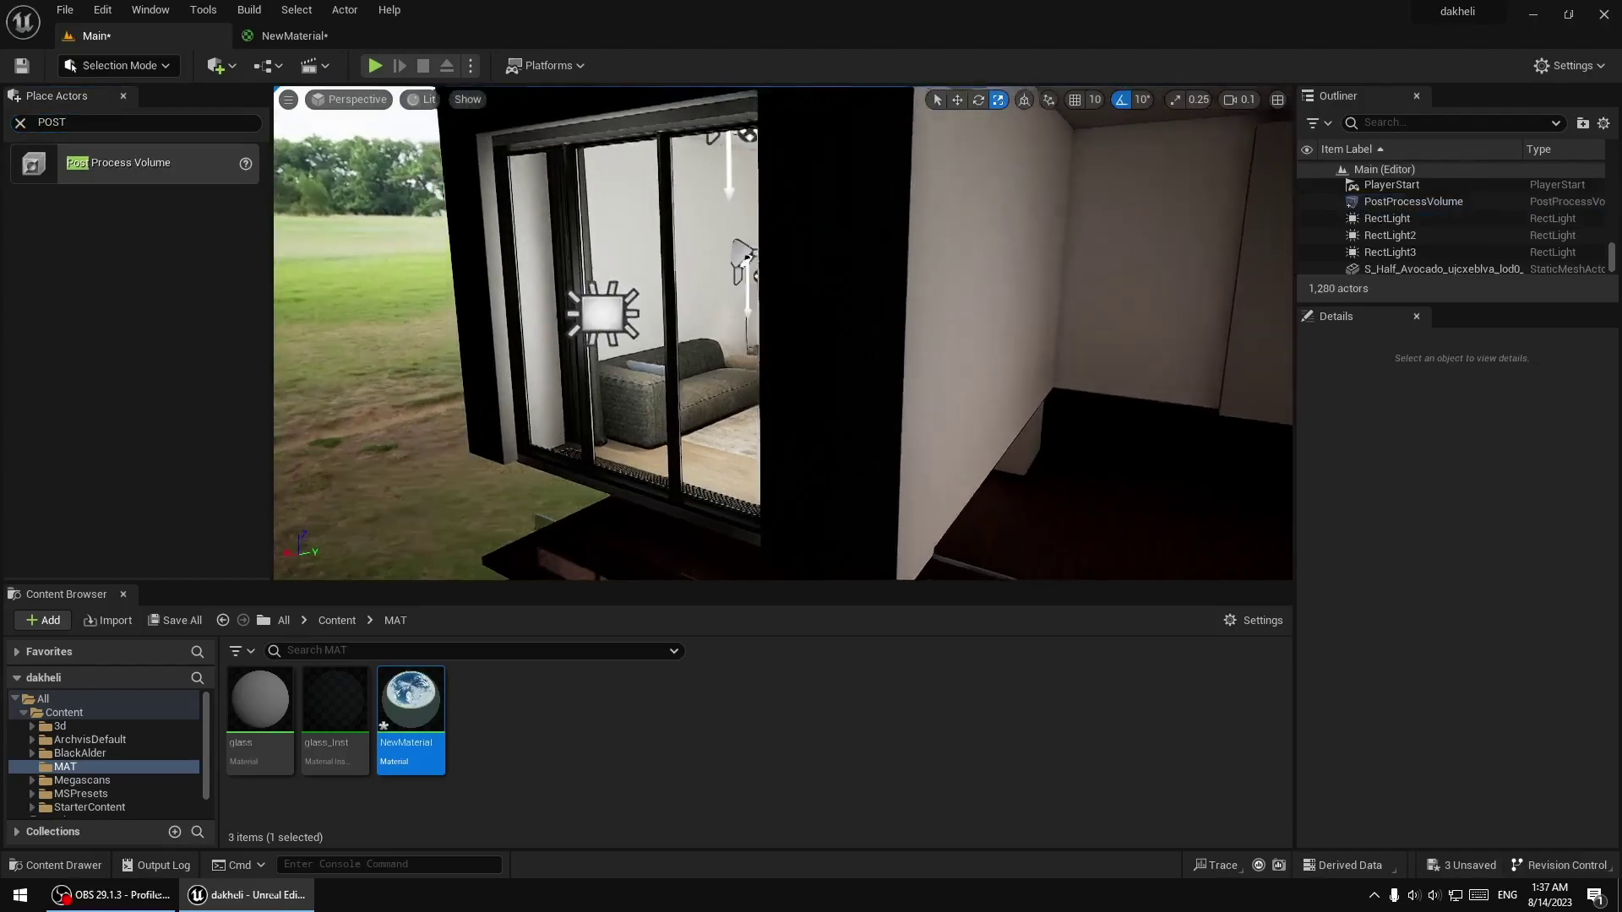
pyautogui.moveTo(473, 355); pyautogui.dragTo(477, 347, button='right')
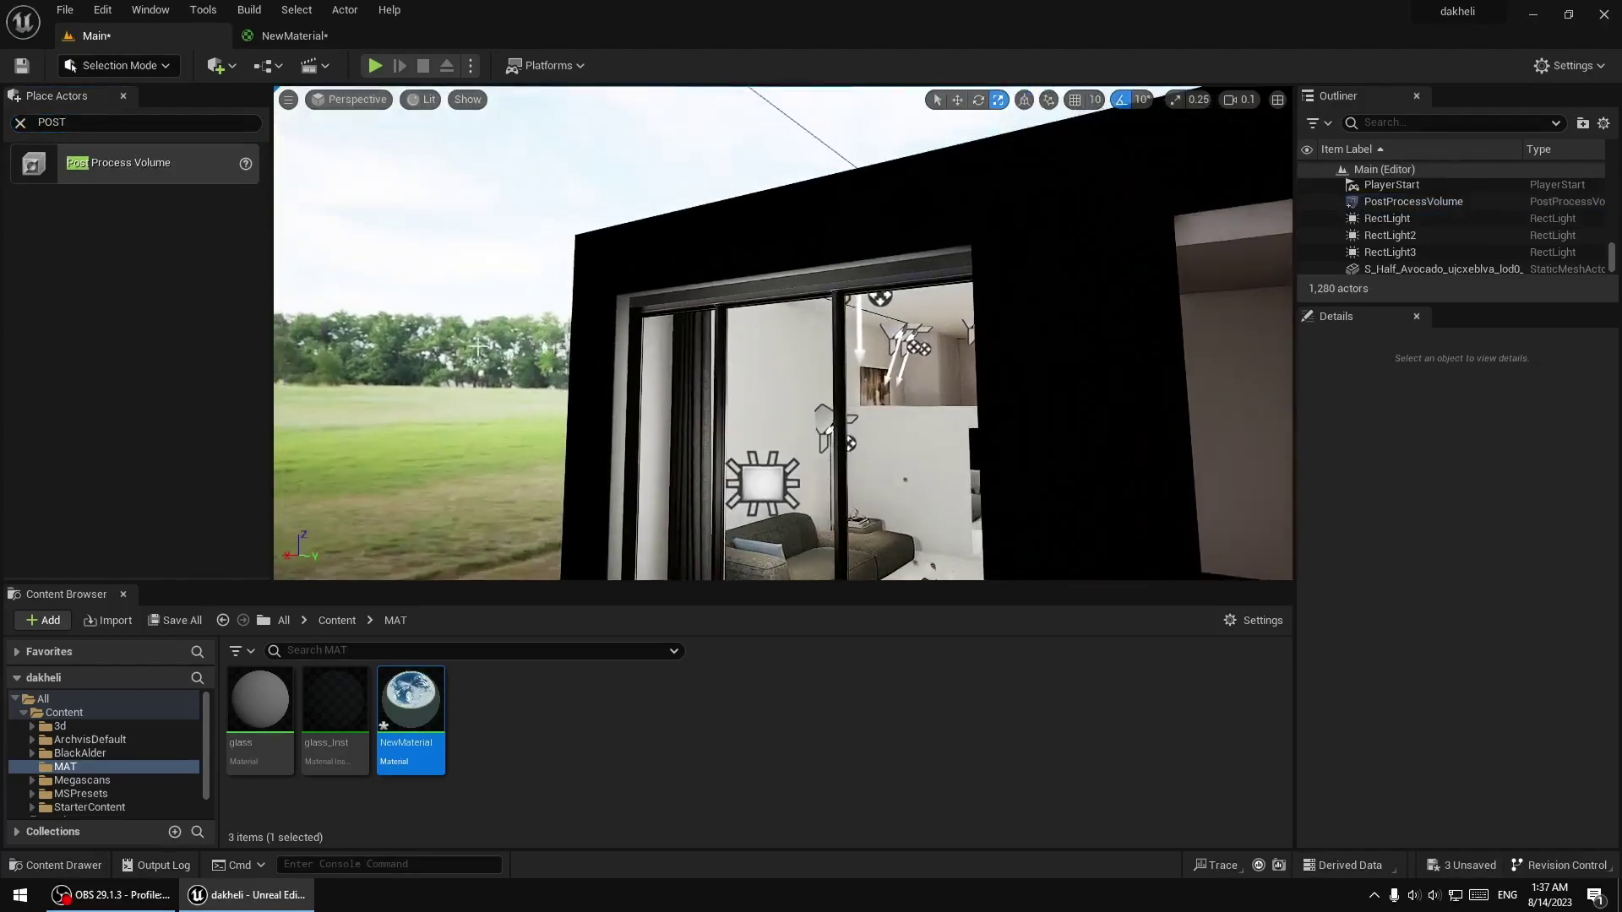
pyautogui.click(782, 115)
pyautogui.moveTo(791, 252); pyautogui.dragTo(618, 120)
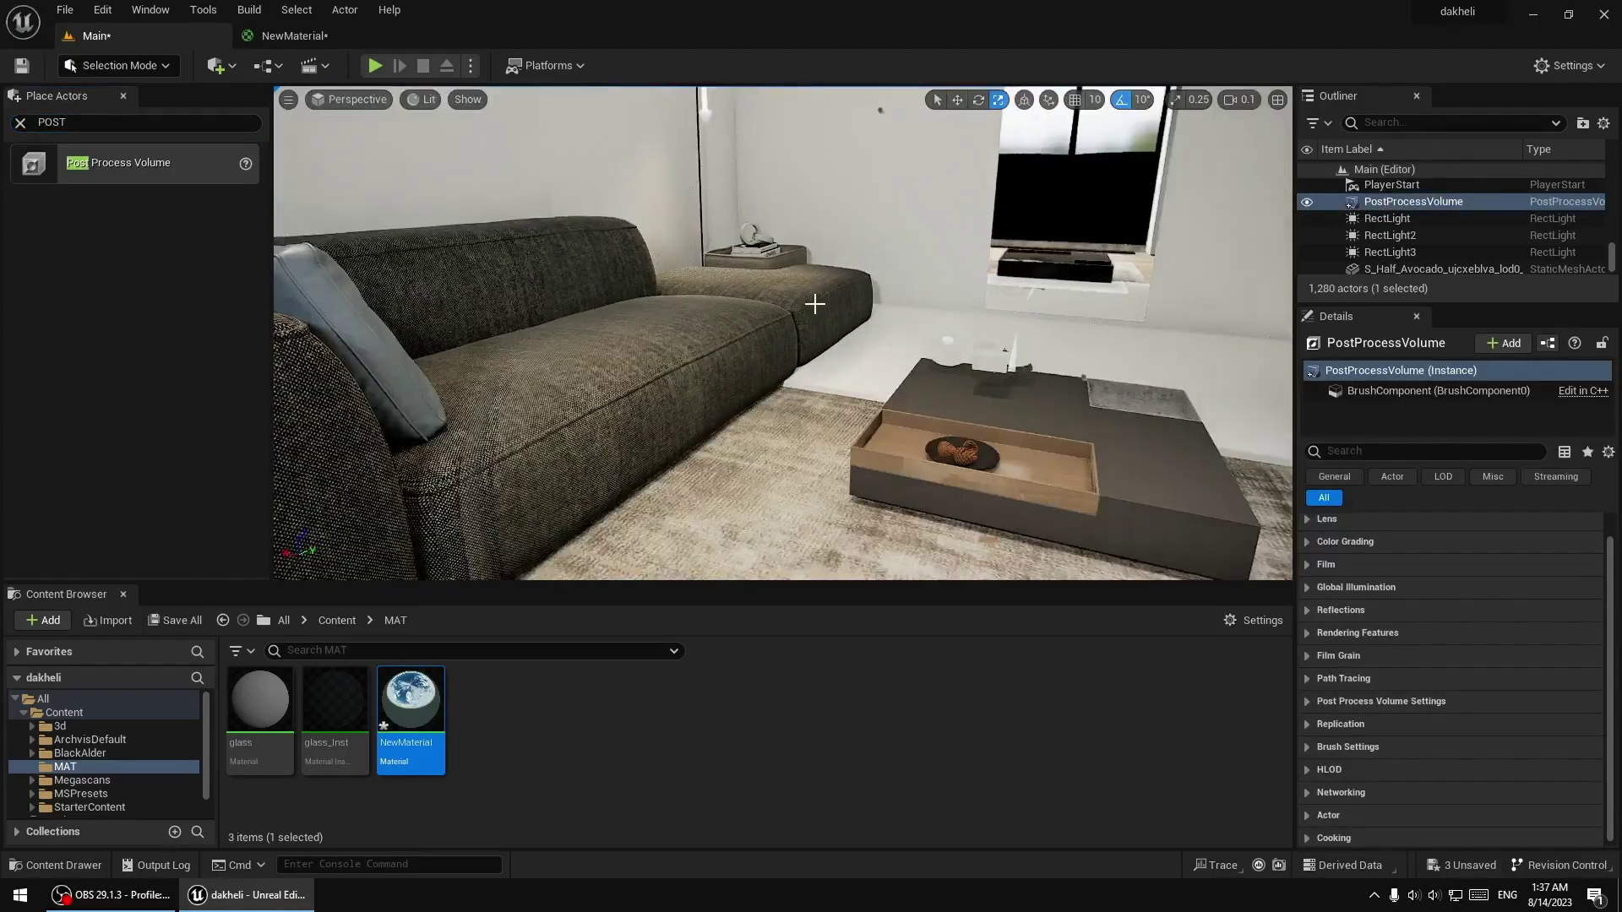
# Filter the Outliner by 'POST', focus the PostProcessVolume, and collapse all its Details categories
pyautogui.click(1409, 123)
pyautogui.write('POS')
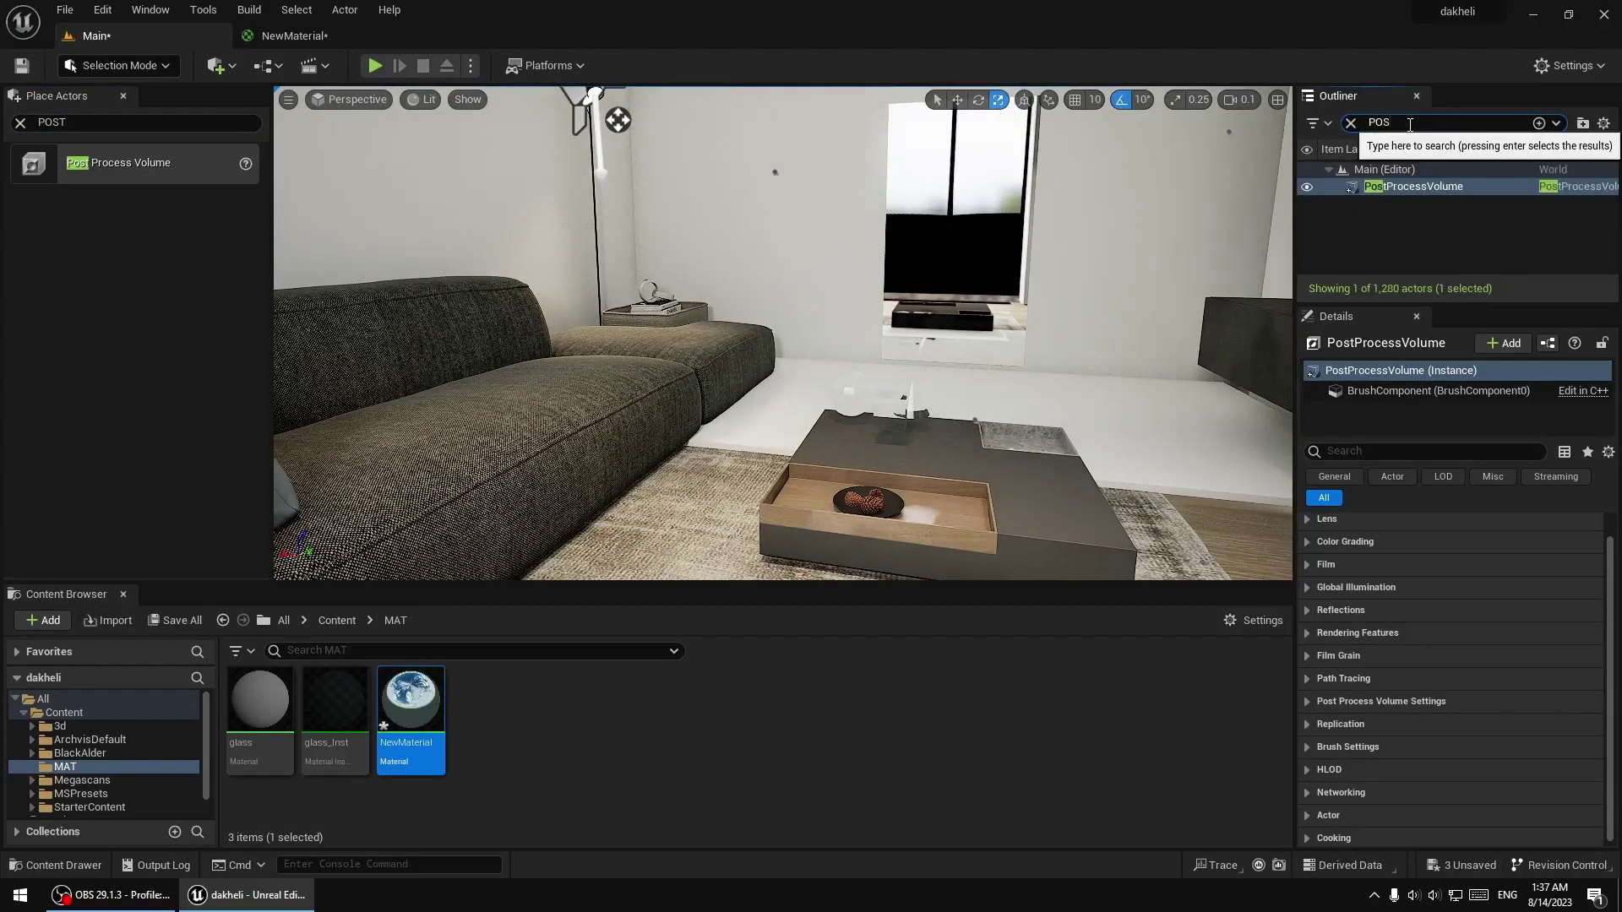
pyautogui.write('T')
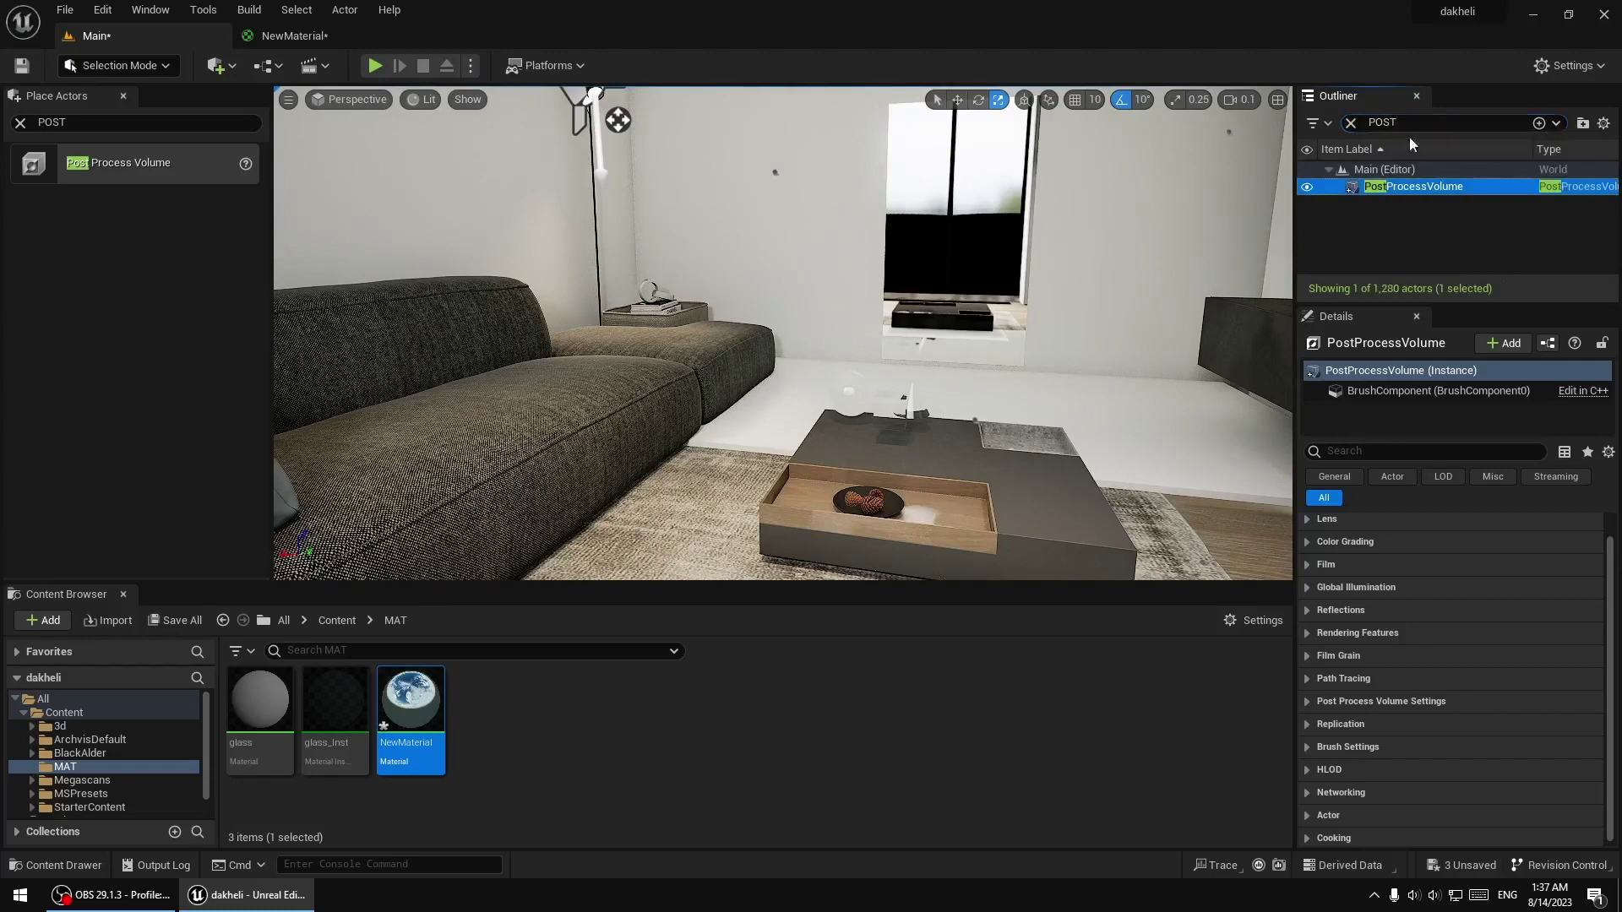
pyautogui.click(1428, 187)
pyautogui.press('Escape')
pyautogui.doubleClick(1350, 187)
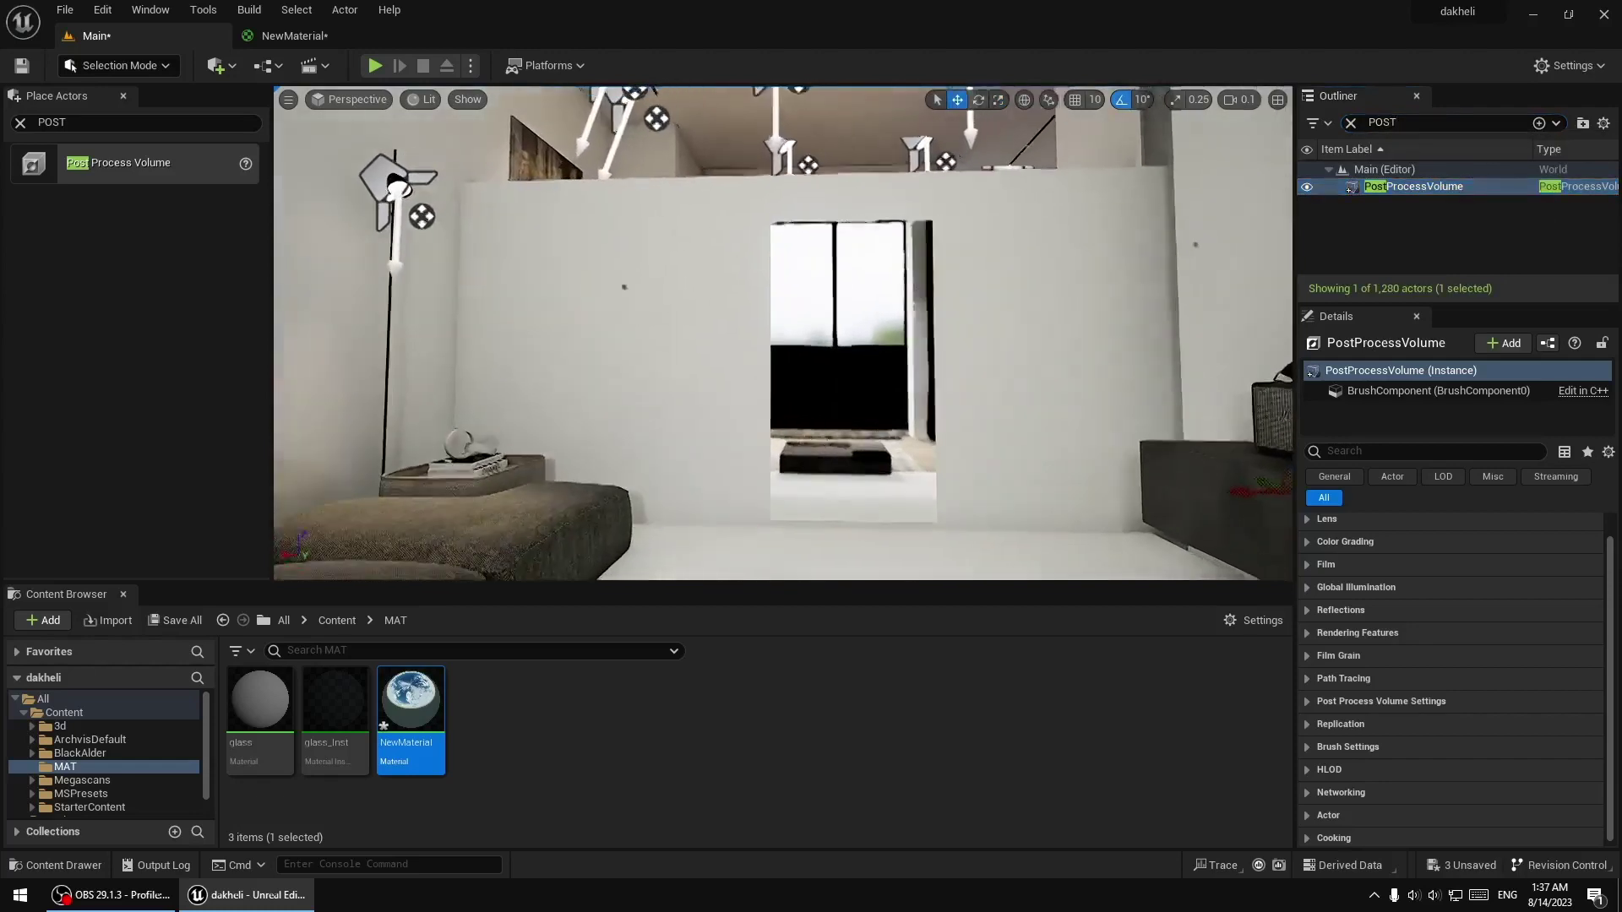
pyautogui.click(1609, 453)
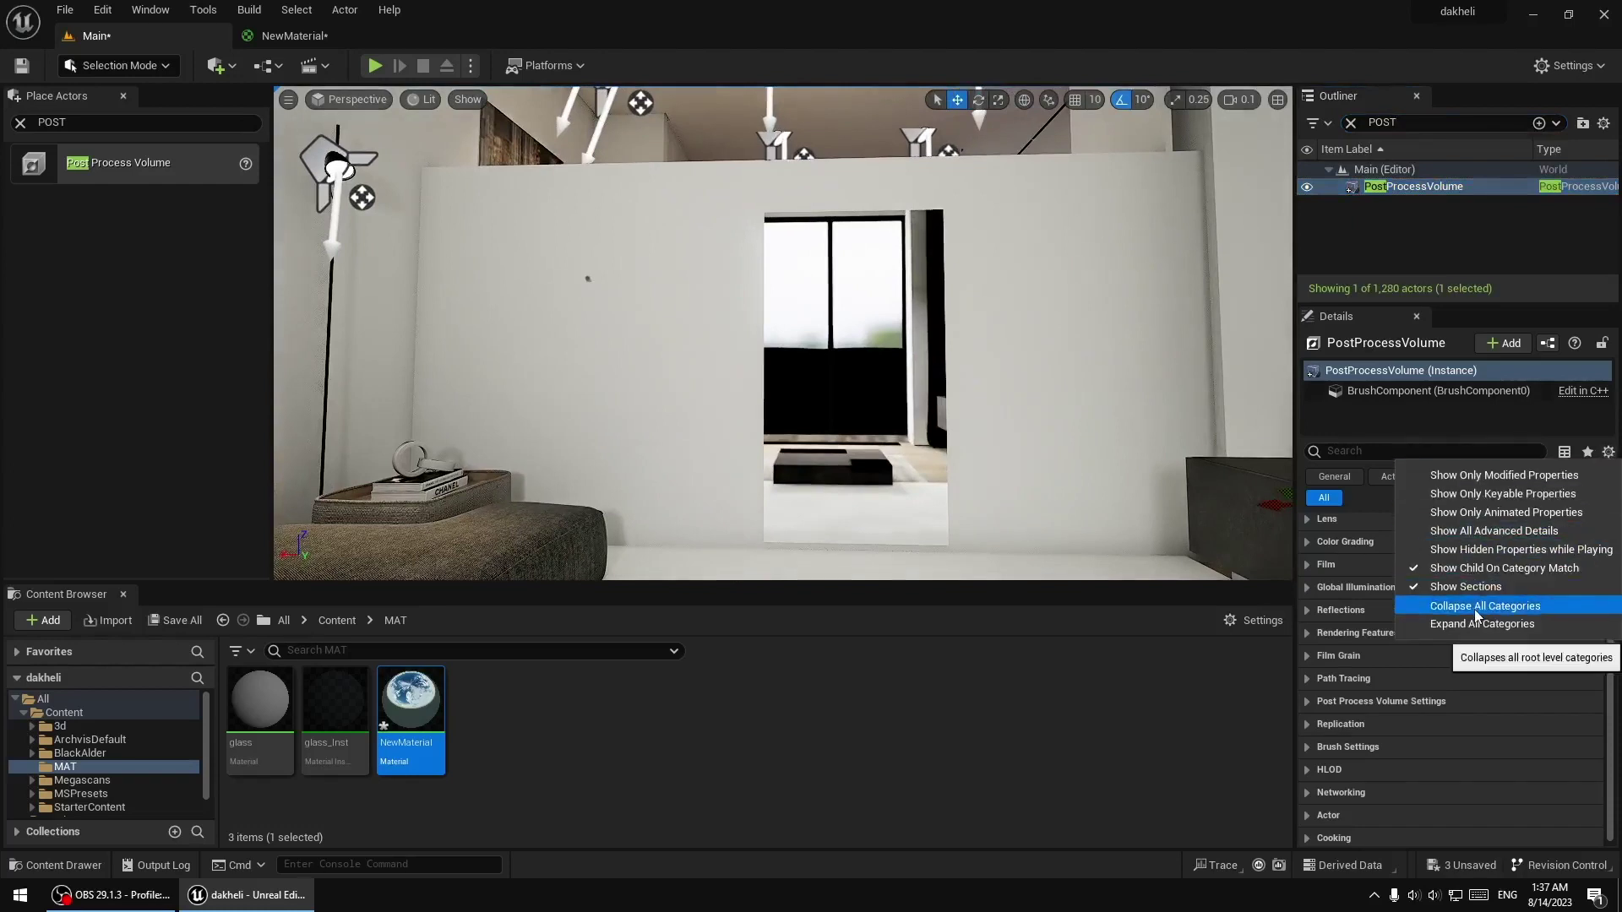
pyautogui.click(1436, 606)
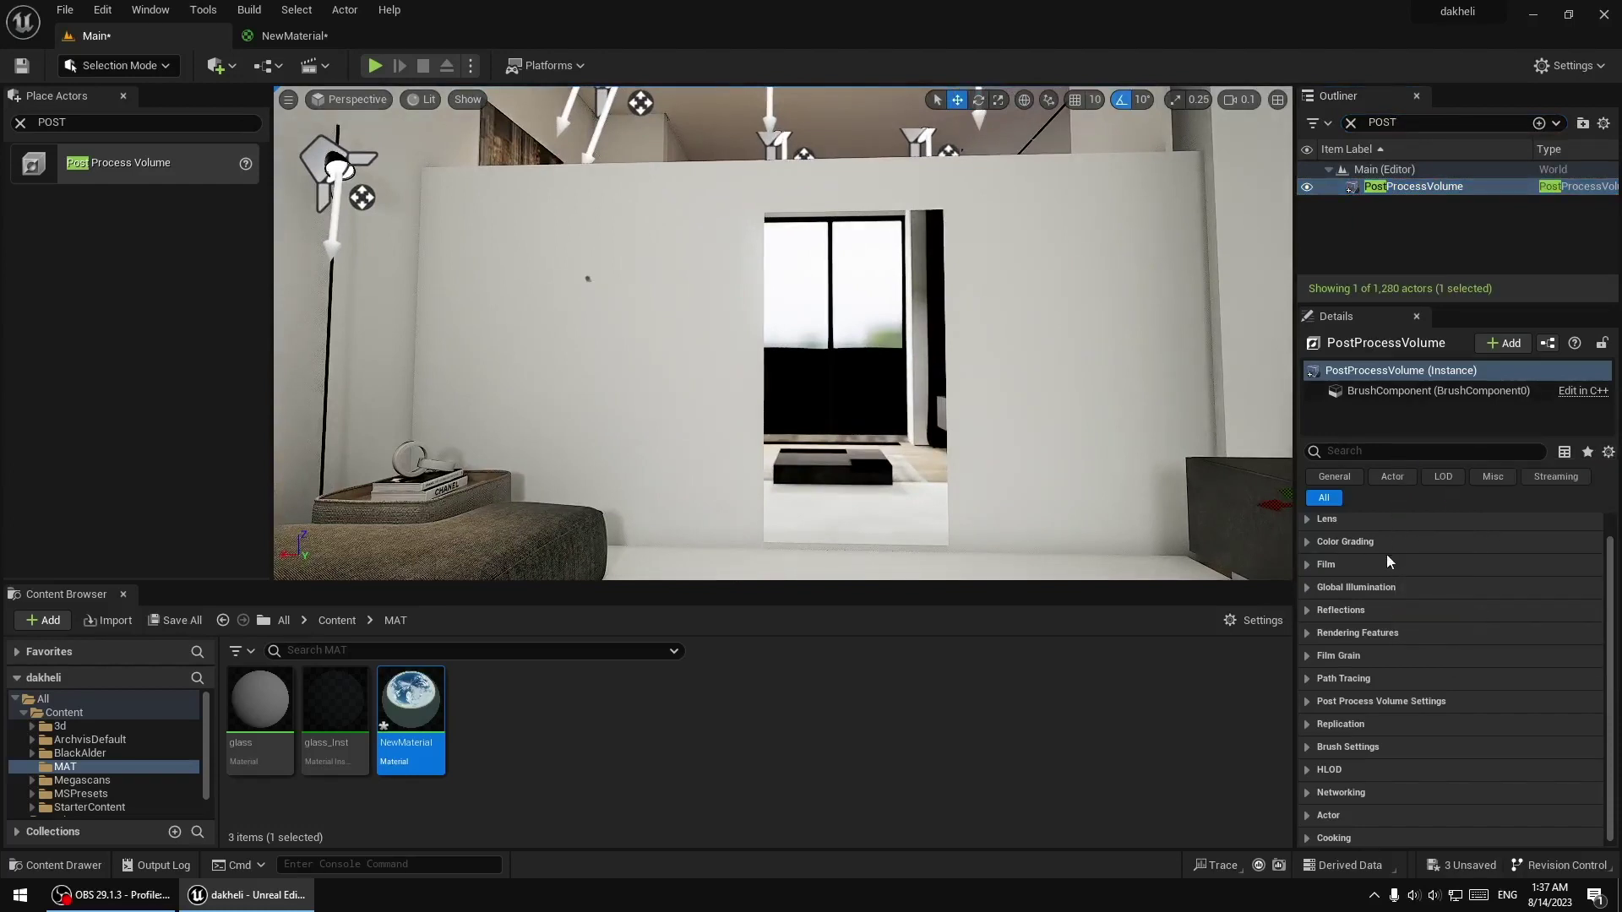
# Review the Global Illumination and Reflections settings, keeping Lumen as the reflection method
pyautogui.click(1307, 589)
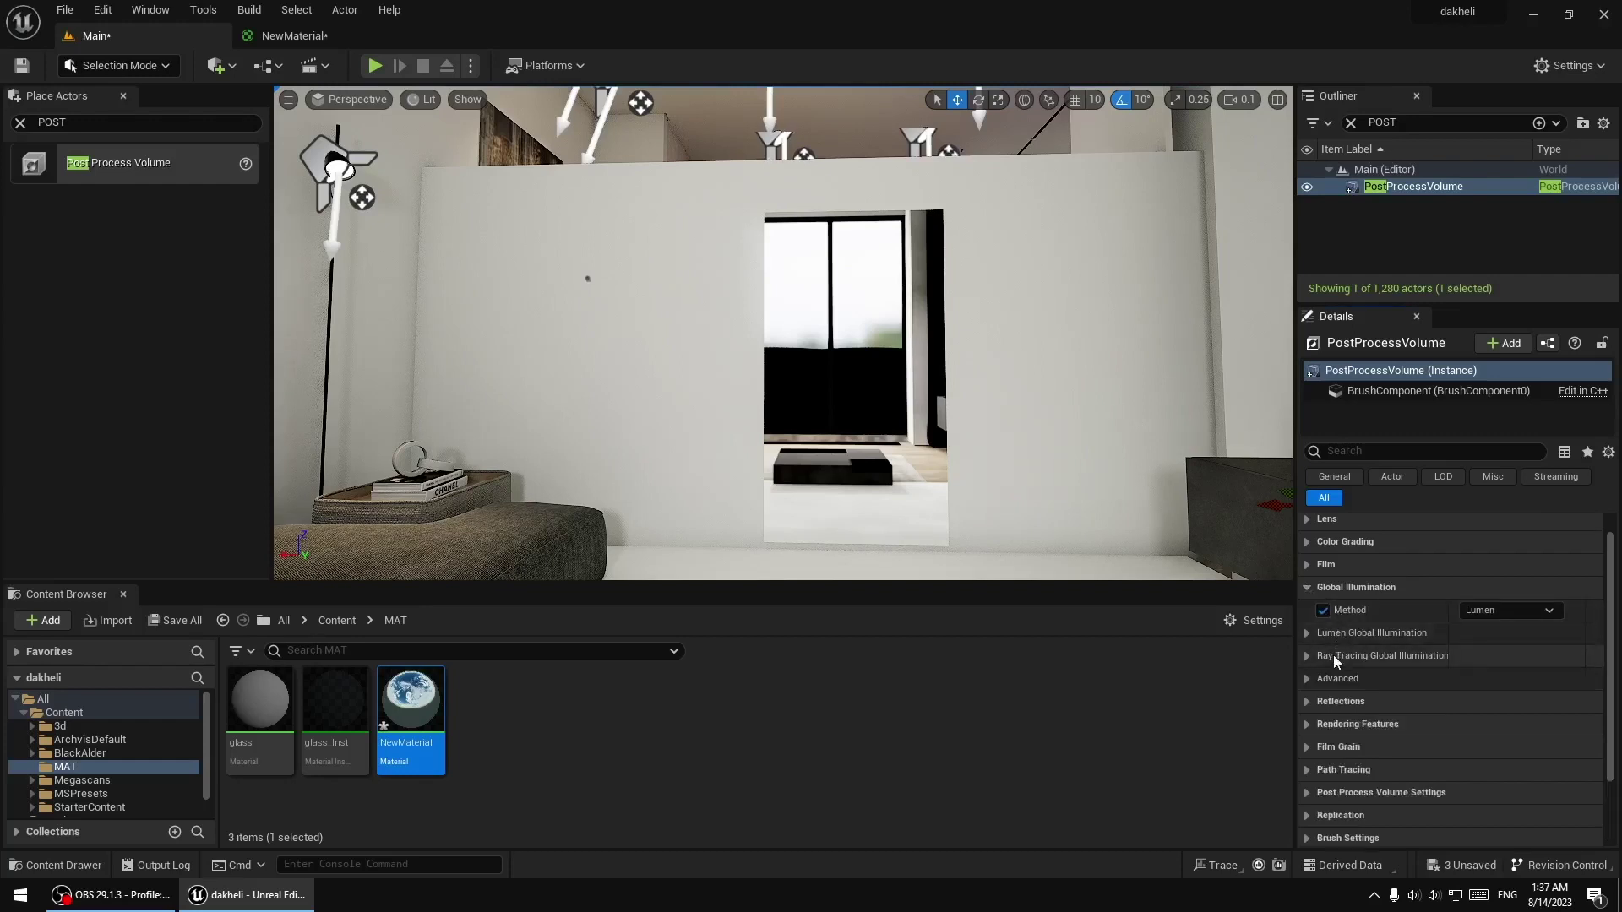
pyautogui.click(1310, 590)
pyautogui.click(1309, 590)
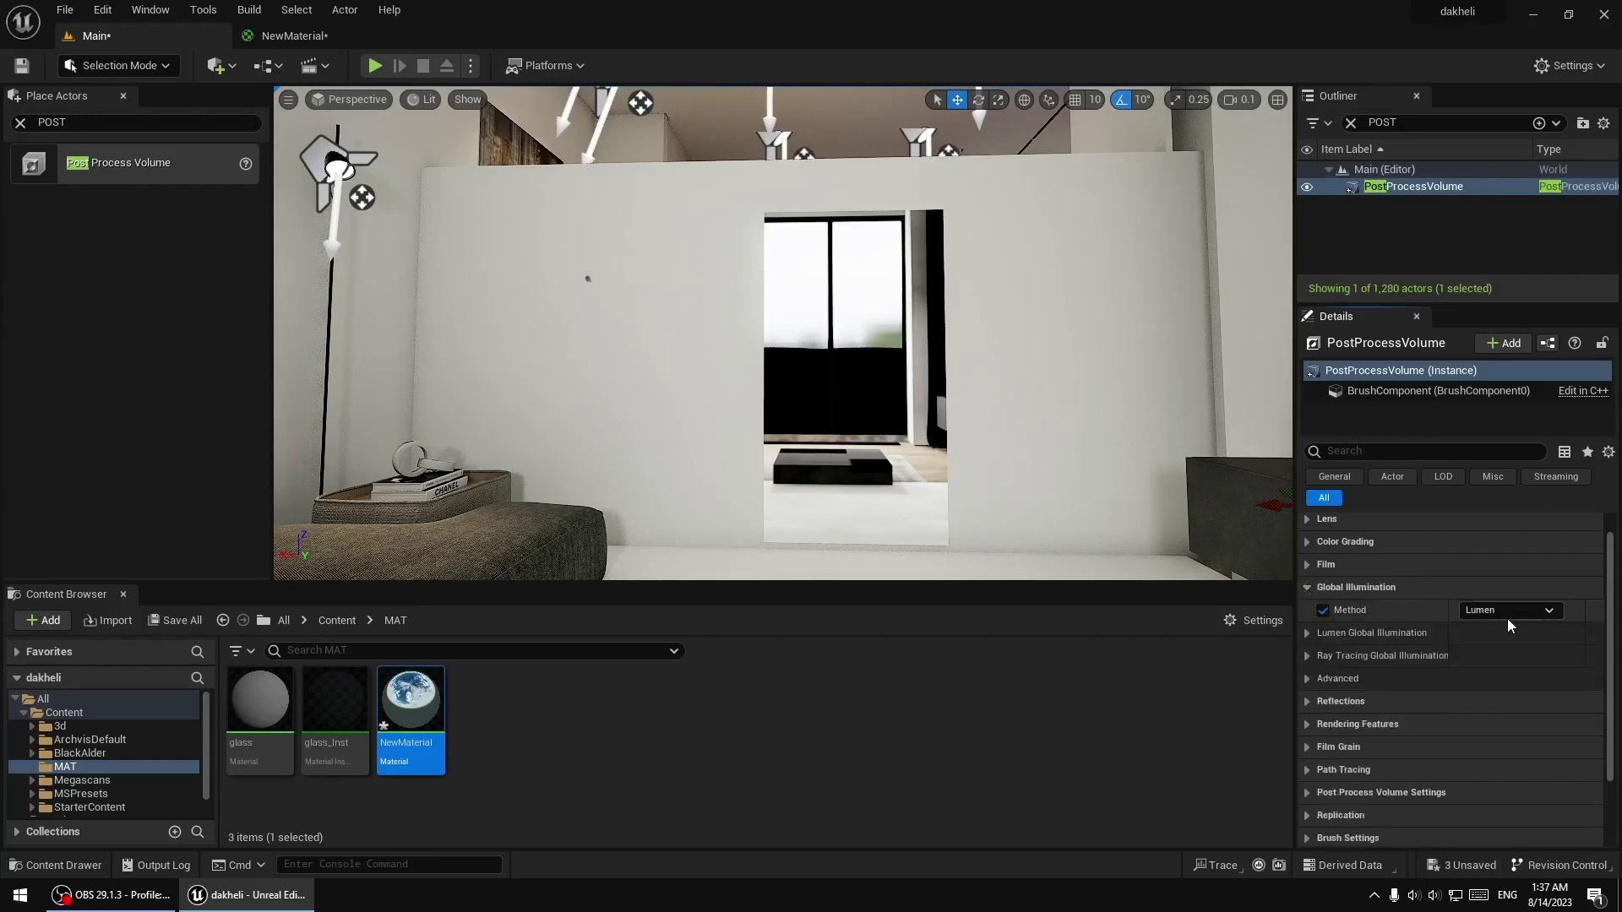
pyautogui.click(1307, 588)
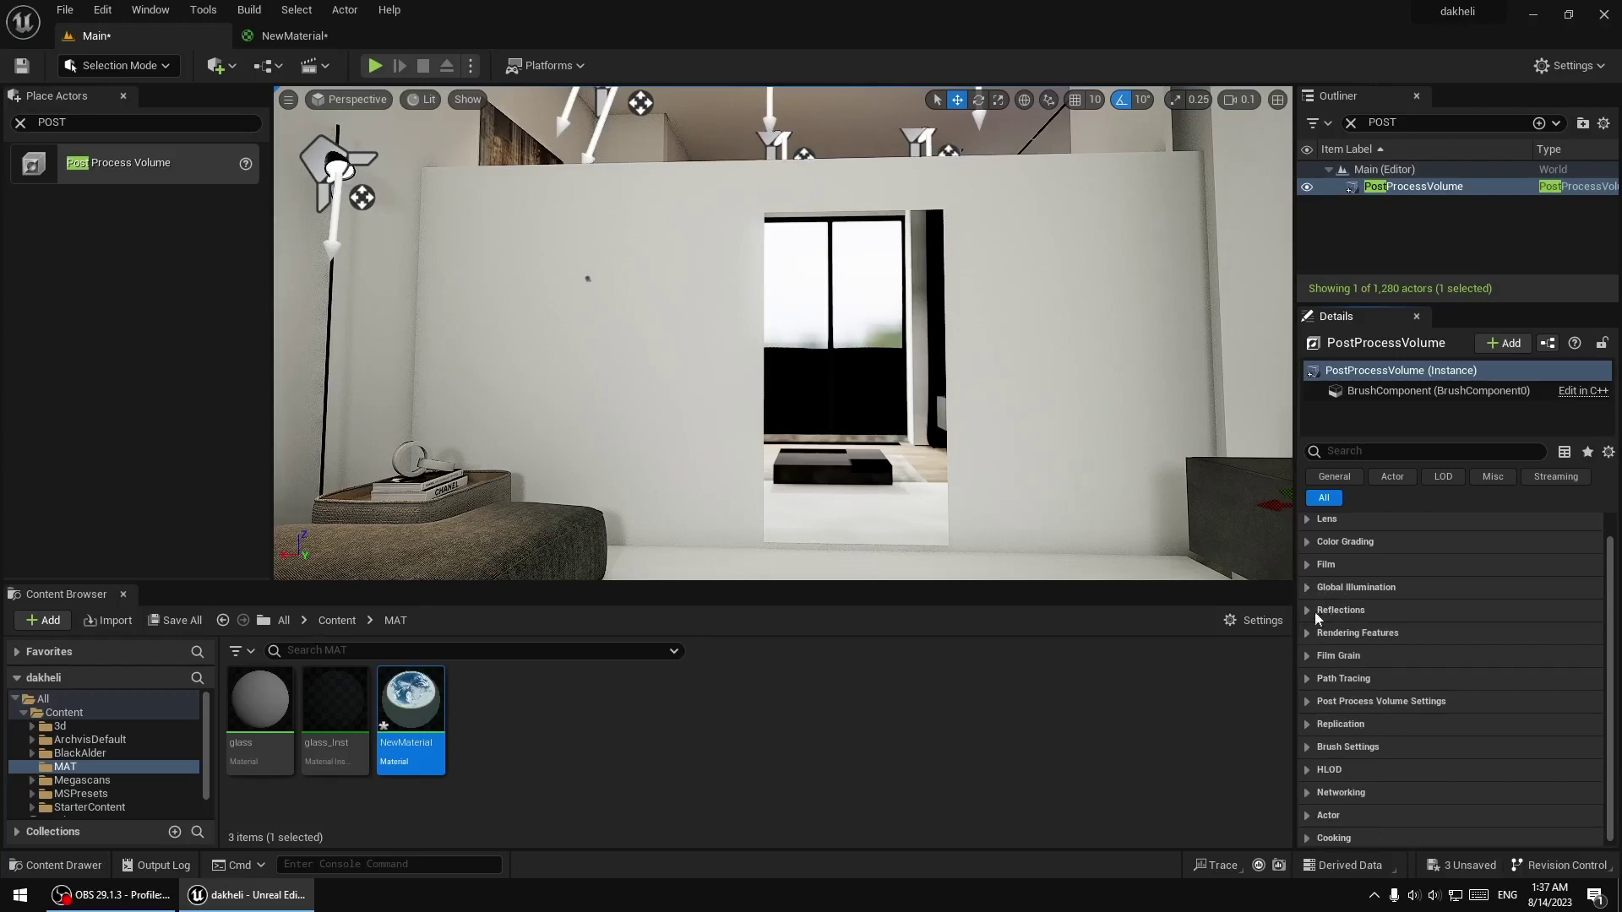
pyautogui.click(1311, 611)
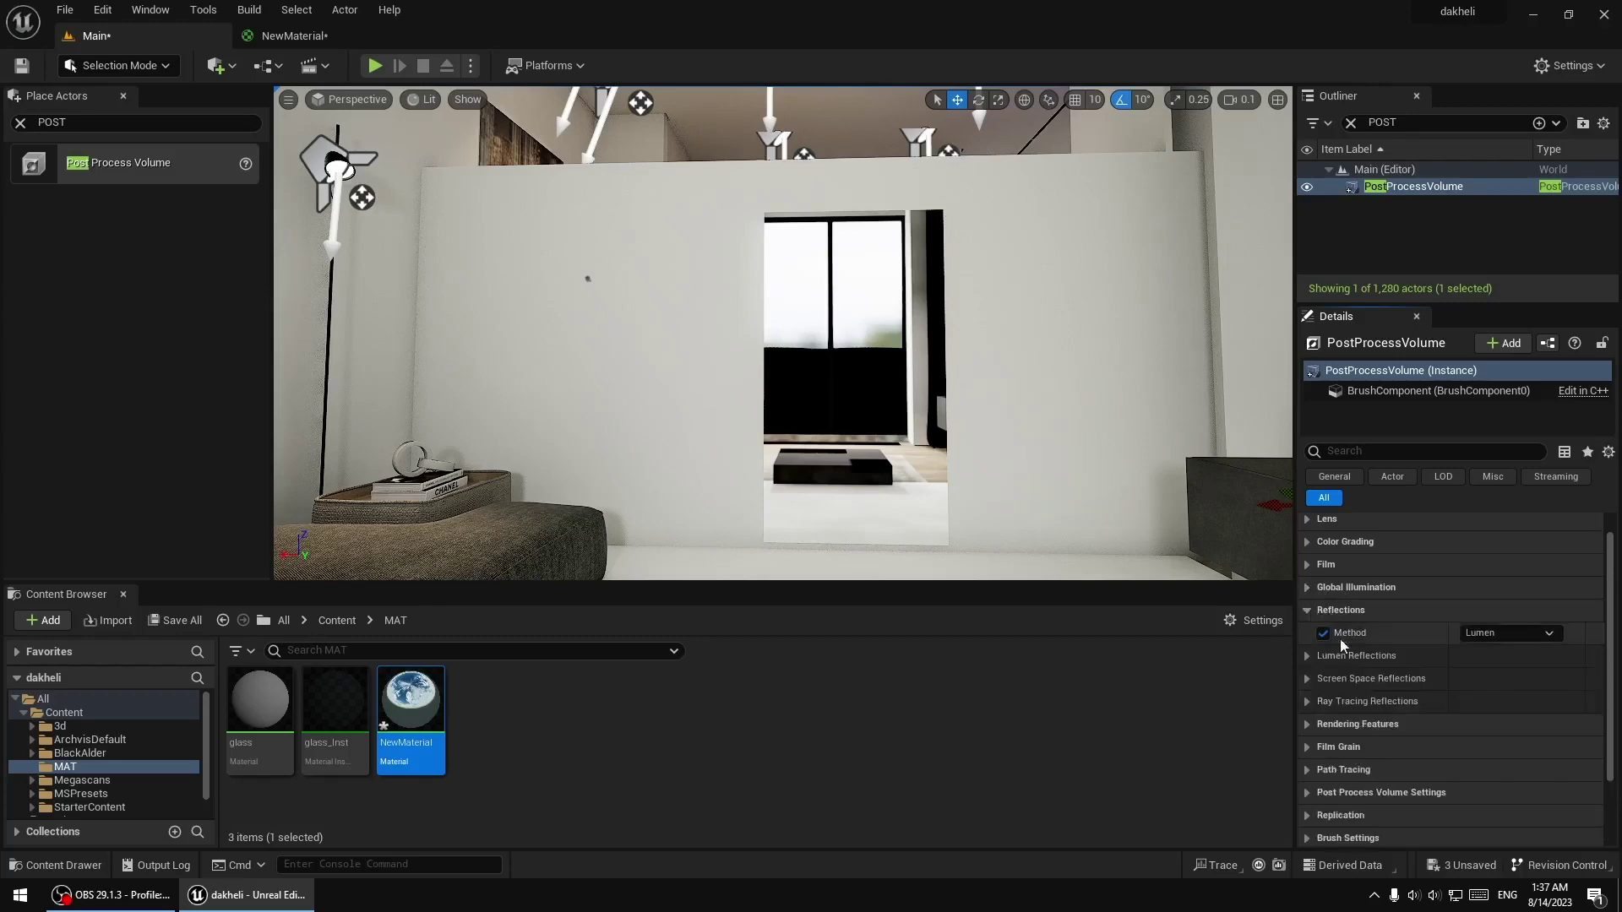
pyautogui.click(1469, 637)
pyautogui.click(1487, 665)
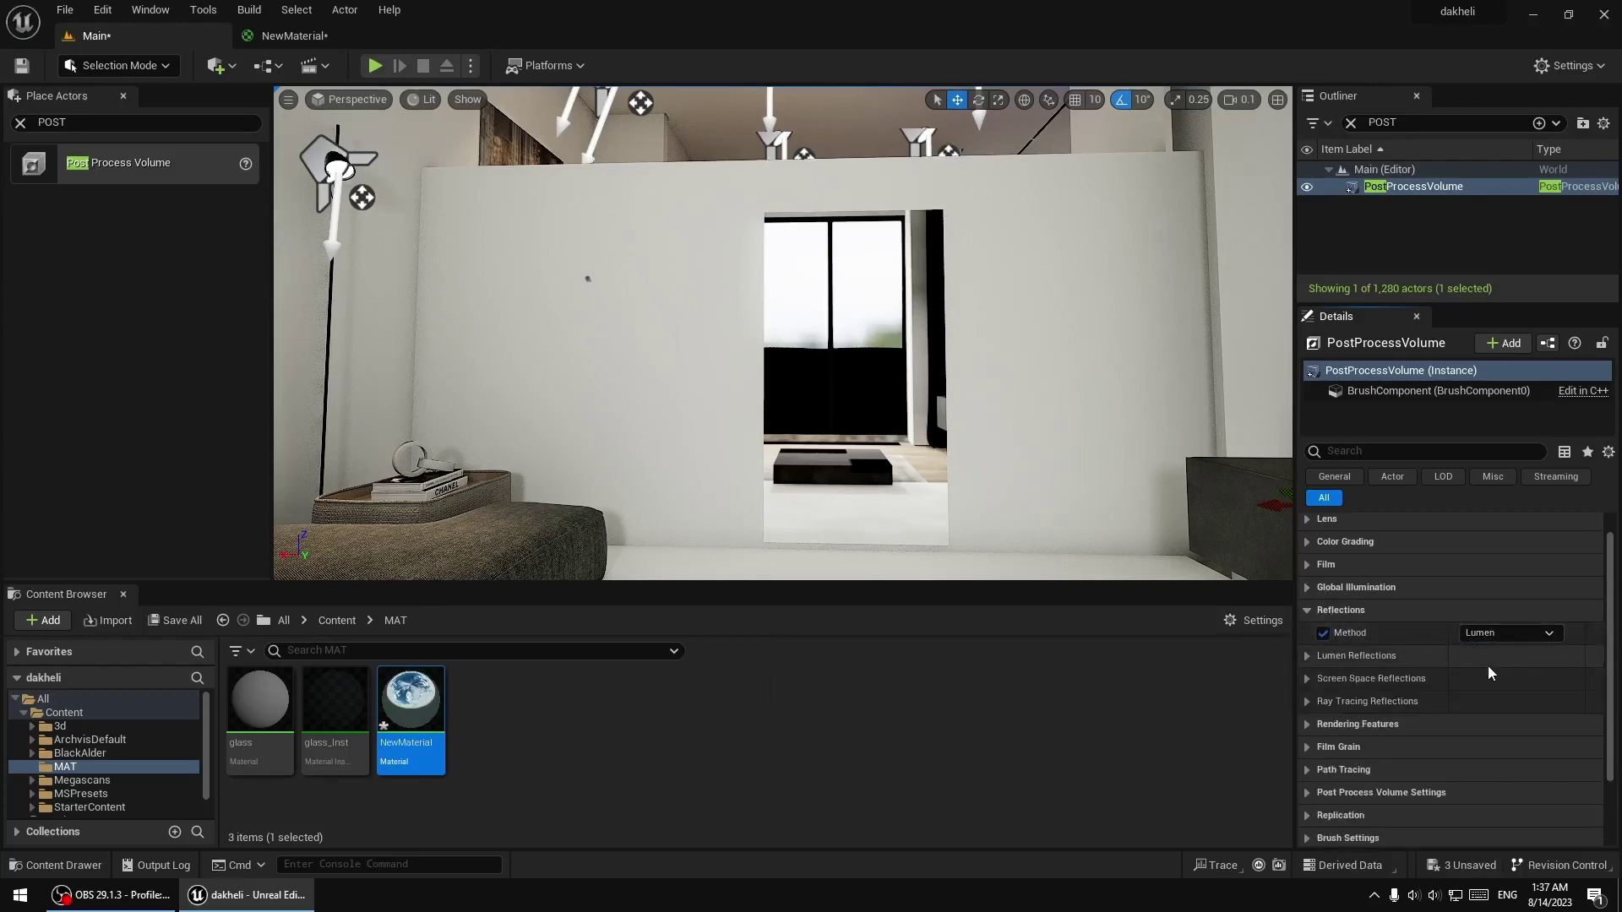
pyautogui.moveTo(905, 436); pyautogui.dragTo(980, 439, button='right')
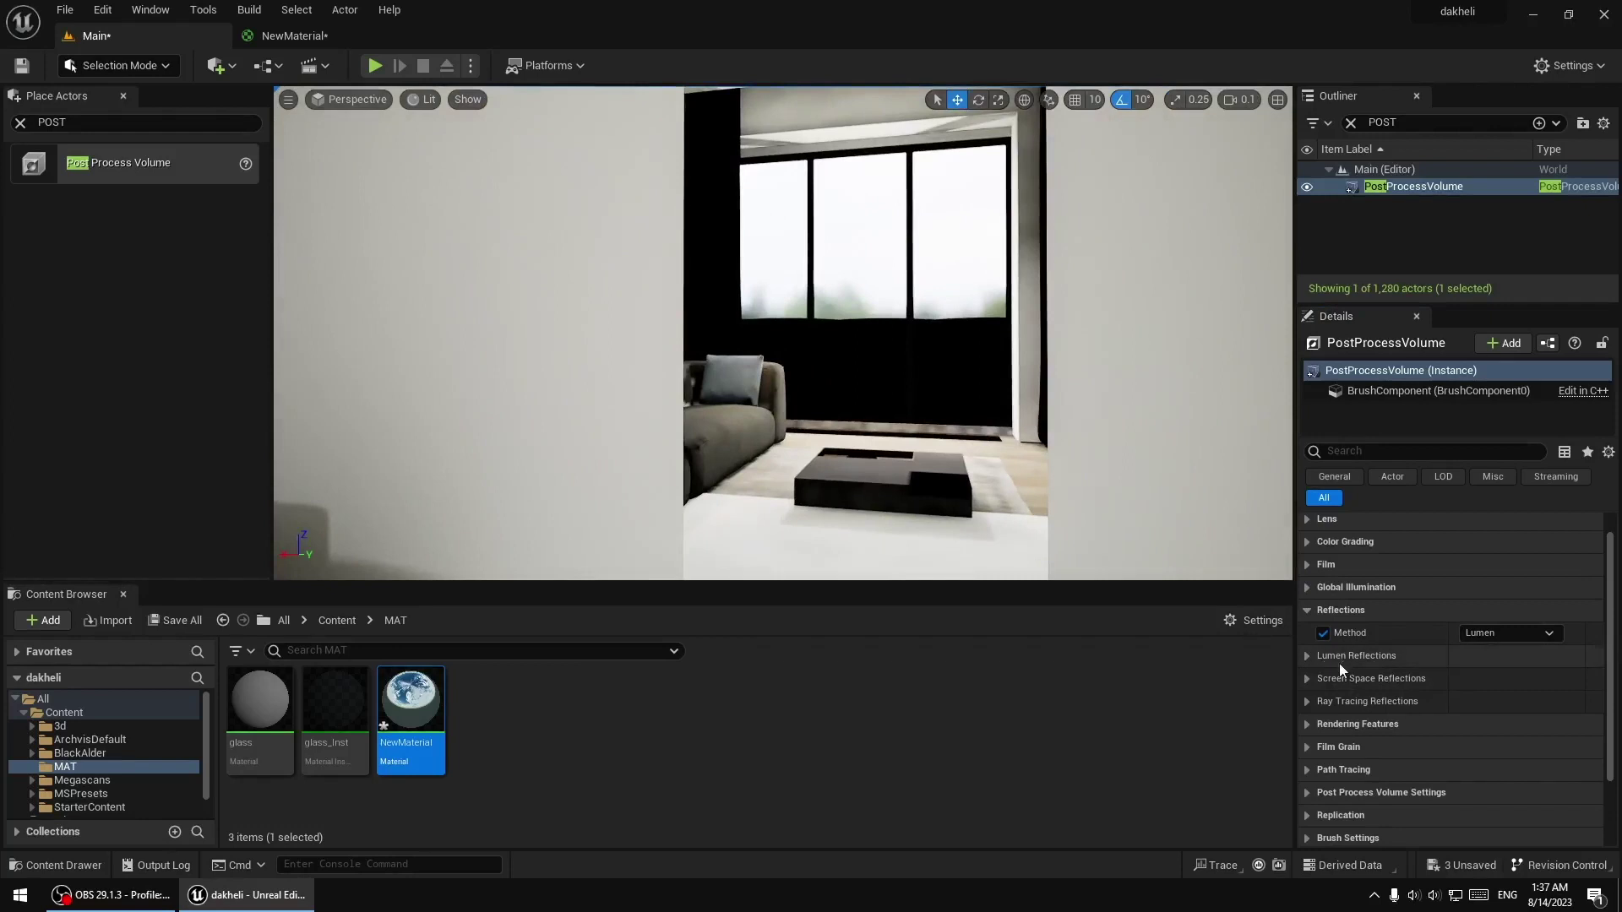
# Enable the Lumen Reflections Quality override and try a value of 0.25
pyautogui.click(1307, 659)
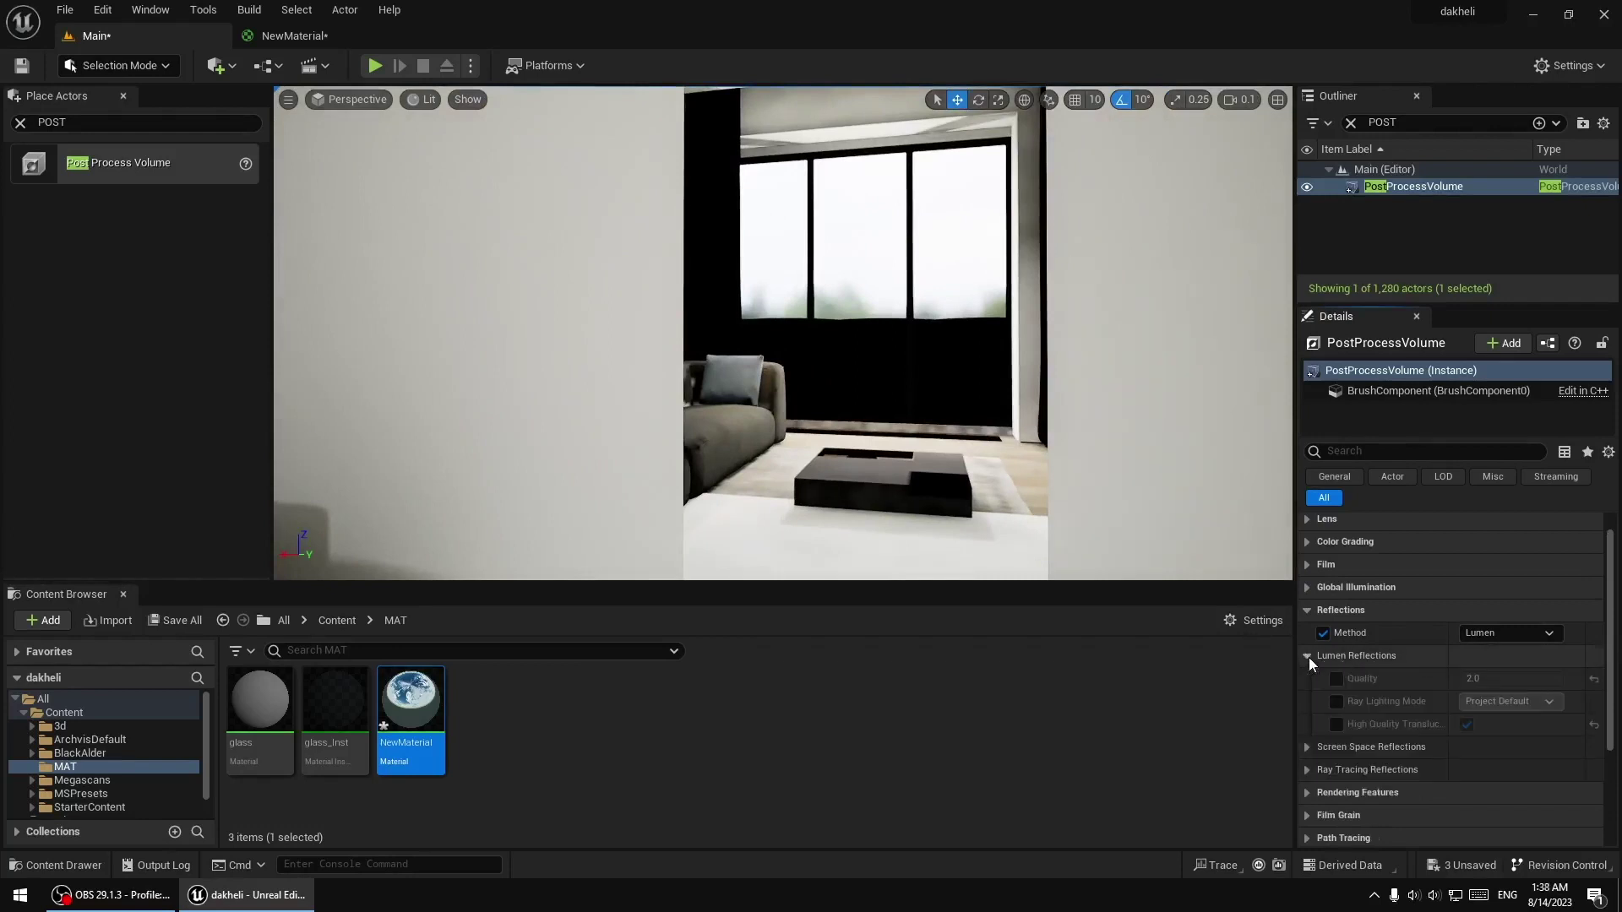
pyautogui.click(1337, 678)
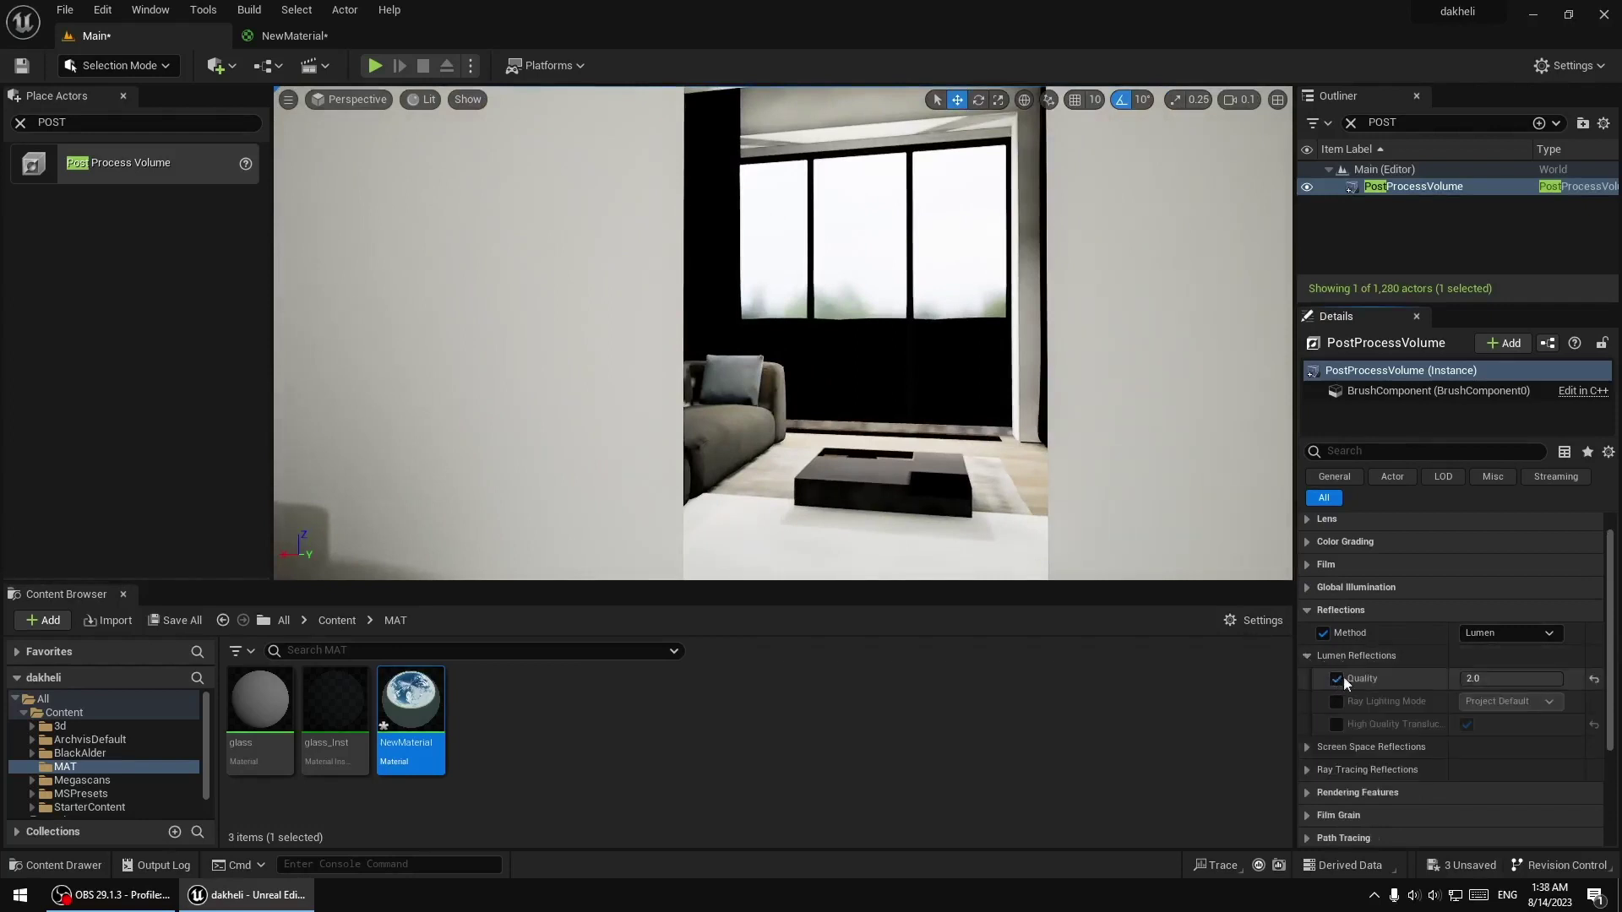
pyautogui.click(1509, 678)
pyautogui.write('0.25')
pyautogui.press('Return')
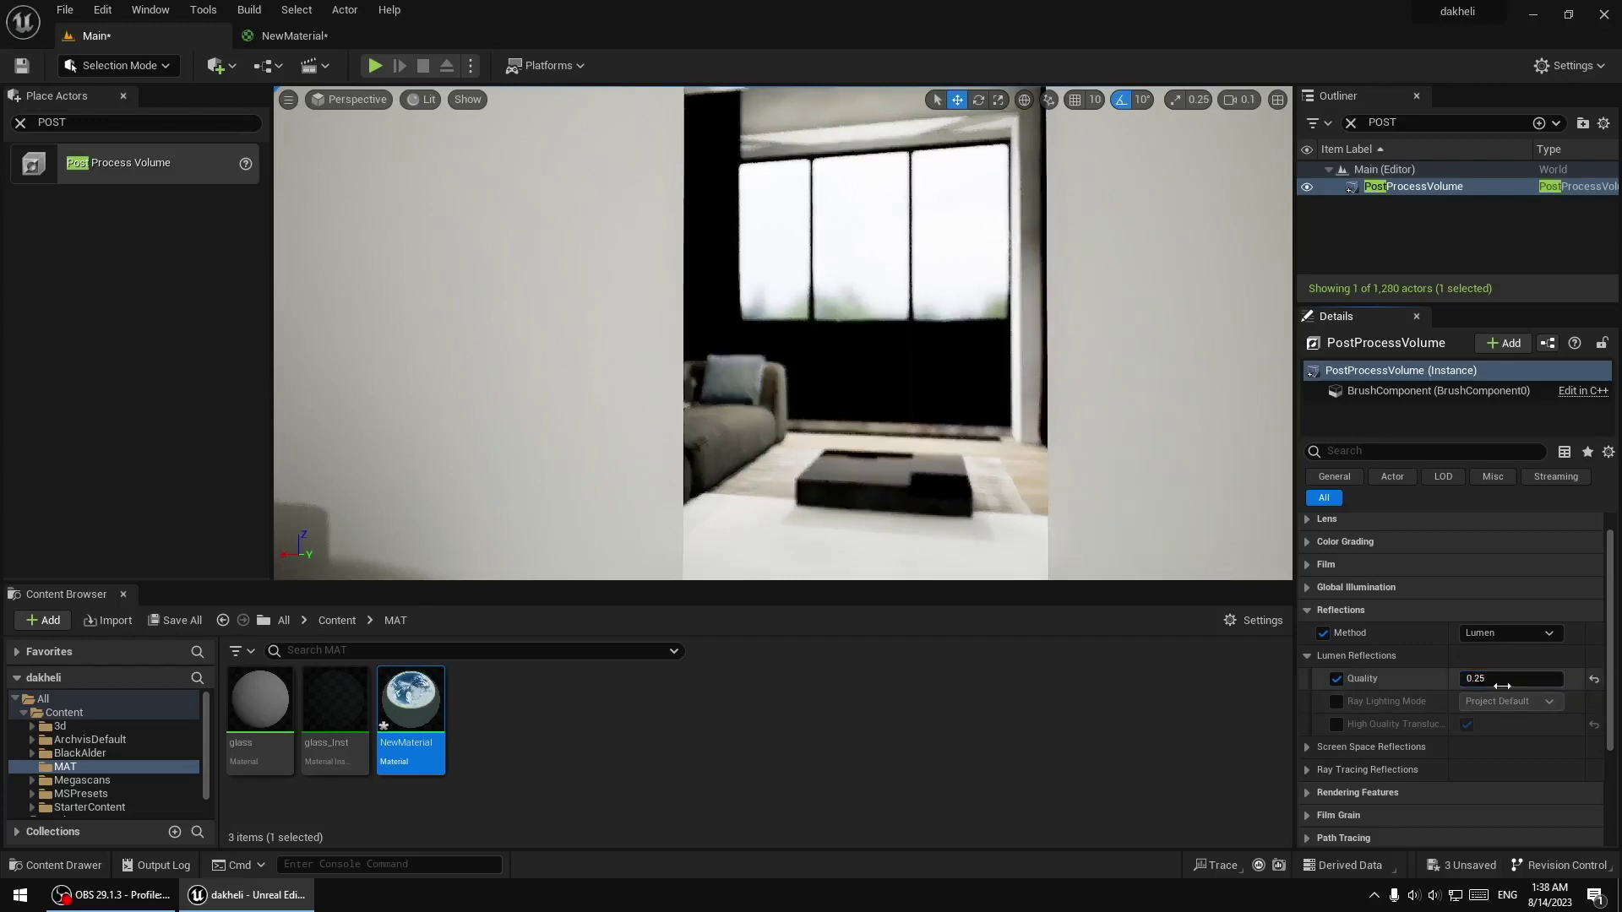
pyautogui.moveTo(785, 422); pyautogui.dragTo(760, 338)
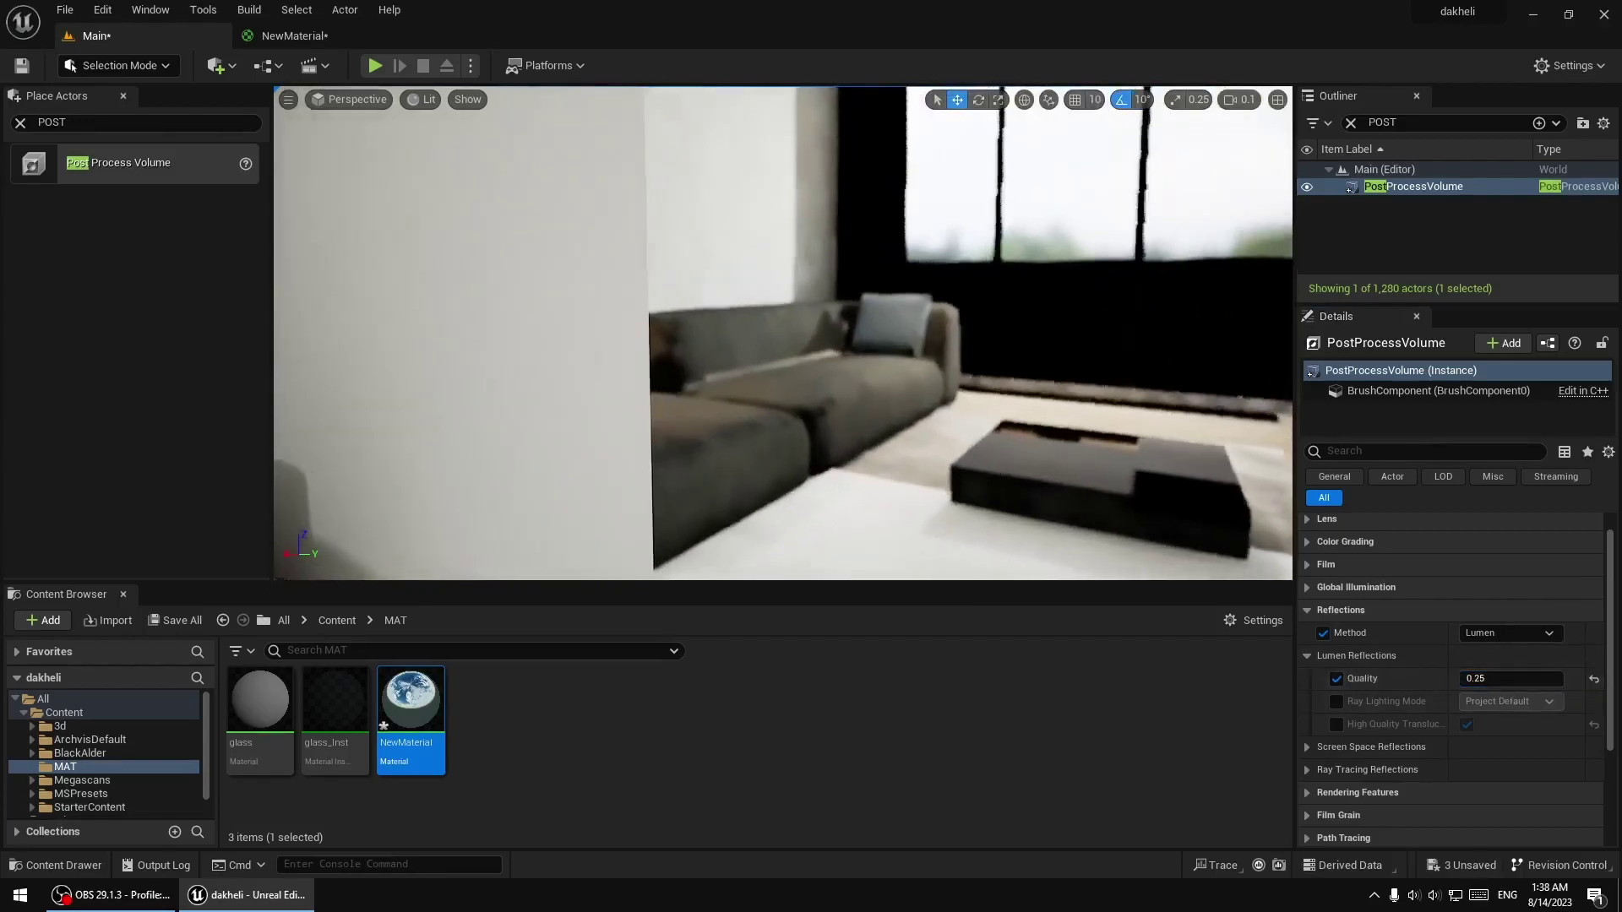
# Compare reflection quality values of 2.0 and 0.25 in the room, settling on 2.0
pyautogui.moveTo(1509, 679); pyautogui.dragTo(1474, 676)
pyautogui.click(1480, 679)
pyautogui.write('2')
pyautogui.press('Return')
pyautogui.write('0.25')
pyautogui.press('Return')
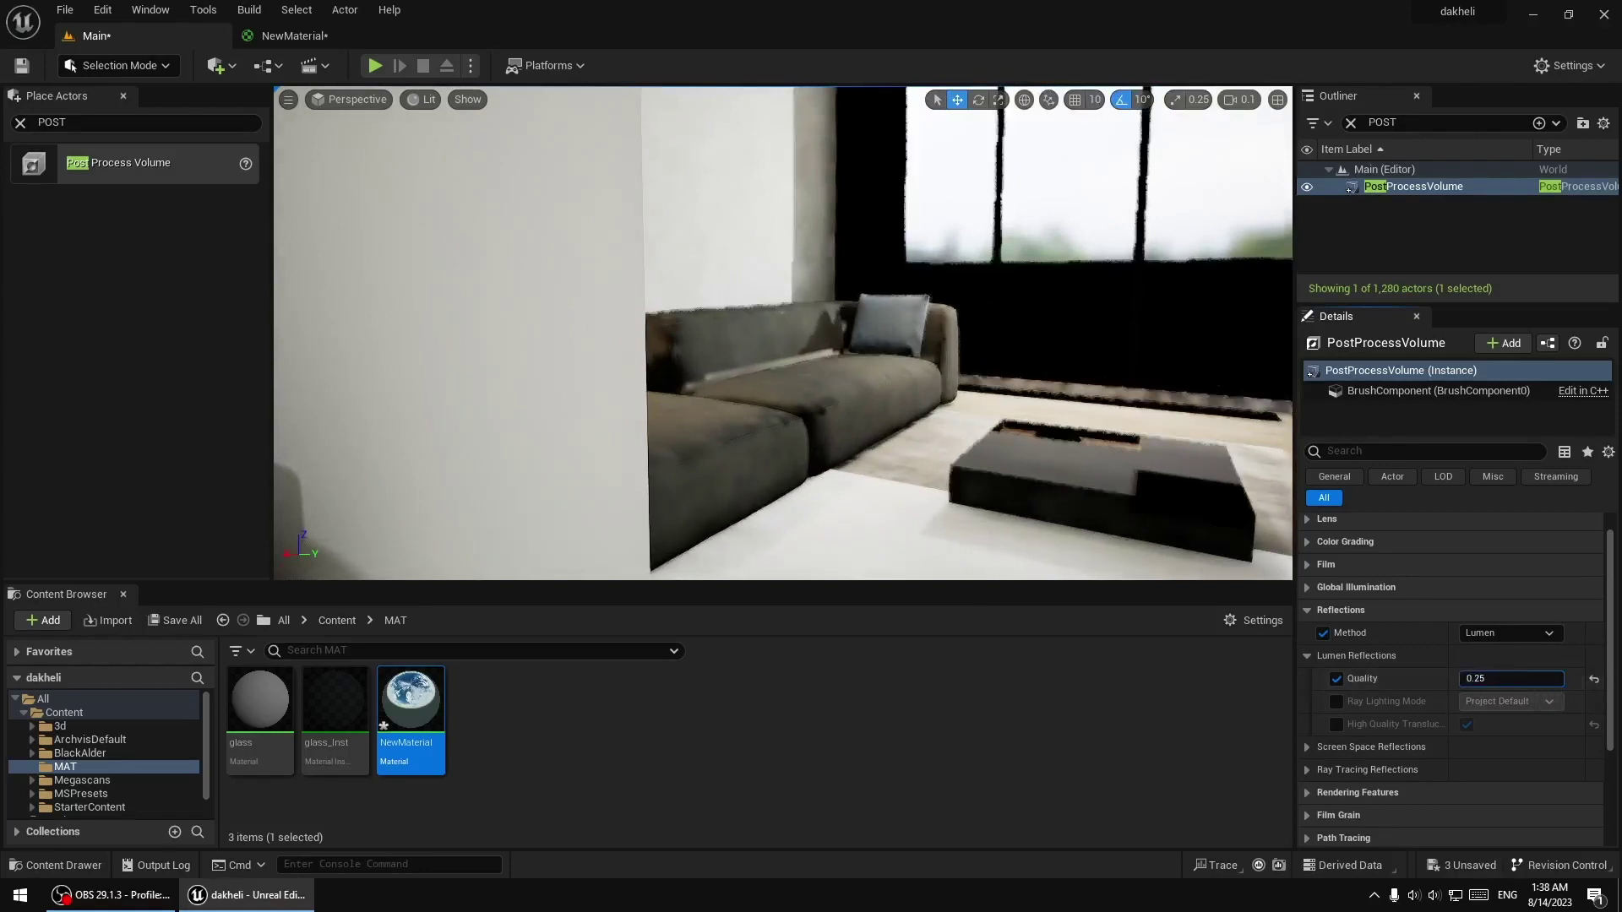
pyautogui.click(1474, 678)
pyautogui.write('2')
pyautogui.press('Return')
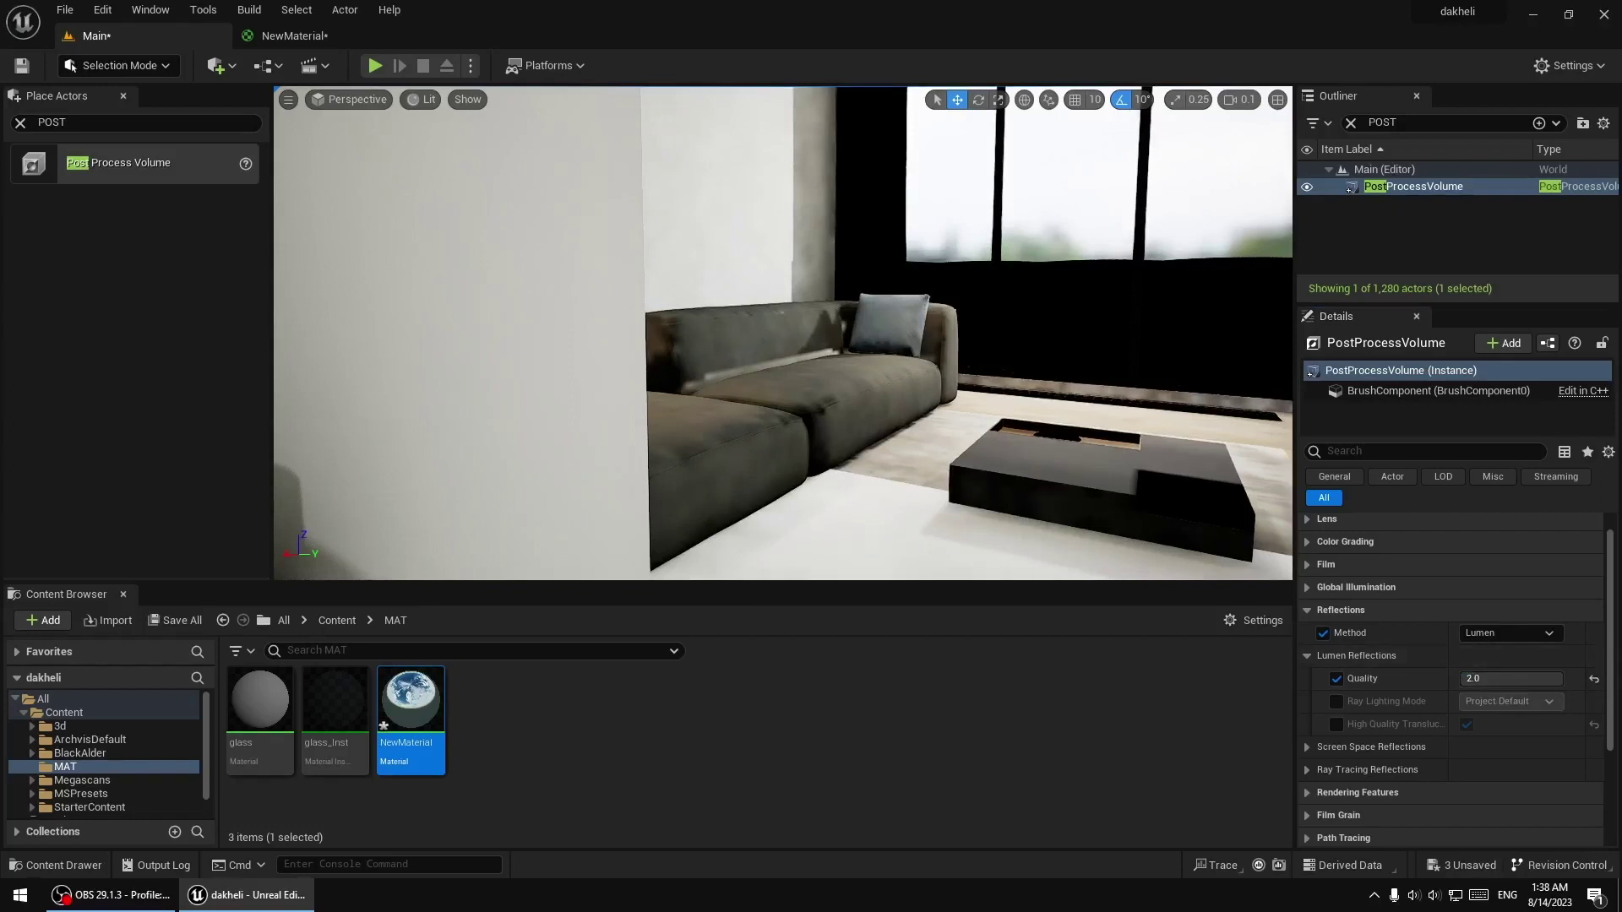
pyautogui.moveTo(782, 334); pyautogui.dragTo(735, 334, button='right')
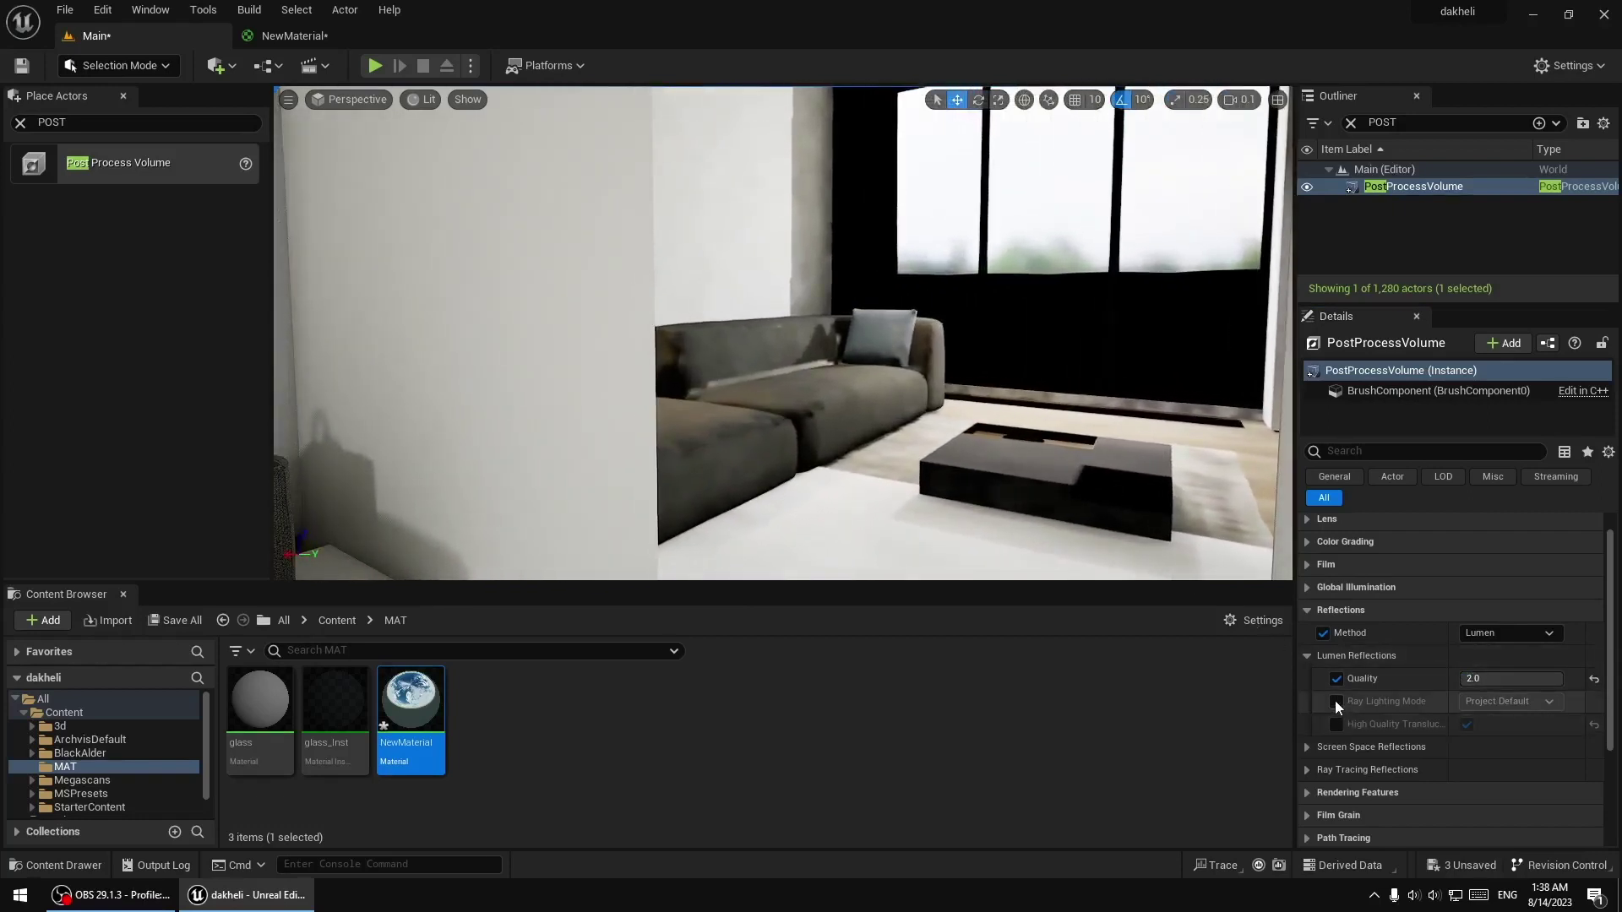
# Enable the Ray Lighting Mode override and set it to Hit Lighting for Reflections
pyautogui.click(1336, 702)
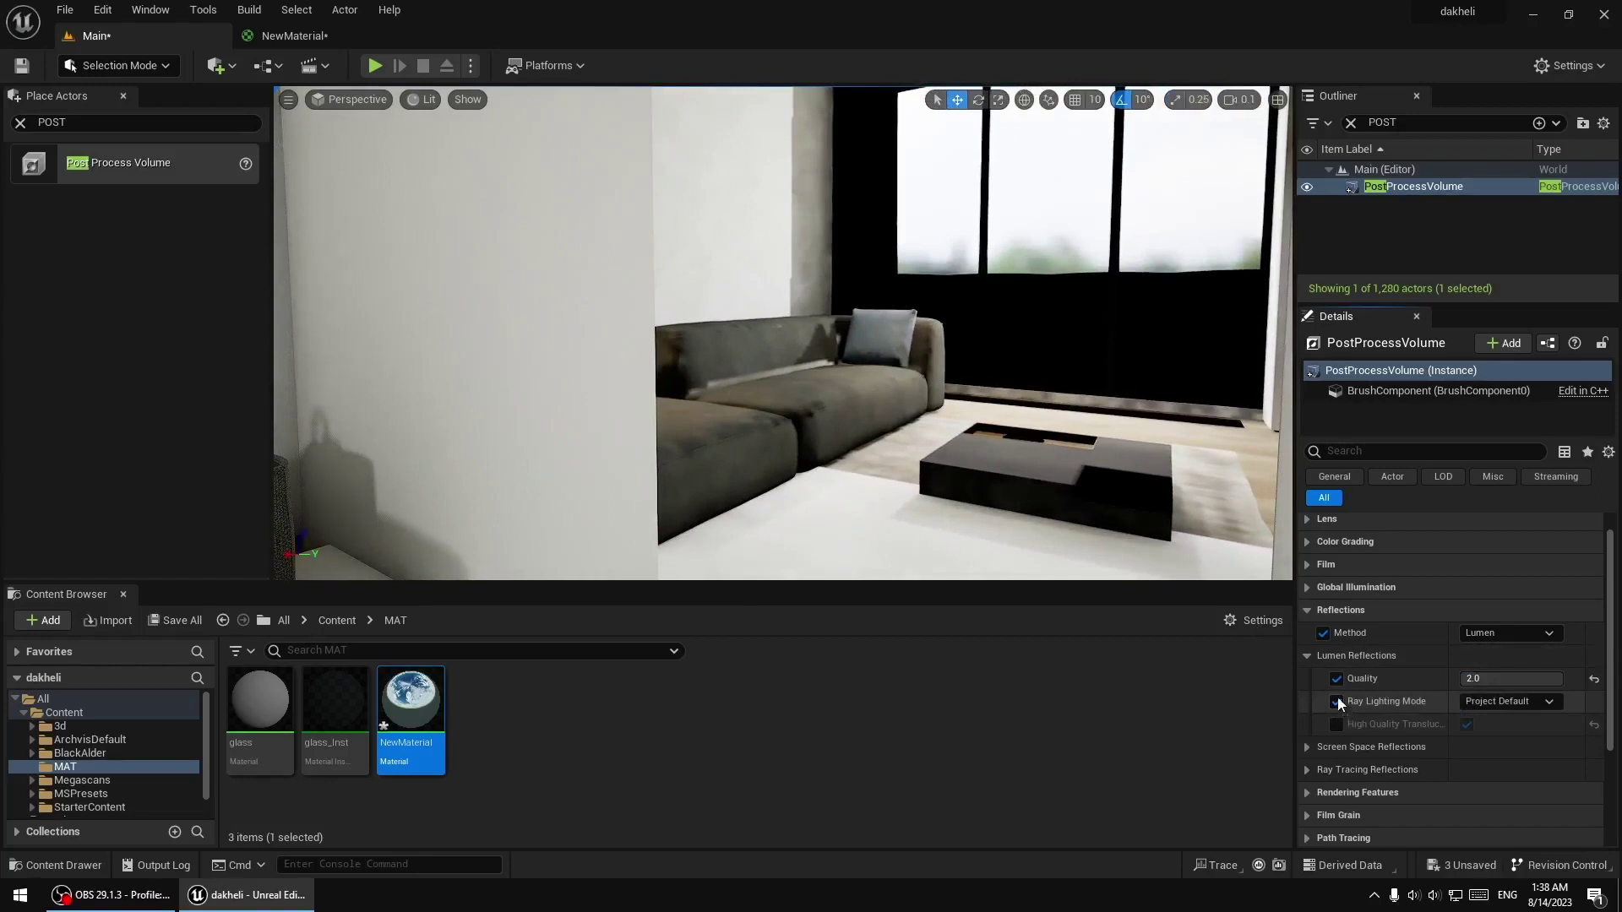
pyautogui.click(1487, 702)
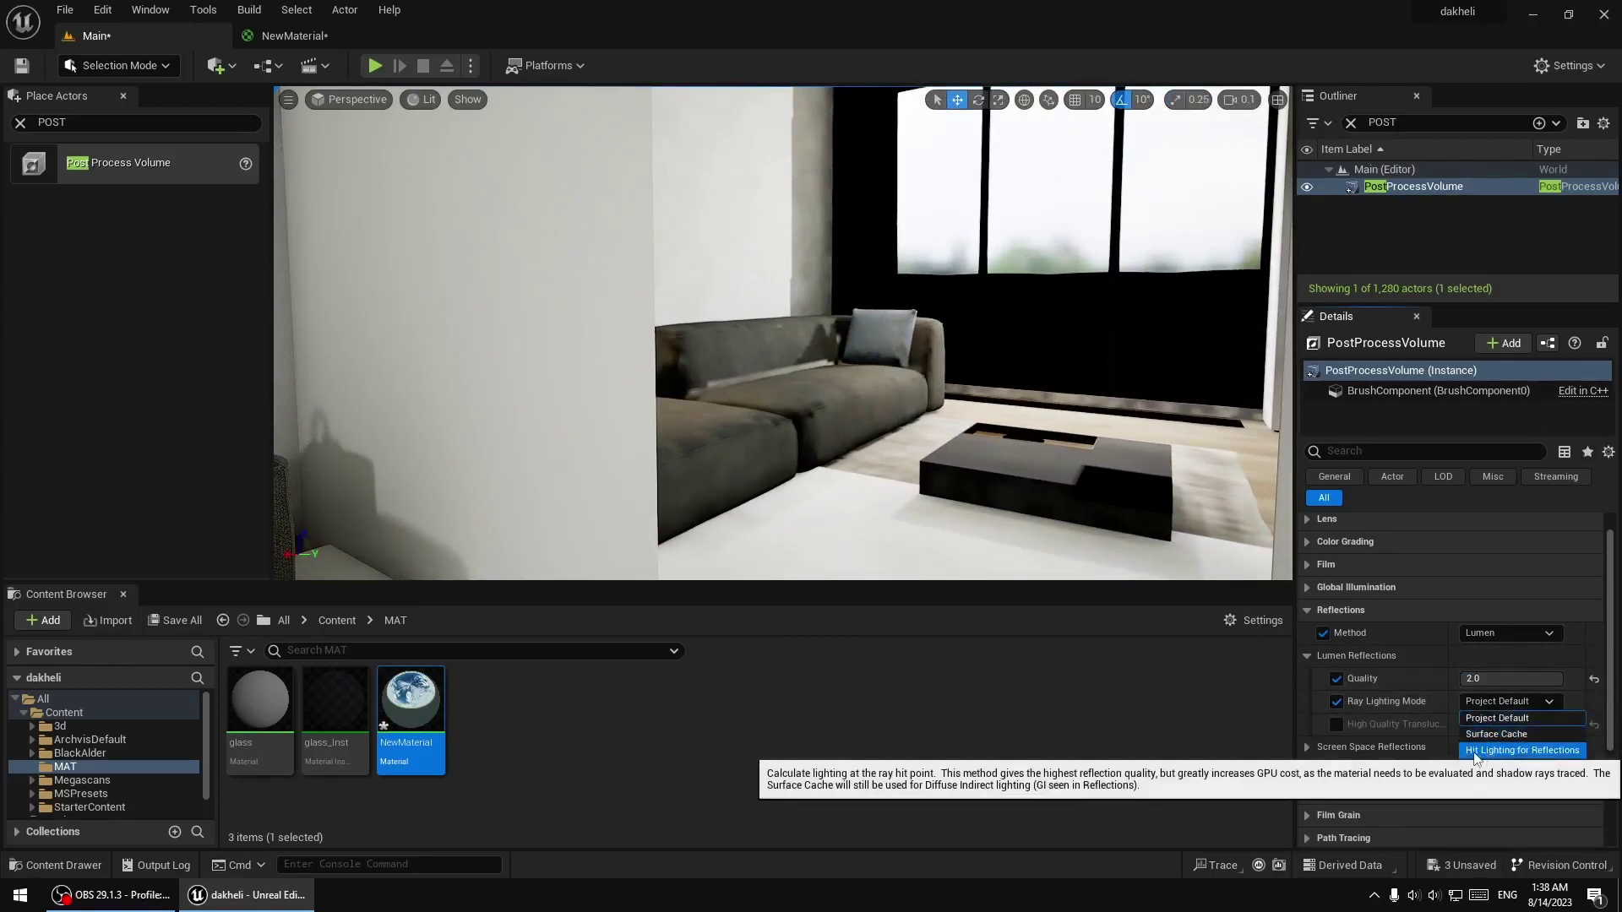
pyautogui.click(1518, 751)
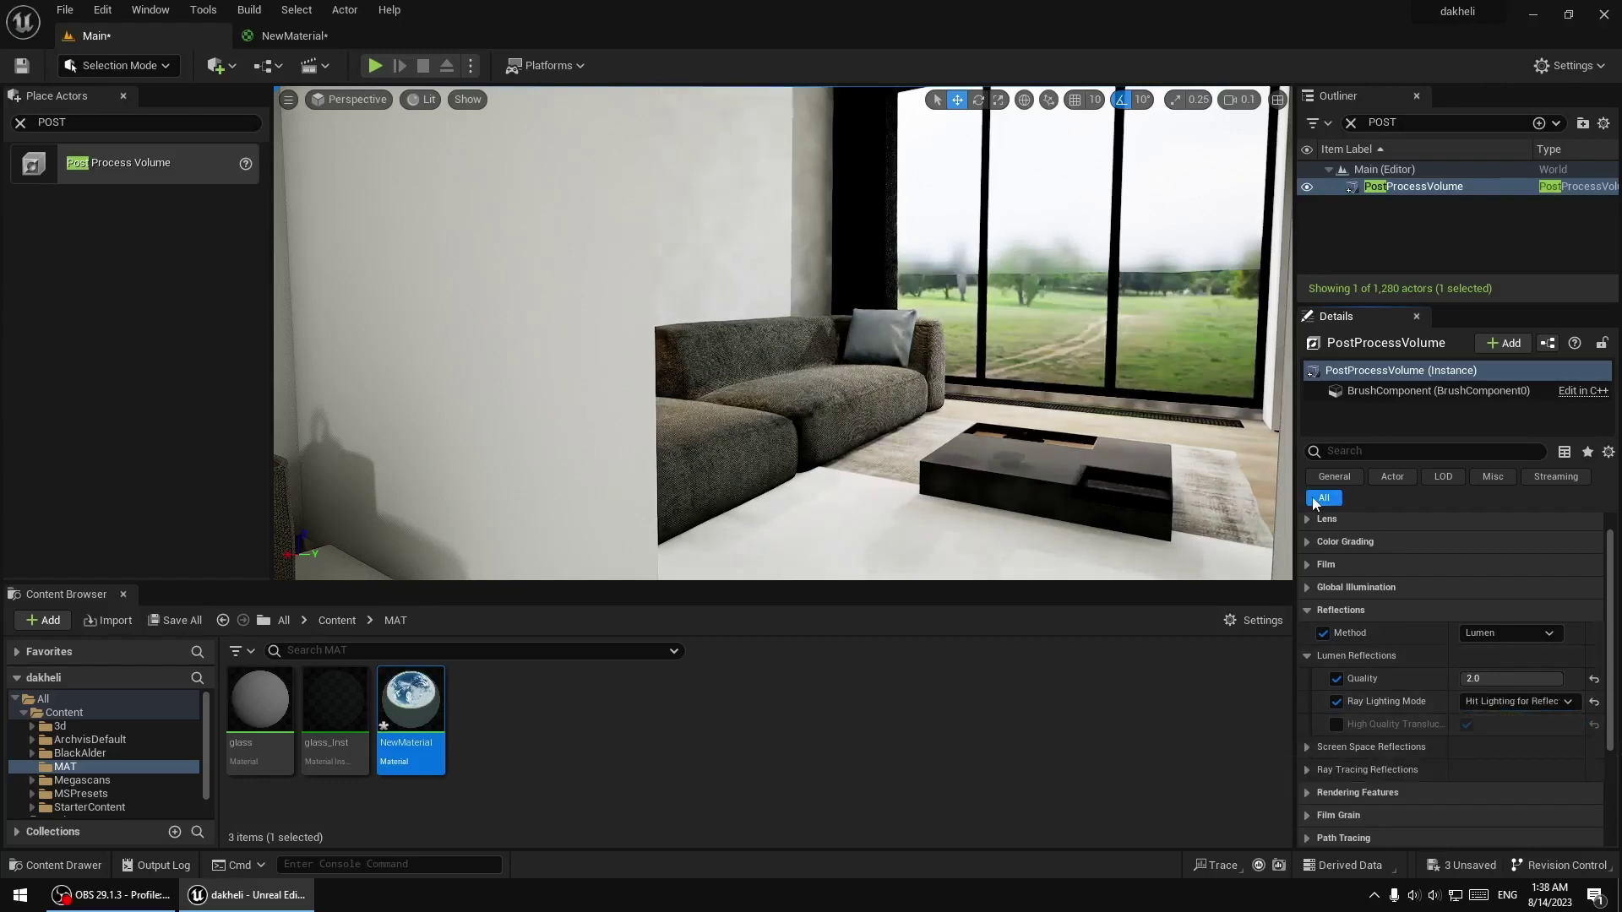
pyautogui.click(1479, 702)
pyautogui.click(1483, 730)
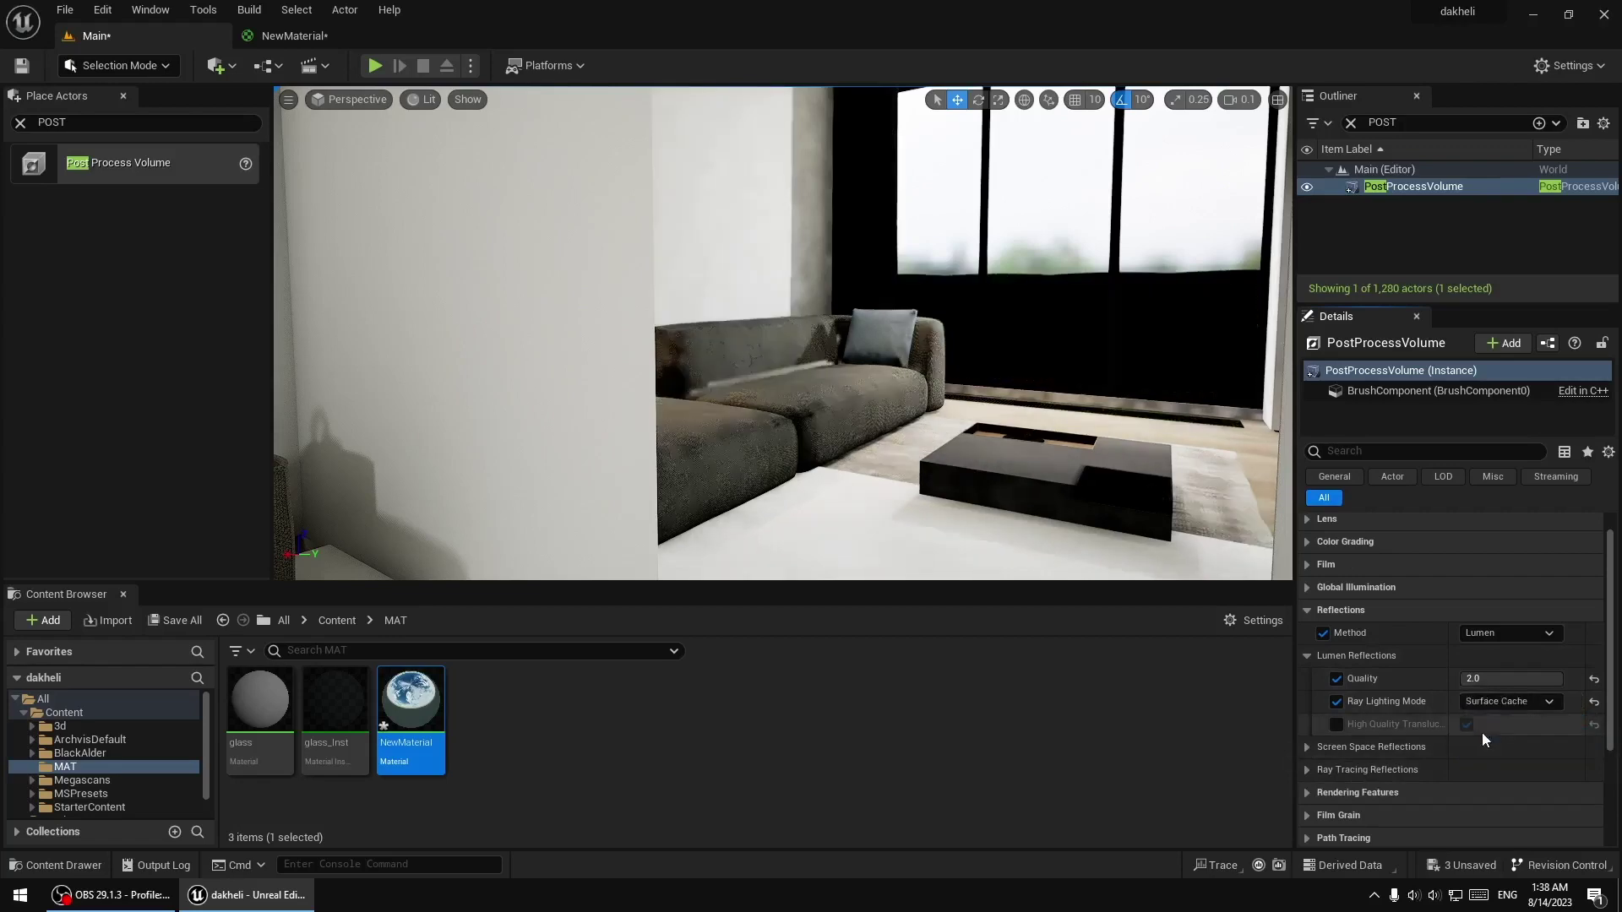
pyautogui.click(1487, 730)
pyautogui.scroll(-1, 1504, 701)
pyautogui.click(1512, 674)
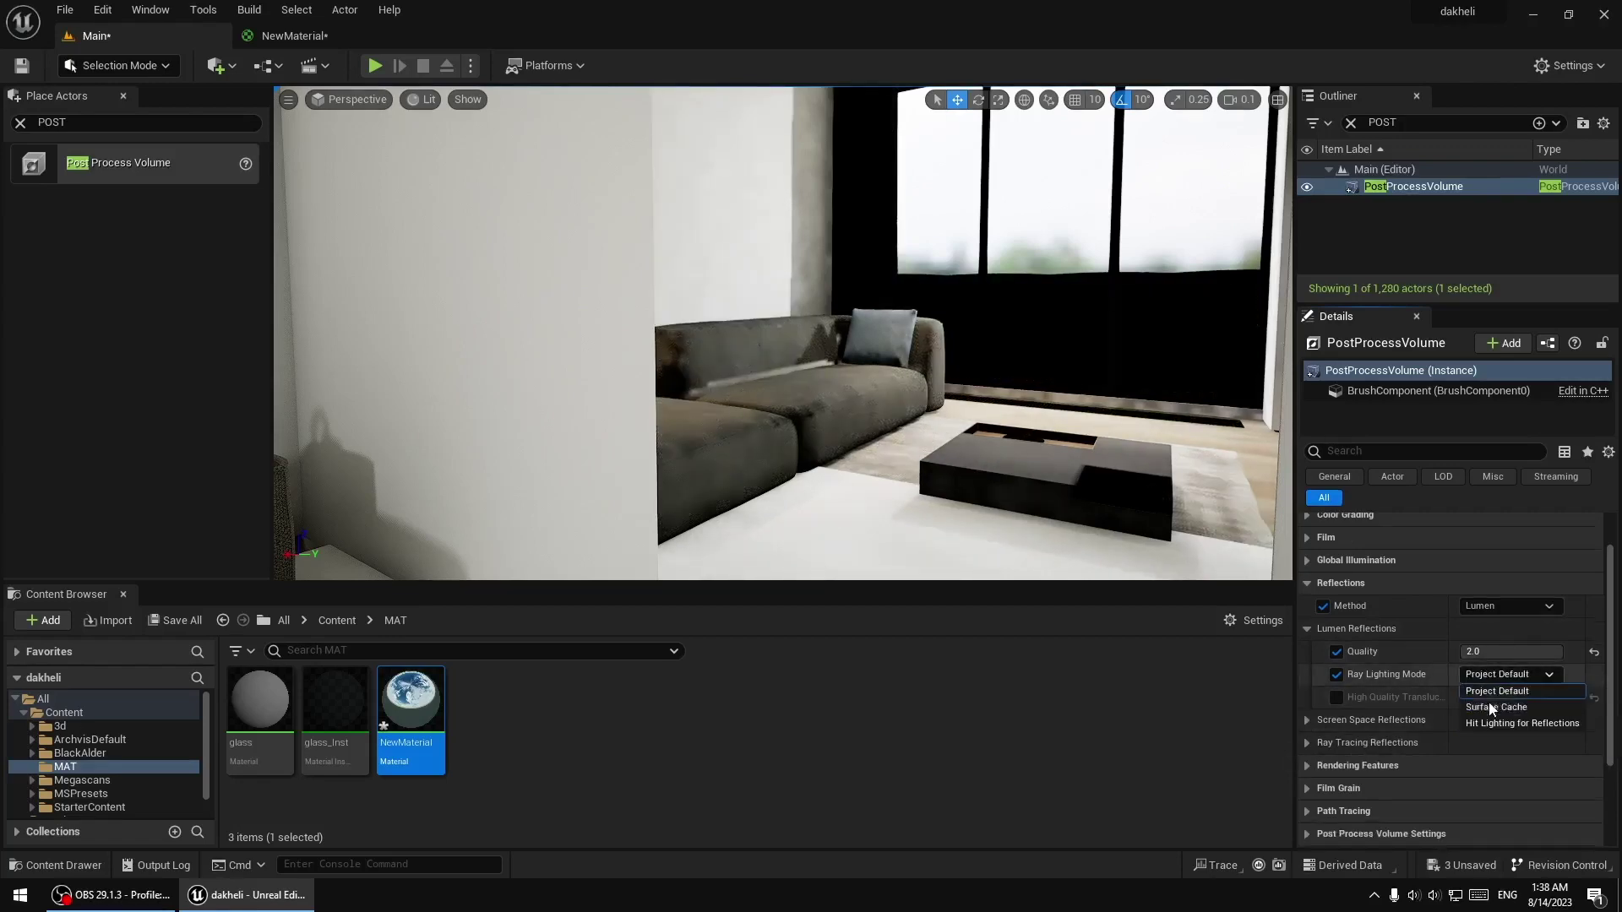
pyautogui.click(1502, 724)
pyautogui.moveTo(760, 338); pyautogui.dragTo(761, 338, button='right')
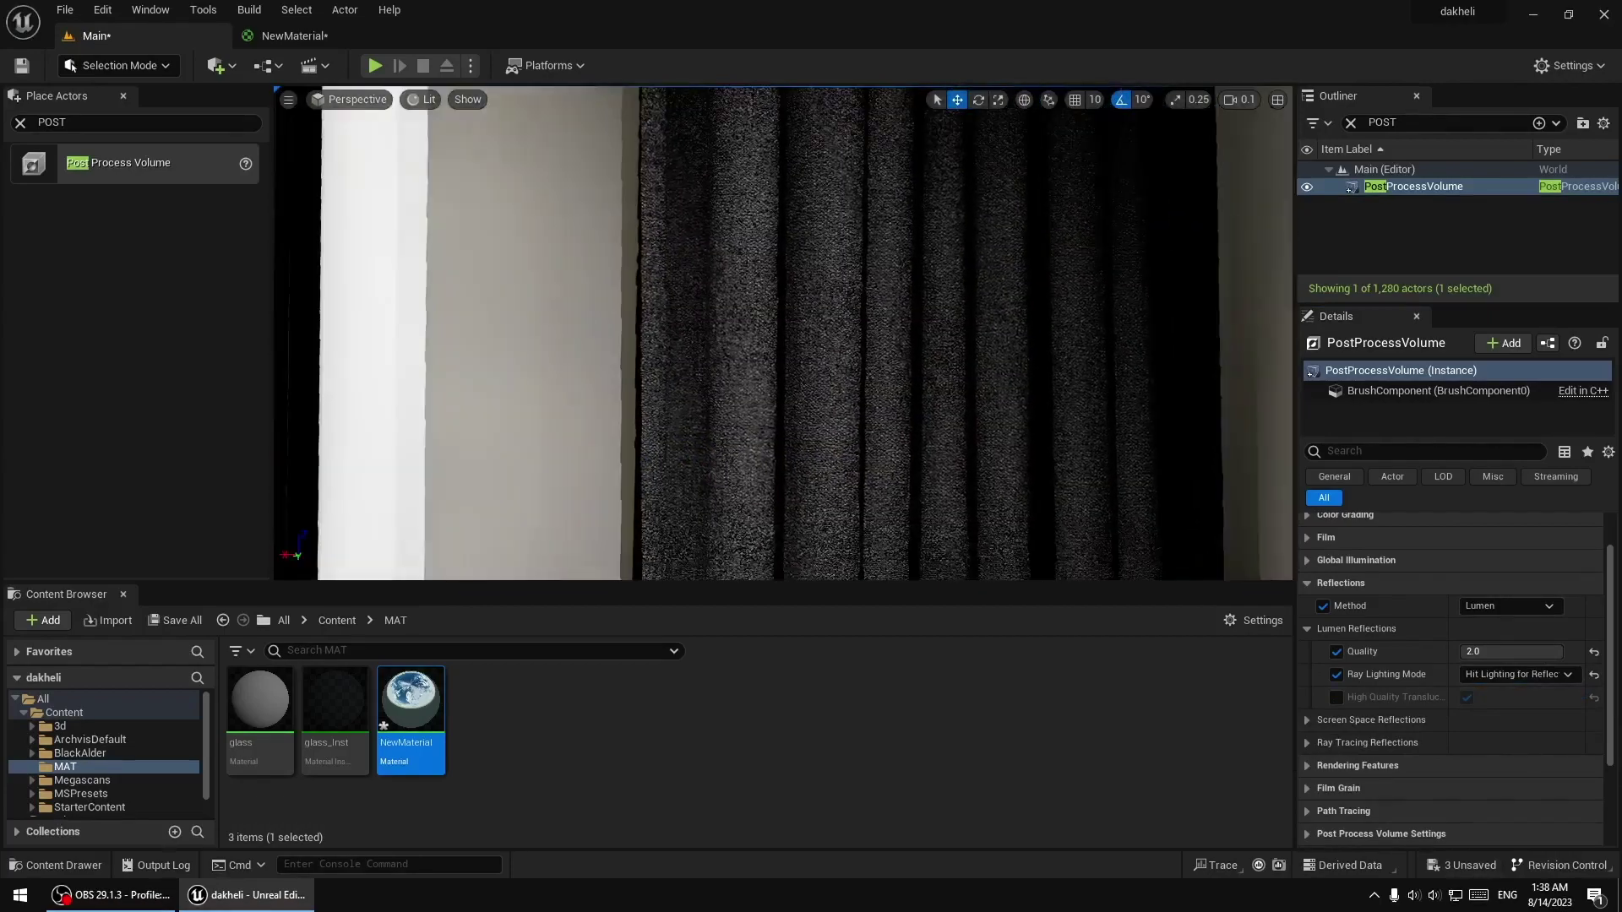
pyautogui.moveTo(1128, 455); pyautogui.dragTo(1094, 442, button='right')
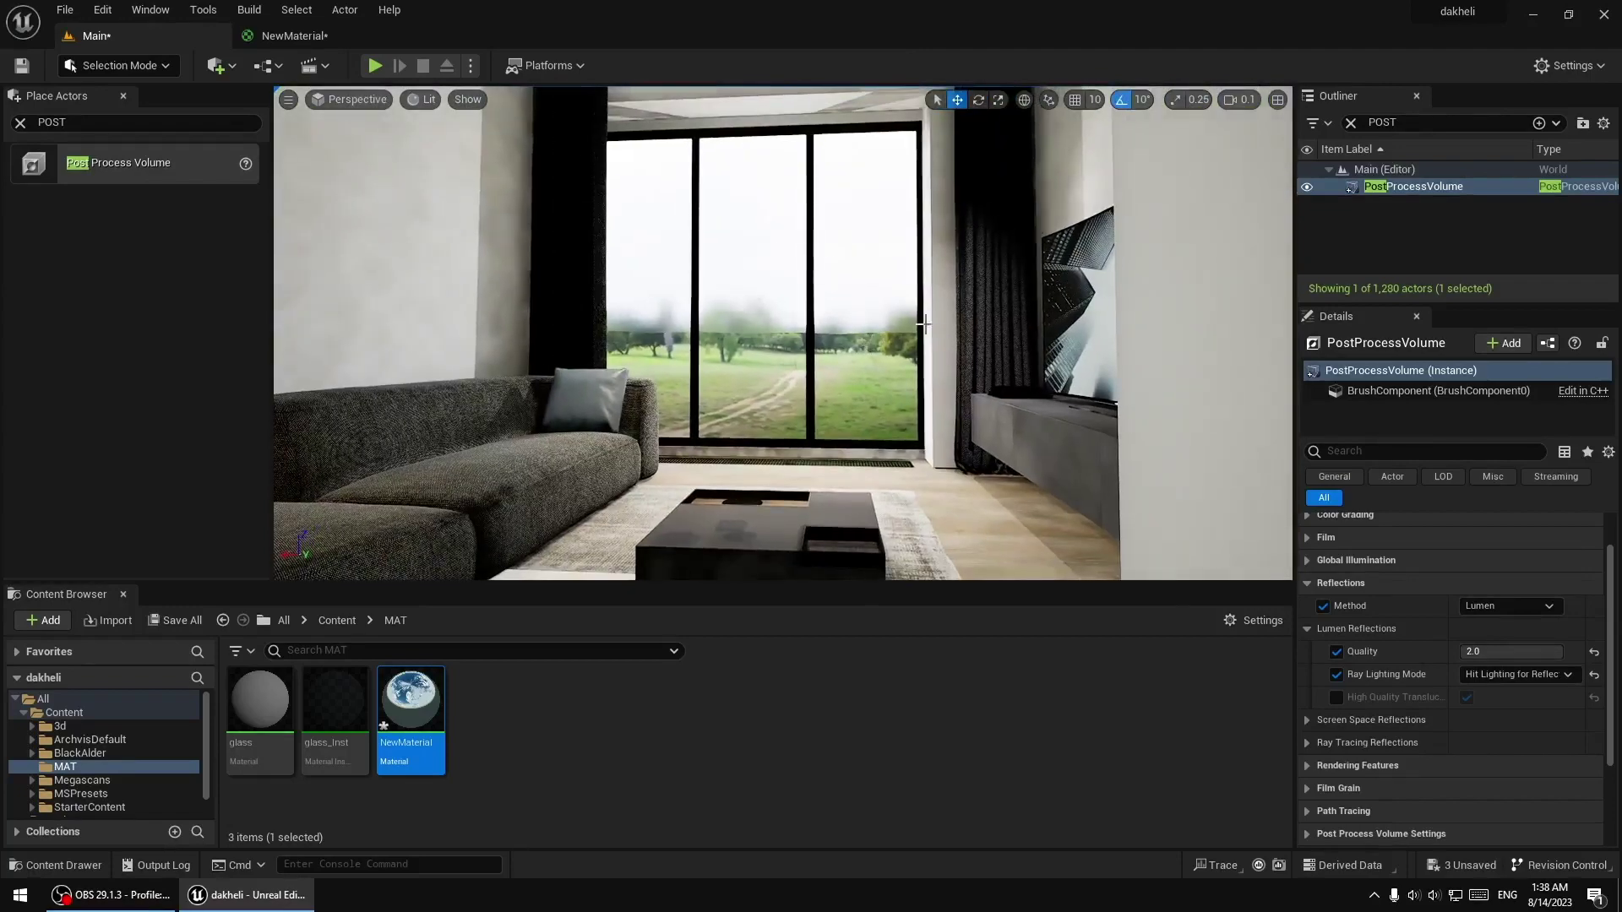
pyautogui.moveTo(1094, 442); pyautogui.dragTo(1094, 442, button='right')
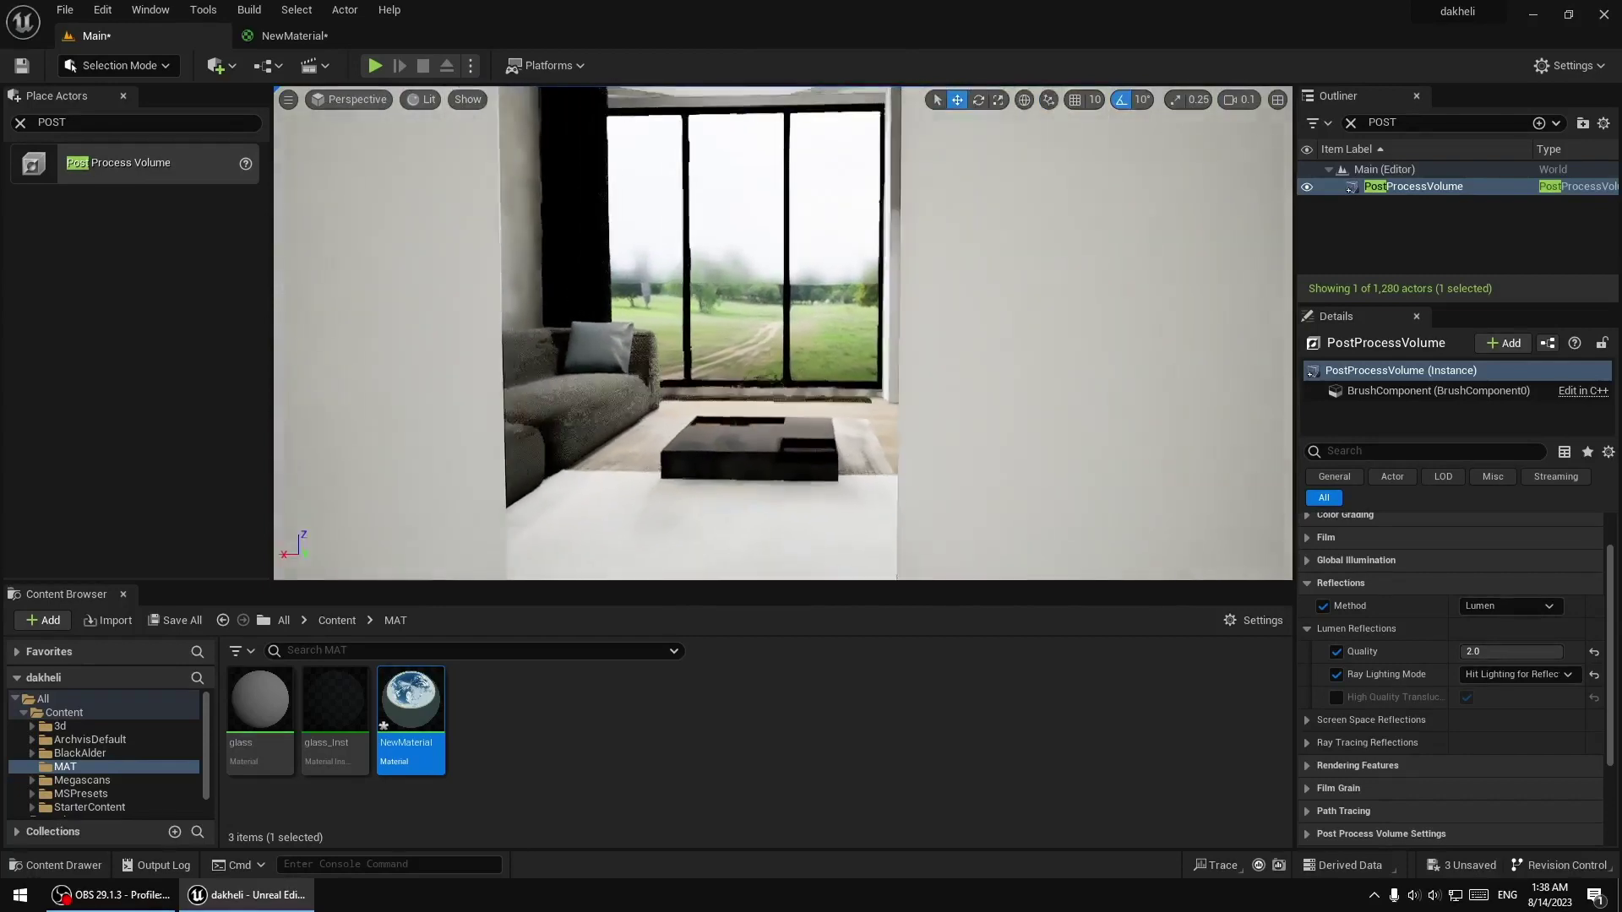
pyautogui.moveTo(838, 356); pyautogui.dragTo(838, 356, button='right')
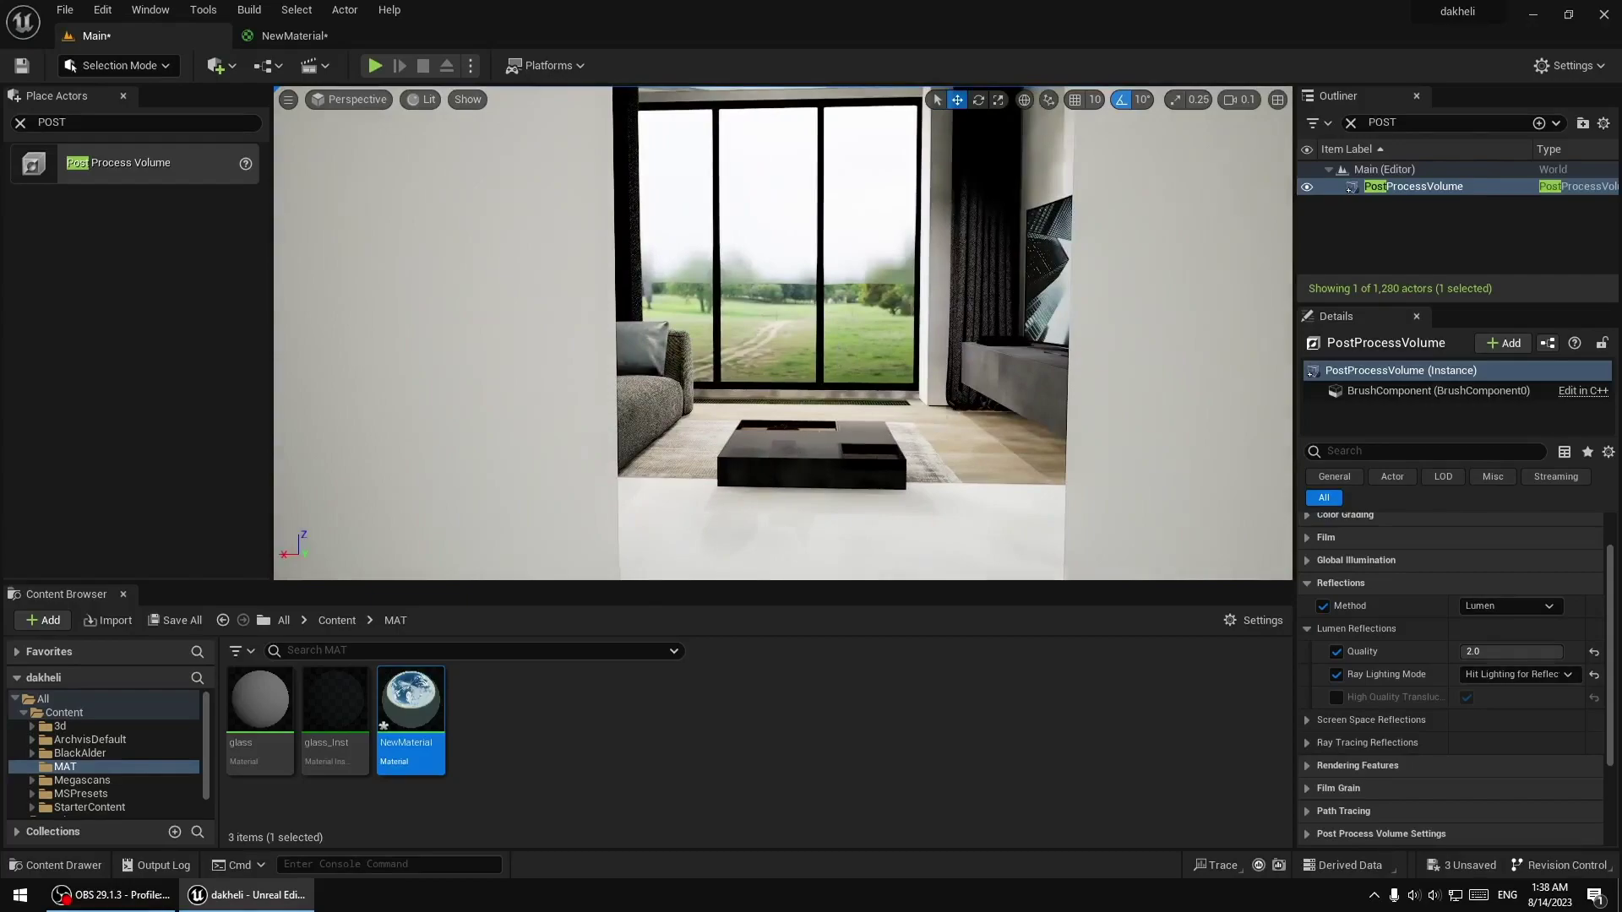
pyautogui.moveTo(838, 356); pyautogui.dragTo(838, 355, button='right')
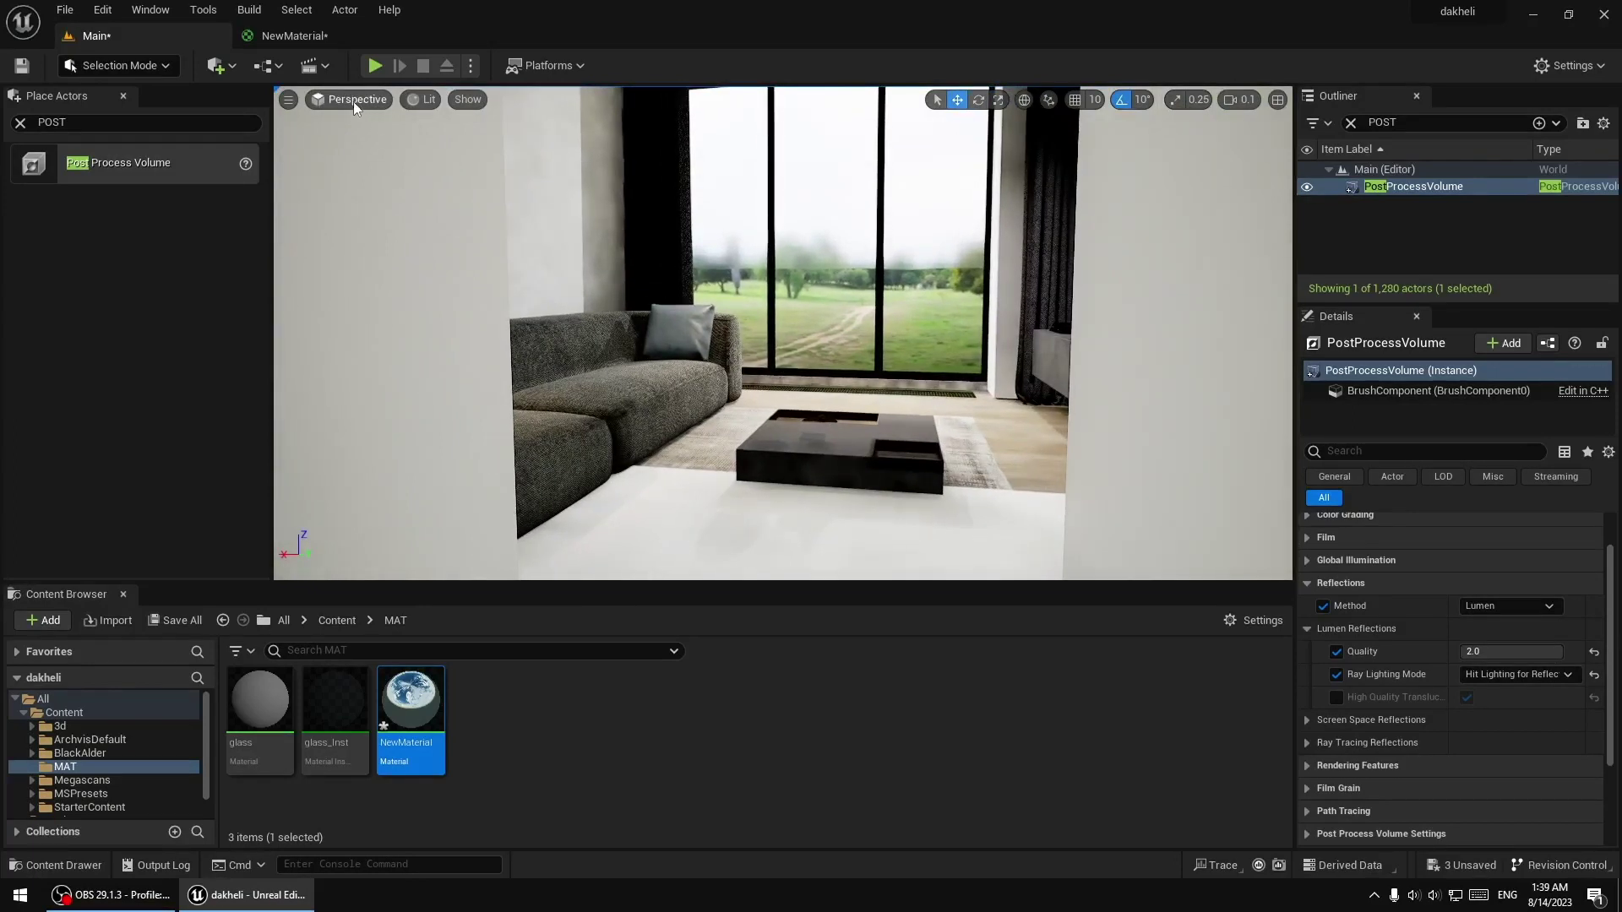
pyautogui.click(420, 99)
pyautogui.click(517, 317)
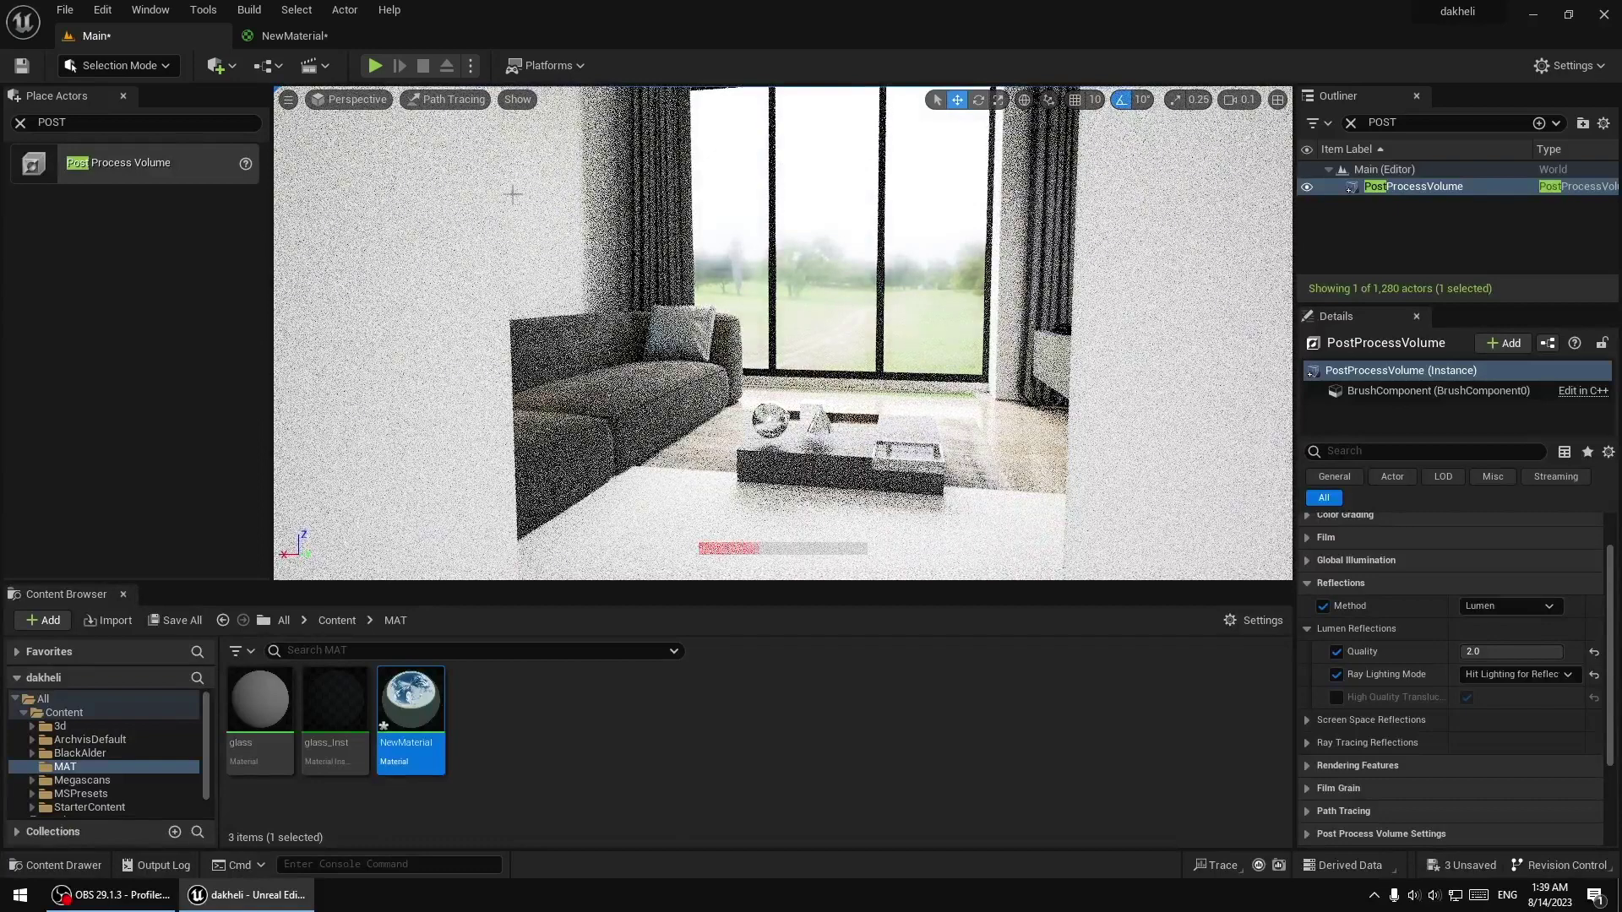
pyautogui.click(448, 99)
pyautogui.click(448, 100)
pyautogui.click(448, 100)
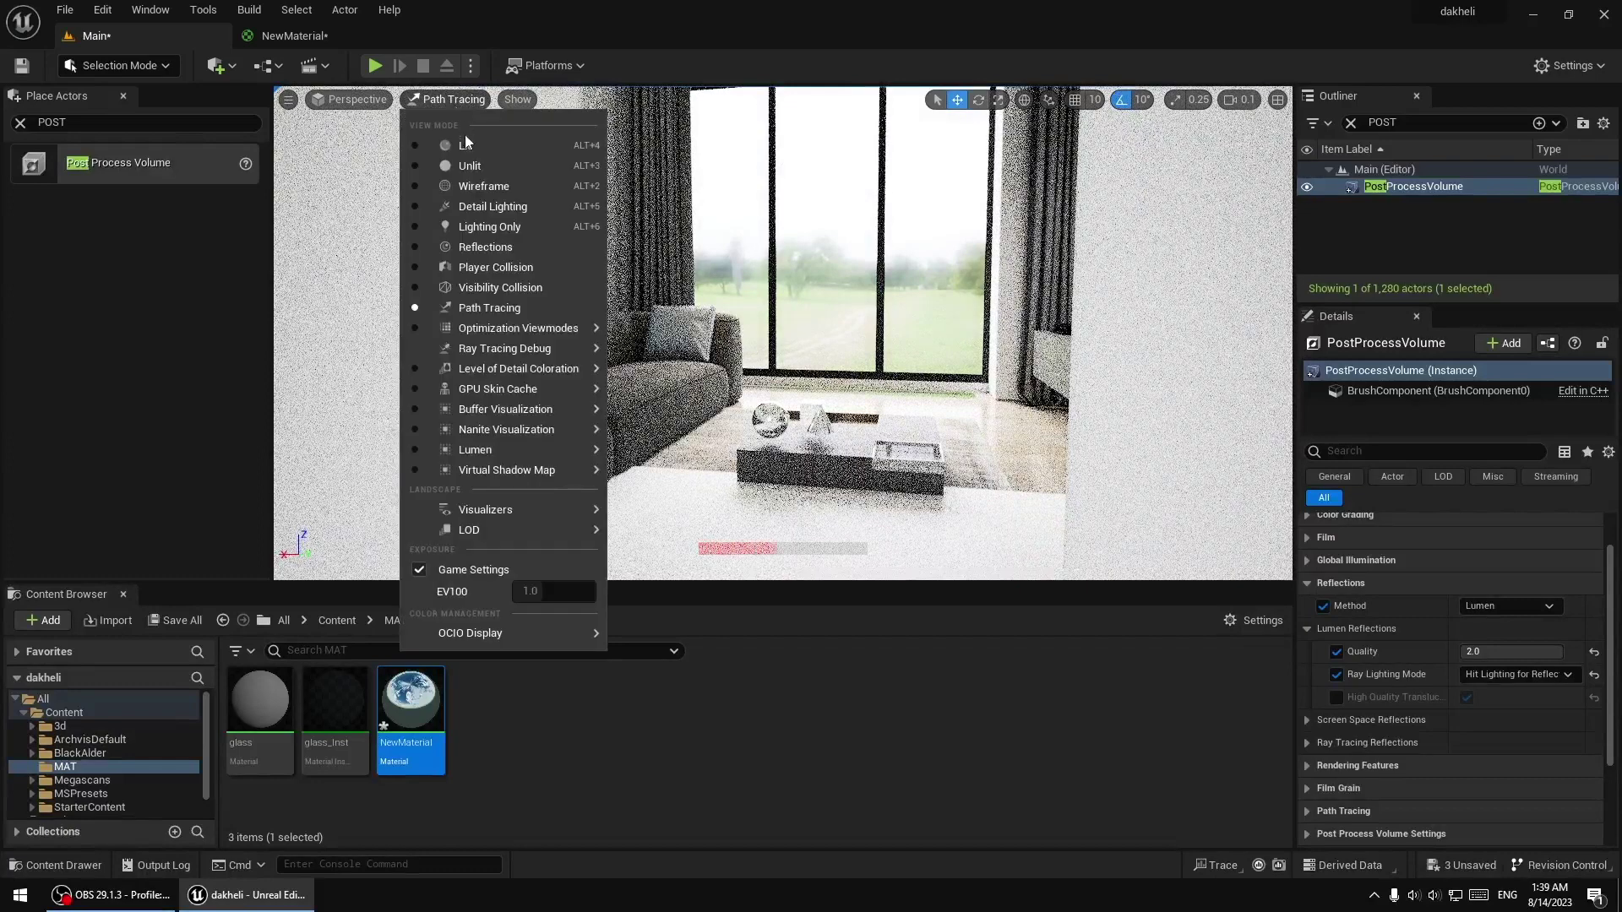
pyautogui.click(439, 128)
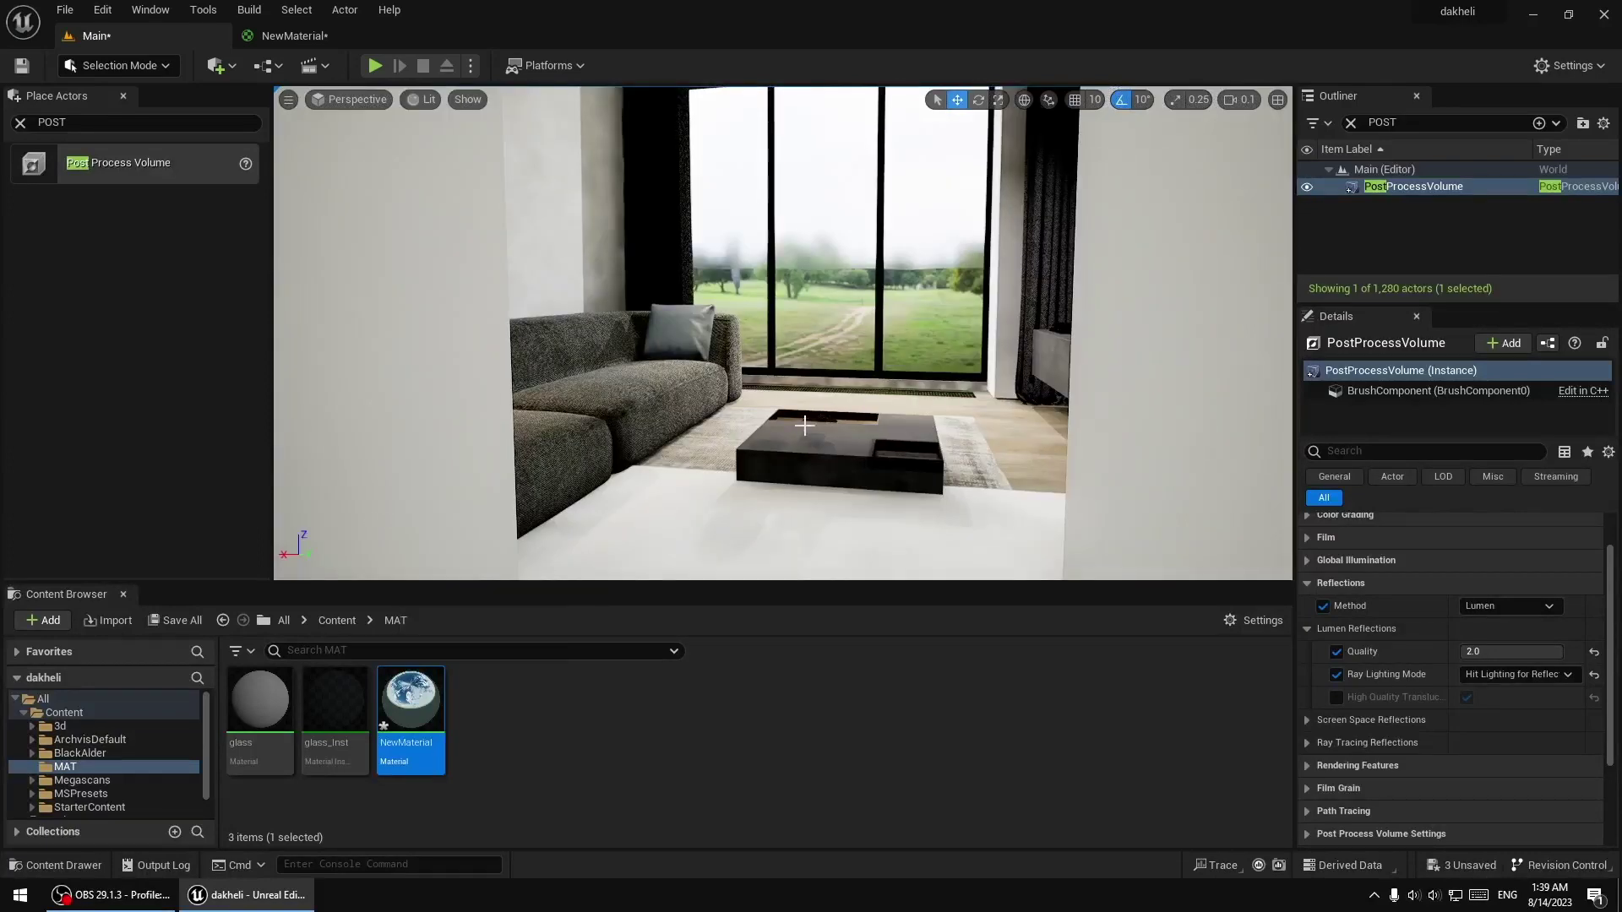
pyautogui.moveTo(841, 360); pyautogui.dragTo(841, 360, button='right')
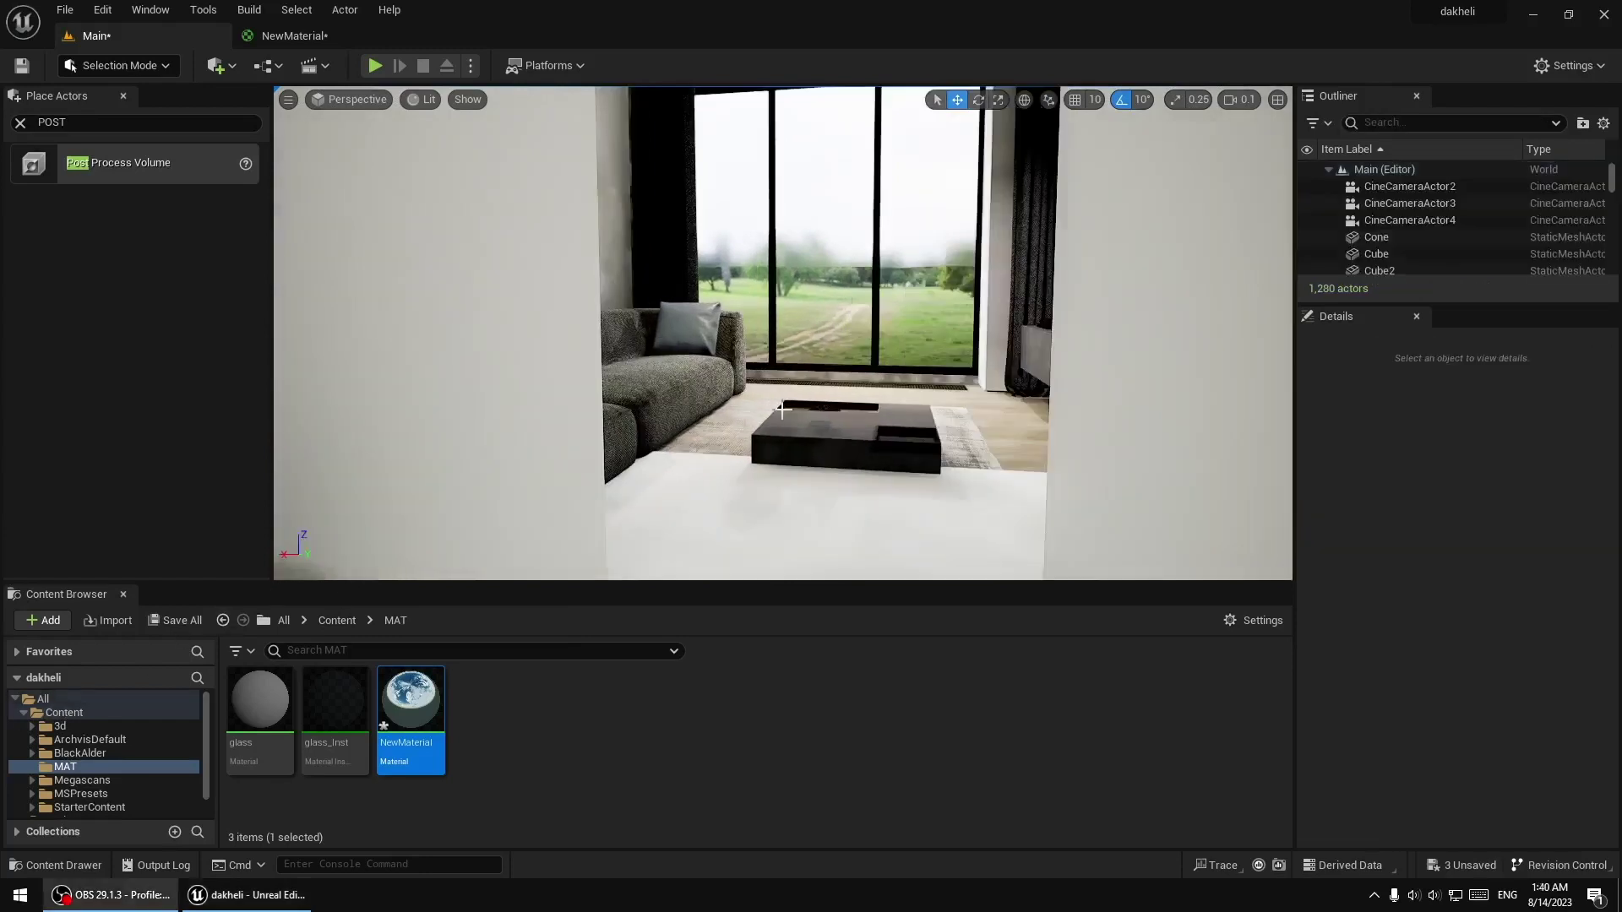
pyautogui.moveTo(782, 411); pyautogui.dragTo(1019, 330, button='right')
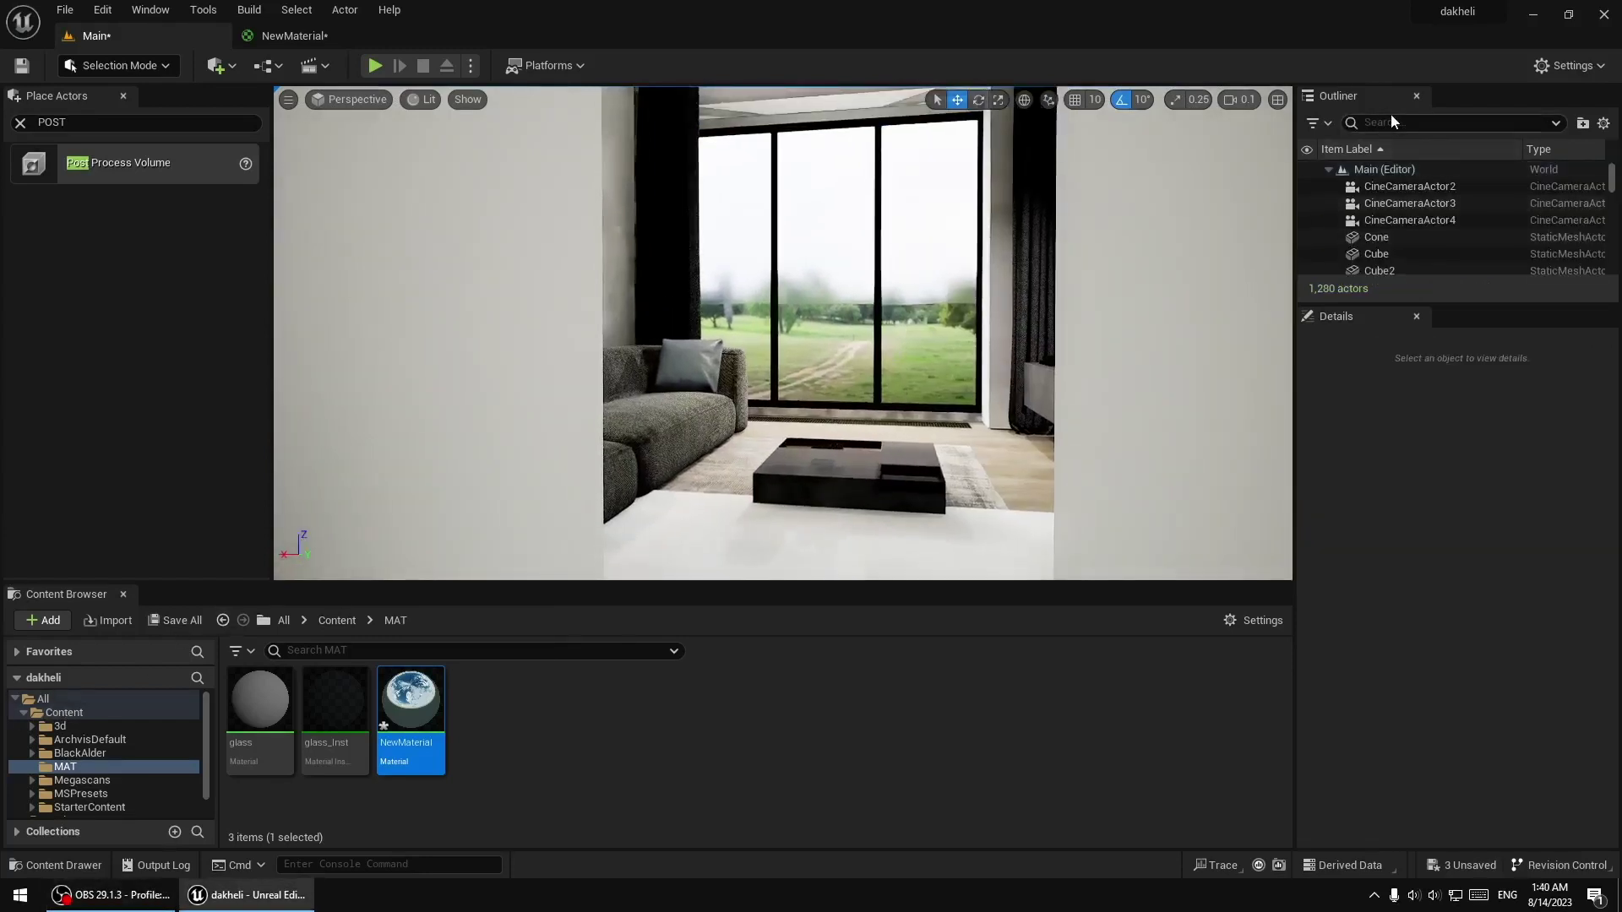
pyautogui.write('PO')
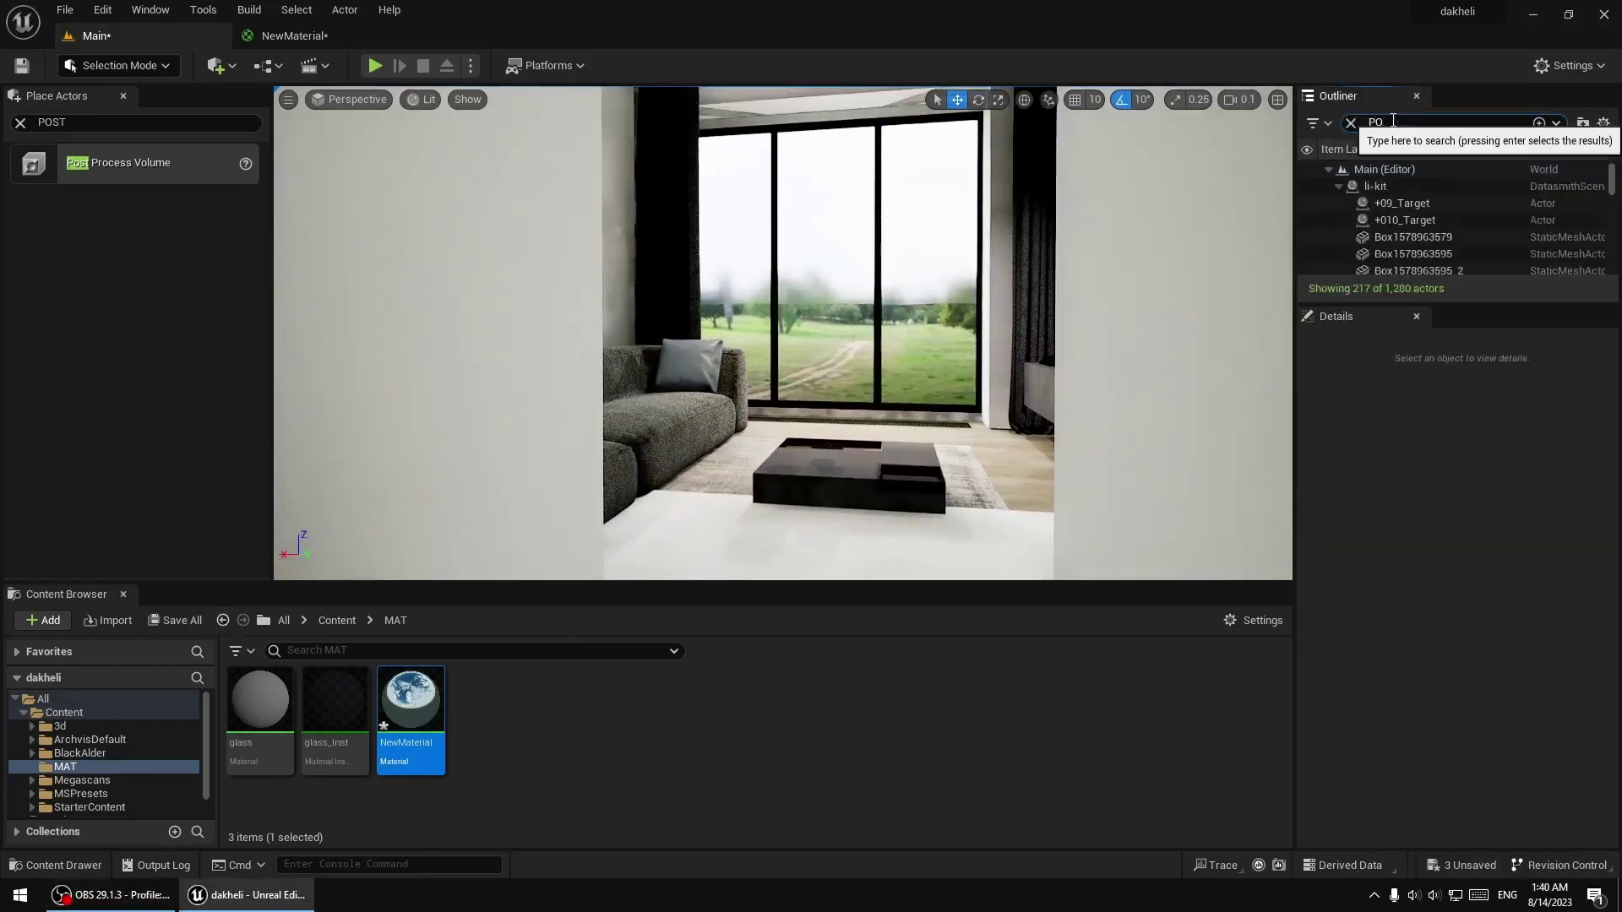
pyautogui.write('ST')
pyautogui.press('Return')
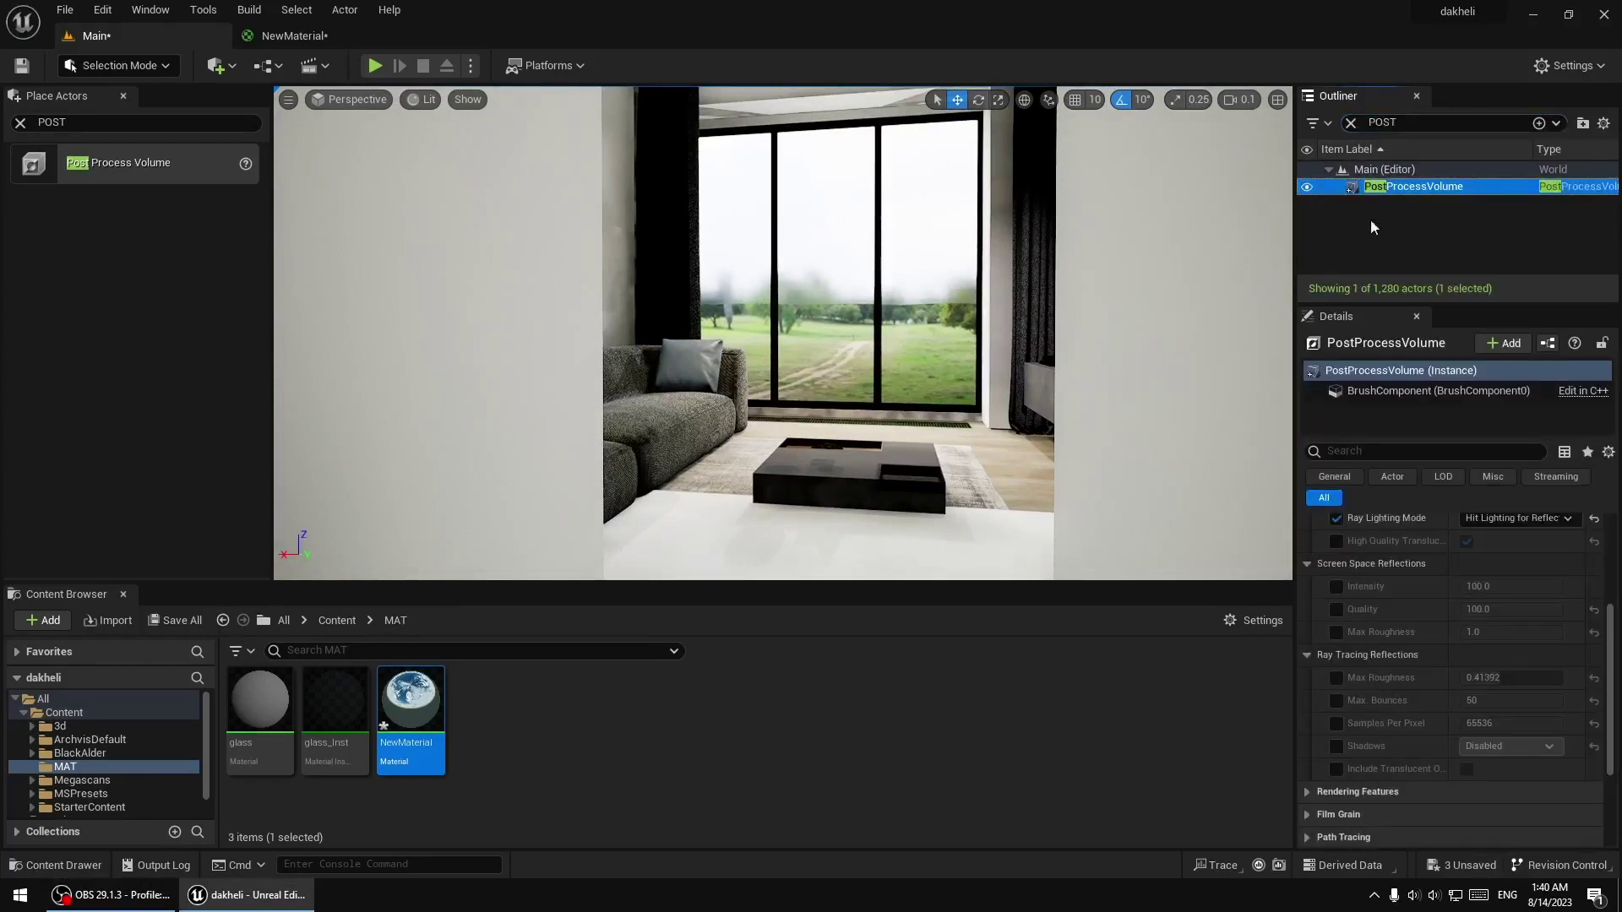
# Enable the high-quality translucency and screen-space reflection Intensity, Quality and Max Roughness overrides
pyautogui.click(1340, 544)
pyautogui.moveTo(845, 338); pyautogui.dragTo(676, 380, button='right')
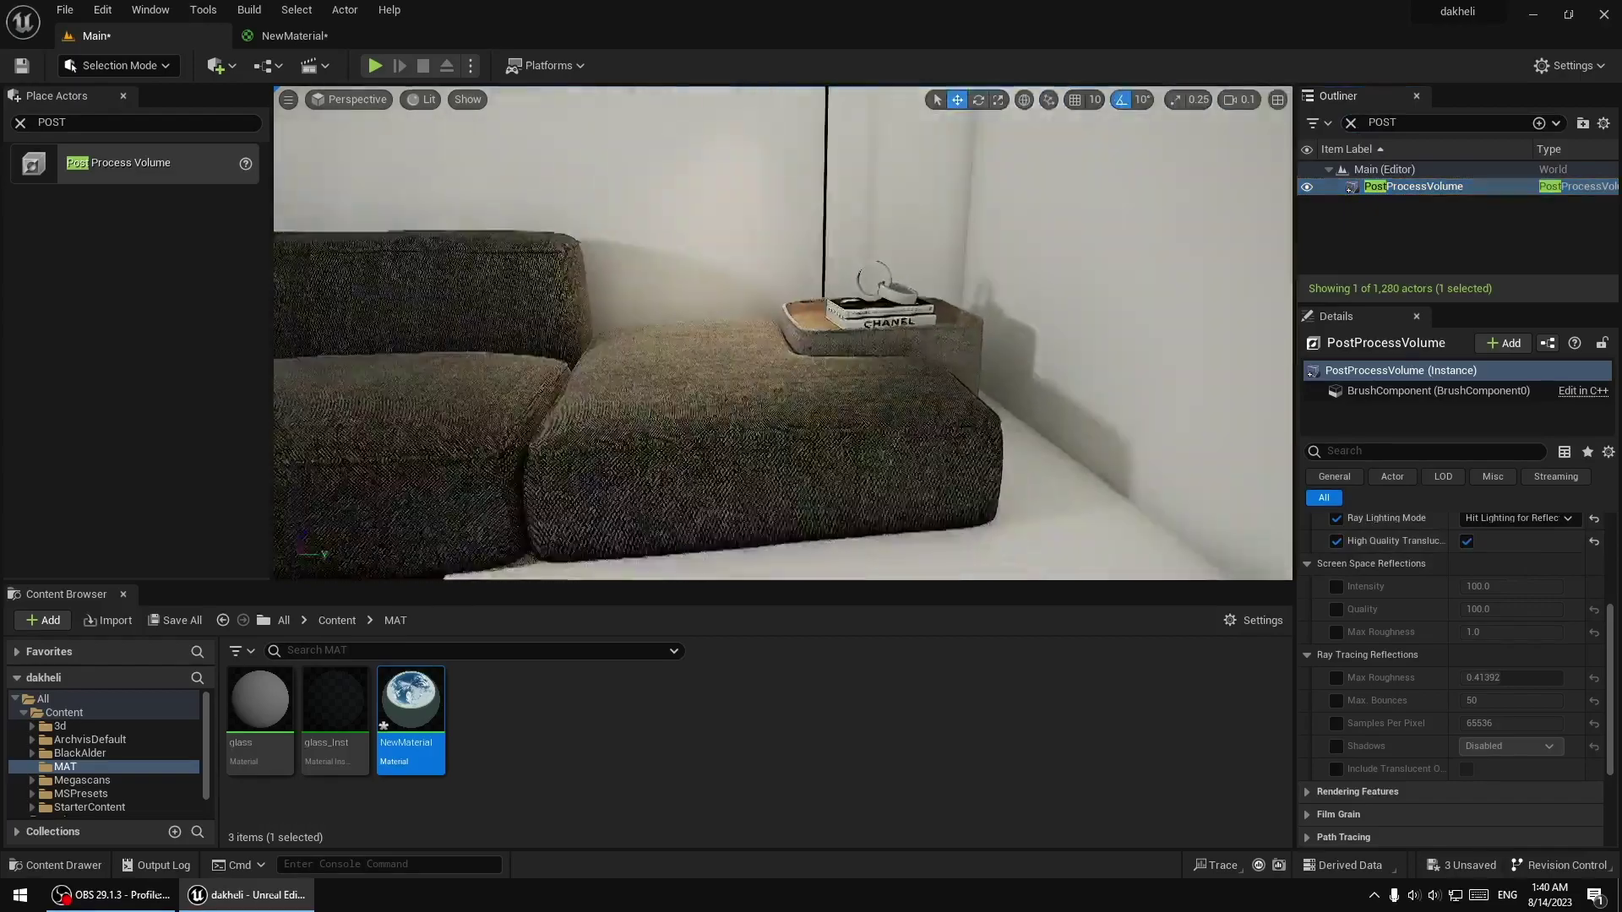
pyautogui.moveTo(949, 391); pyautogui.dragTo(949, 391, button='right')
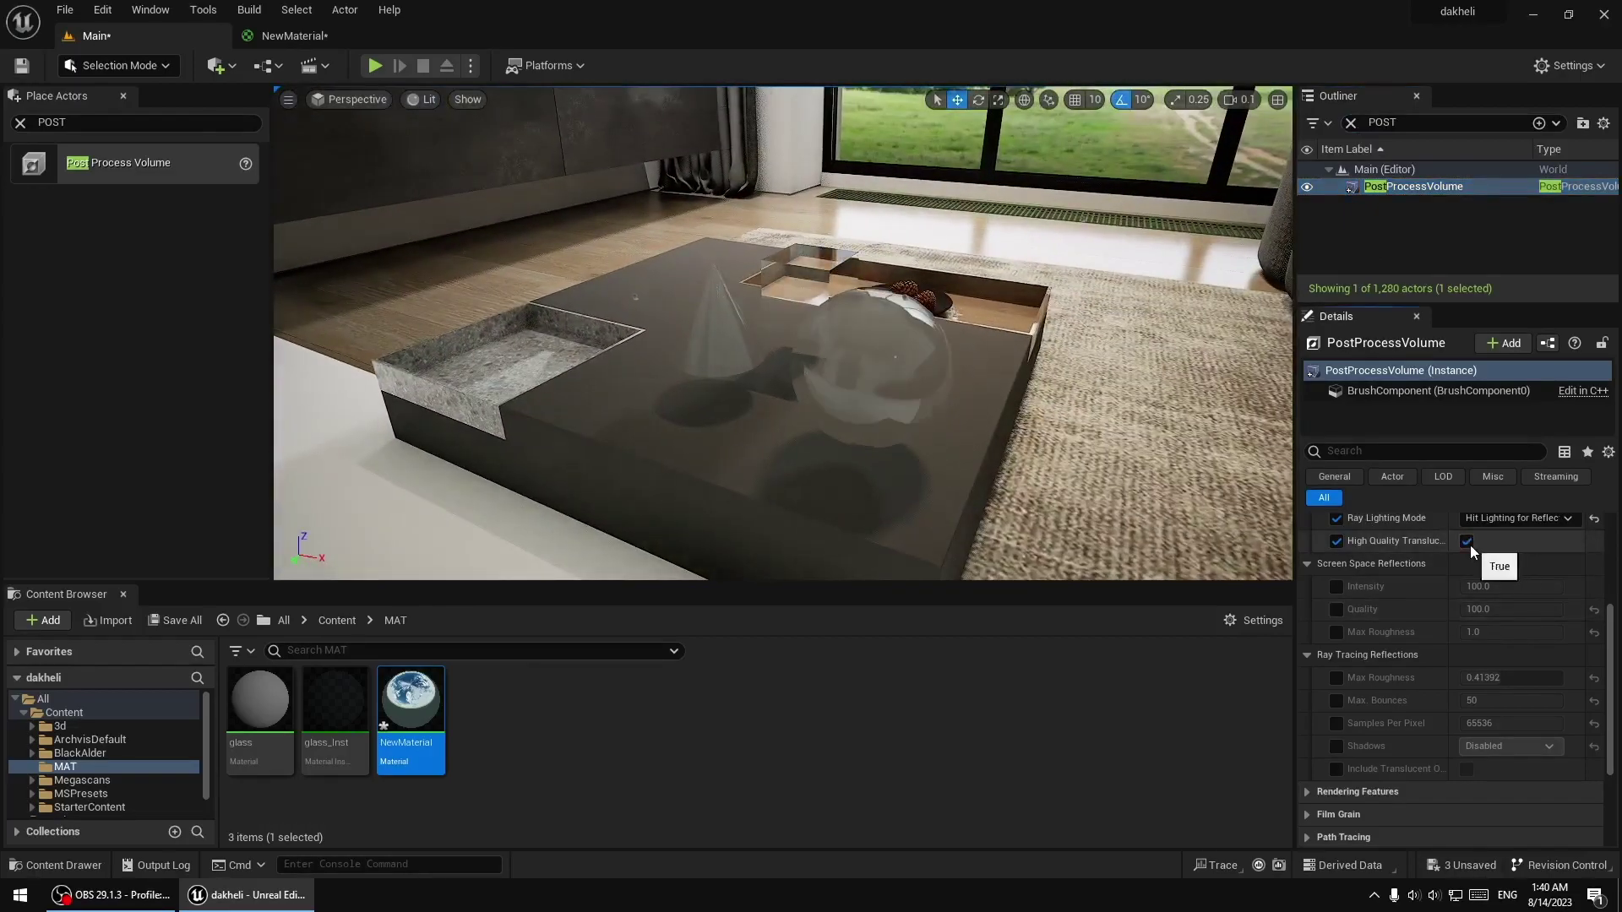
pyautogui.moveTo(782, 338); pyautogui.dragTo(760, 355, button='right')
pyautogui.click(1333, 585)
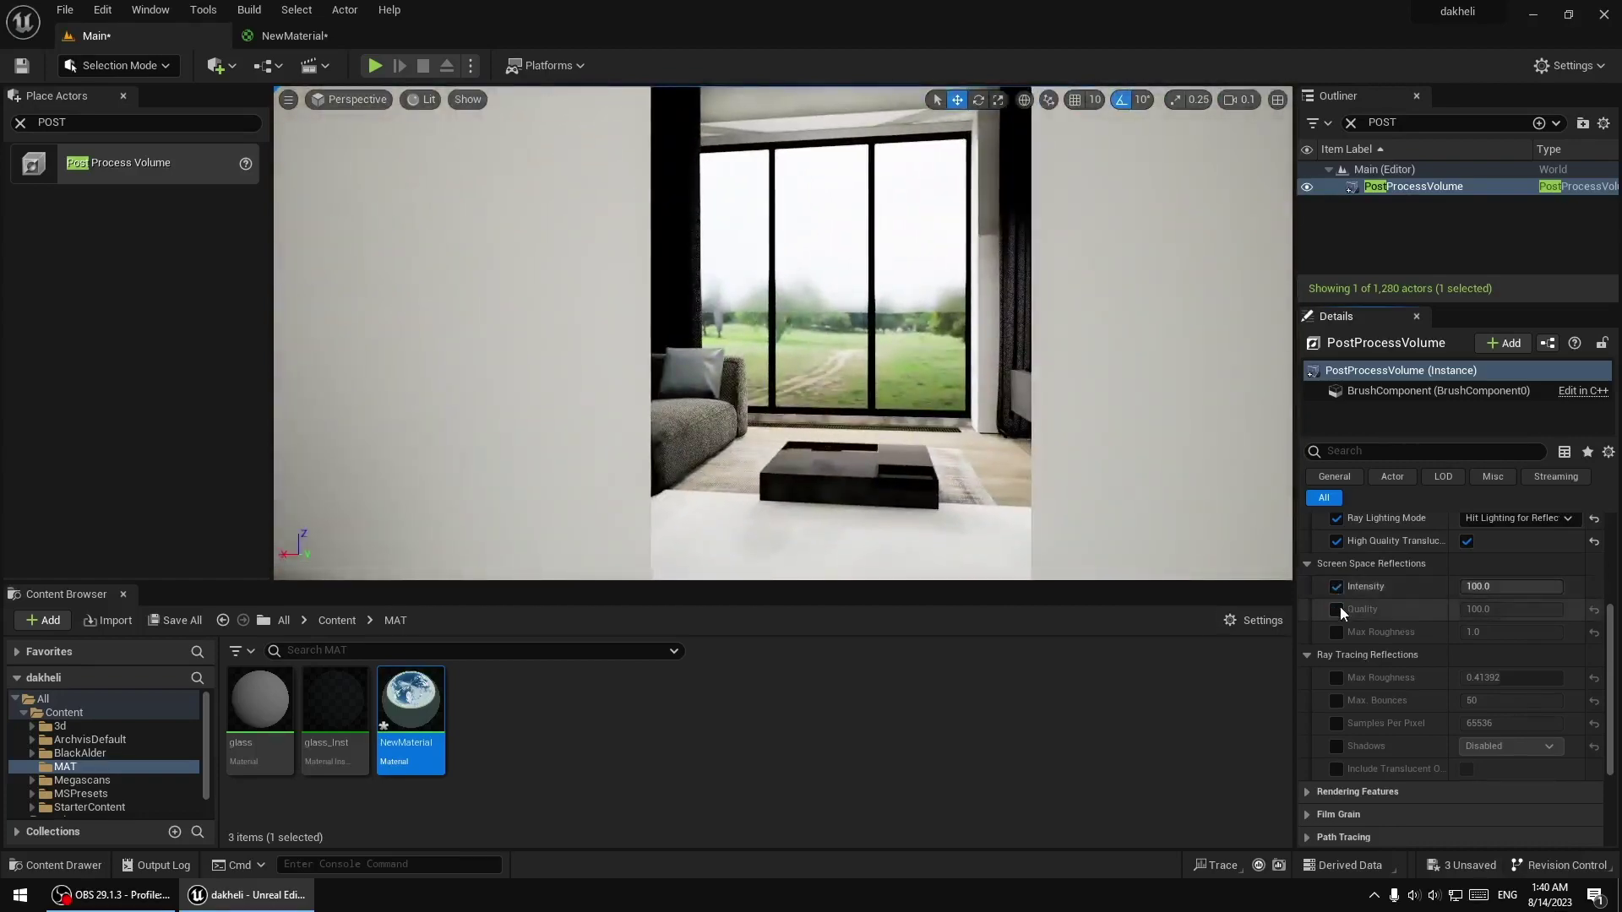
pyautogui.click(1338, 609)
pyautogui.click(1338, 632)
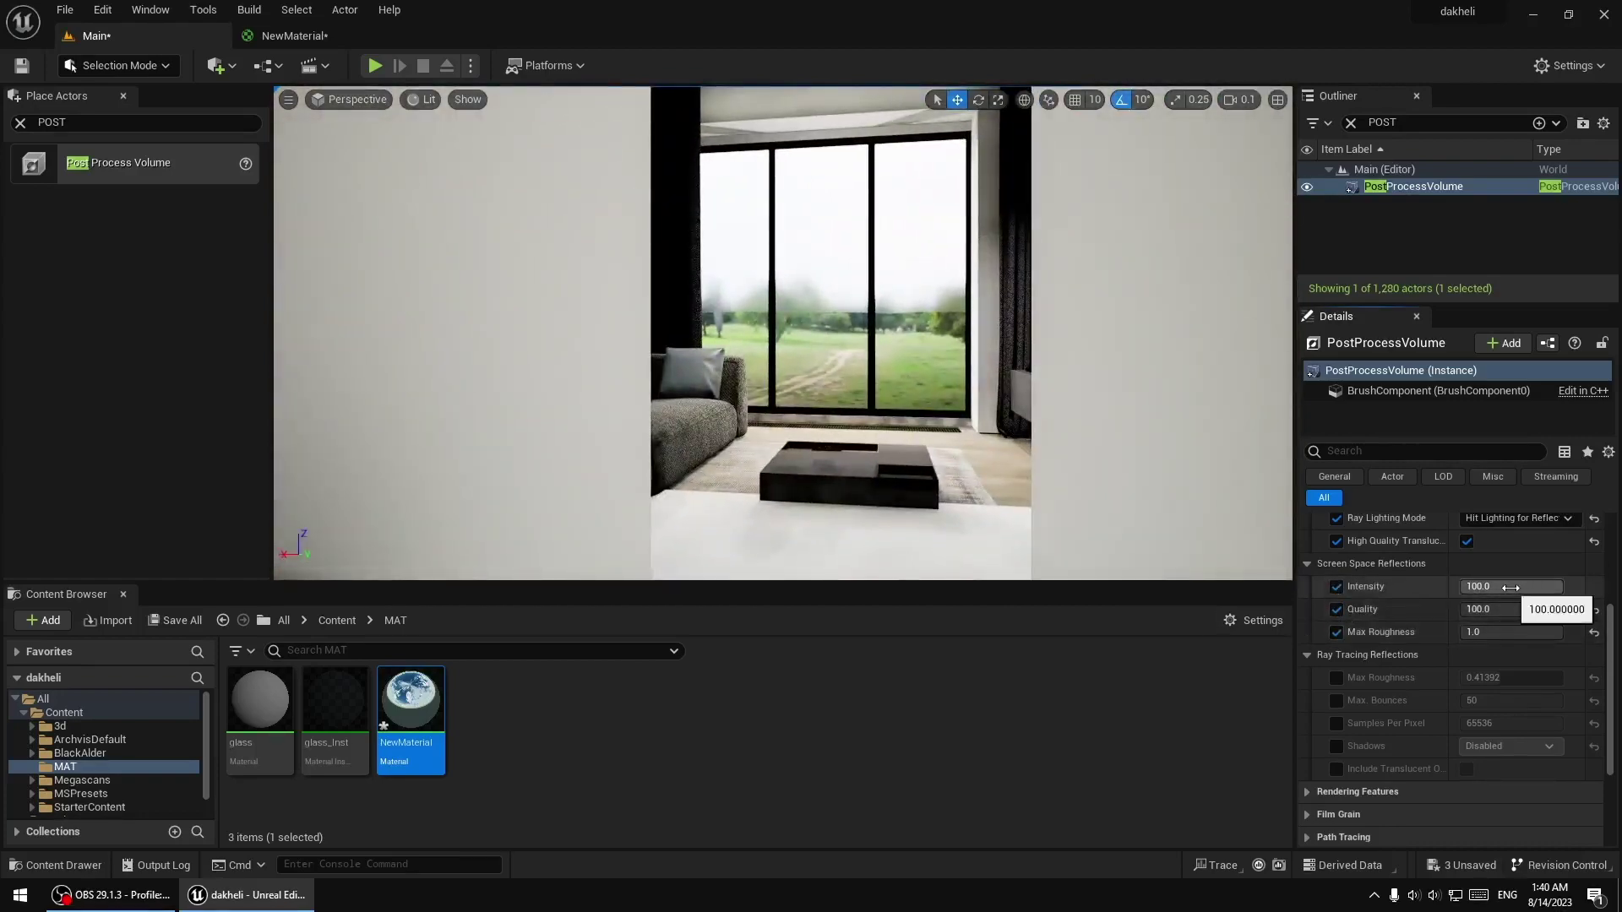
# Enable ray-traced reflection overrides (max roughness, 50 bounces, 65536 samples, translucency), keeping Hard Shadows
pyautogui.click(1336, 678)
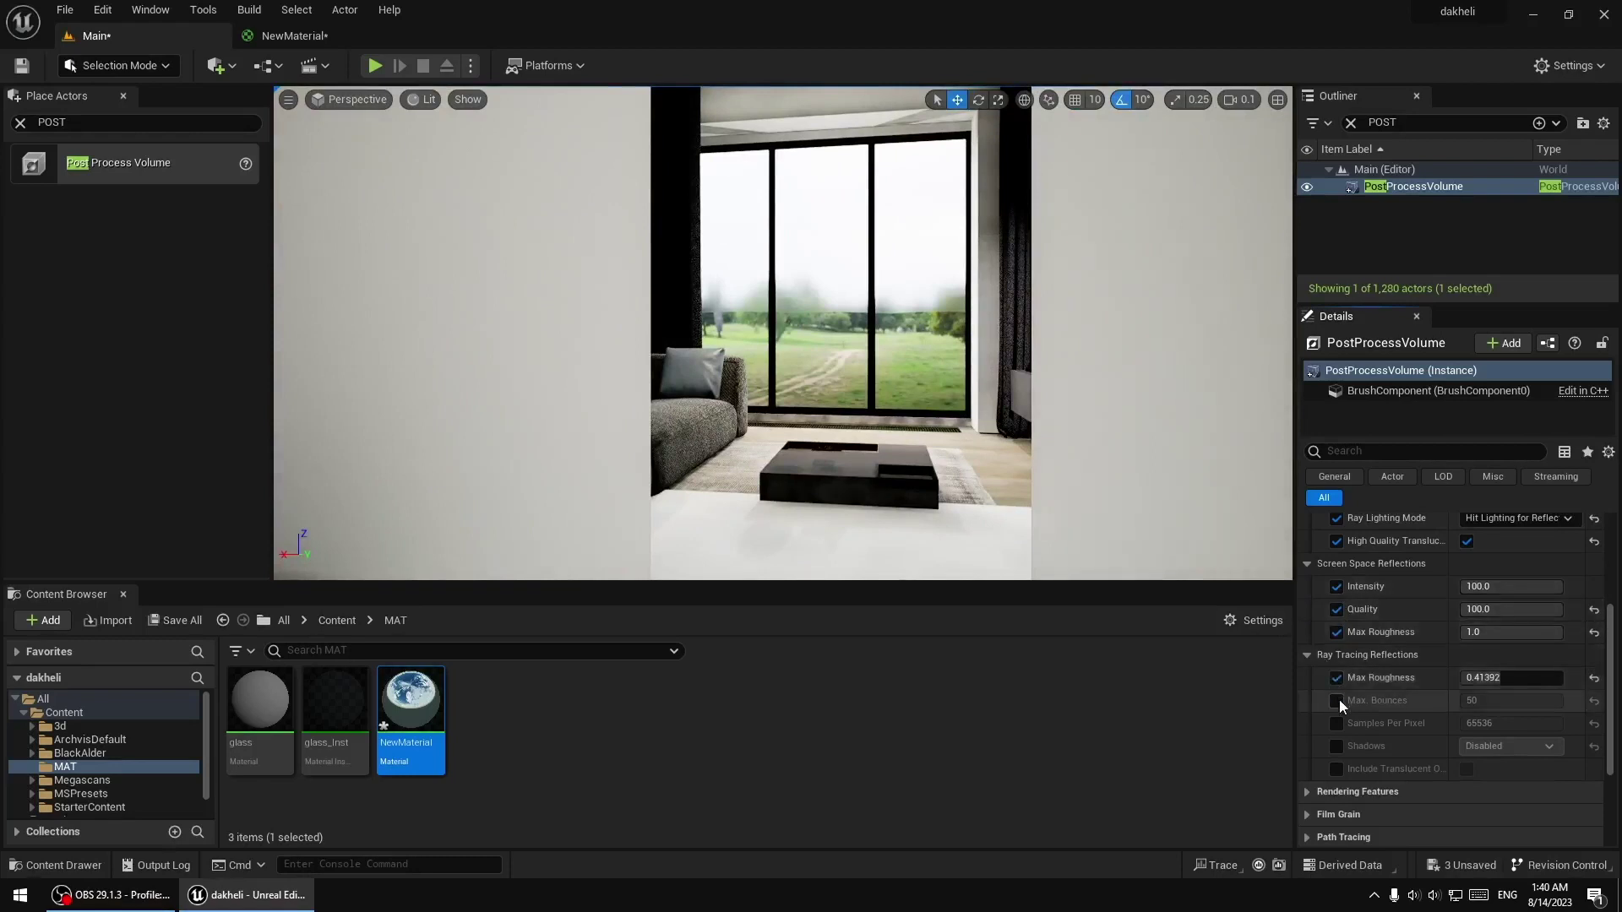
pyautogui.click(1337, 700)
pyautogui.click(1336, 723)
pyautogui.click(1336, 746)
pyautogui.click(1337, 768)
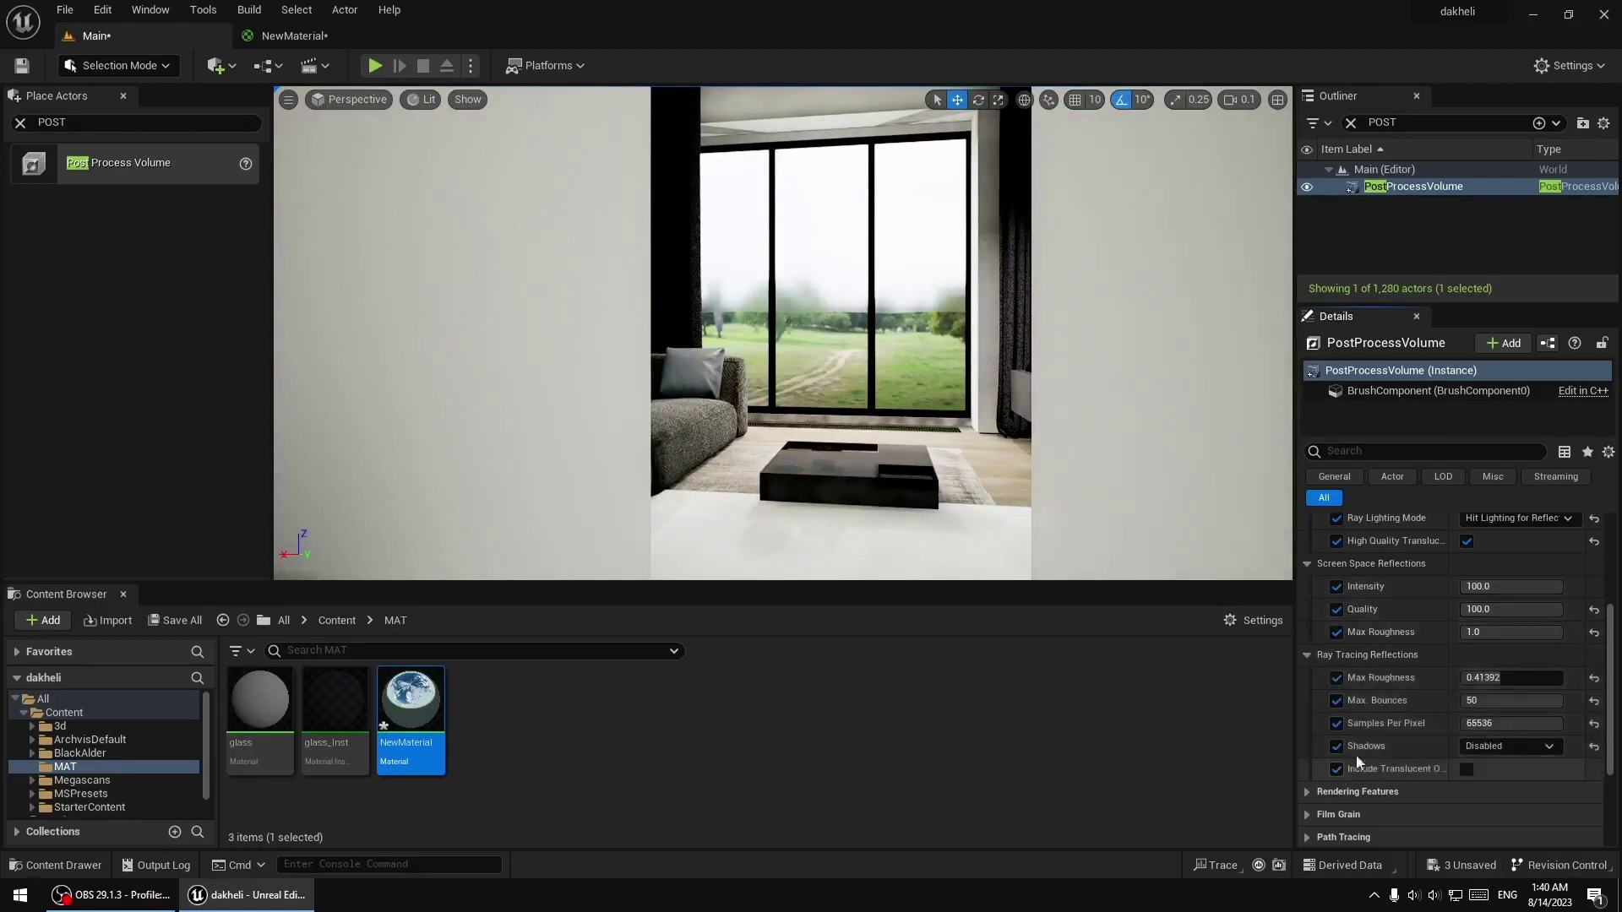
pyautogui.click(1516, 746)
pyautogui.click(1487, 794)
pyautogui.click(1508, 746)
pyautogui.click(1485, 780)
# Expand Rendering Features, then frame the PostProcessVolume in the viewport
pyautogui.click(1318, 794)
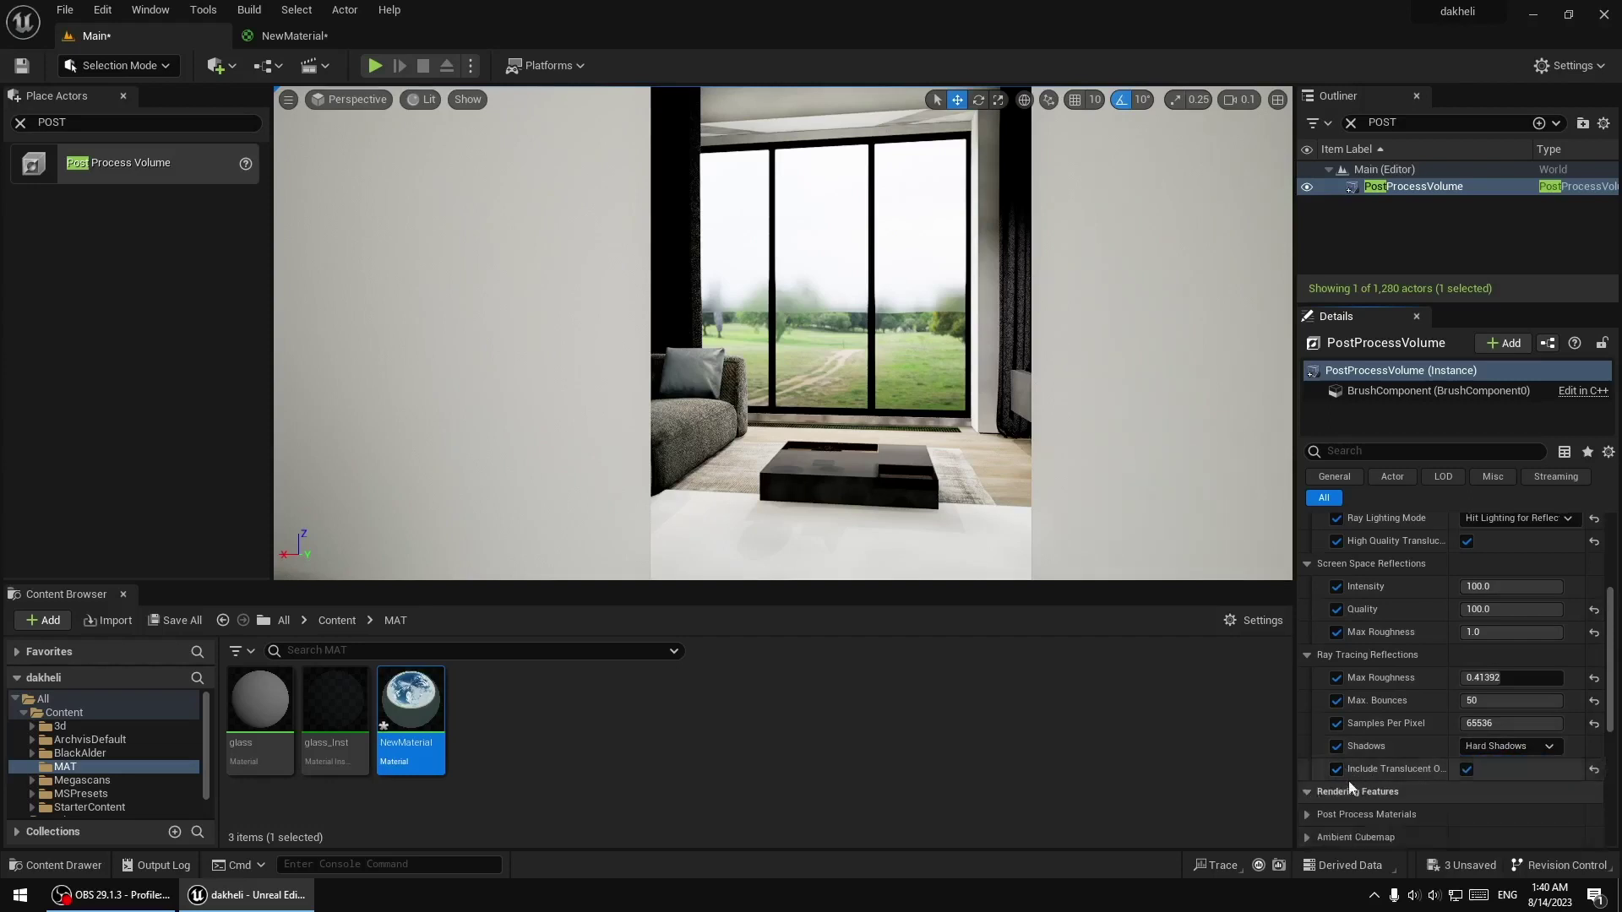
pyautogui.scroll(-2, 1321, 743)
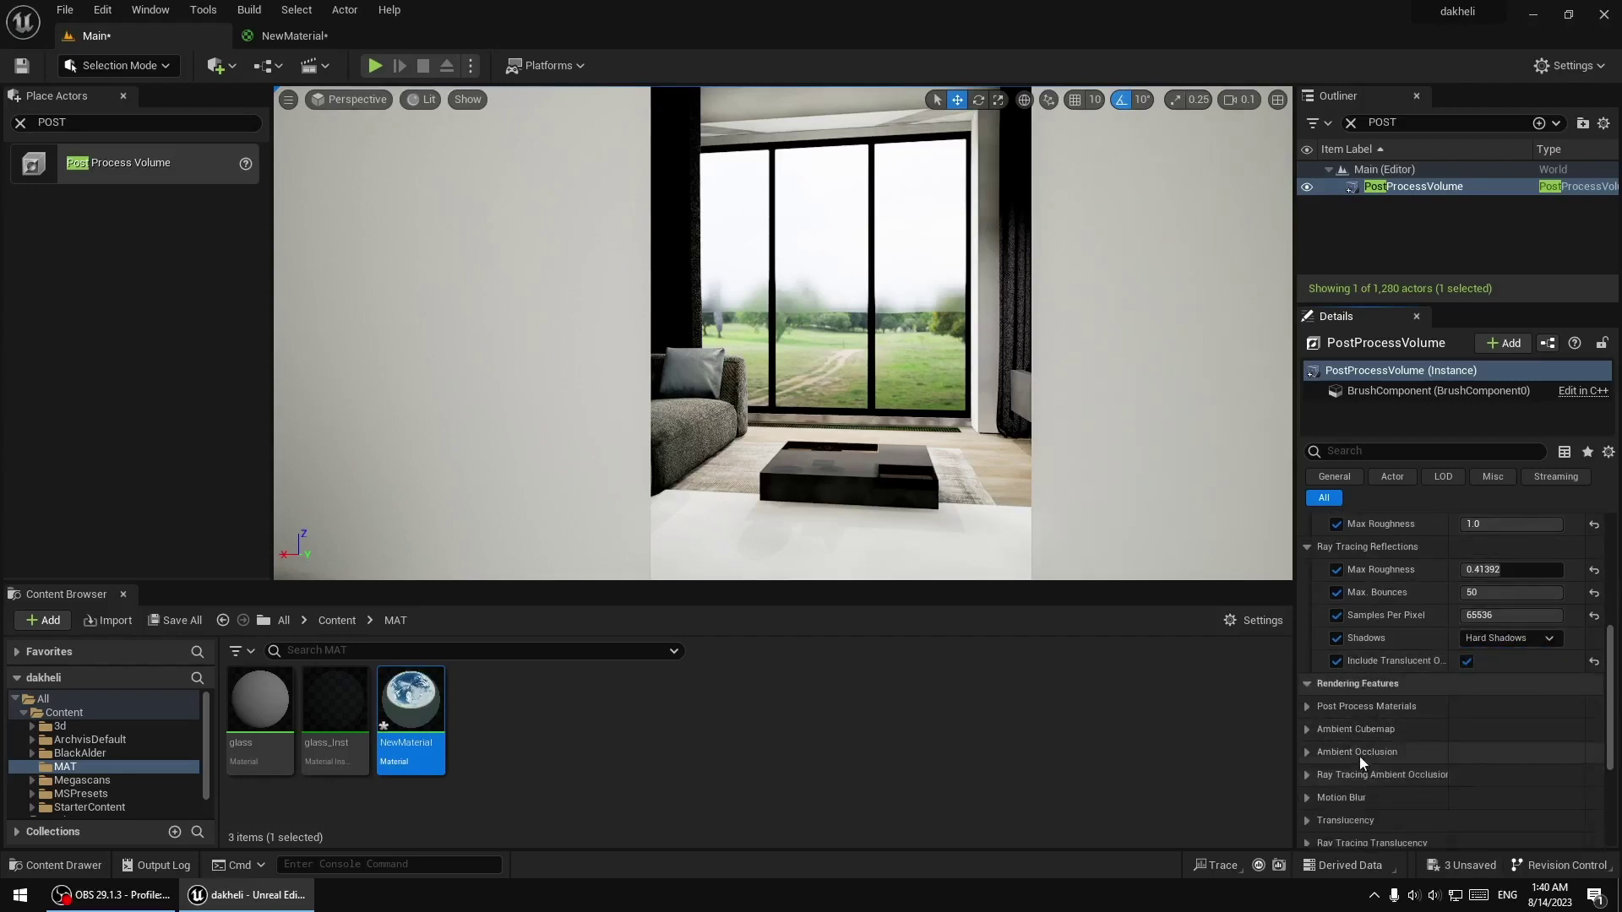
pyautogui.scroll(1, 1369, 727)
pyautogui.scroll(2, 1372, 711)
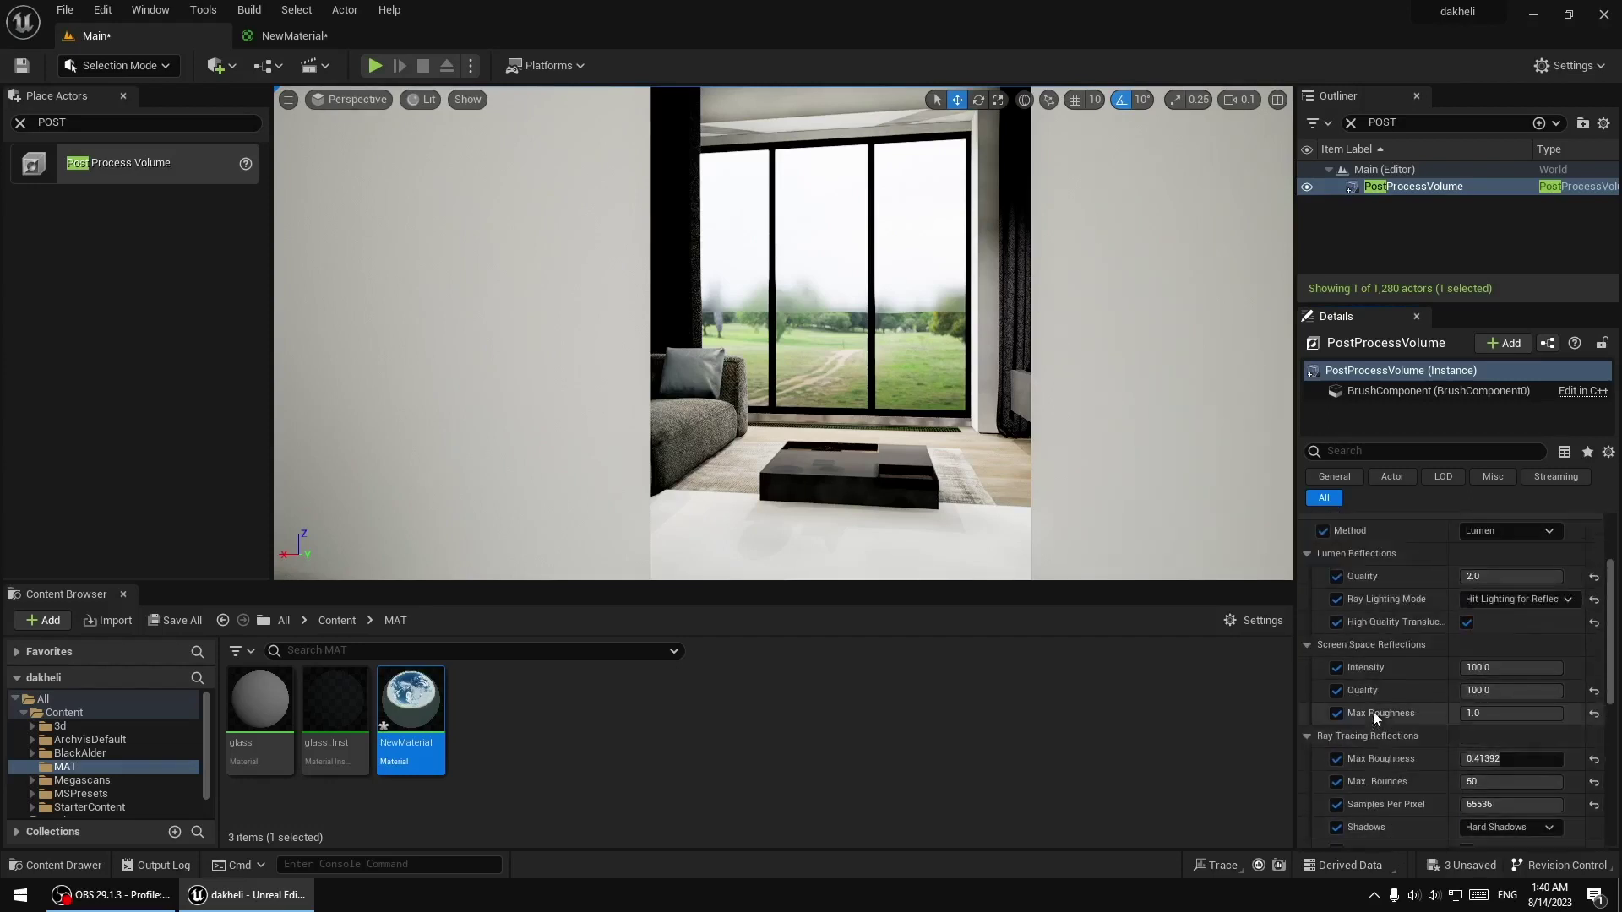
pyautogui.scroll(2, 1408, 670)
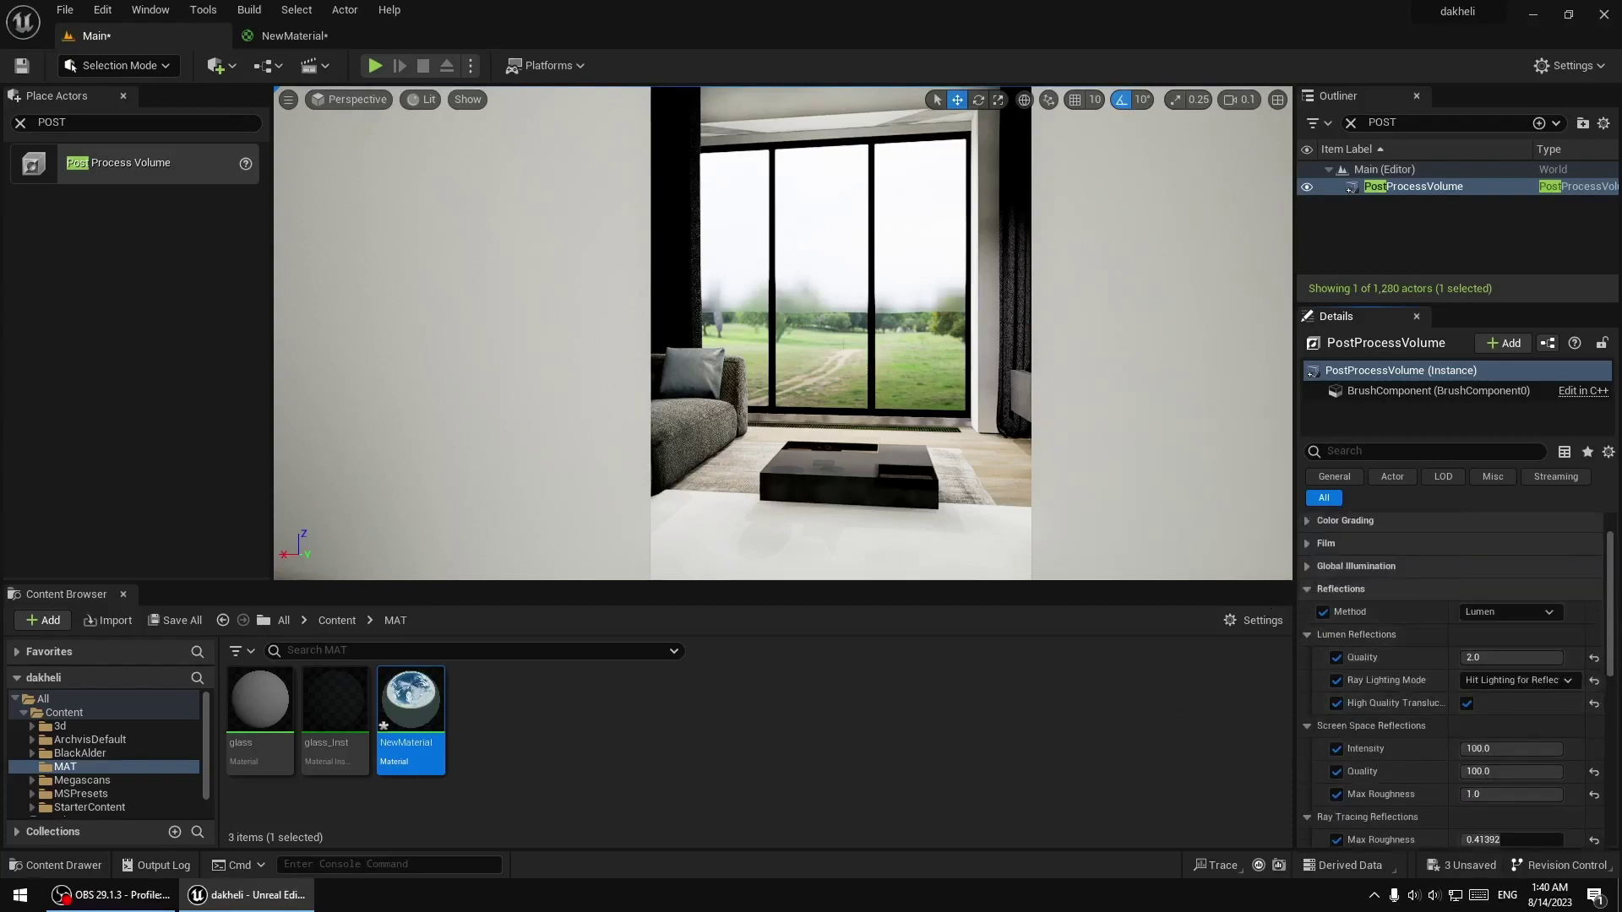
pyautogui.doubleClick(1350, 187)
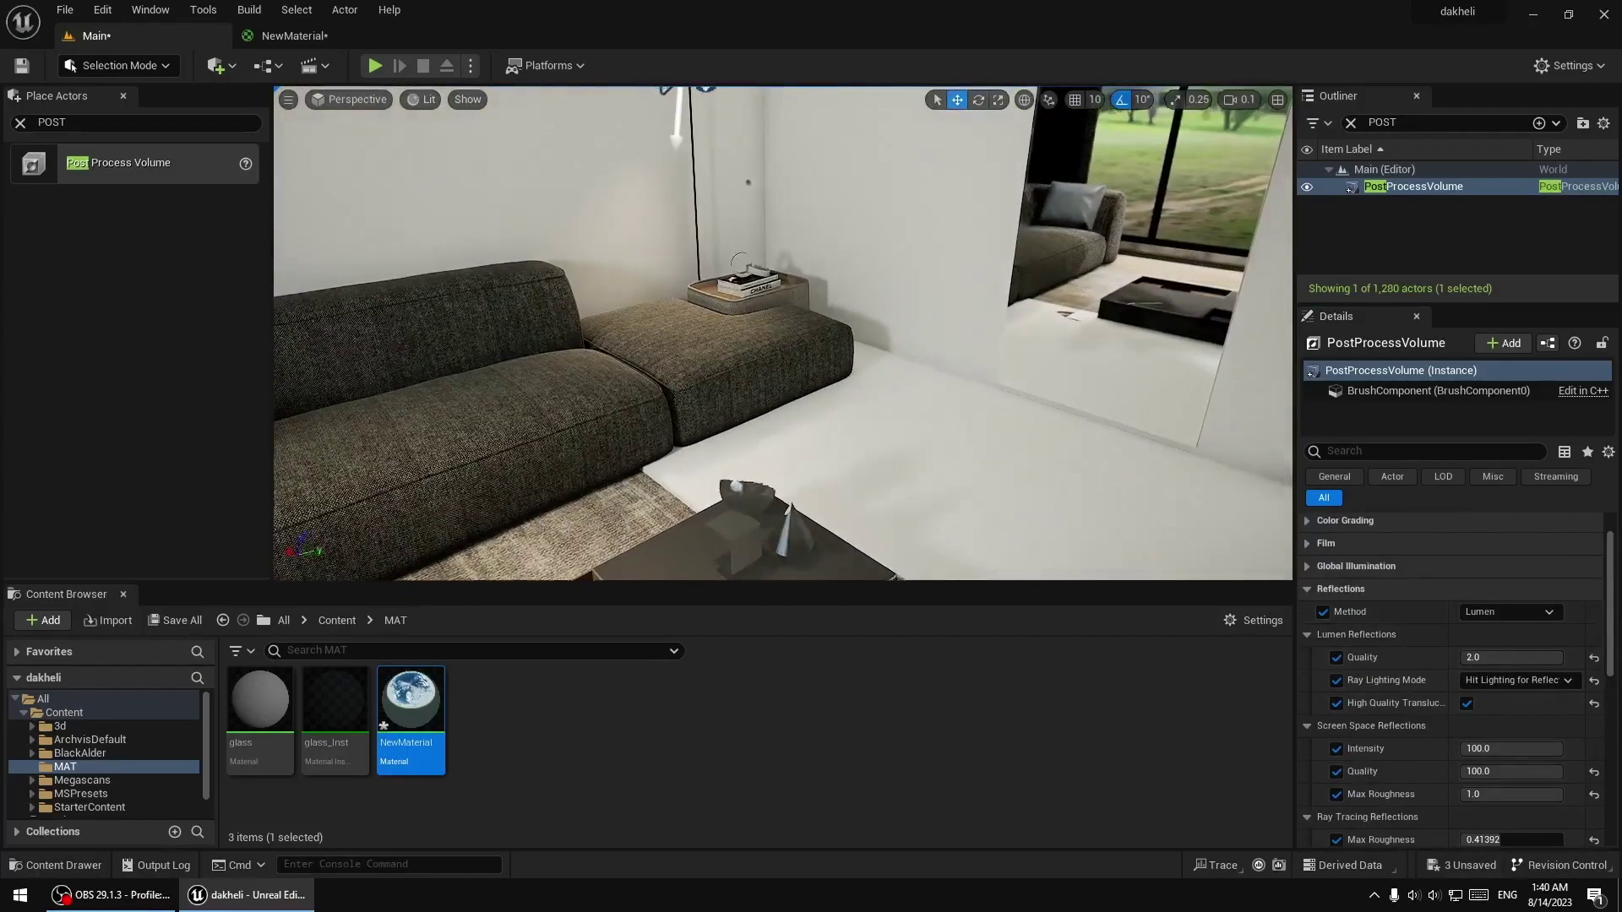
pyautogui.click(782, 439)
pyautogui.moveTo(783, 438); pyautogui.dragTo(782, 439, button='right')
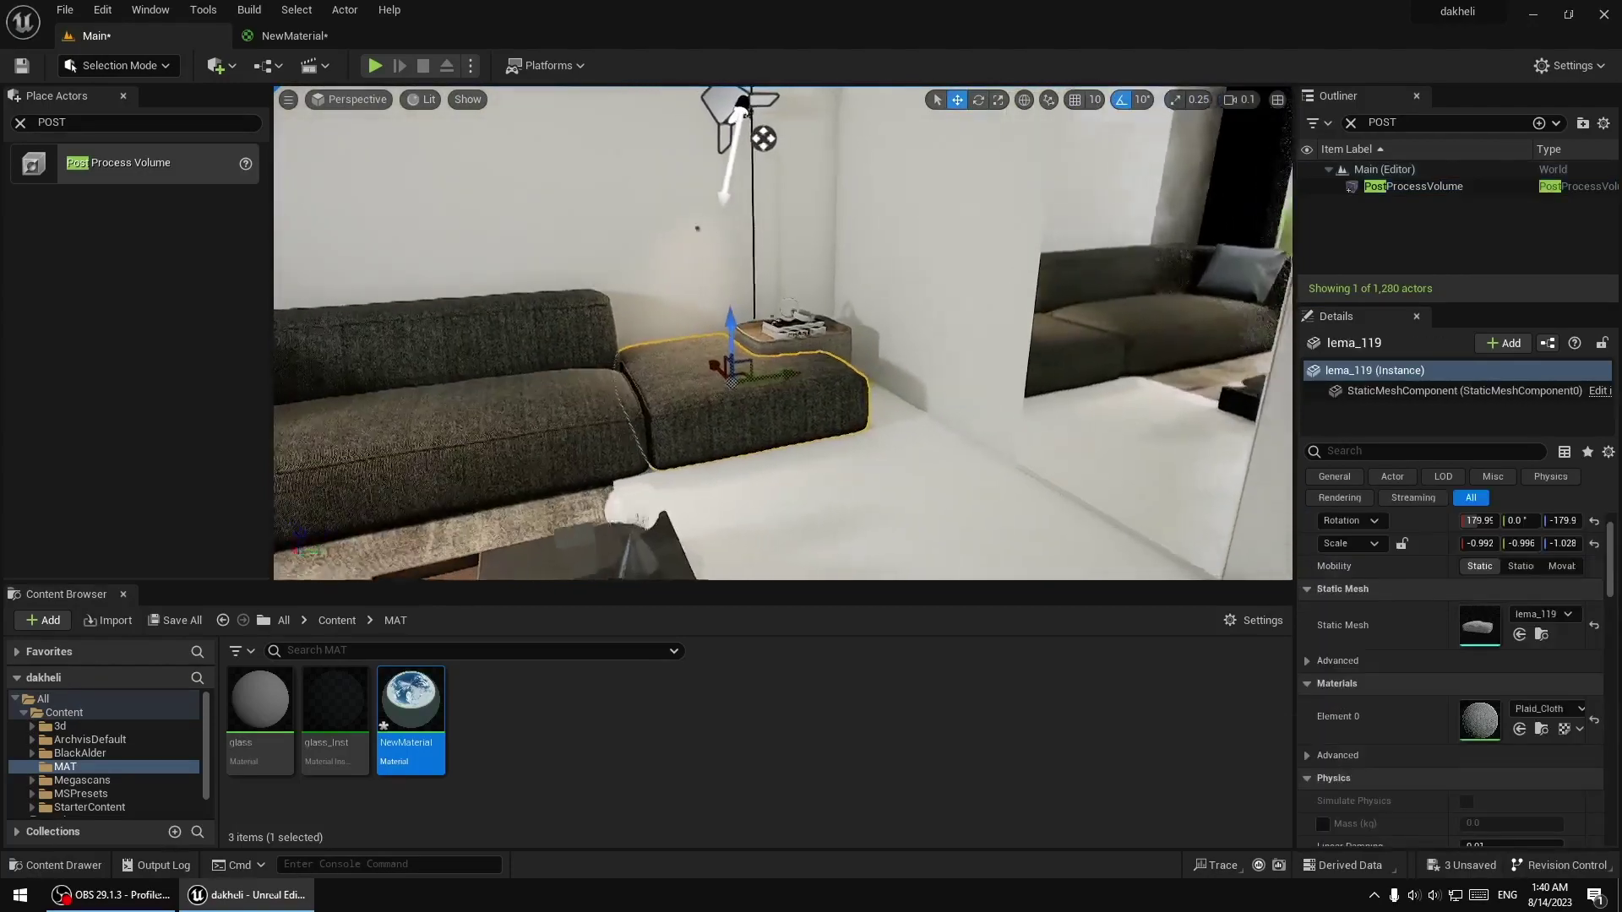
pyautogui.moveTo(608, 360); pyautogui.dragTo(608, 360, button='right')
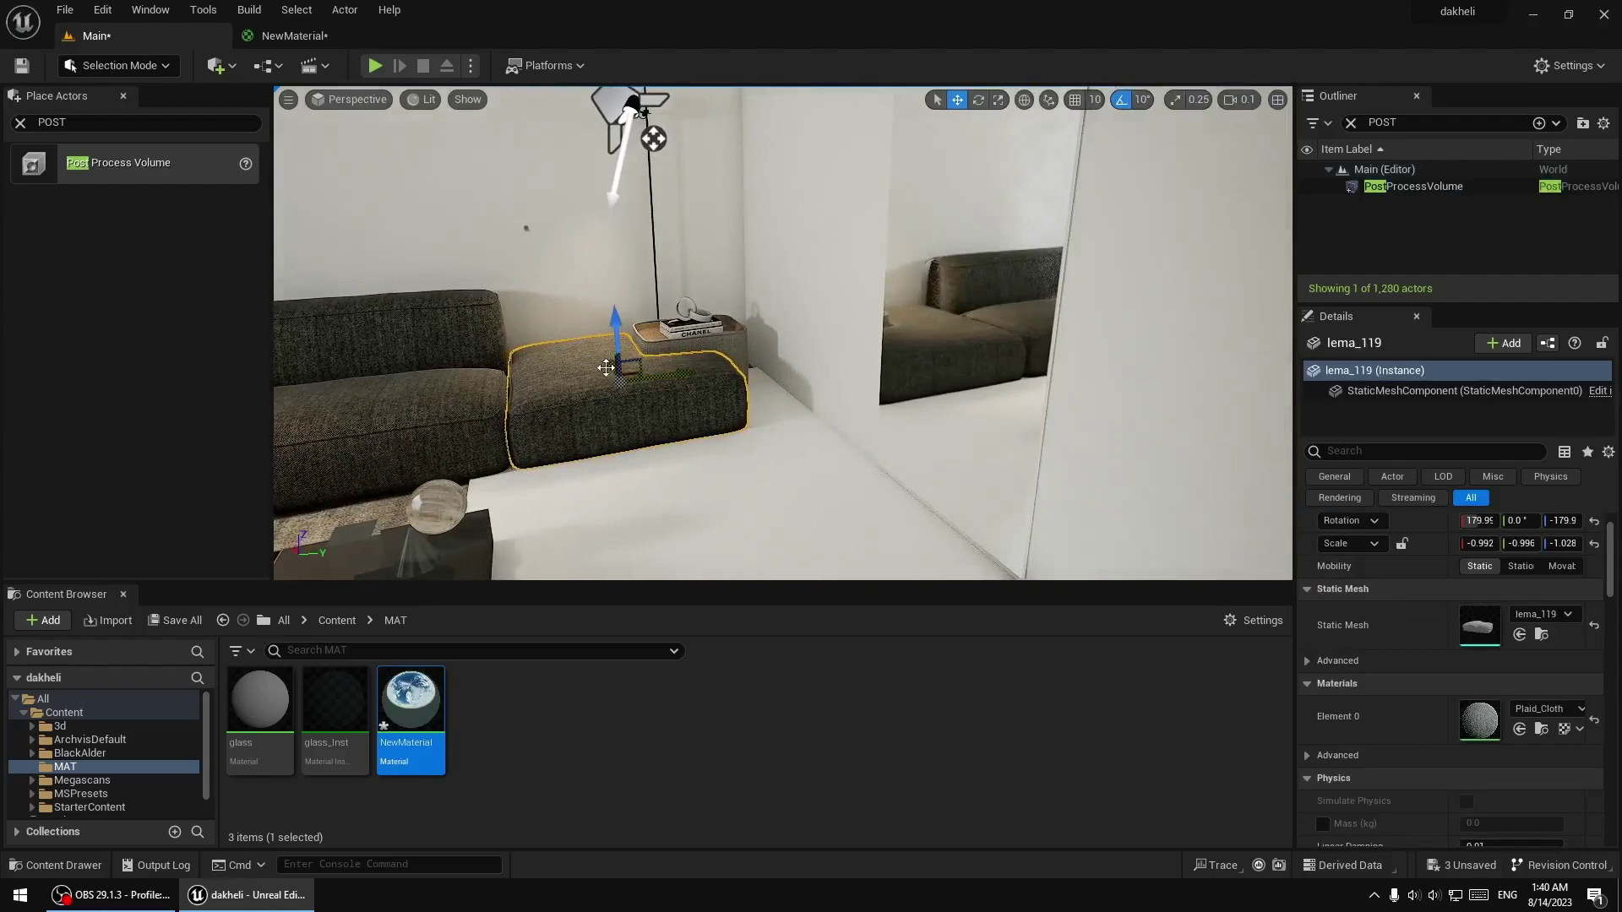
pyautogui.moveTo(607, 367); pyautogui.dragTo(627, 369)
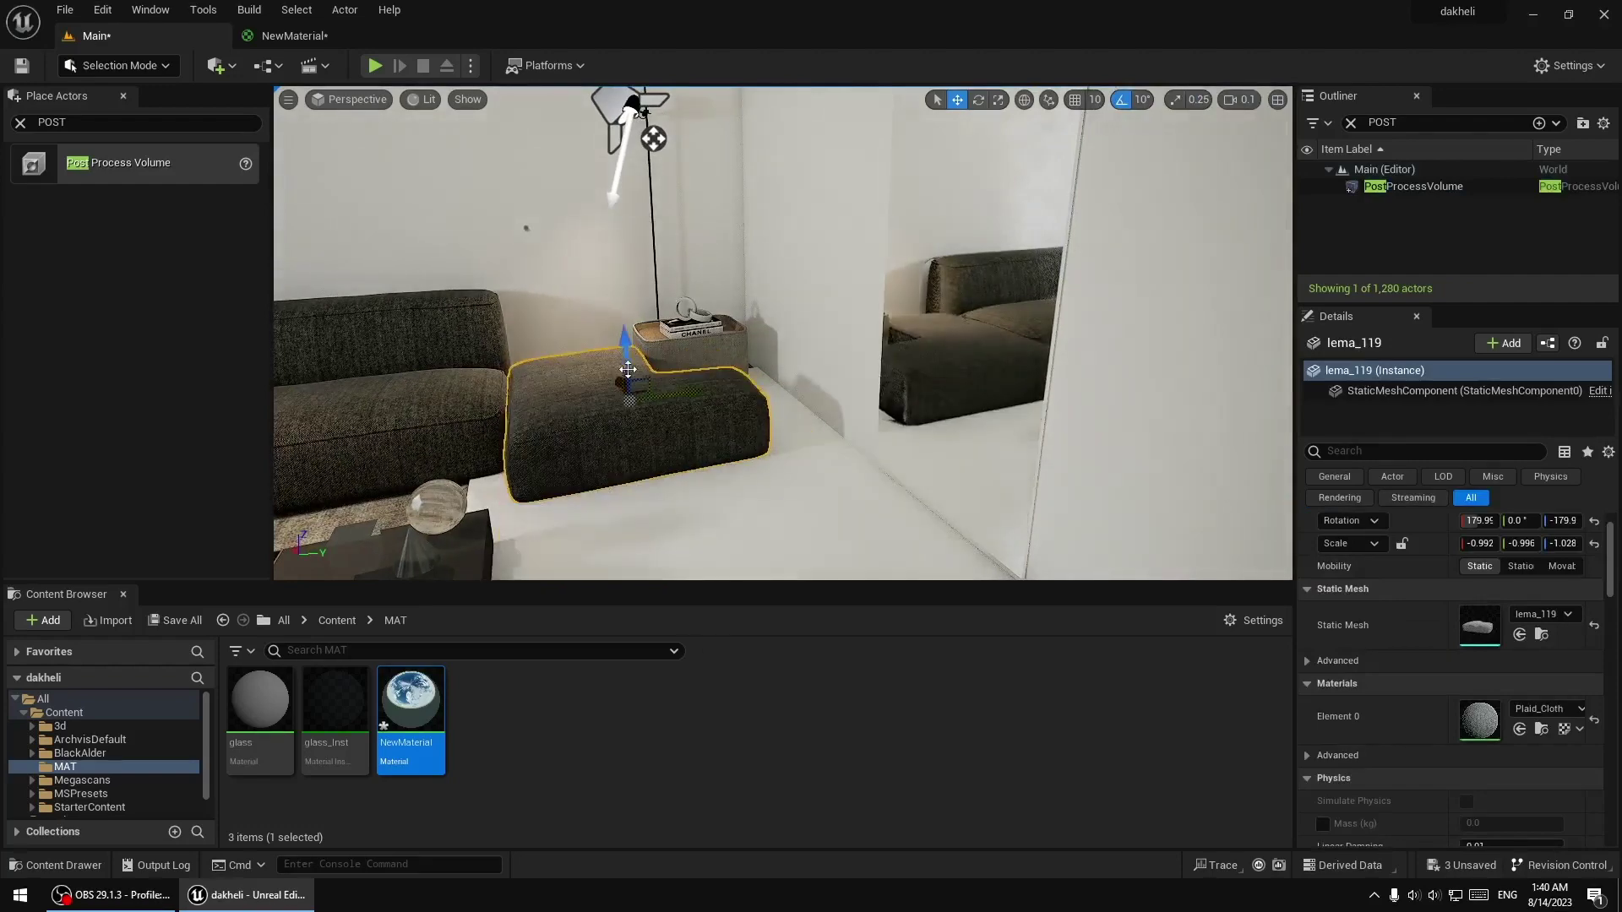
pyautogui.hotkey('ctrl', 'z')
pyautogui.moveTo(598, 454); pyautogui.dragTo(598, 454, button='right')
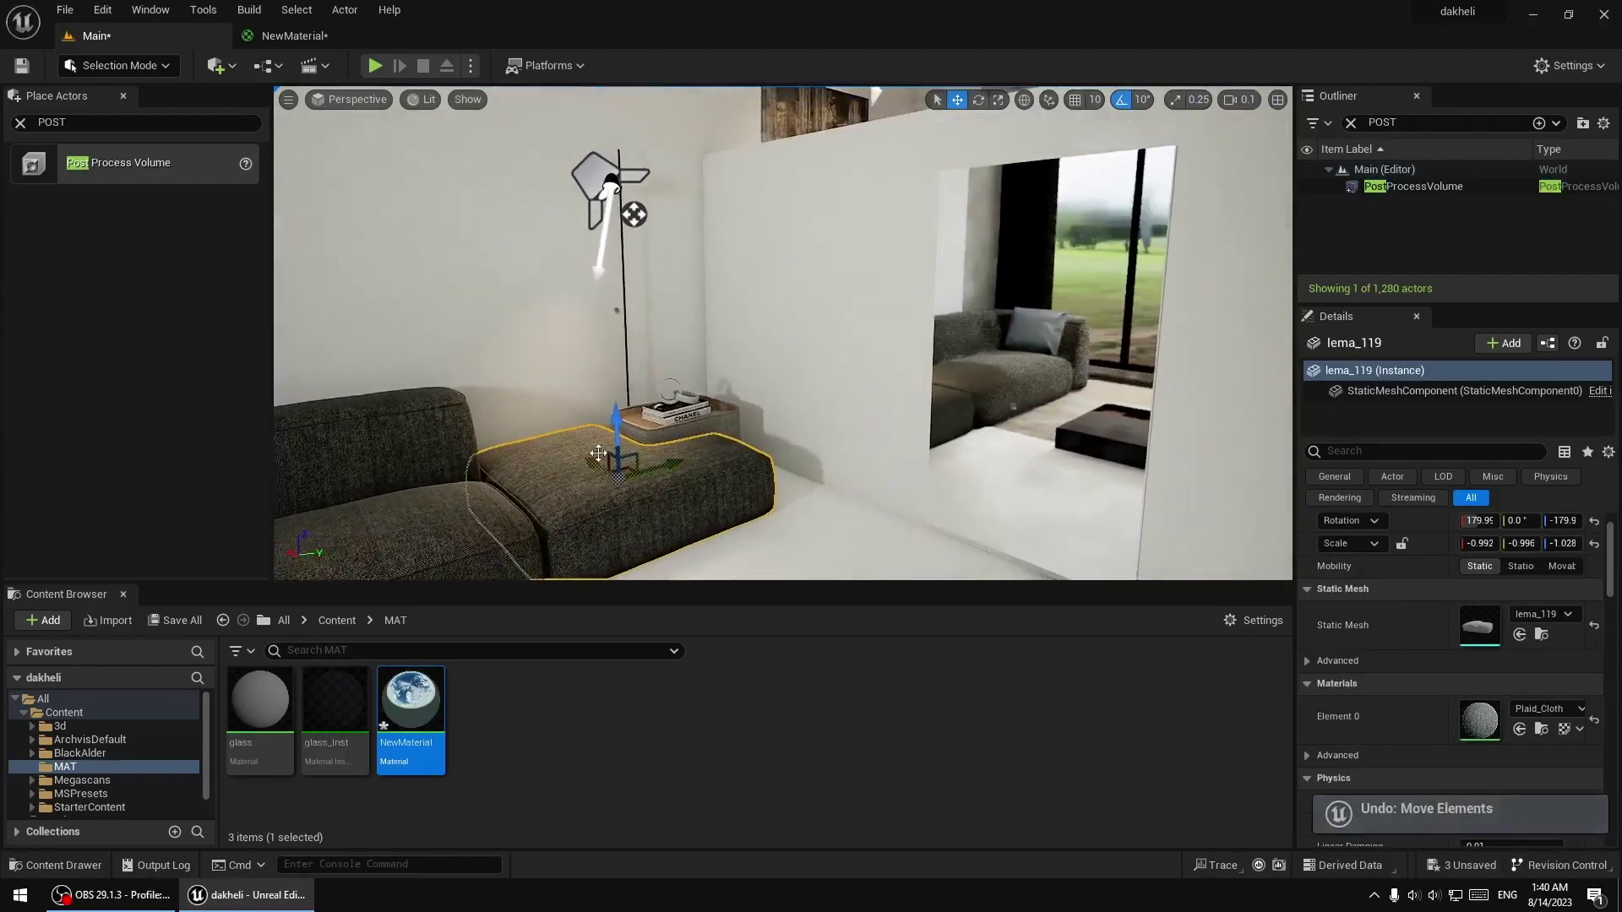
pyautogui.click(653, 398)
pyautogui.moveTo(699, 417); pyautogui.dragTo(912, 483)
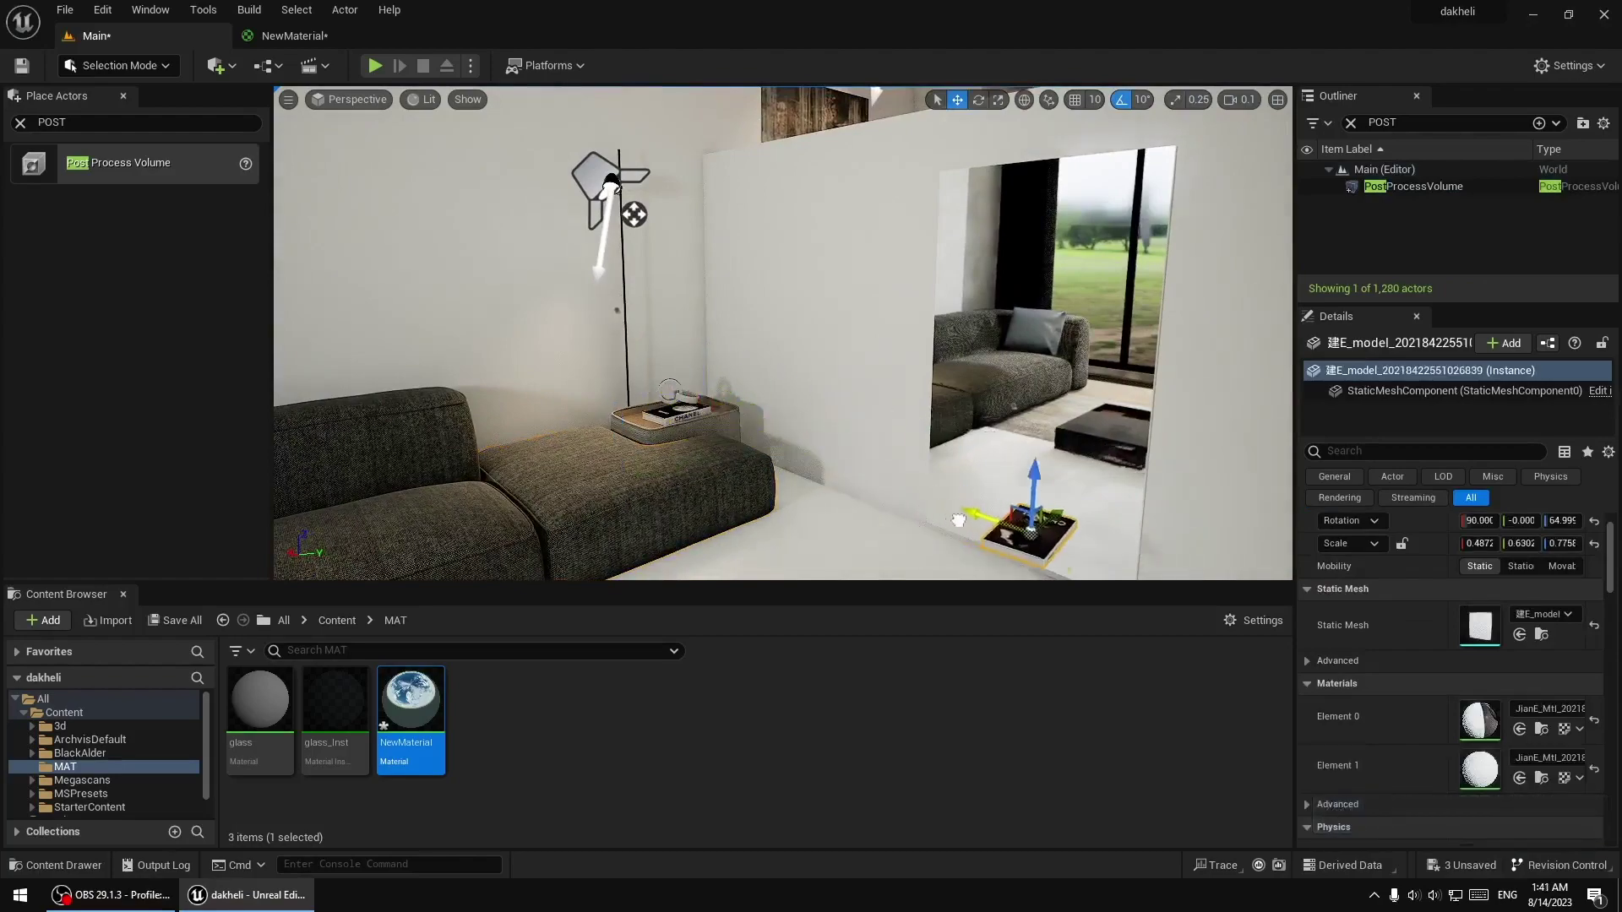
pyautogui.moveTo(912, 483)
pyautogui.mouseDown(button='right')
pyautogui.moveTo(912, 507)
pyautogui.moveTo(914, 484)
pyautogui.mouseUp(button='right')
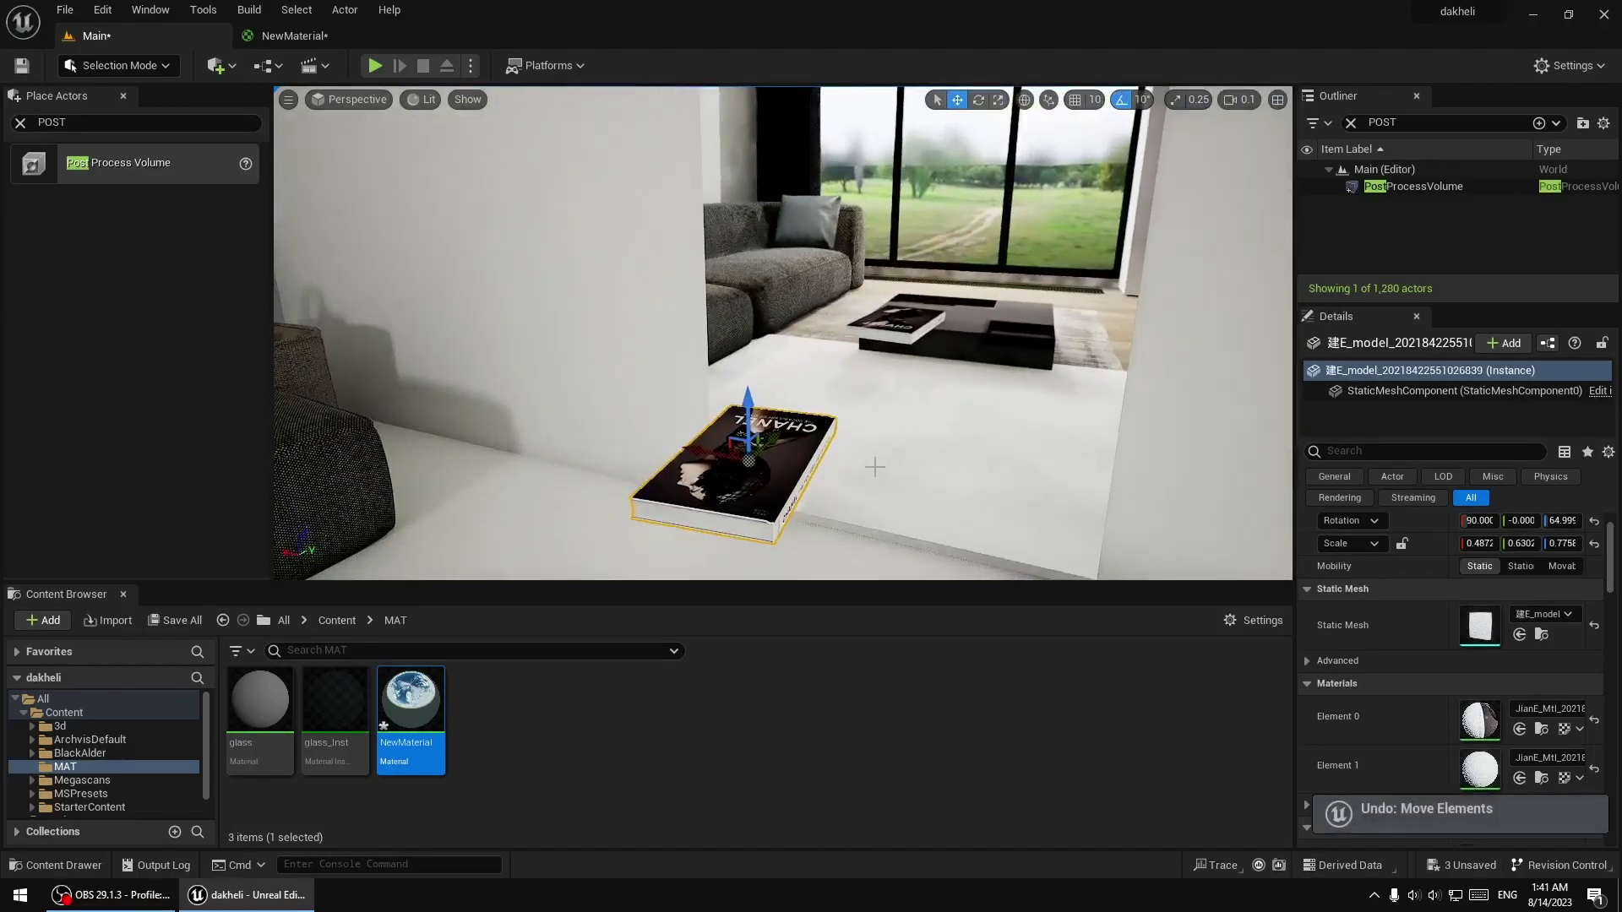
pyautogui.hotkey('ctrl', 'z')
pyautogui.moveTo(871, 463); pyautogui.dragTo(773, 473, button='right')
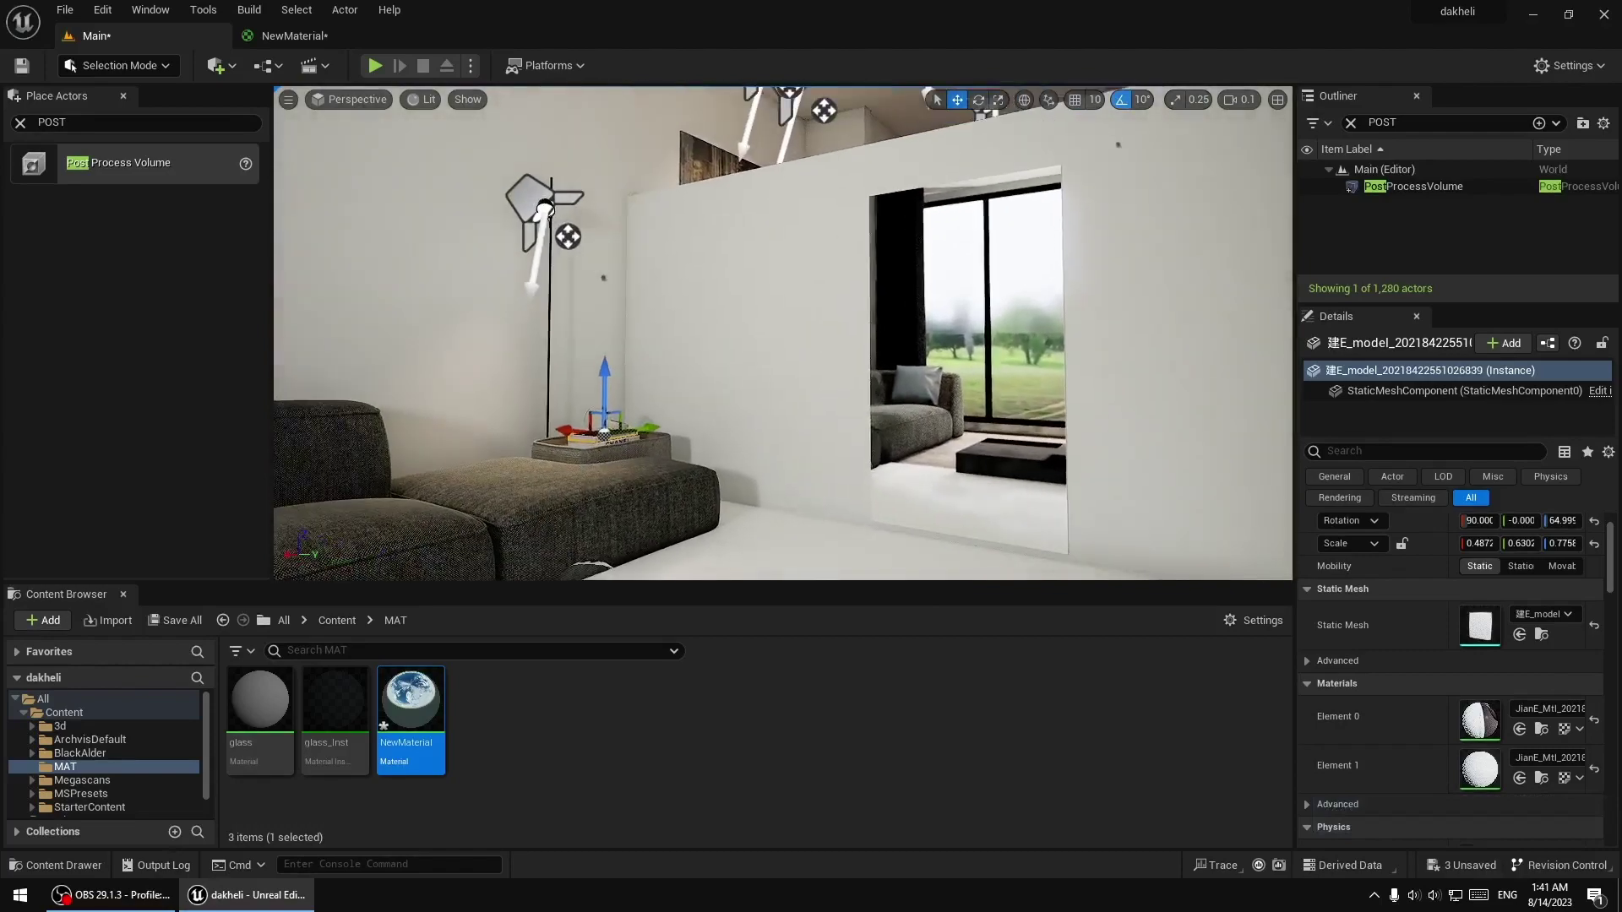
# Select the spotlight above the floor lamp and view the area around it
pyautogui.click(539, 209)
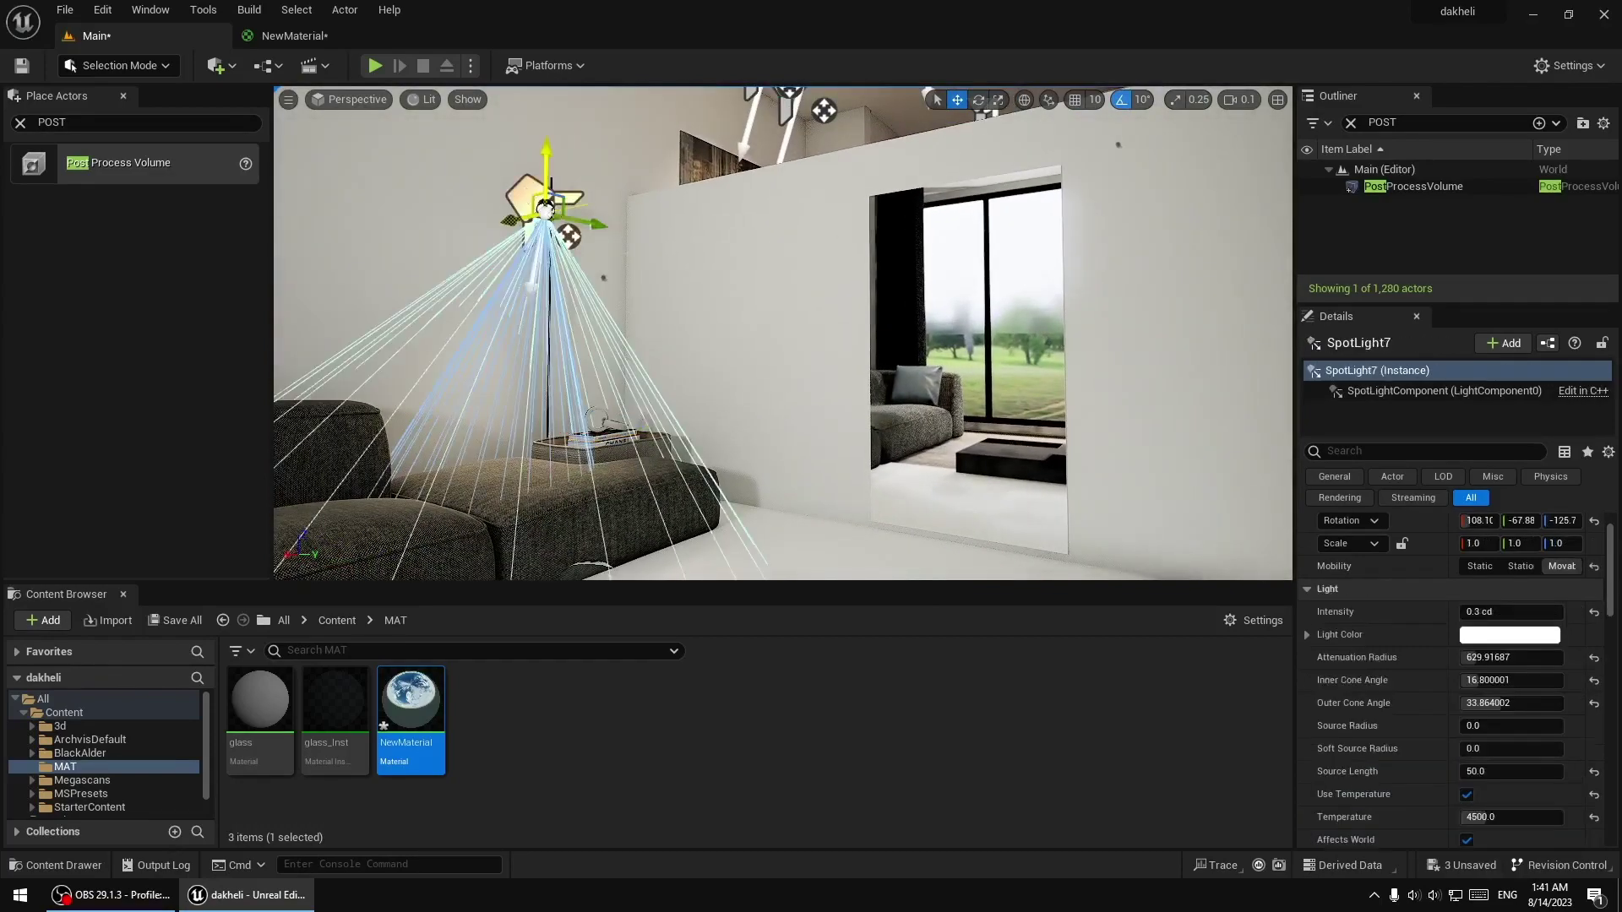
pyautogui.moveTo(773, 473); pyautogui.dragTo(761, 473, button='right')
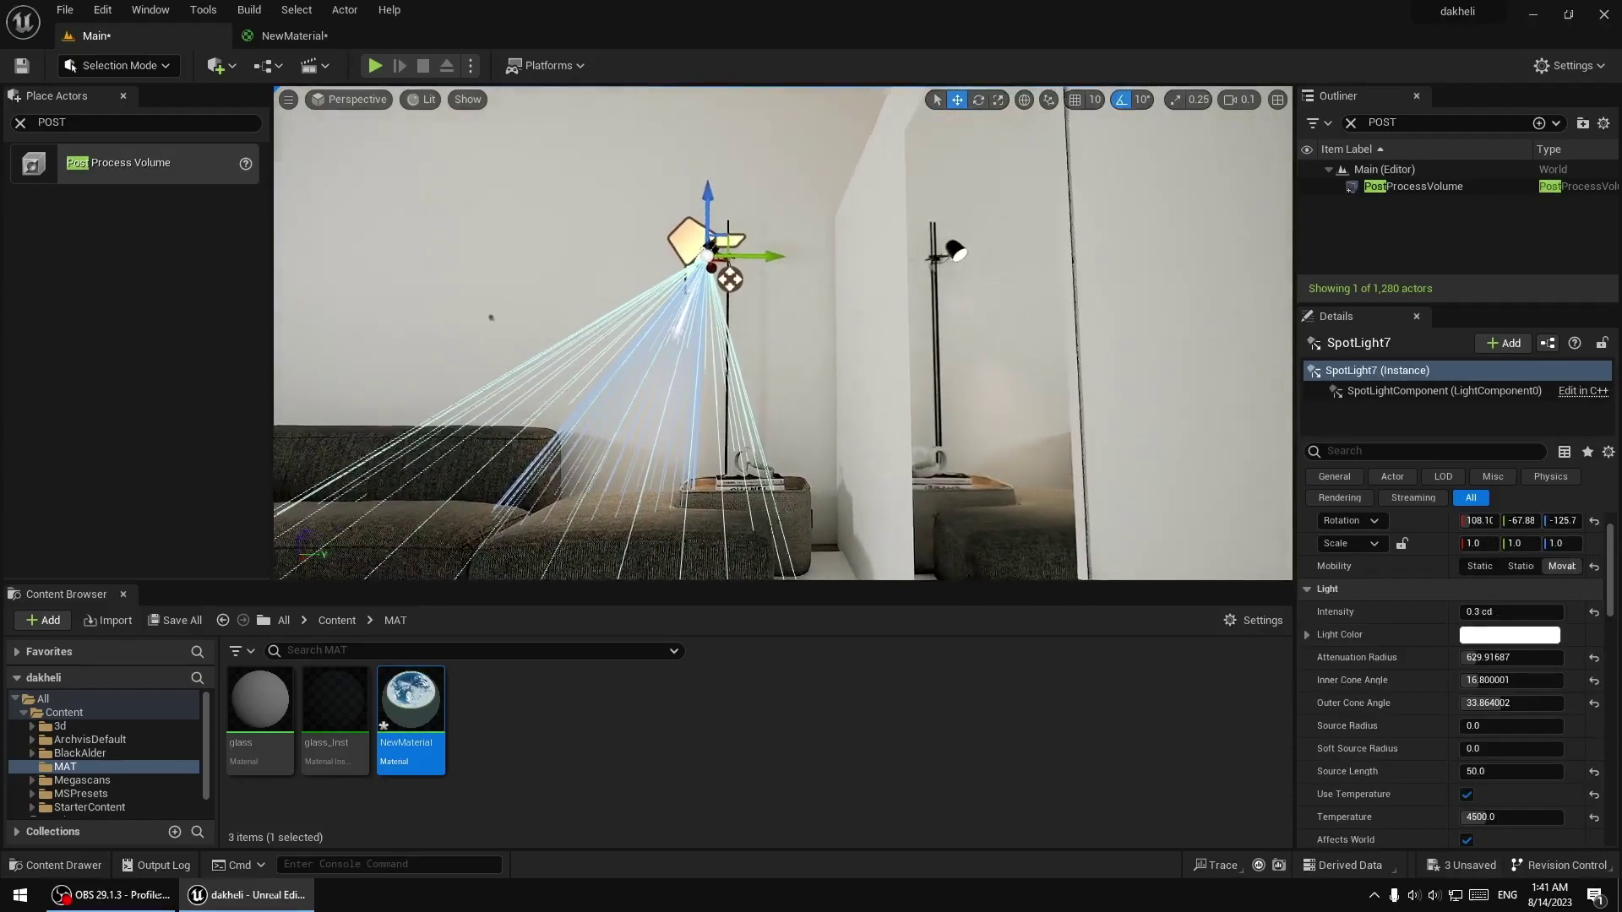
pyautogui.moveTo(760, 474); pyautogui.dragTo(752, 473, button='right')
pyautogui.moveTo(755, 337); pyautogui.dragTo(756, 337, button='right')
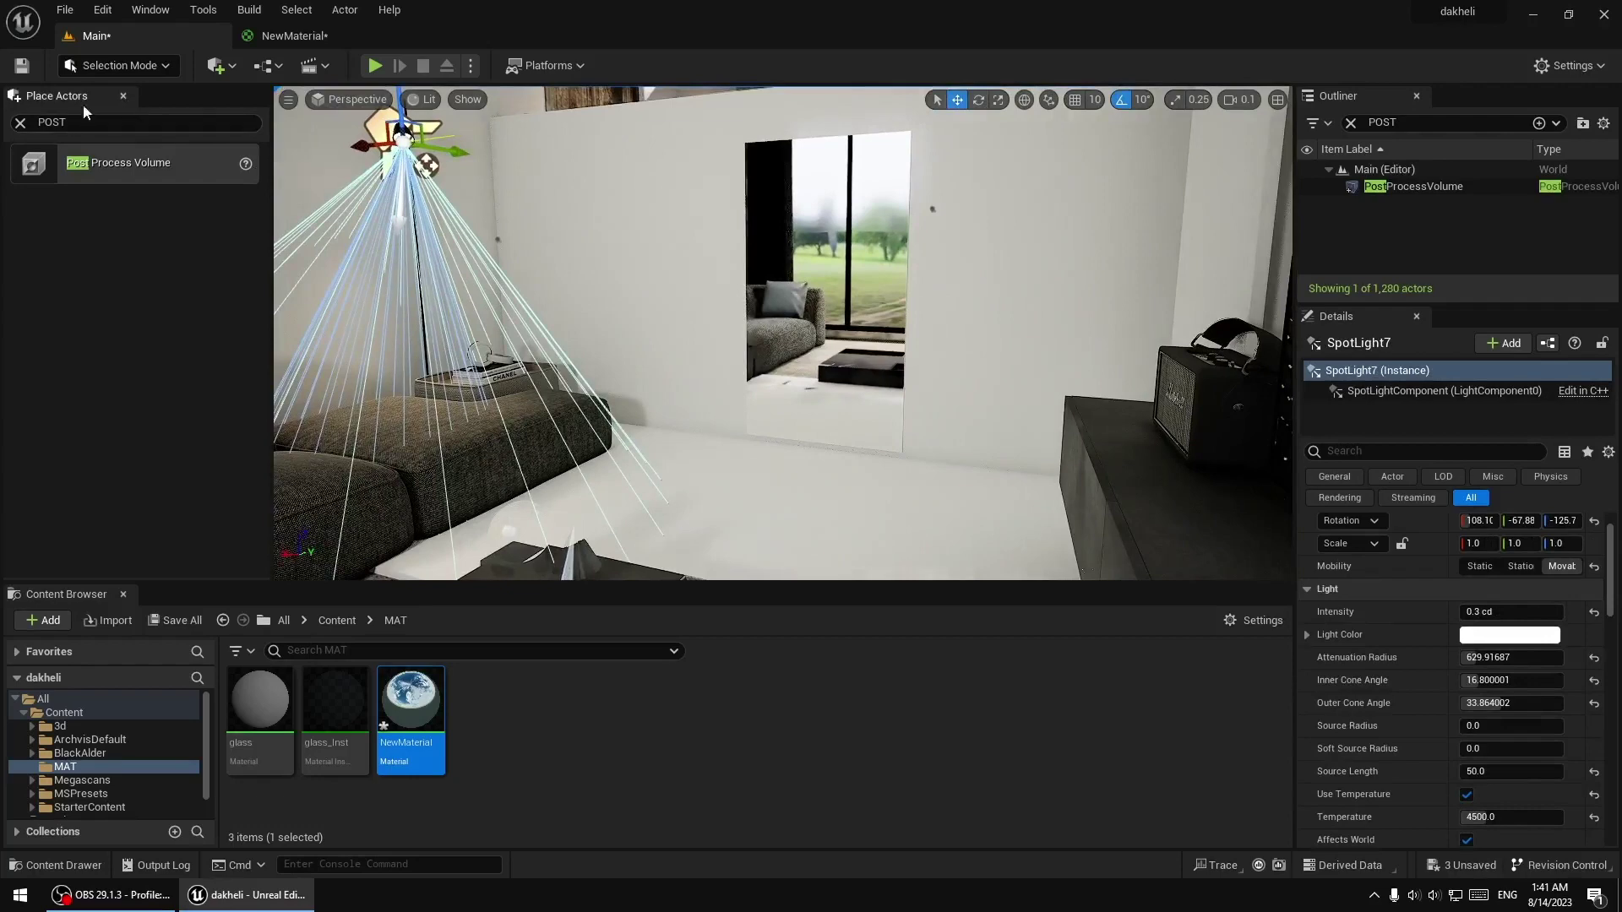
# Place a rect light in the living room and rotate it about 100 degrees
pyautogui.click(20, 124)
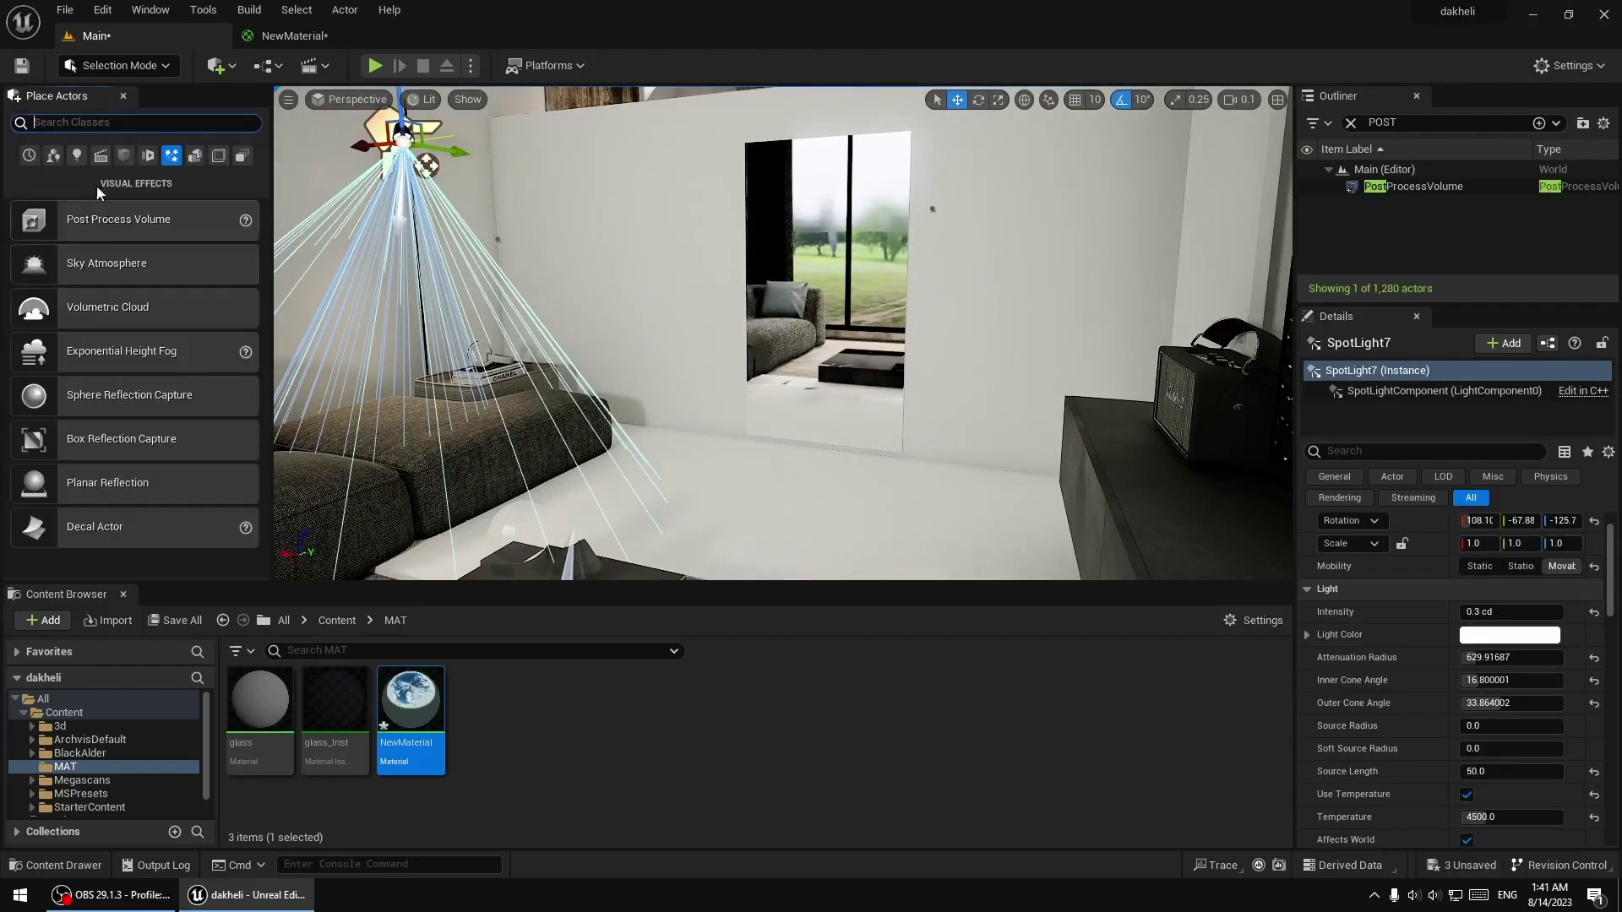
pyautogui.click(77, 156)
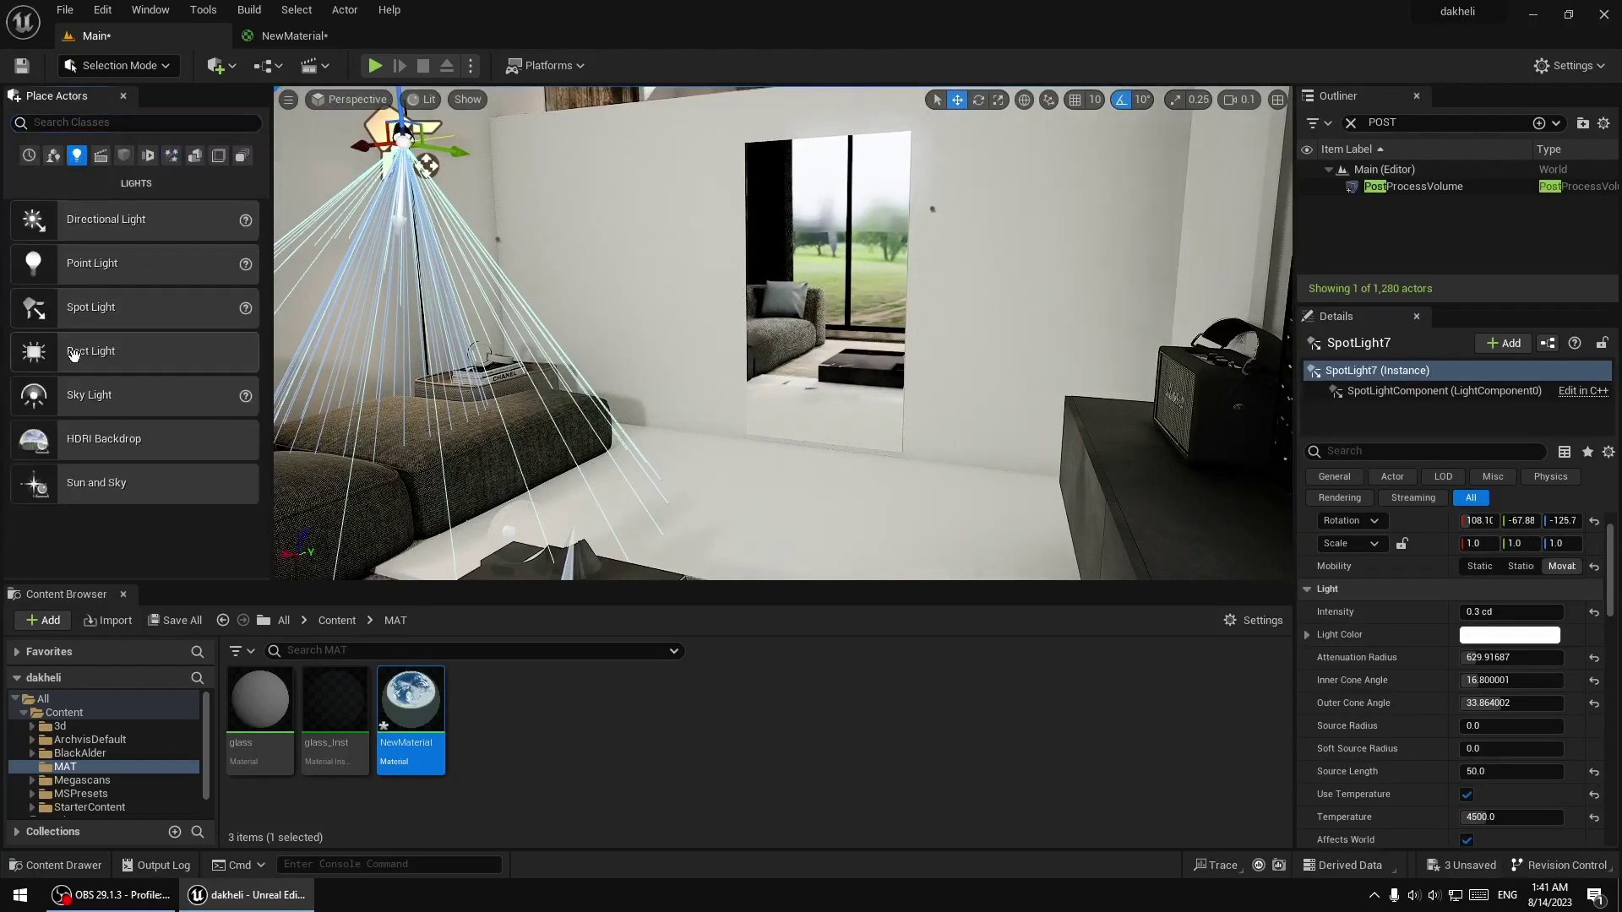
pyautogui.moveTo(74, 354); pyautogui.dragTo(654, 543)
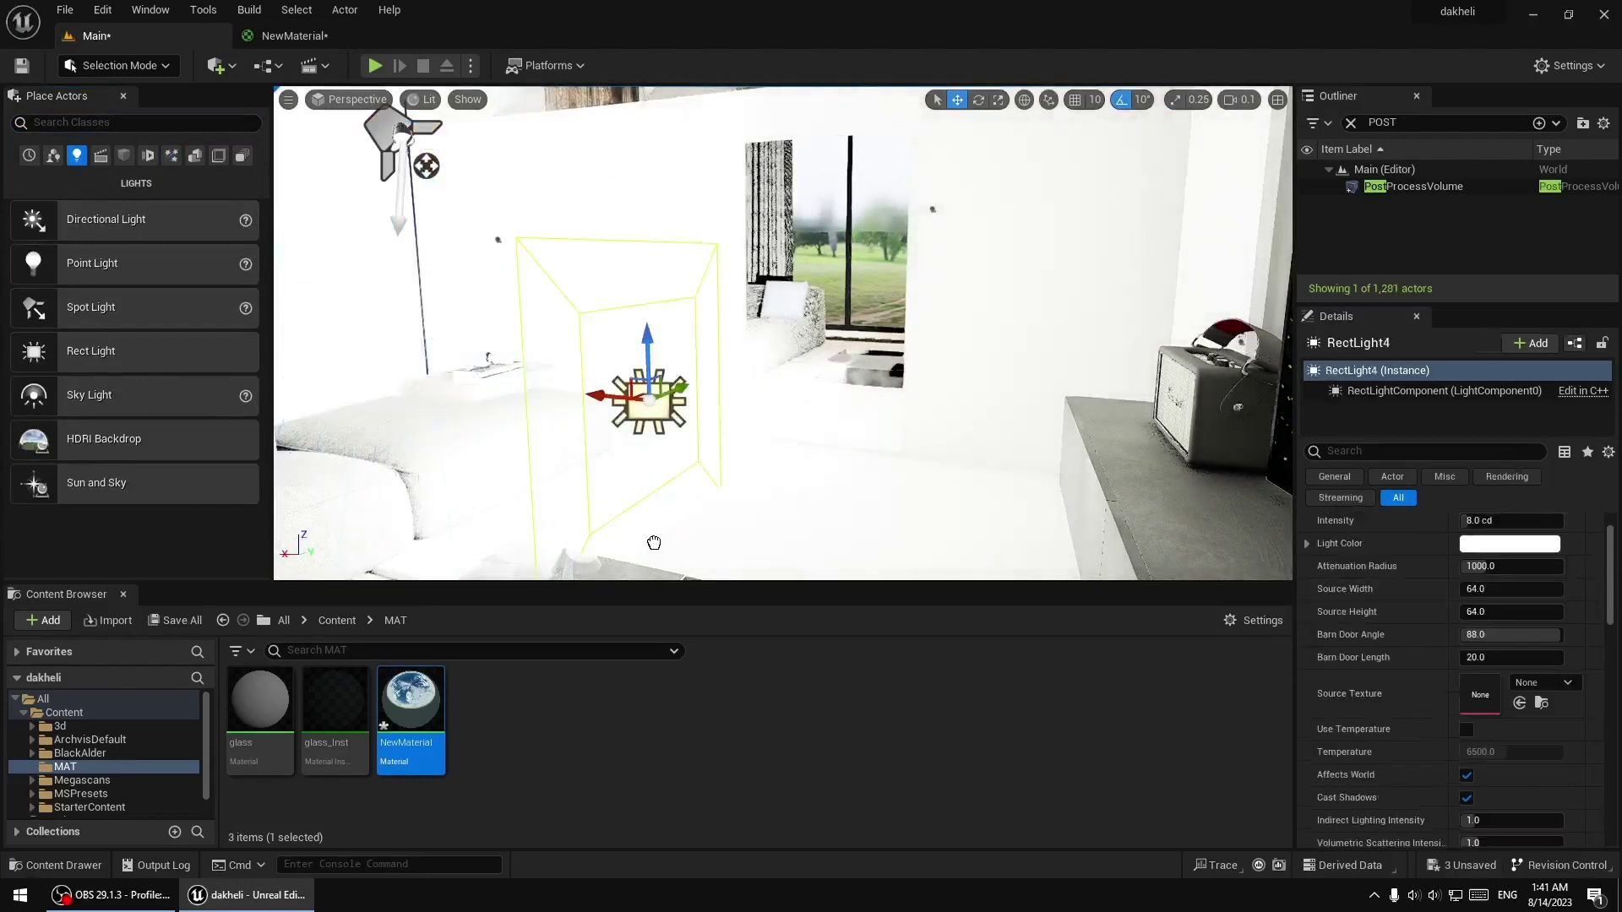
pyautogui.click(977, 102)
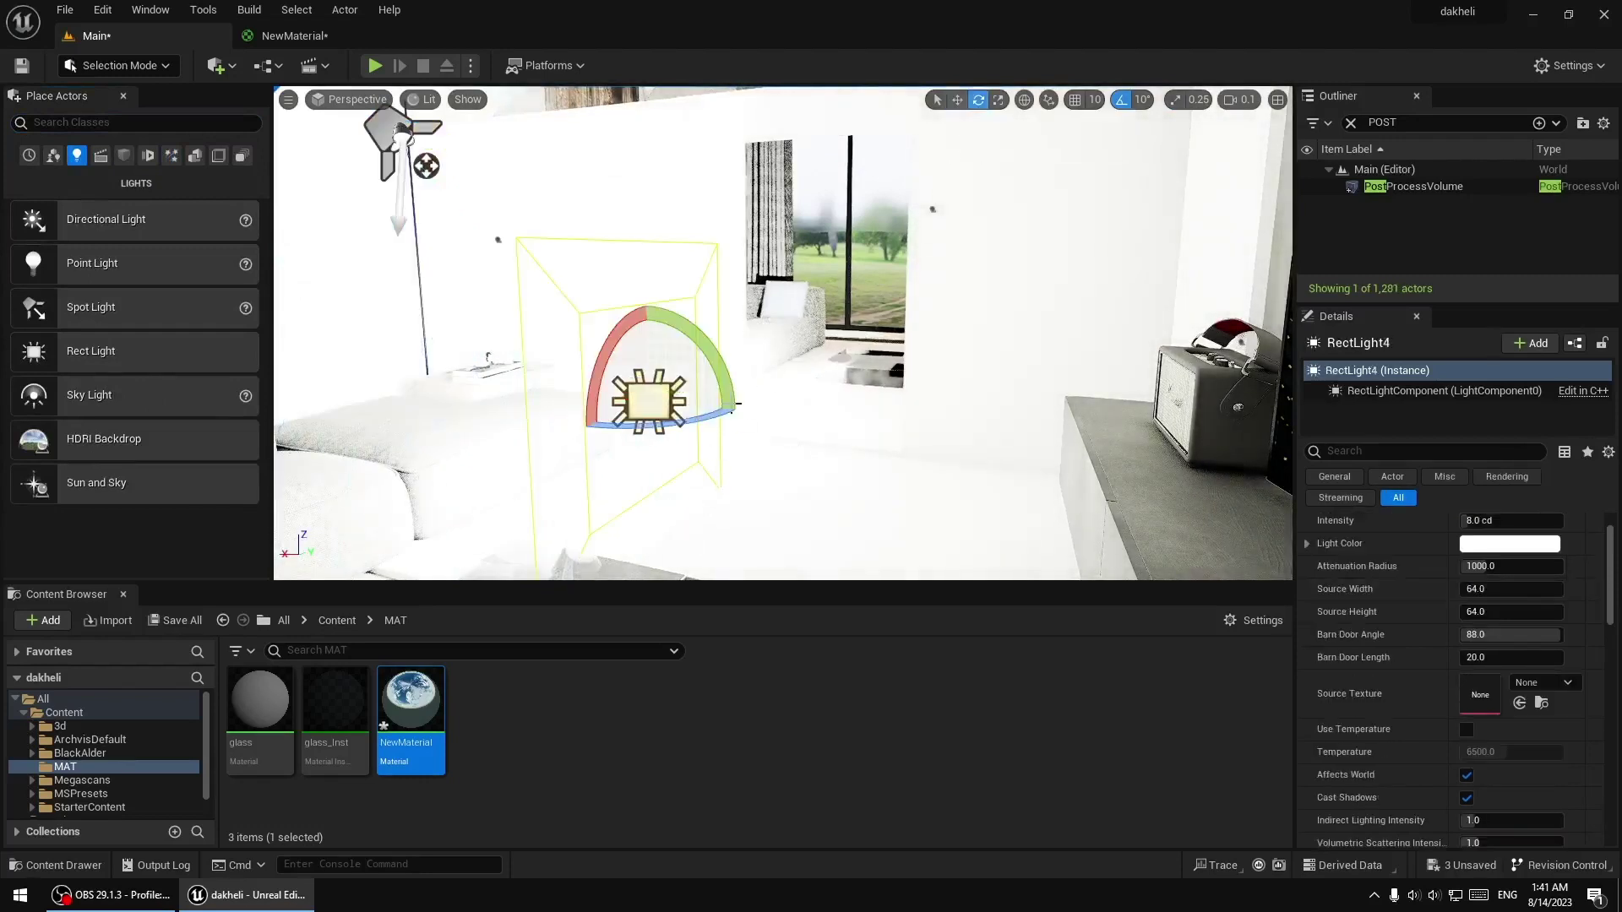
pyautogui.moveTo(640, 429); pyautogui.dragTo(562, 410)
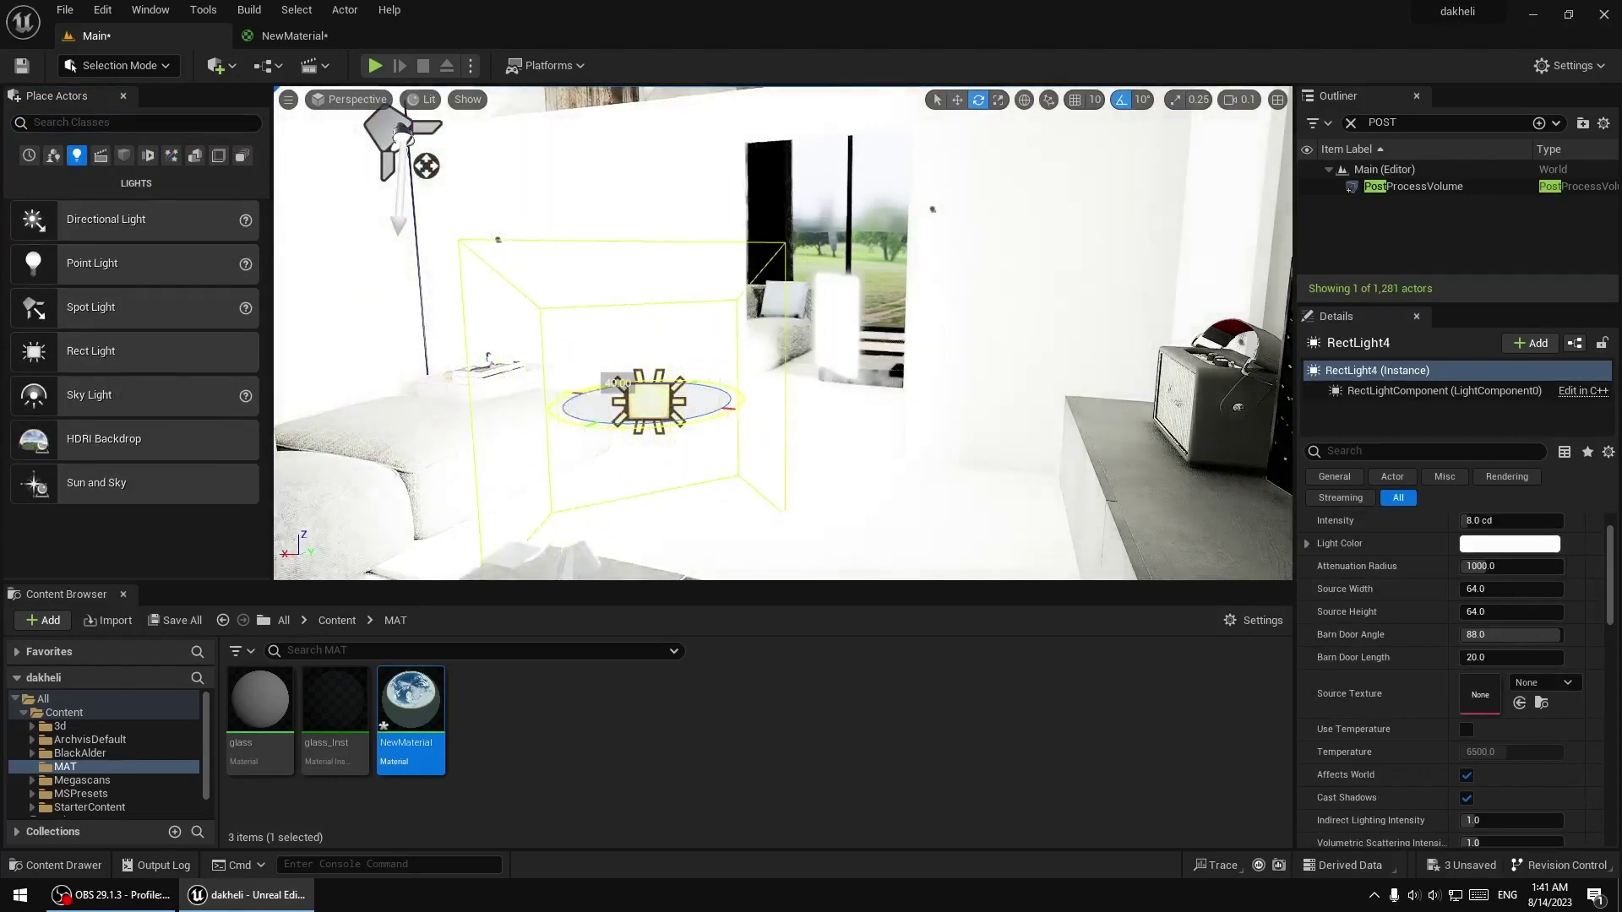
pyautogui.moveTo(709, 397); pyautogui.dragTo(743, 399)
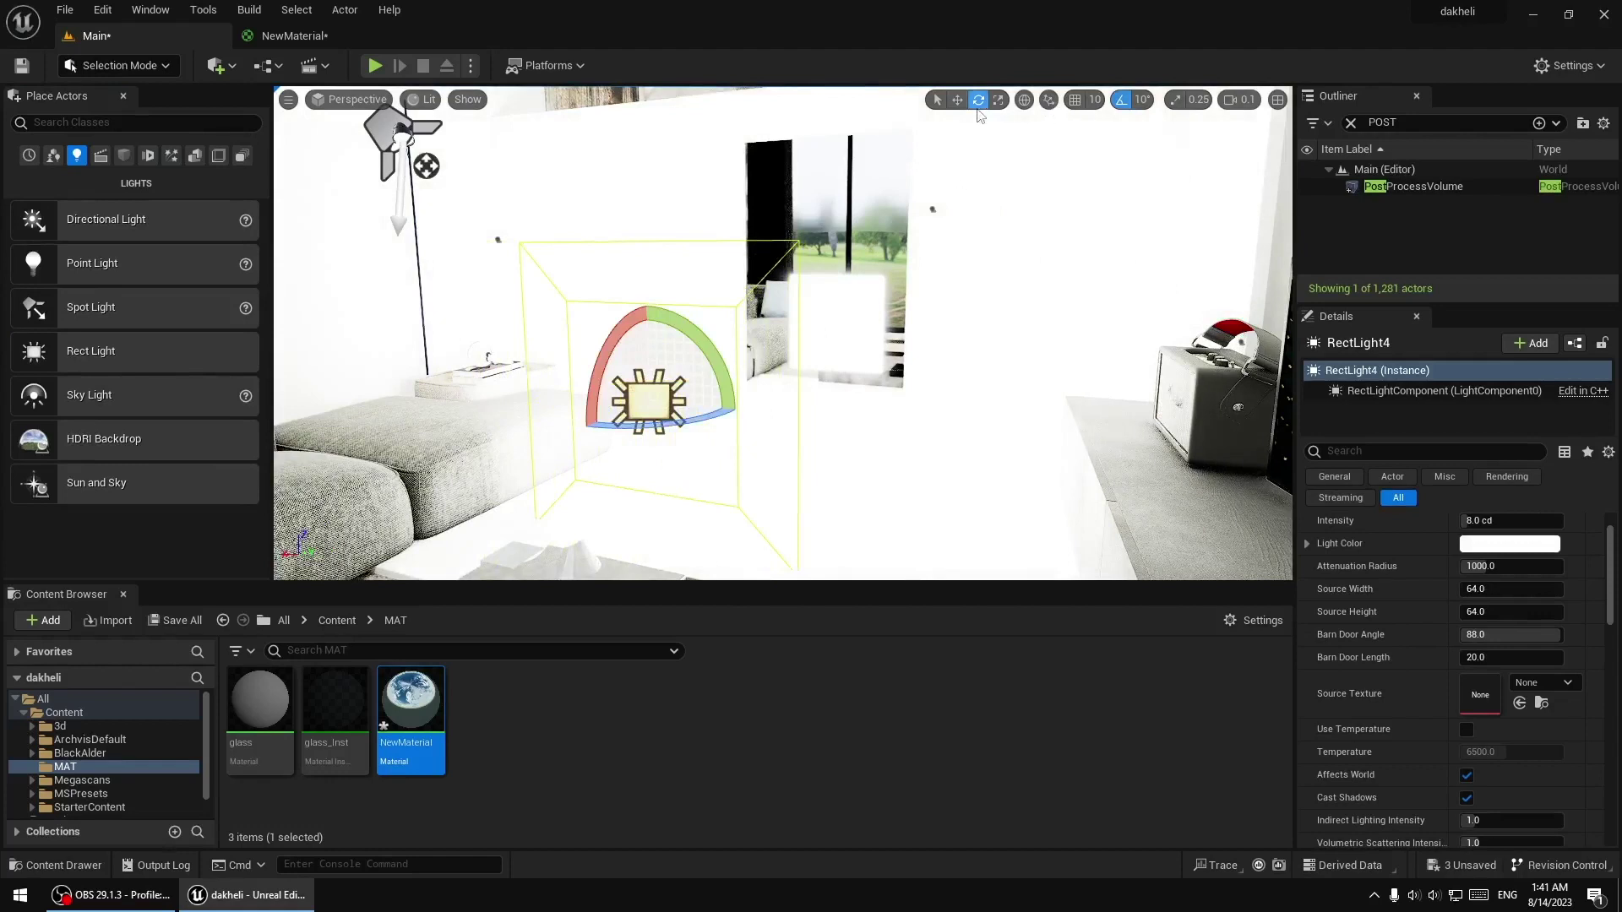
# Set the rect light's barn door length to 0 and its intensity to 0.1 cd
pyautogui.moveTo(1512, 657); pyautogui.dragTo(1437, 658)
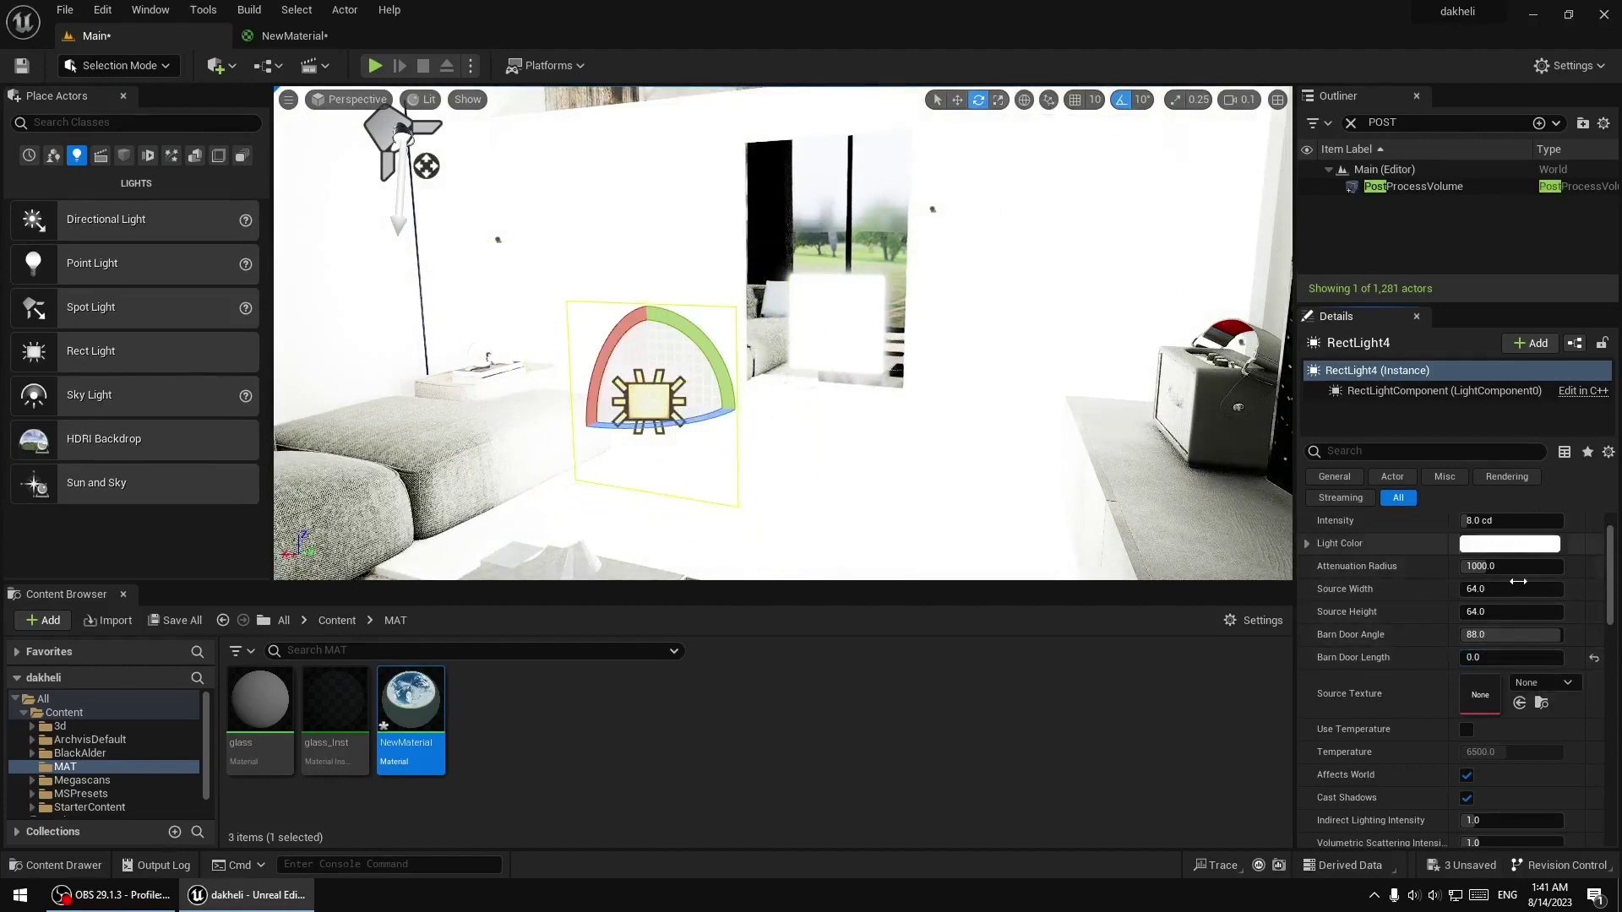
pyautogui.click(1507, 520)
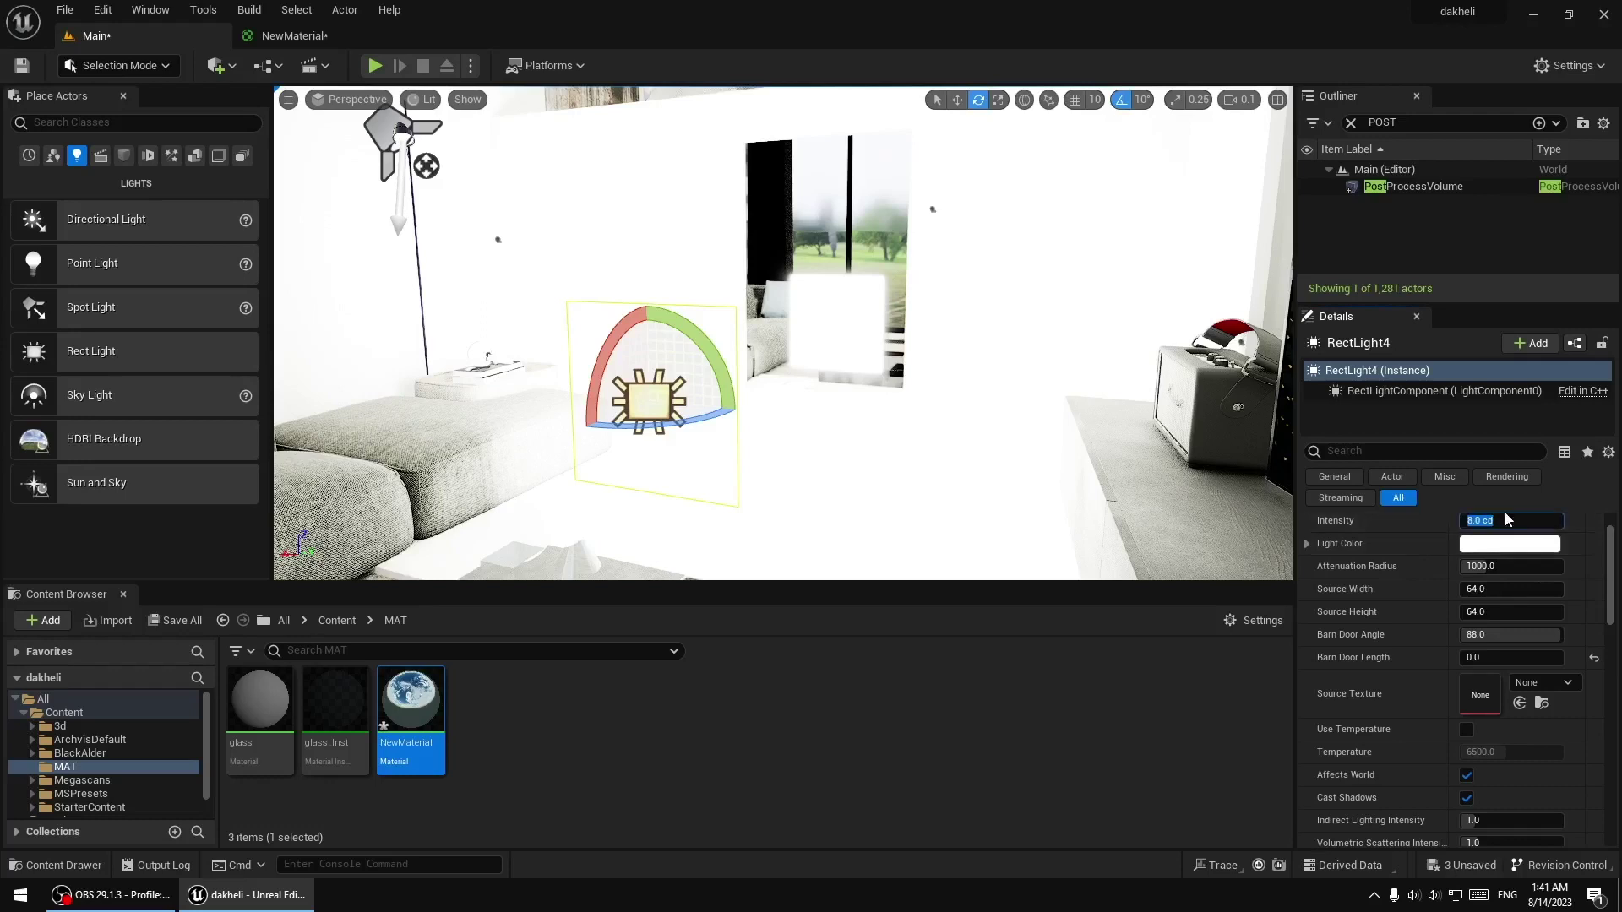
pyautogui.write('1.2')
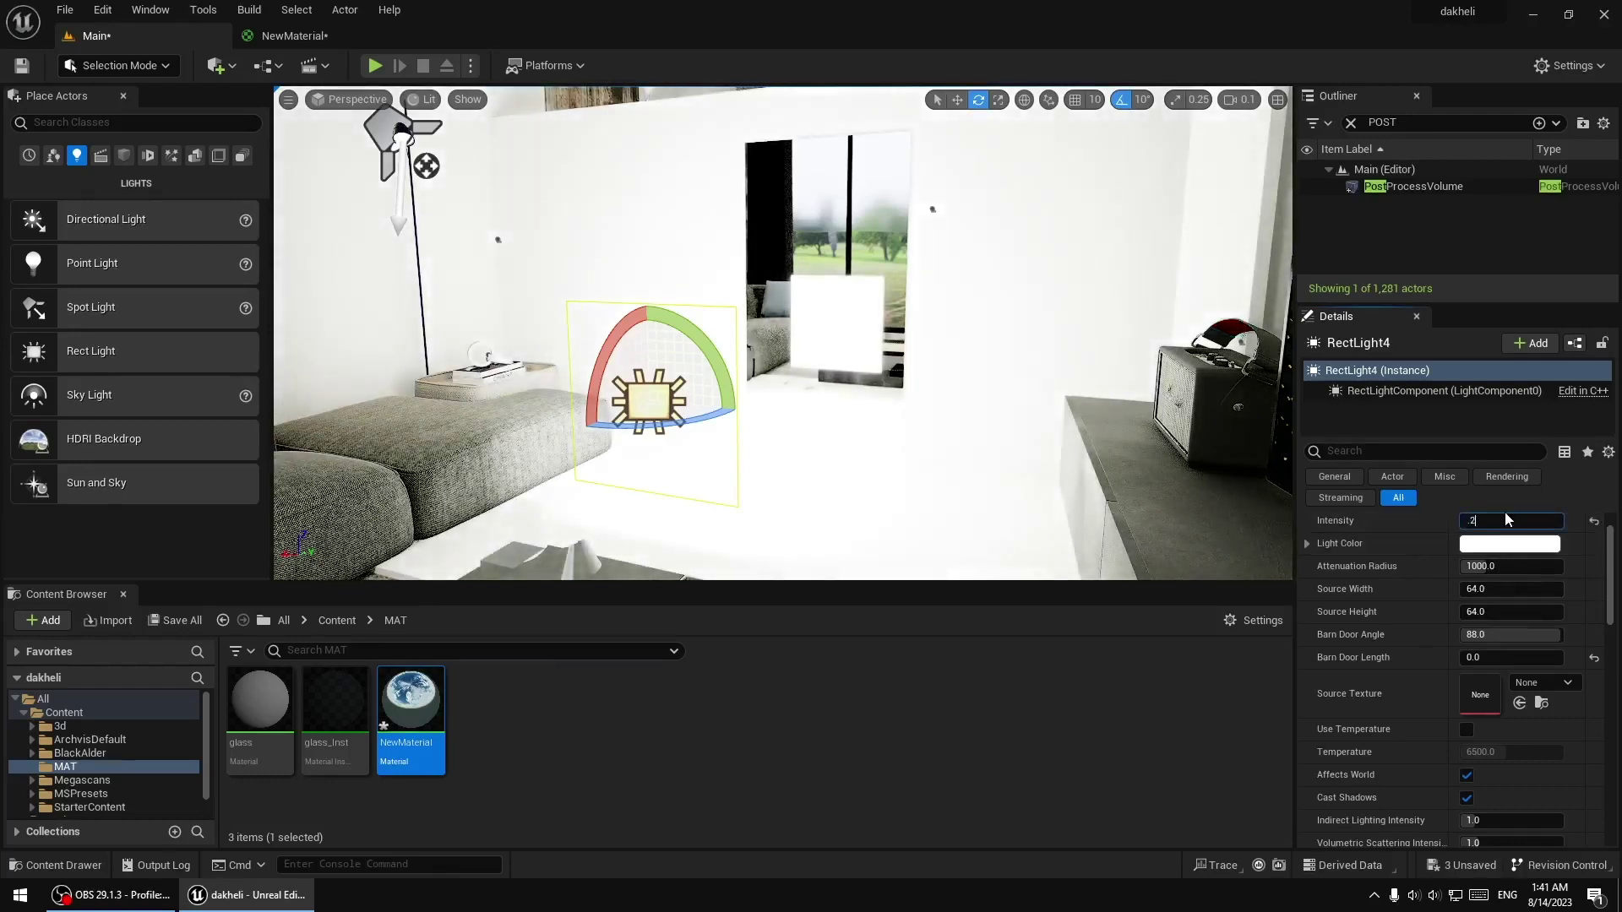
pyautogui.press('Return')
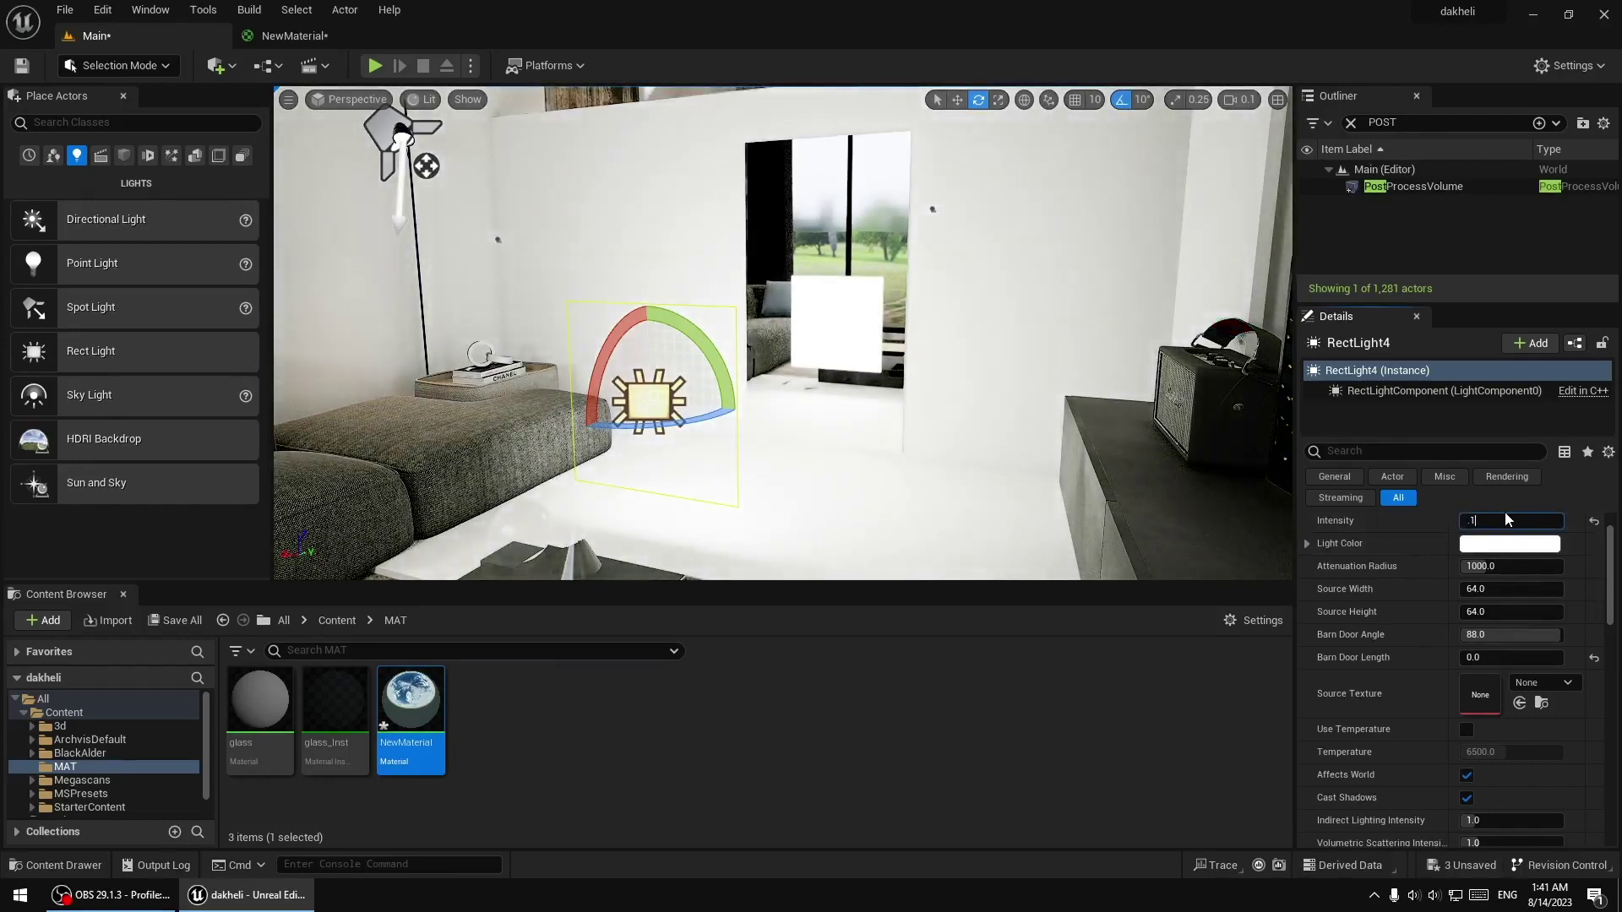
pyautogui.press('Return')
pyautogui.moveTo(786, 338)
pyautogui.mouseDown(button='right')
pyautogui.moveTo(675, 338)
pyautogui.moveTo(727, 349)
pyautogui.mouseUp(button='right')
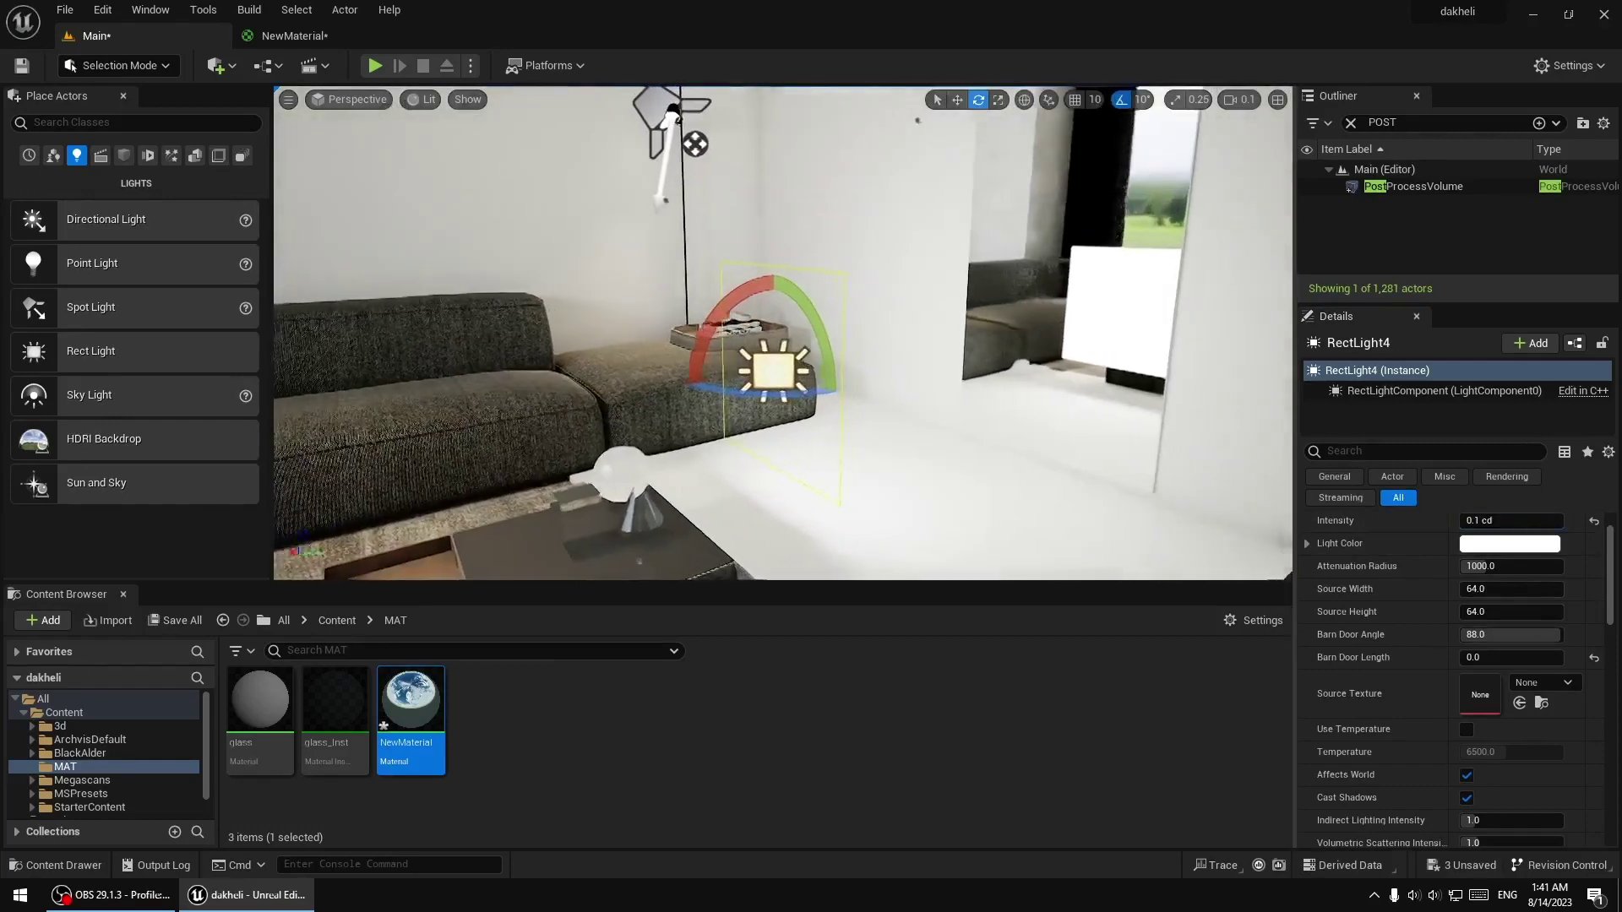
pyautogui.click(961, 102)
pyautogui.moveTo(797, 362)
pyautogui.mouseDown(button='right')
pyautogui.moveTo(642, 363)
pyautogui.moveTo(938, 365)
pyautogui.moveTo(761, 365)
pyautogui.mouseUp(button='right')
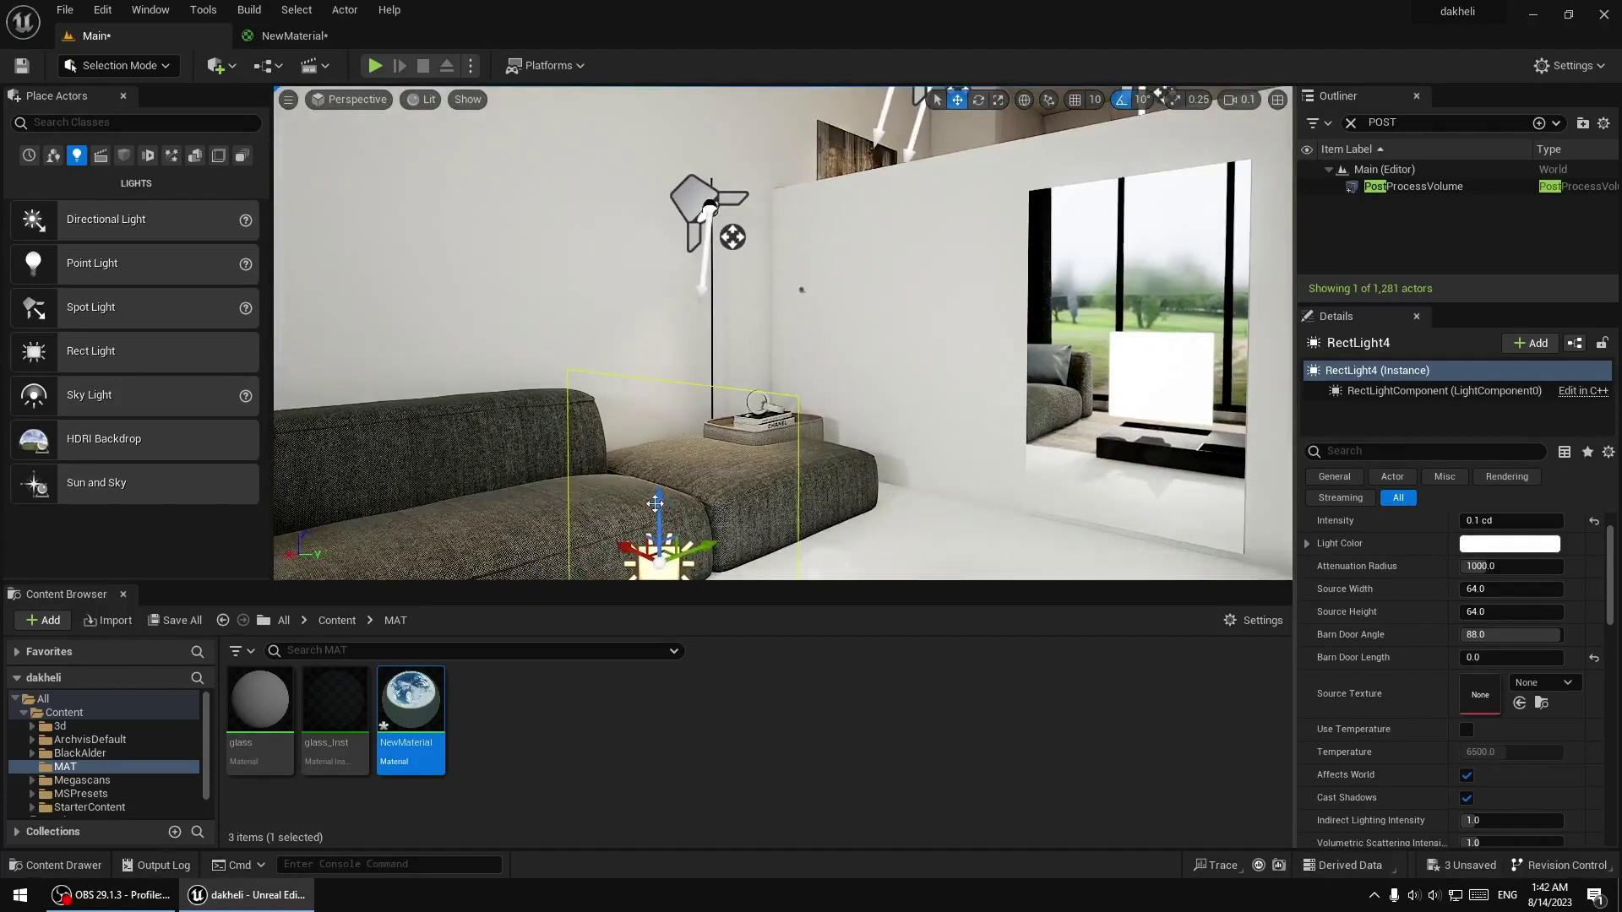
# Raise the rect light up the wall, Alt-drag a copy beside the TV, and turn it about 40 degrees
pyautogui.moveTo(655, 507); pyautogui.dragTo(657, 135)
pyautogui.scroll(5, 783, 333)
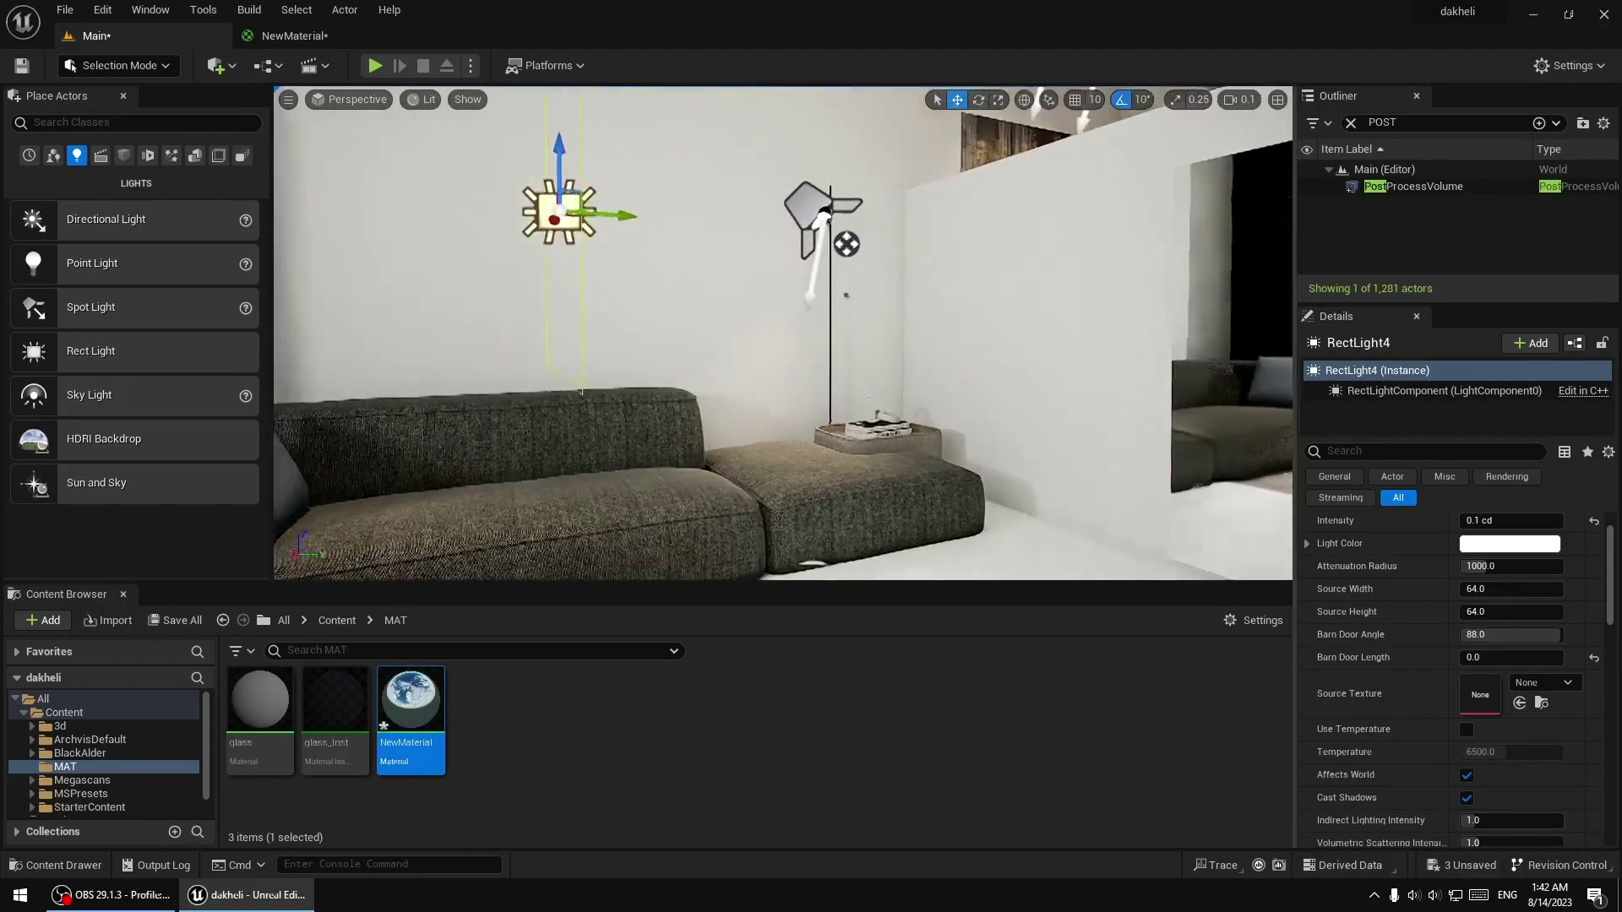
pyautogui.moveTo(783, 334); pyautogui.dragTo(575, 338, button='right')
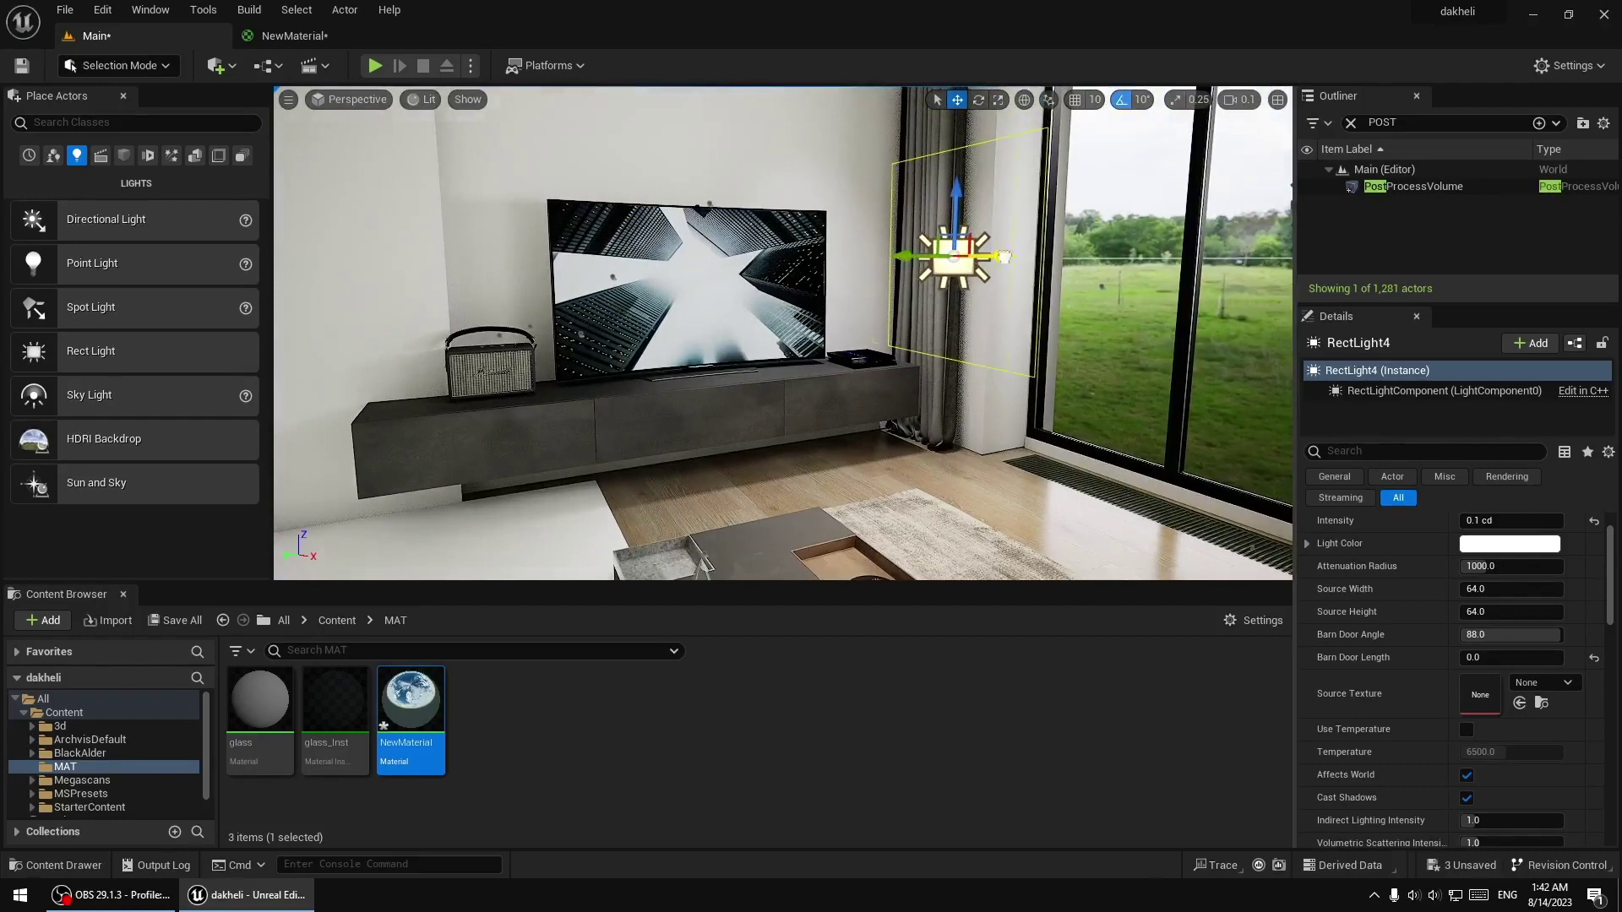
pyautogui.keyDown('alt'); pyautogui.moveTo(1004, 256); pyautogui.dragTo(860, 263); pyautogui.keyUp('alt')
pyautogui.press('e')
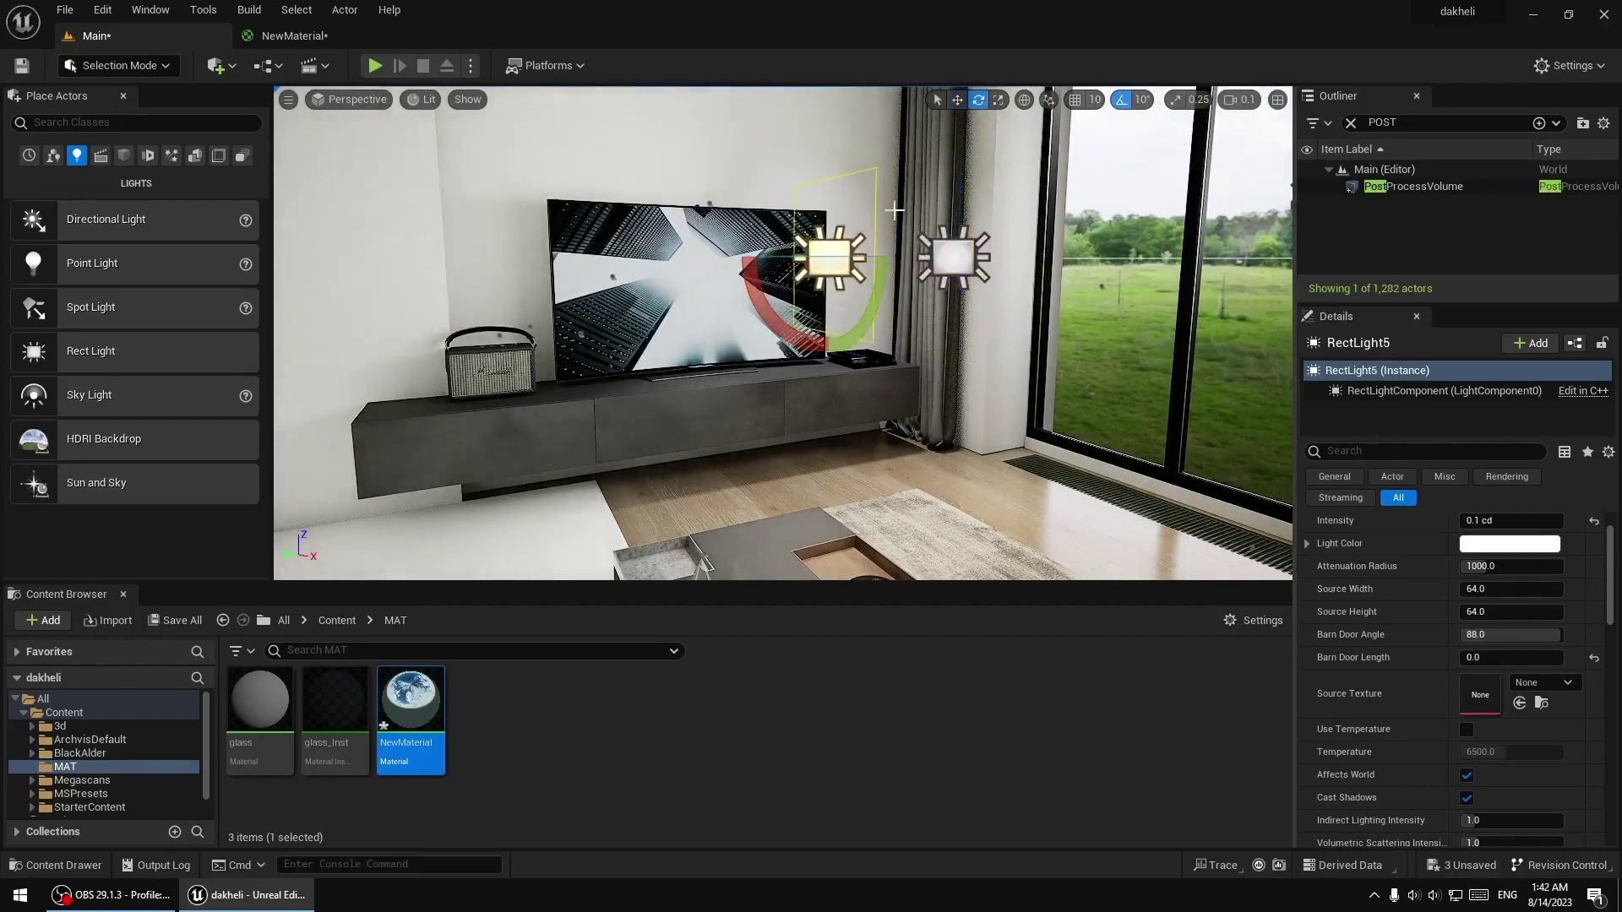
pyautogui.moveTo(911, 262); pyautogui.dragTo(960, 262)
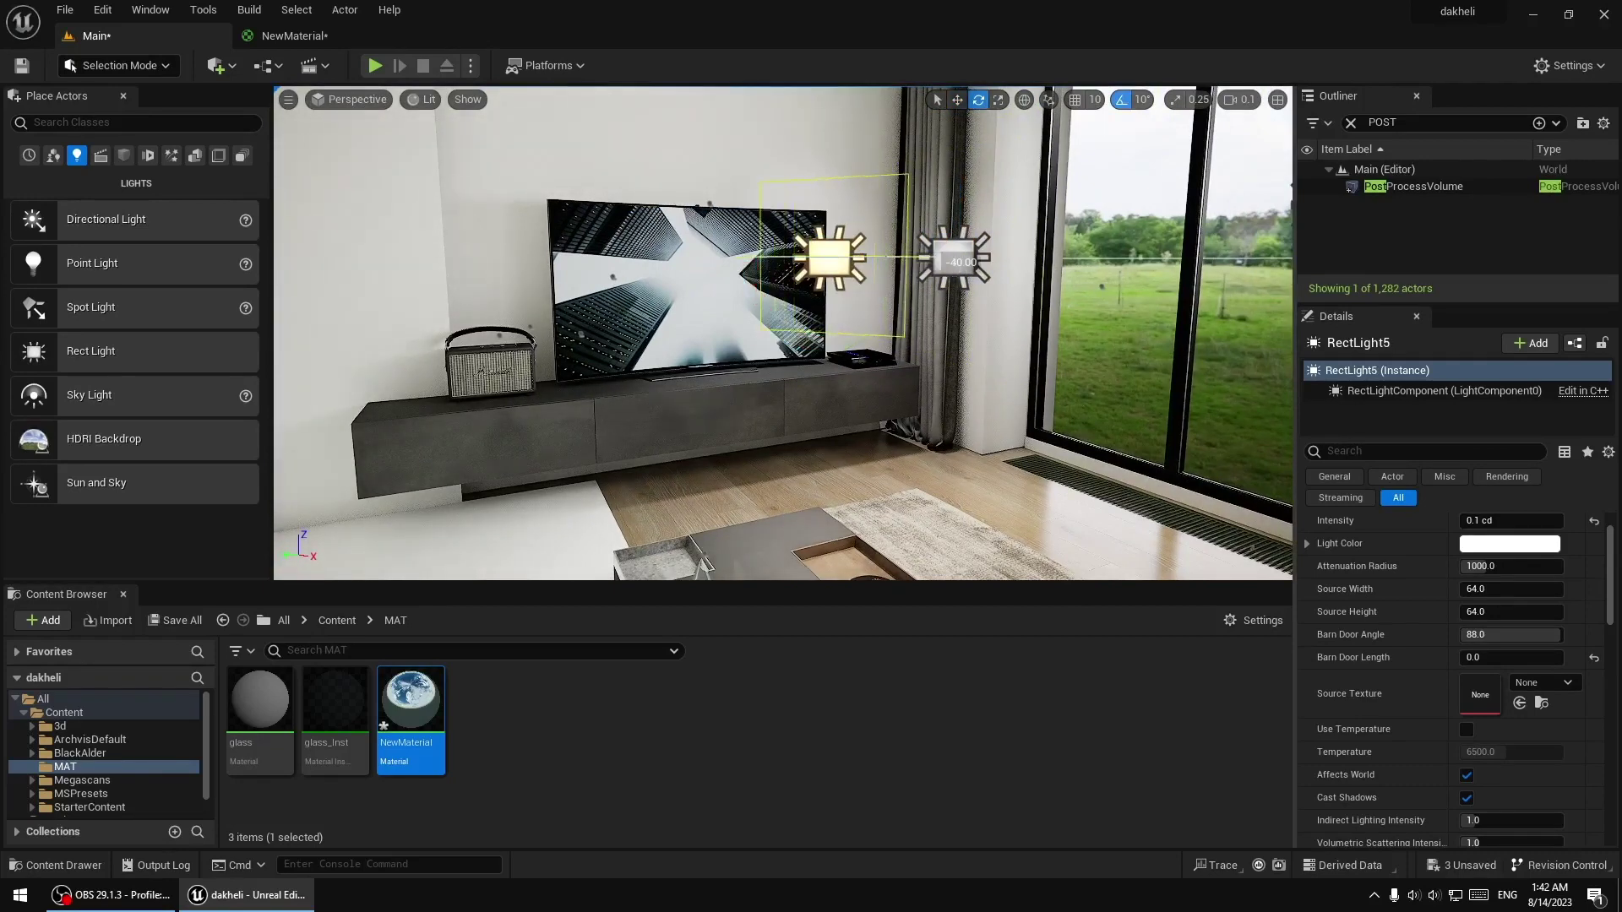
pyautogui.moveTo(961, 262)
pyautogui.mouseDown(button='right')
pyautogui.moveTo(592, 278)
pyautogui.moveTo(726, 279)
pyautogui.mouseUp(button='right')
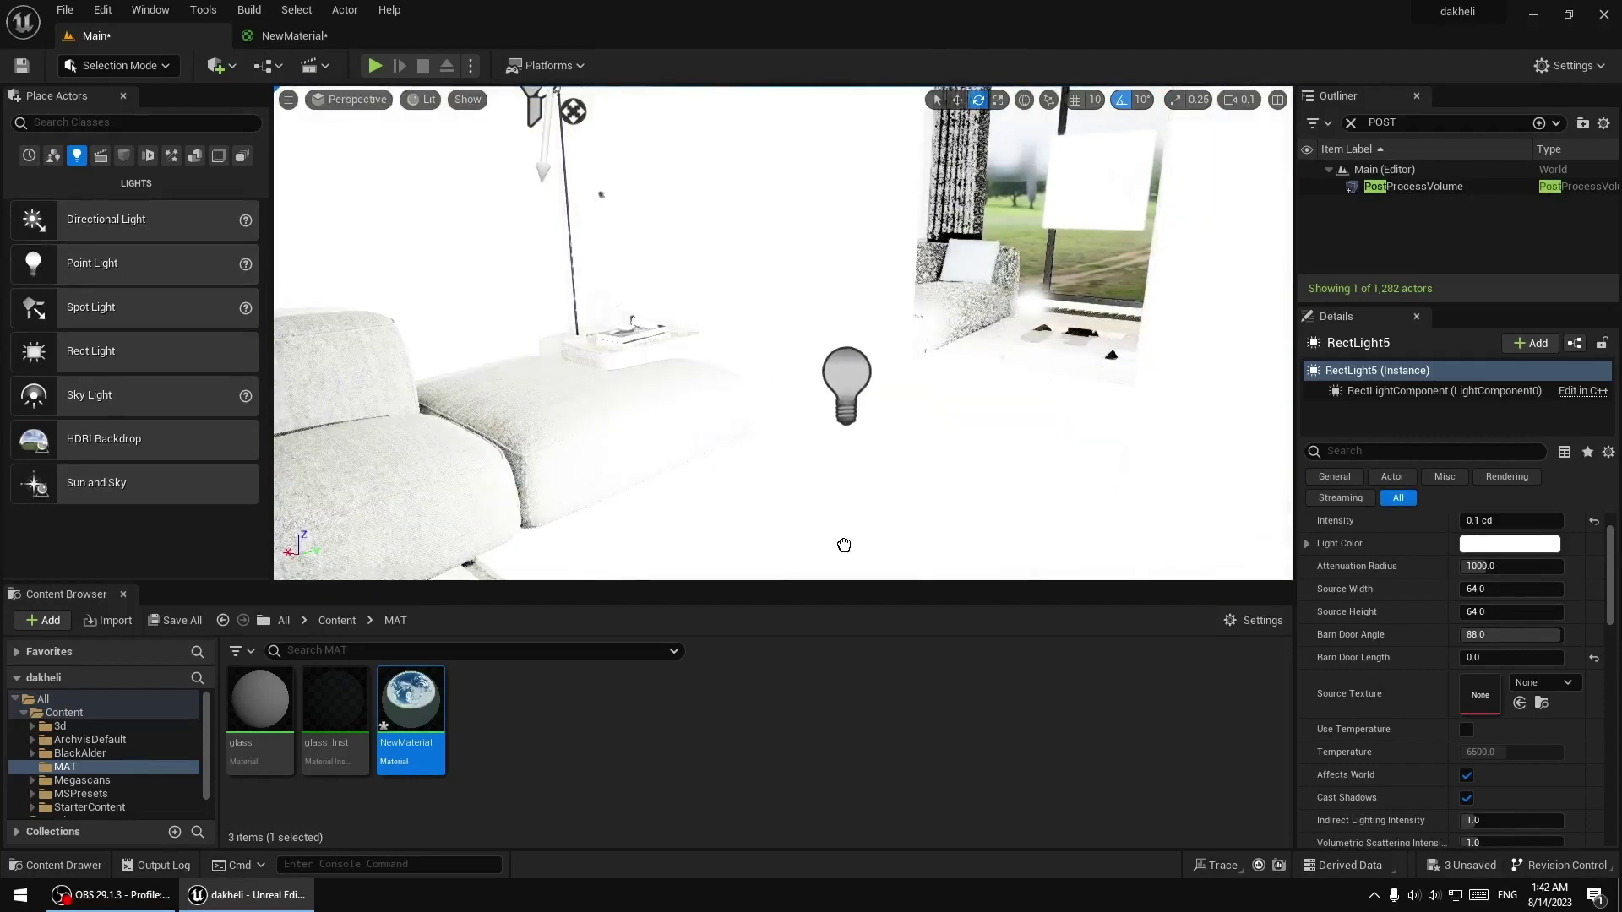
# Place a point light in the room at 0.1 cd intensity and raise it
pyautogui.moveTo(75, 279); pyautogui.dragTo(908, 436)
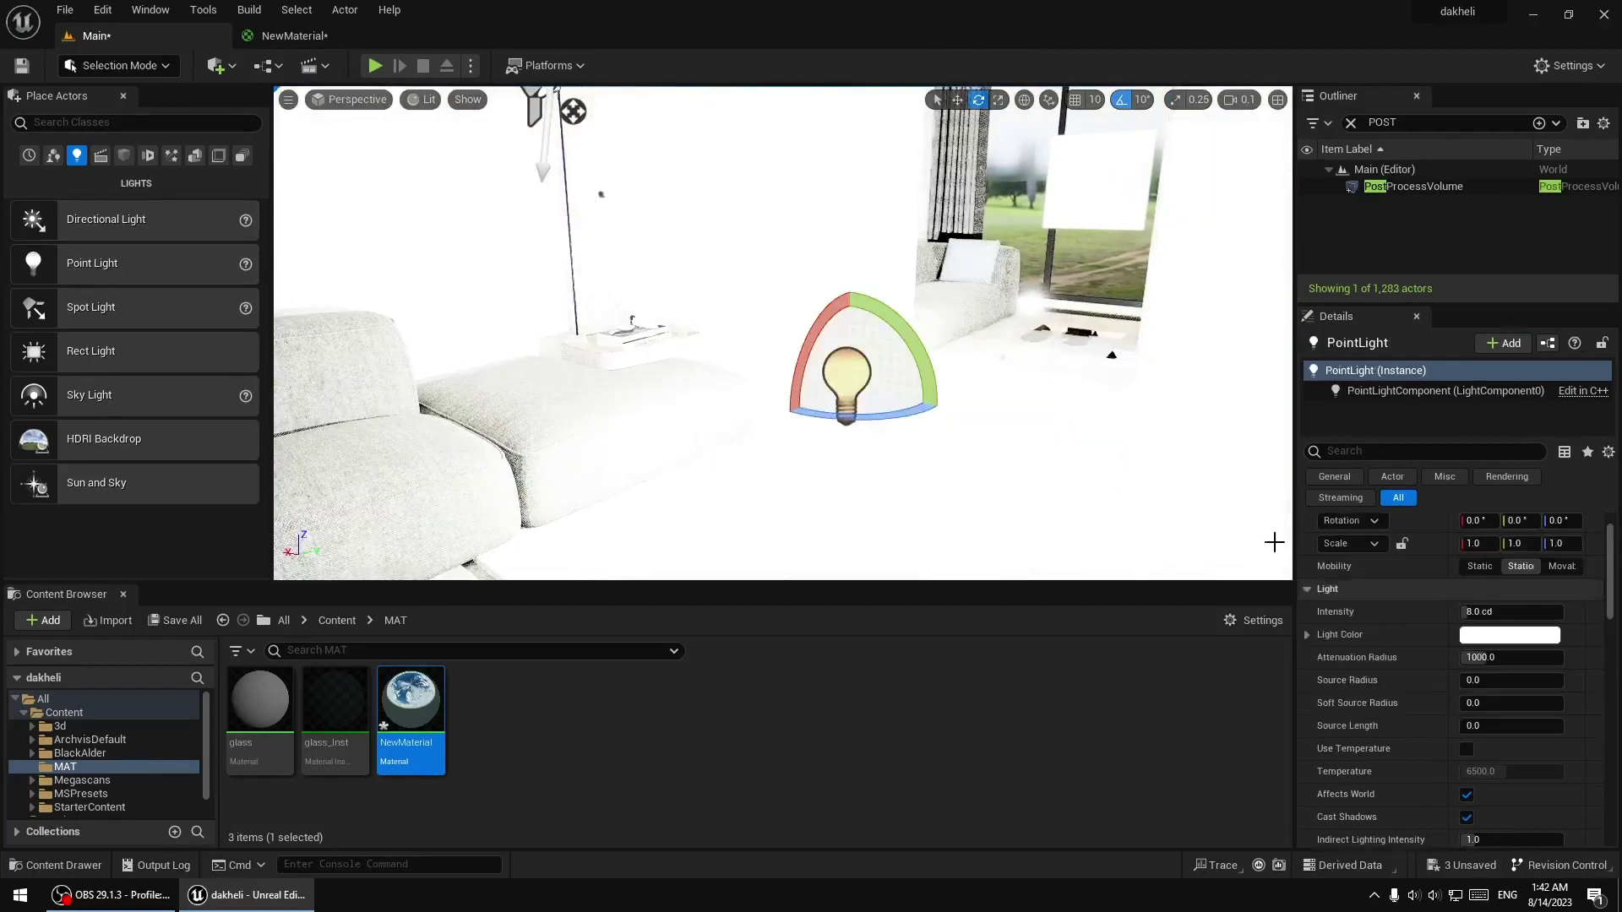
pyautogui.click(1502, 611)
pyautogui.write('0.1')
pyautogui.press('Return')
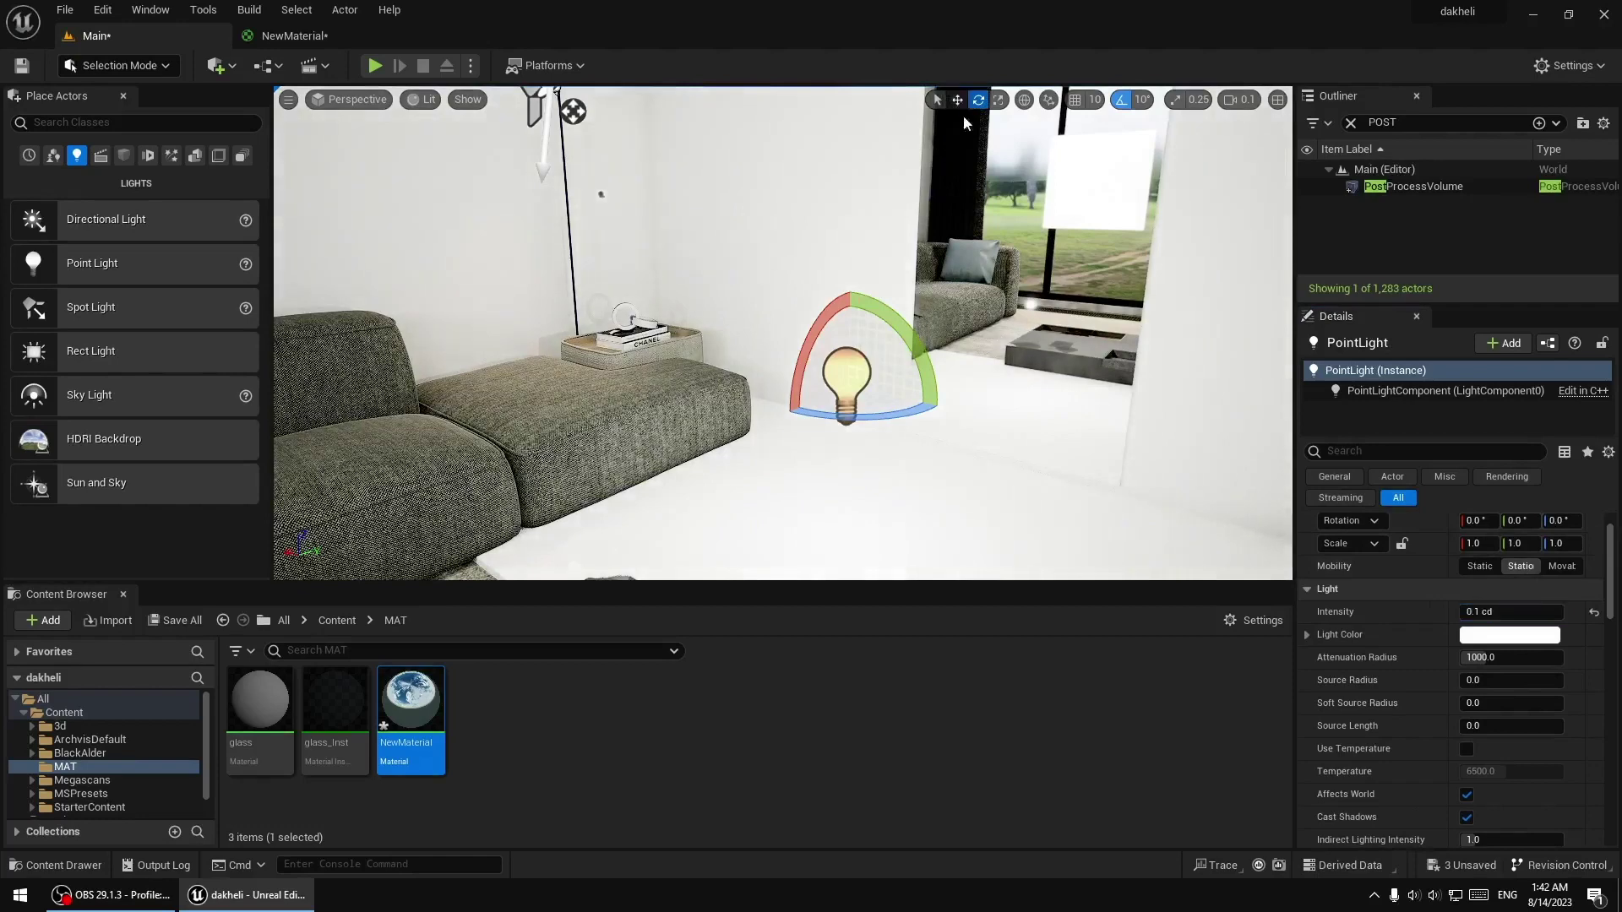
pyautogui.click(957, 99)
pyautogui.moveTo(849, 338)
pyautogui.mouseDown()
pyautogui.moveTo(837, 243)
pyautogui.moveTo(892, 286)
pyautogui.mouseUp()
pyautogui.moveTo(892, 285); pyautogui.dragTo(844, 304, button='right')
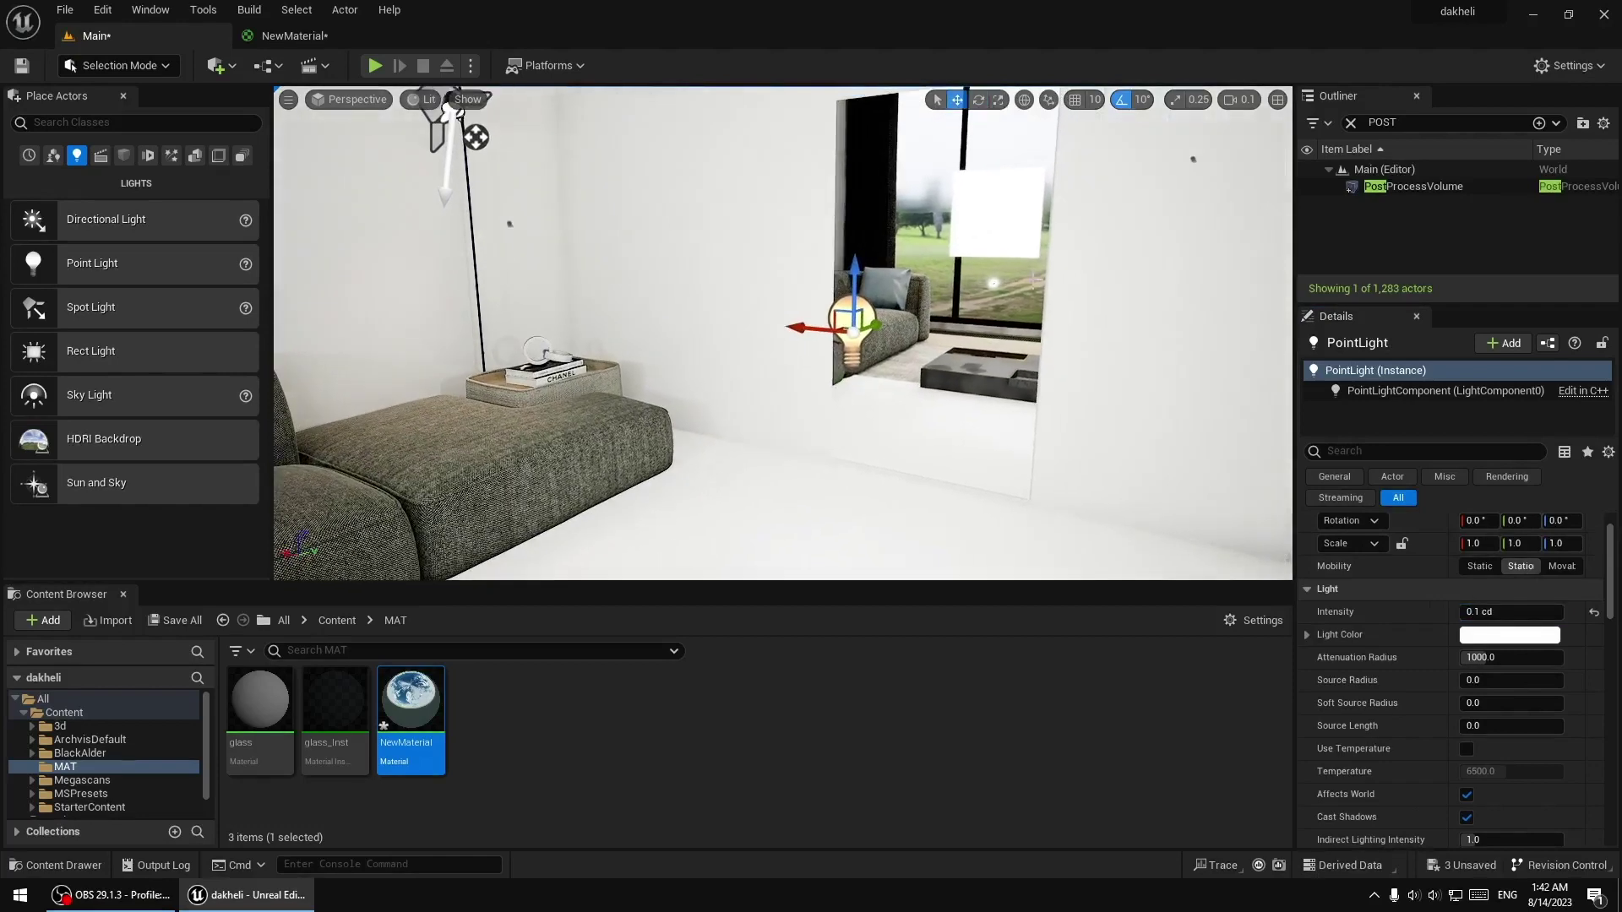
pyautogui.moveTo(476, 137)
pyautogui.mouseDown(button='right')
pyautogui.moveTo(820, 259)
pyautogui.moveTo(866, 390)
pyautogui.moveTo(930, 319)
pyautogui.moveTo(786, 319)
pyautogui.mouseUp(button='right')
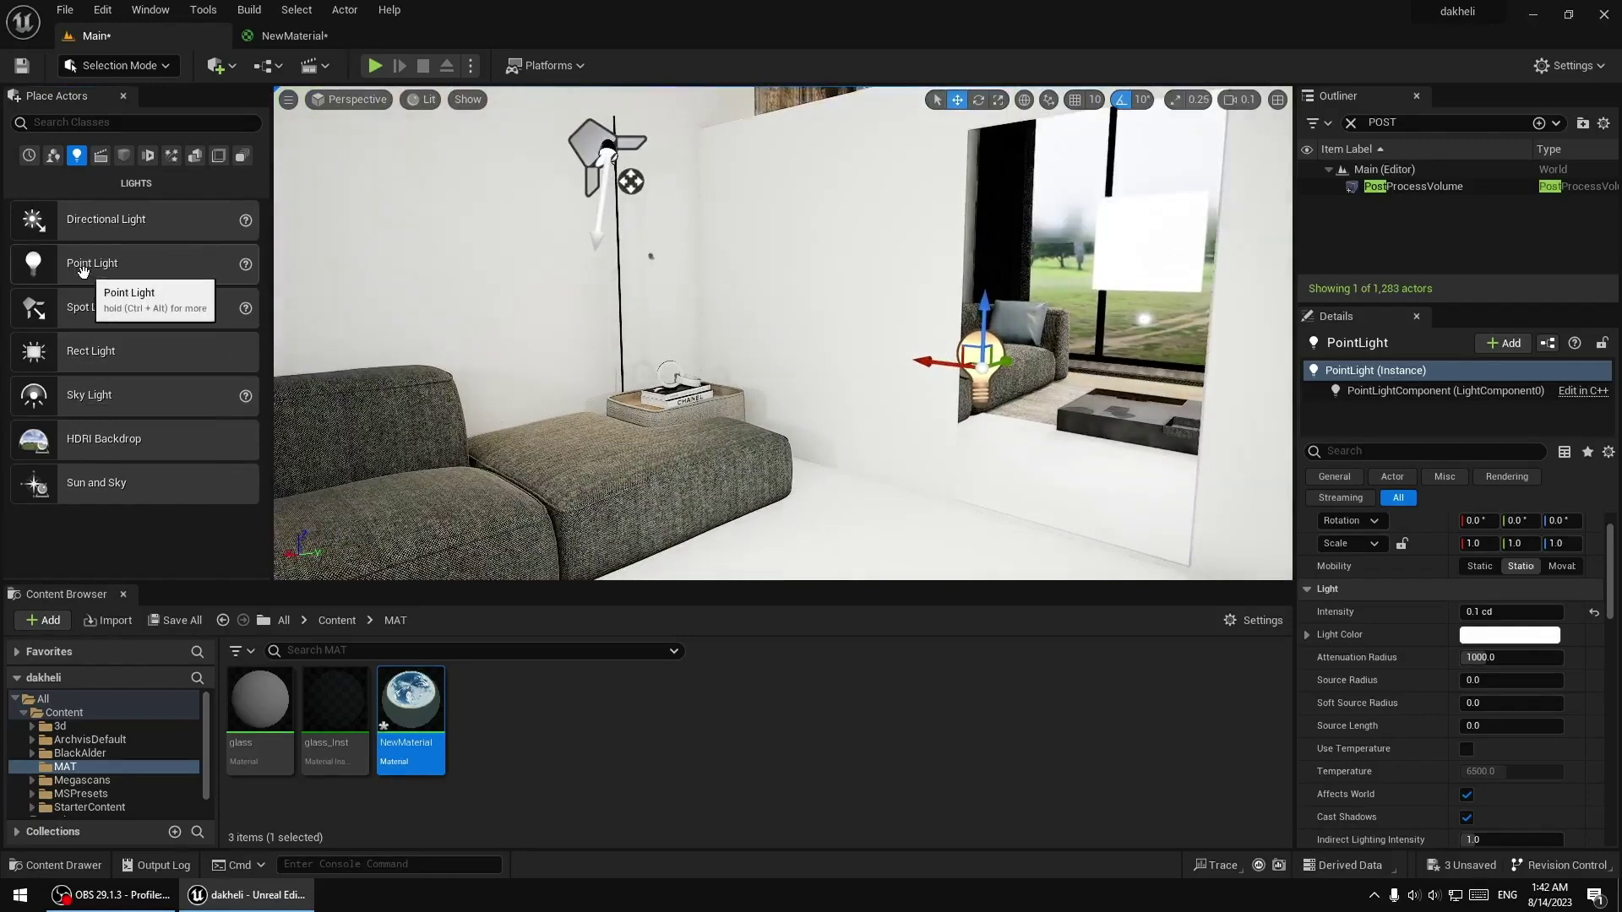
# Try a spot light near the window, tilting it into the room, then delete it
pyautogui.moveTo(85, 306); pyautogui.dragTo(997, 450)
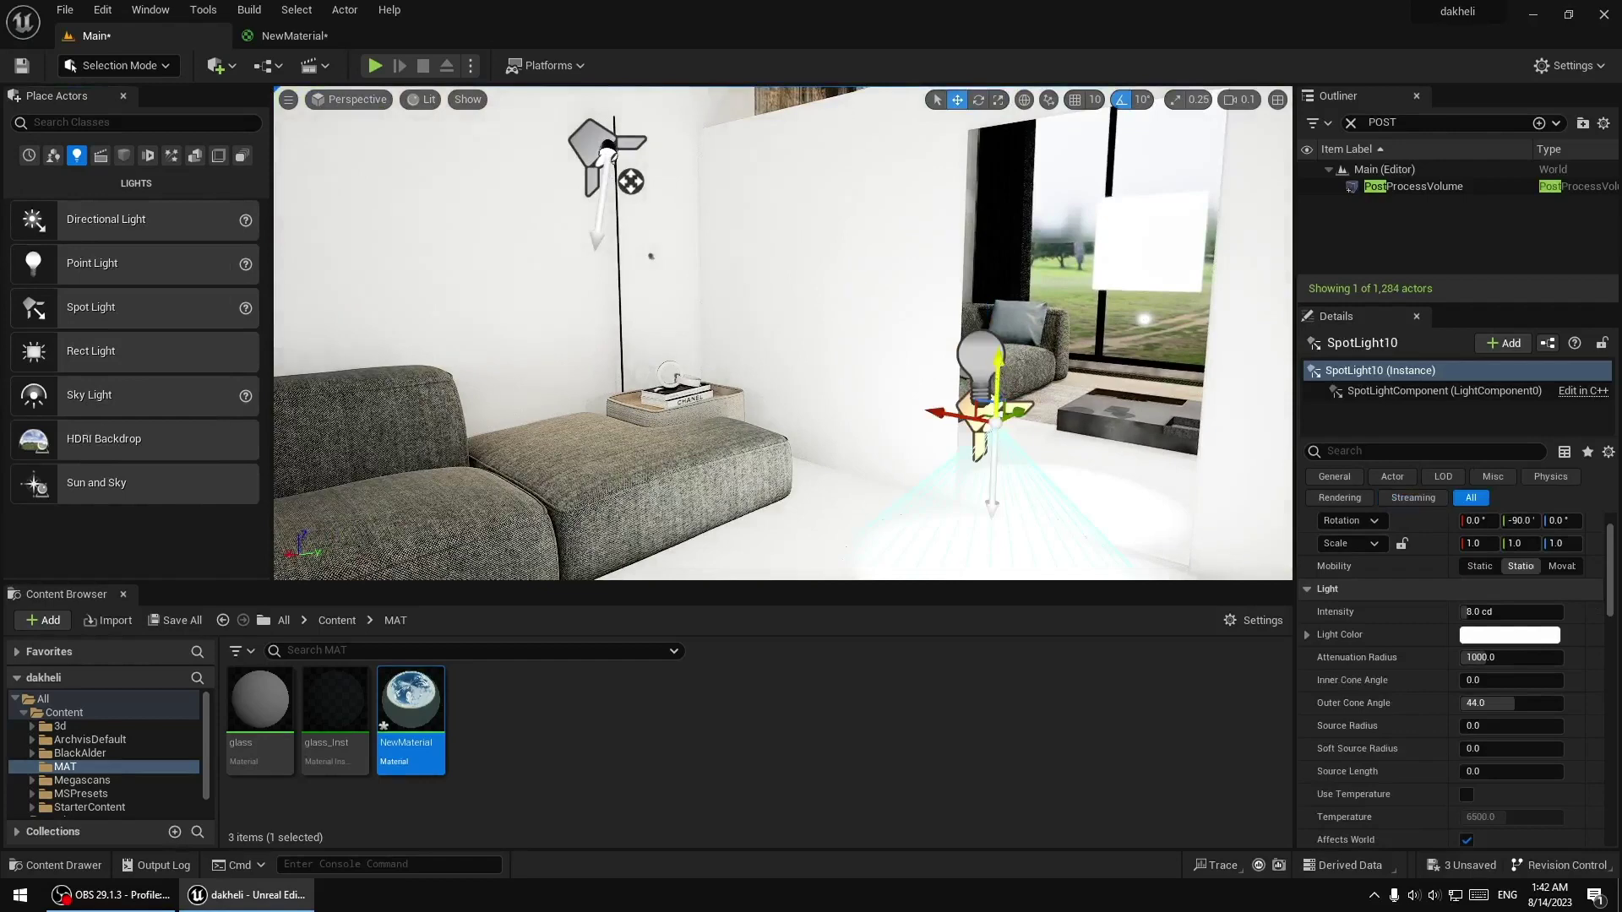
pyautogui.moveTo(998, 371); pyautogui.dragTo(1001, 212)
pyautogui.click(979, 108)
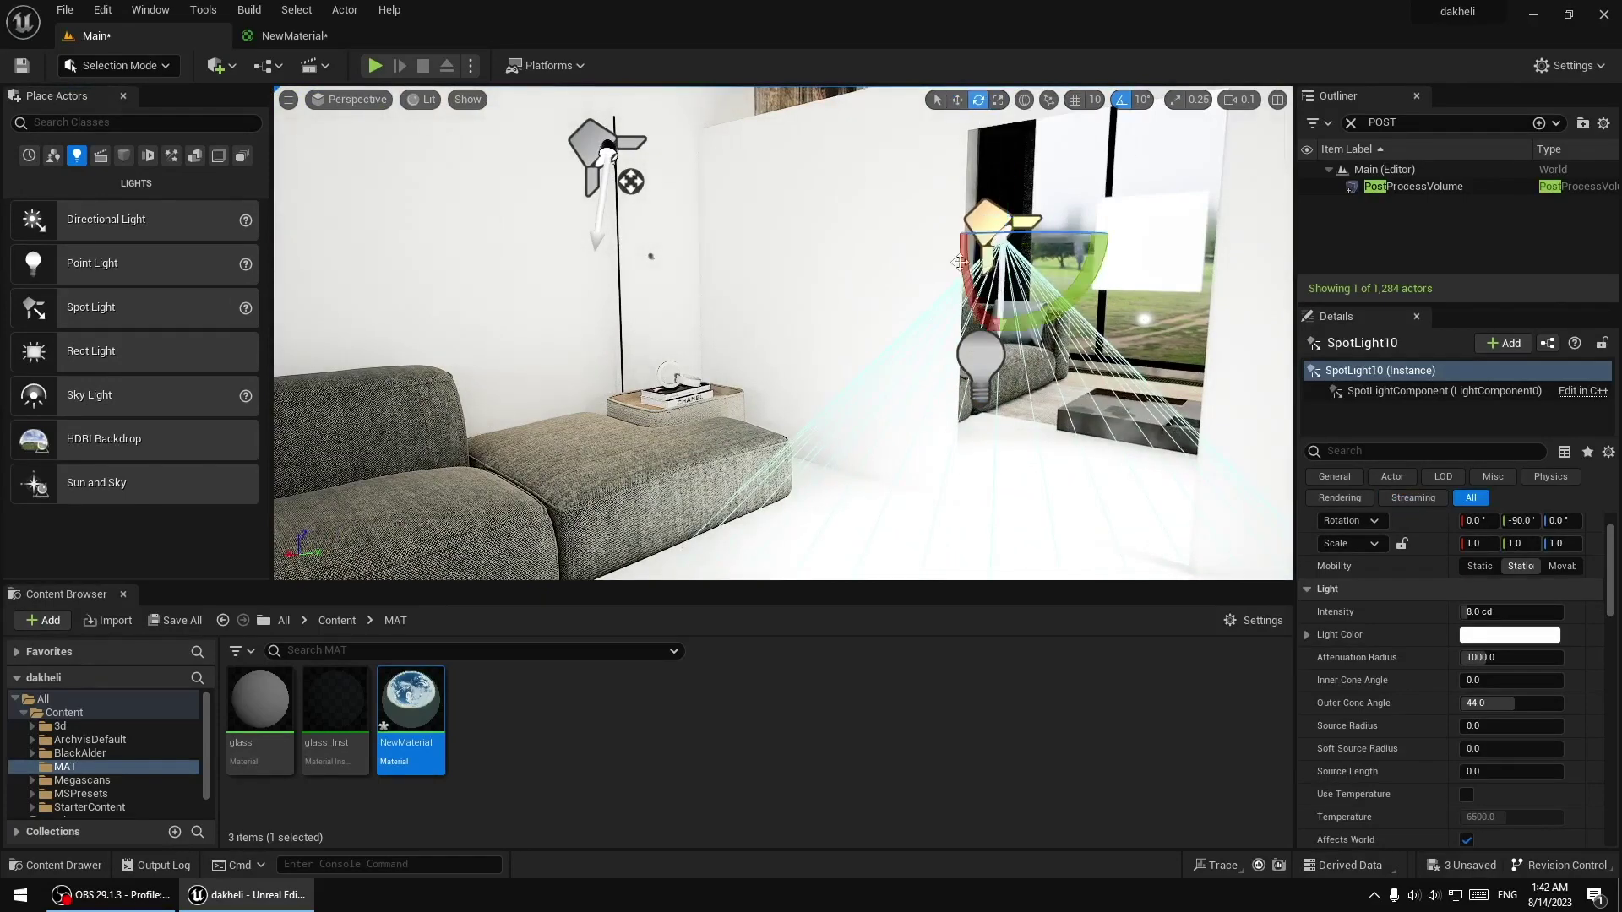
pyautogui.moveTo(967, 279); pyautogui.dragTo(963, 232)
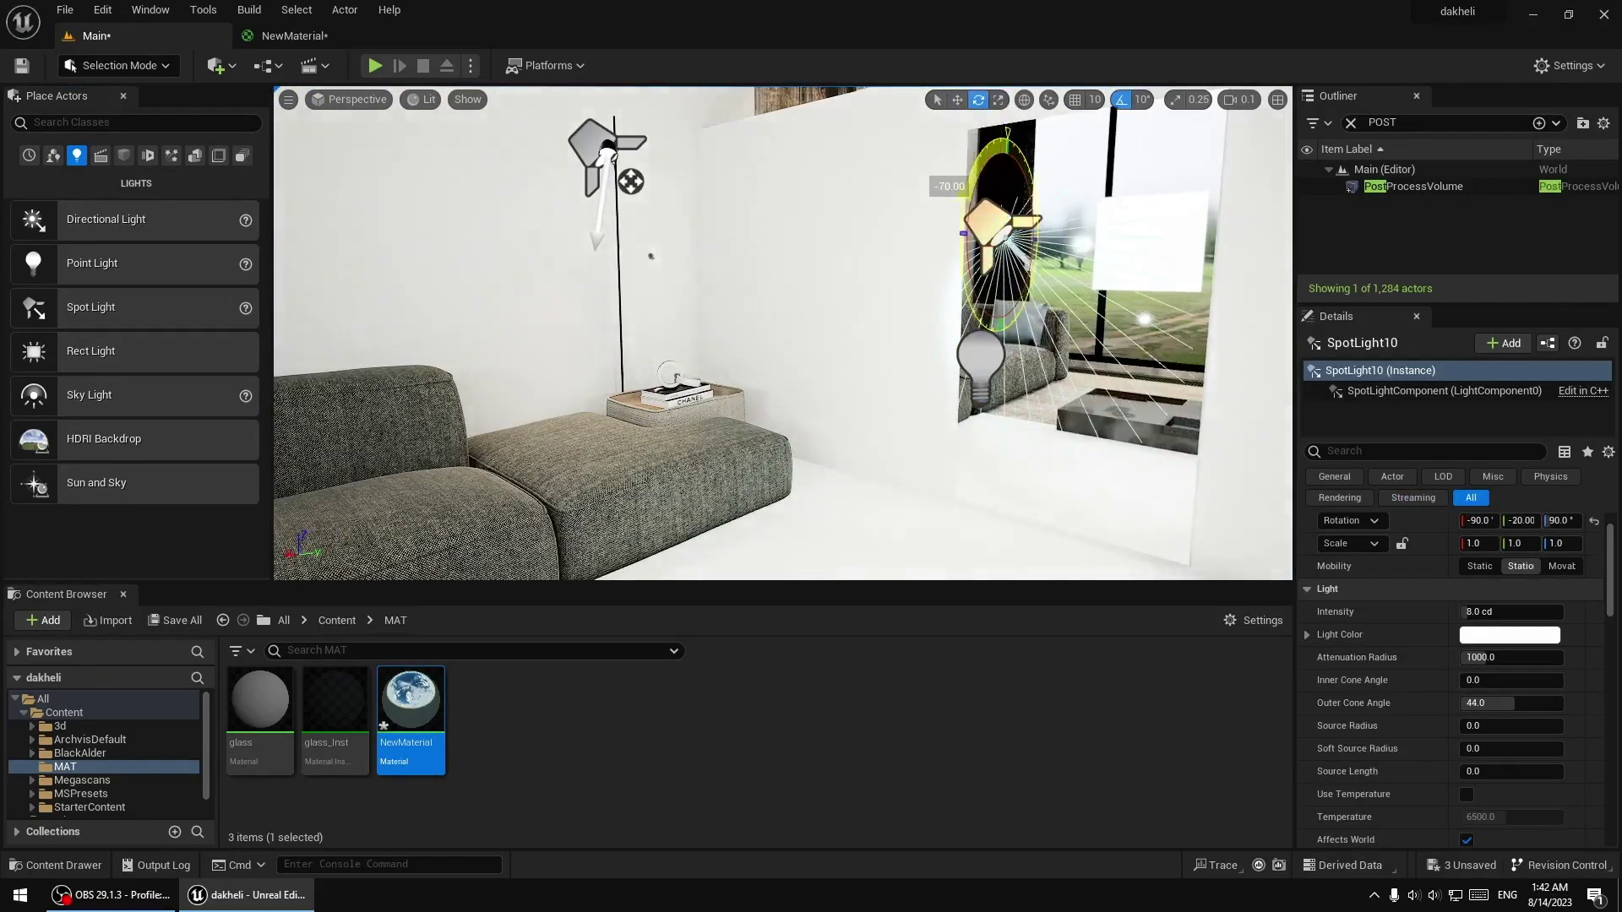
pyautogui.press('Delete')
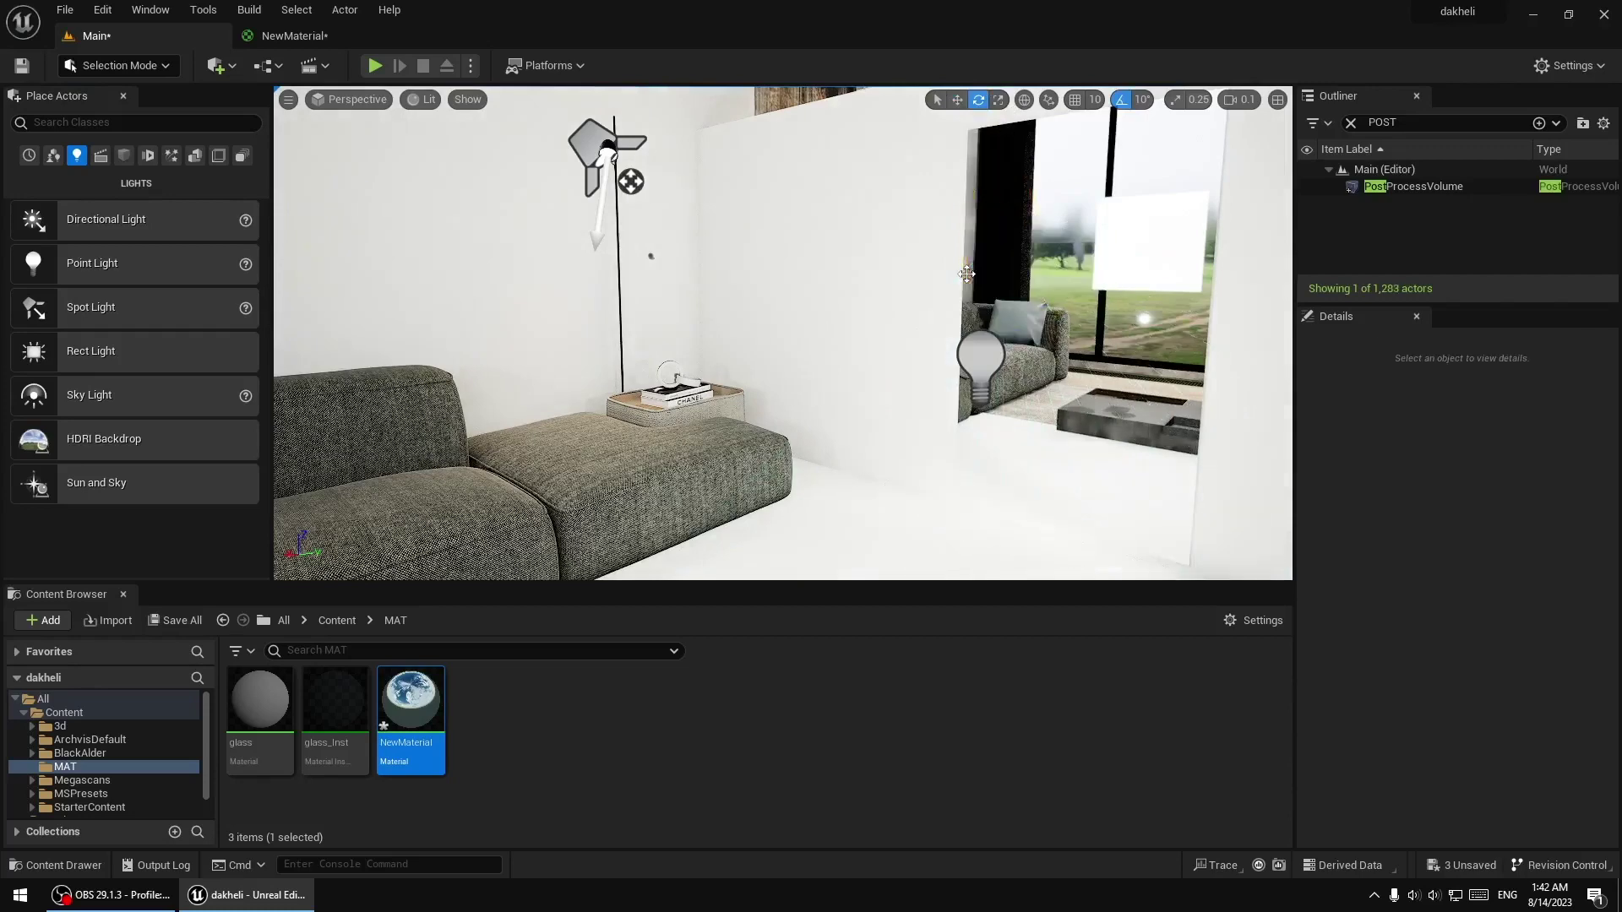
# Move the point light from the window to just above the sofa
pyautogui.click(1003, 359)
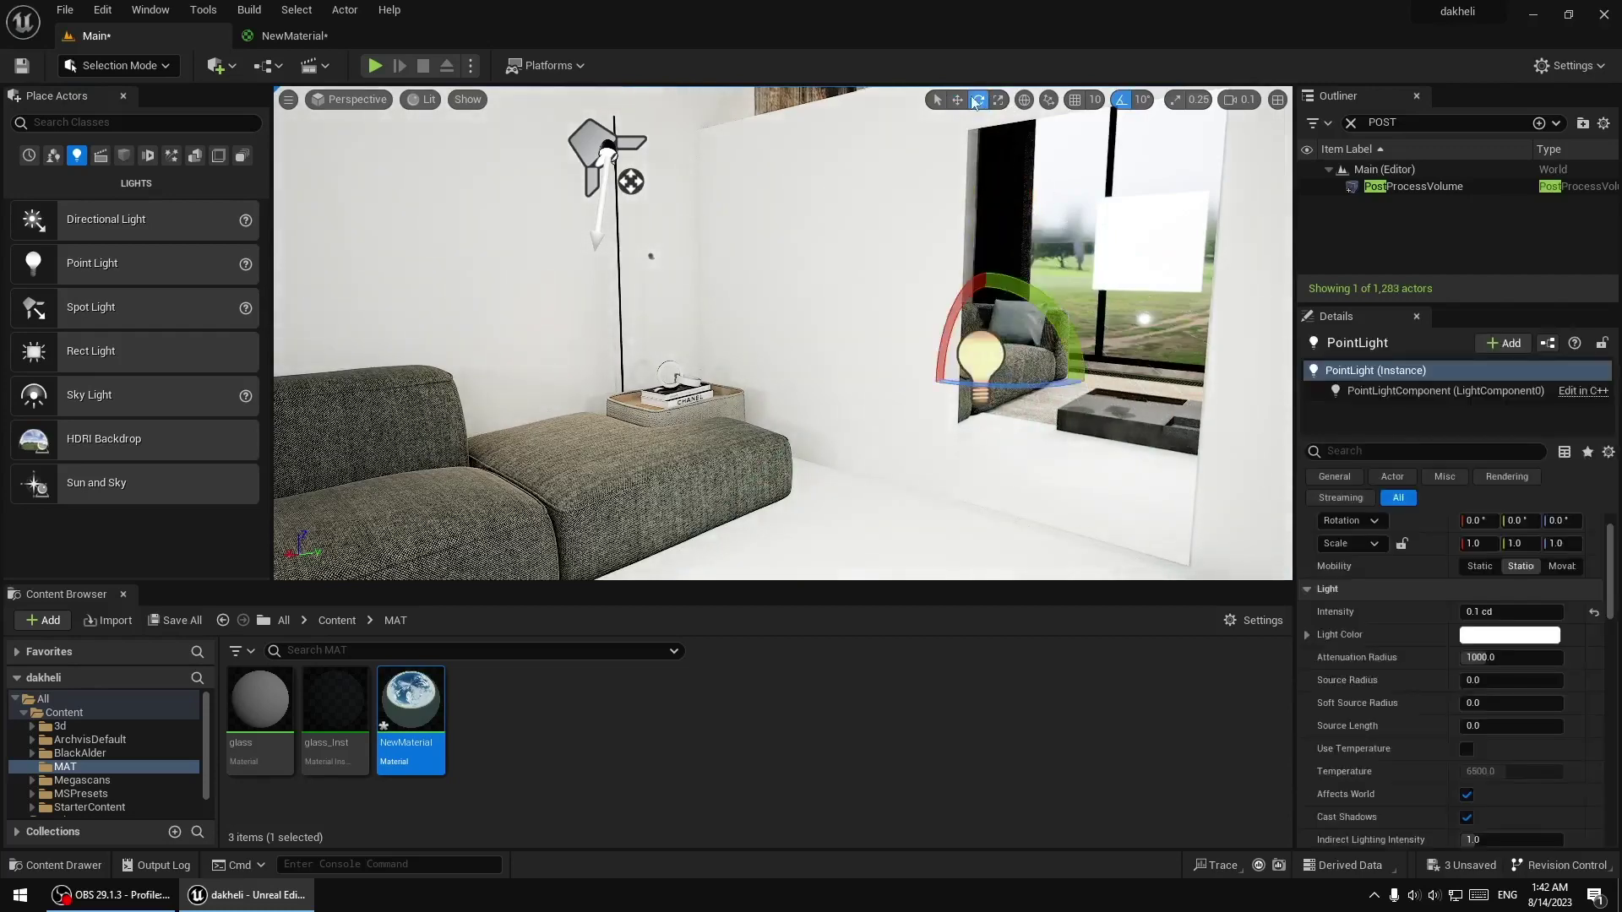
pyautogui.click(957, 99)
pyautogui.moveTo(1005, 360); pyautogui.dragTo(749, 425)
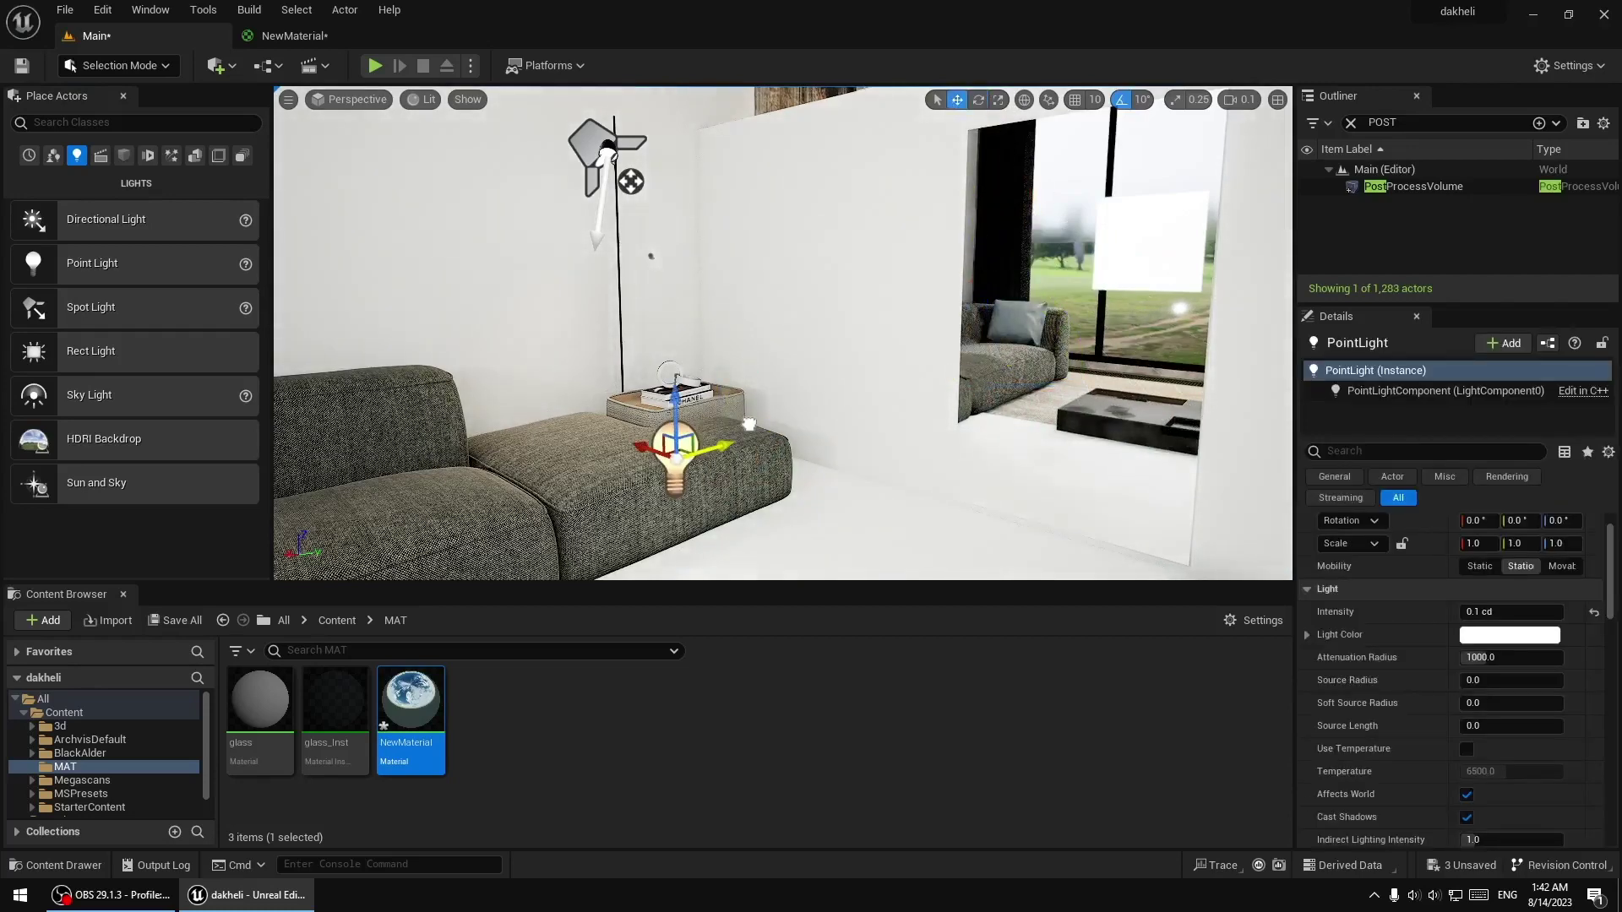
pyautogui.moveTo(642, 338); pyautogui.dragTo(589, 272, button='right')
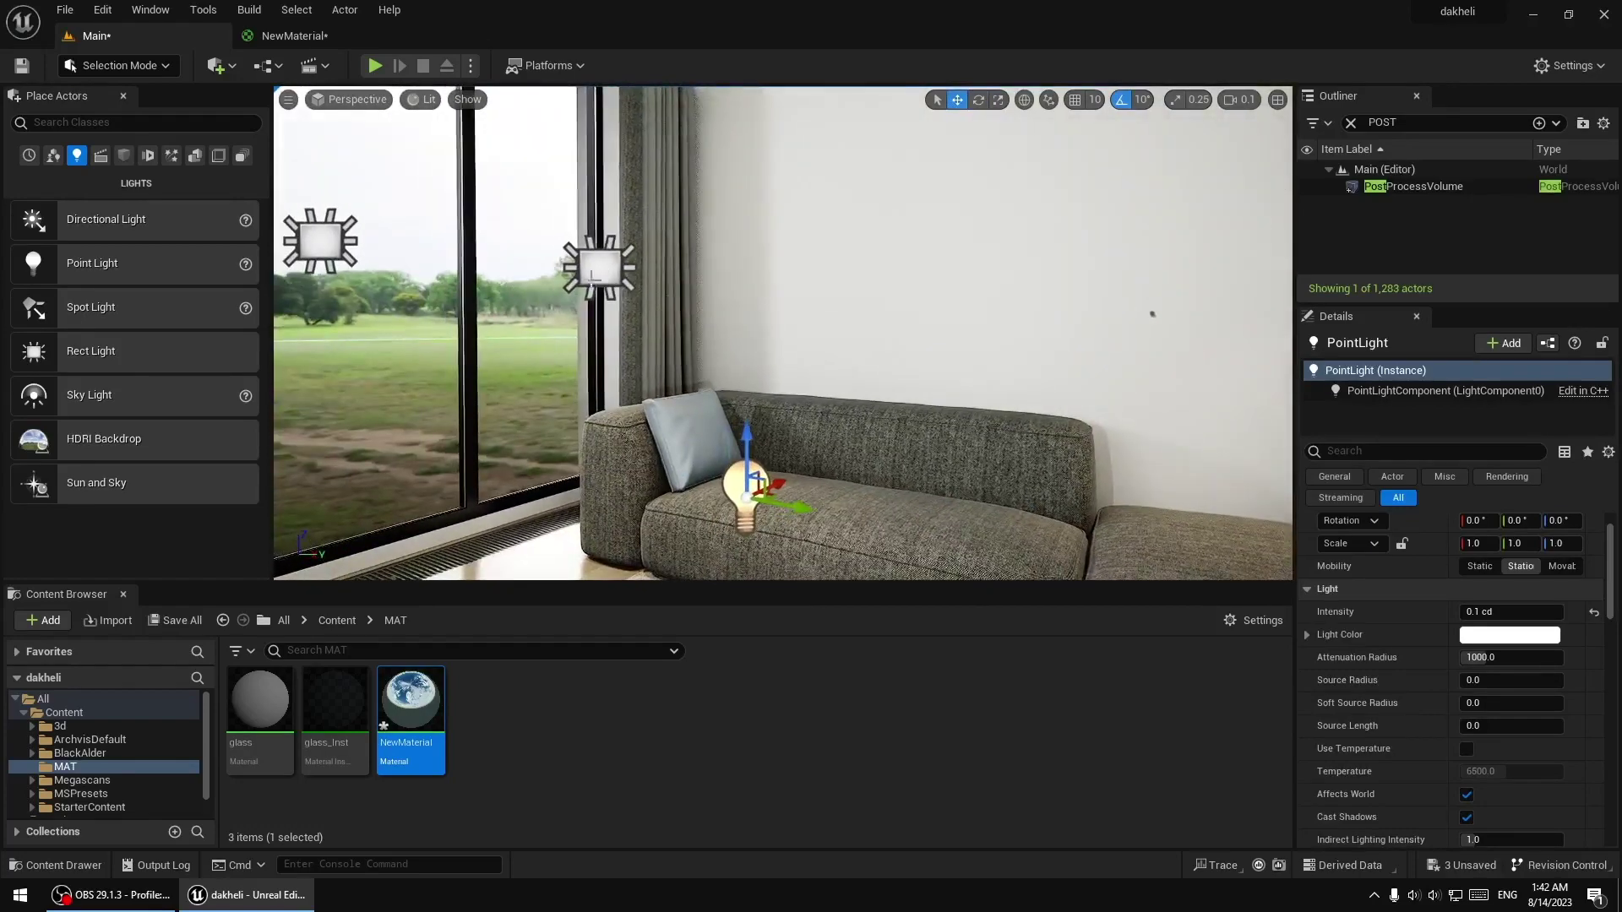
# Select the rect light near the window and collapse its Details down to the Light properties
pyautogui.click(589, 272)
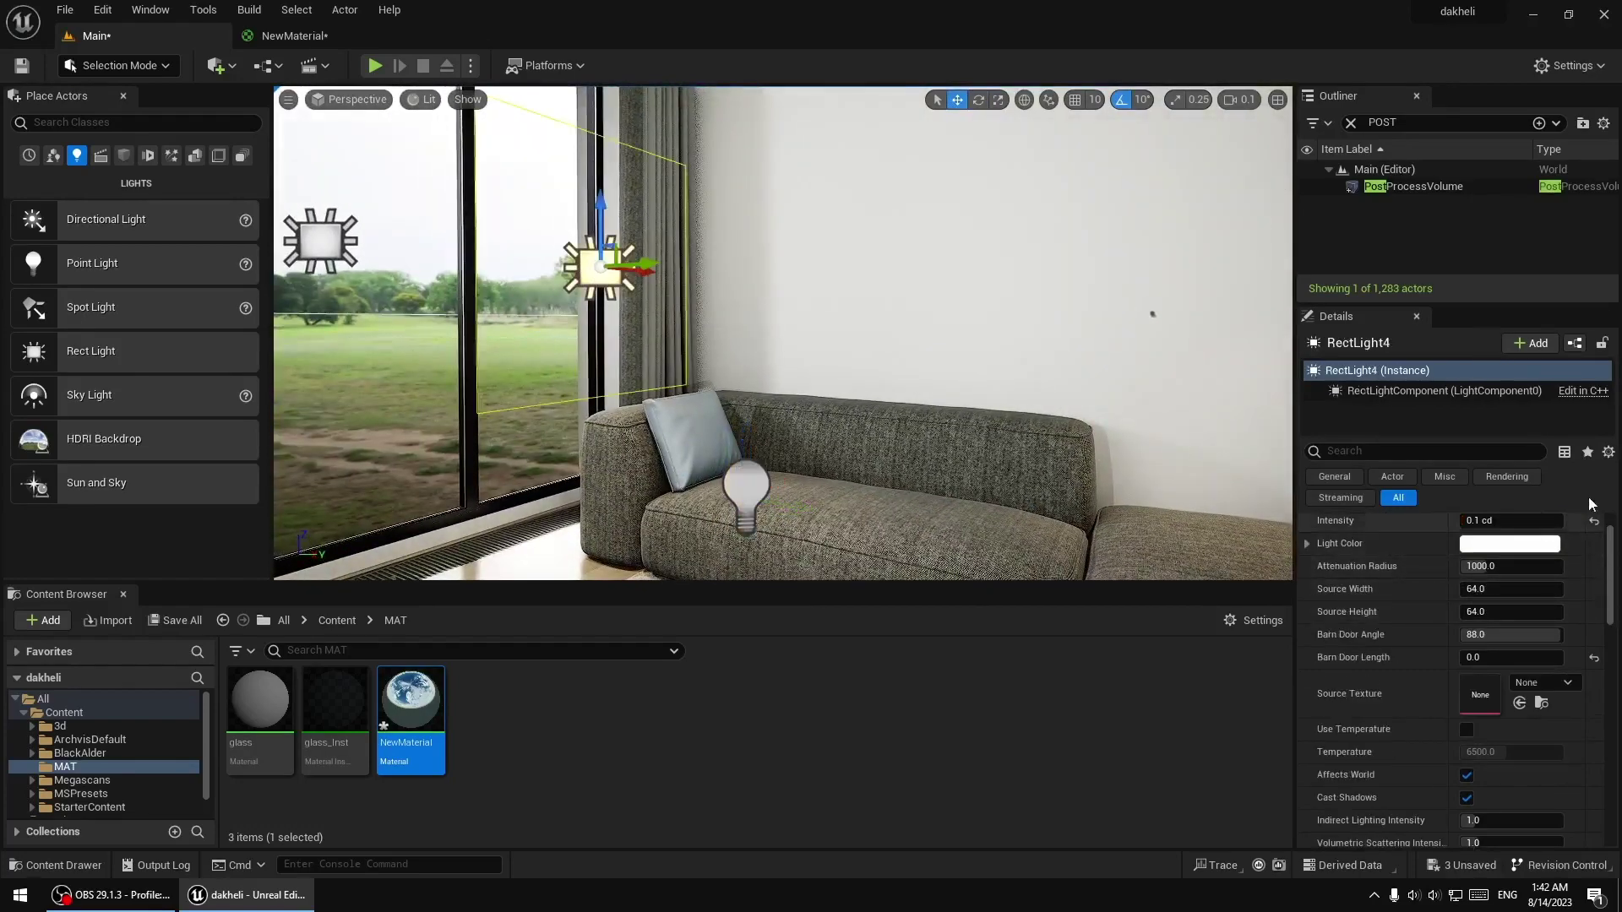
pyautogui.click(1607, 453)
pyautogui.click(1475, 606)
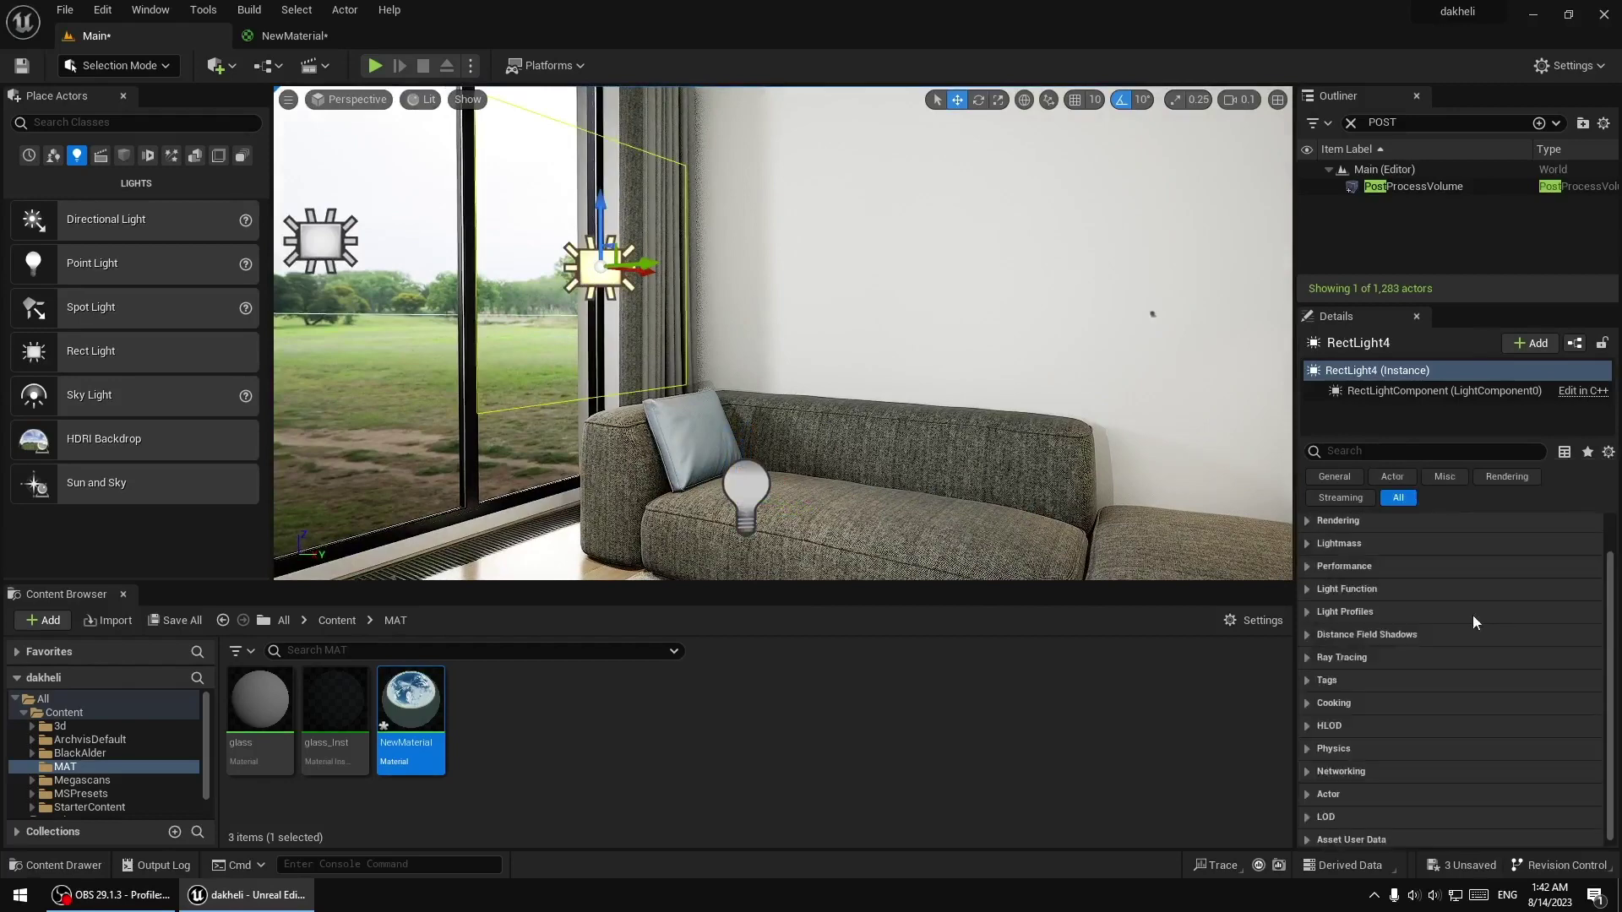
pyautogui.scroll(2, 1389, 601)
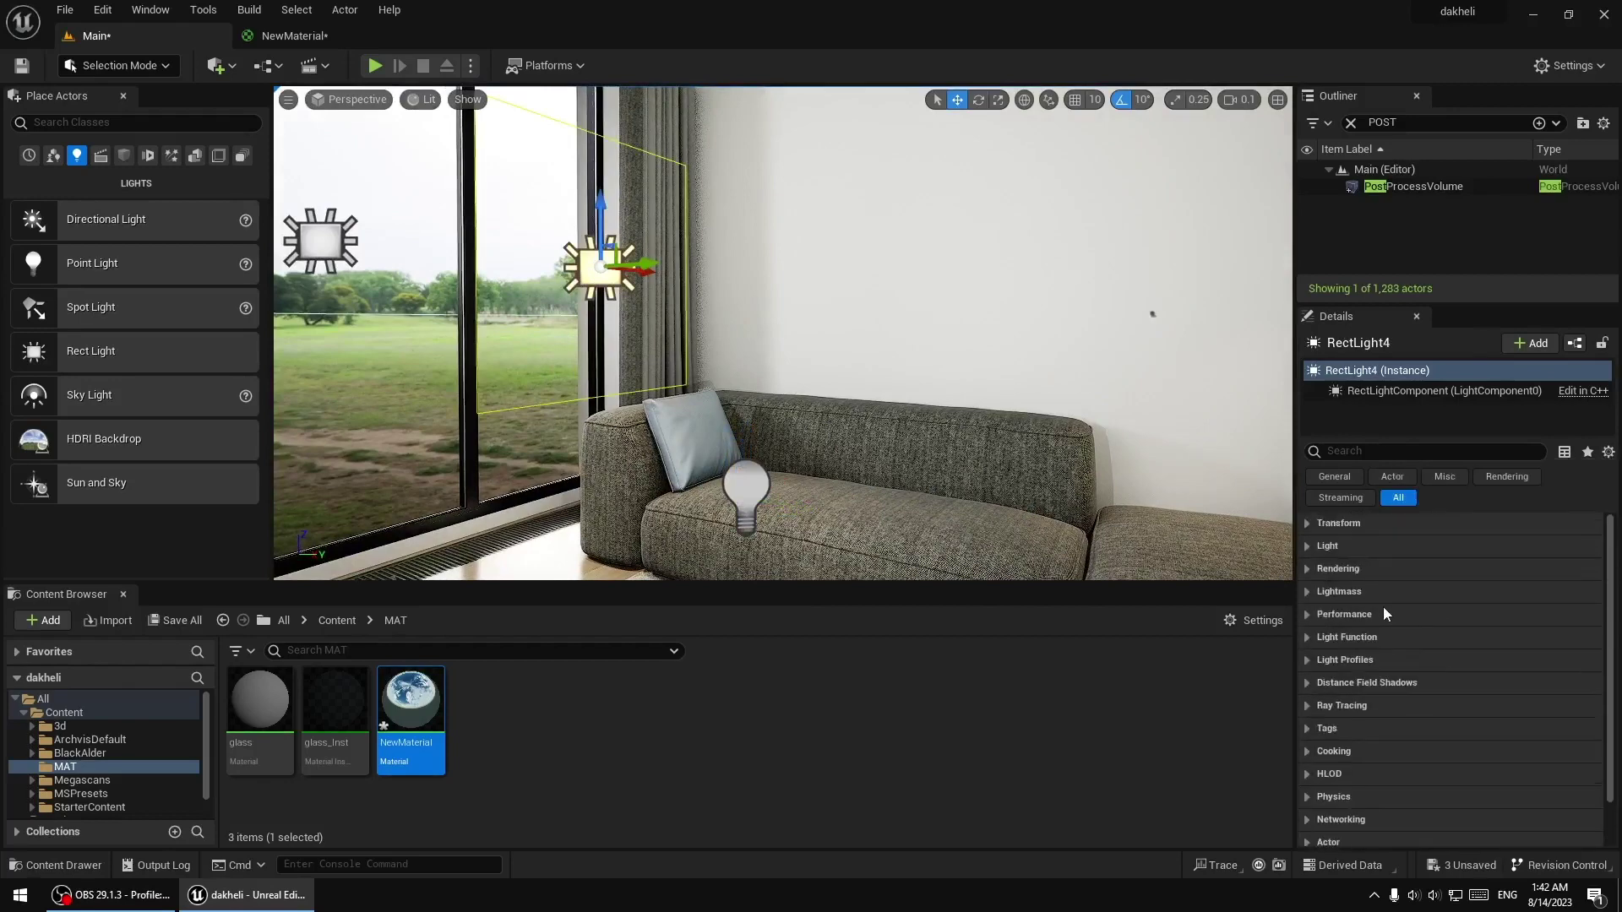
pyautogui.click(1309, 545)
# Open the advanced light settings and lower the rect light's Specular Scale to 0.008
pyautogui.scroll(-2, 1347, 622)
pyautogui.scroll(-1, 1345, 655)
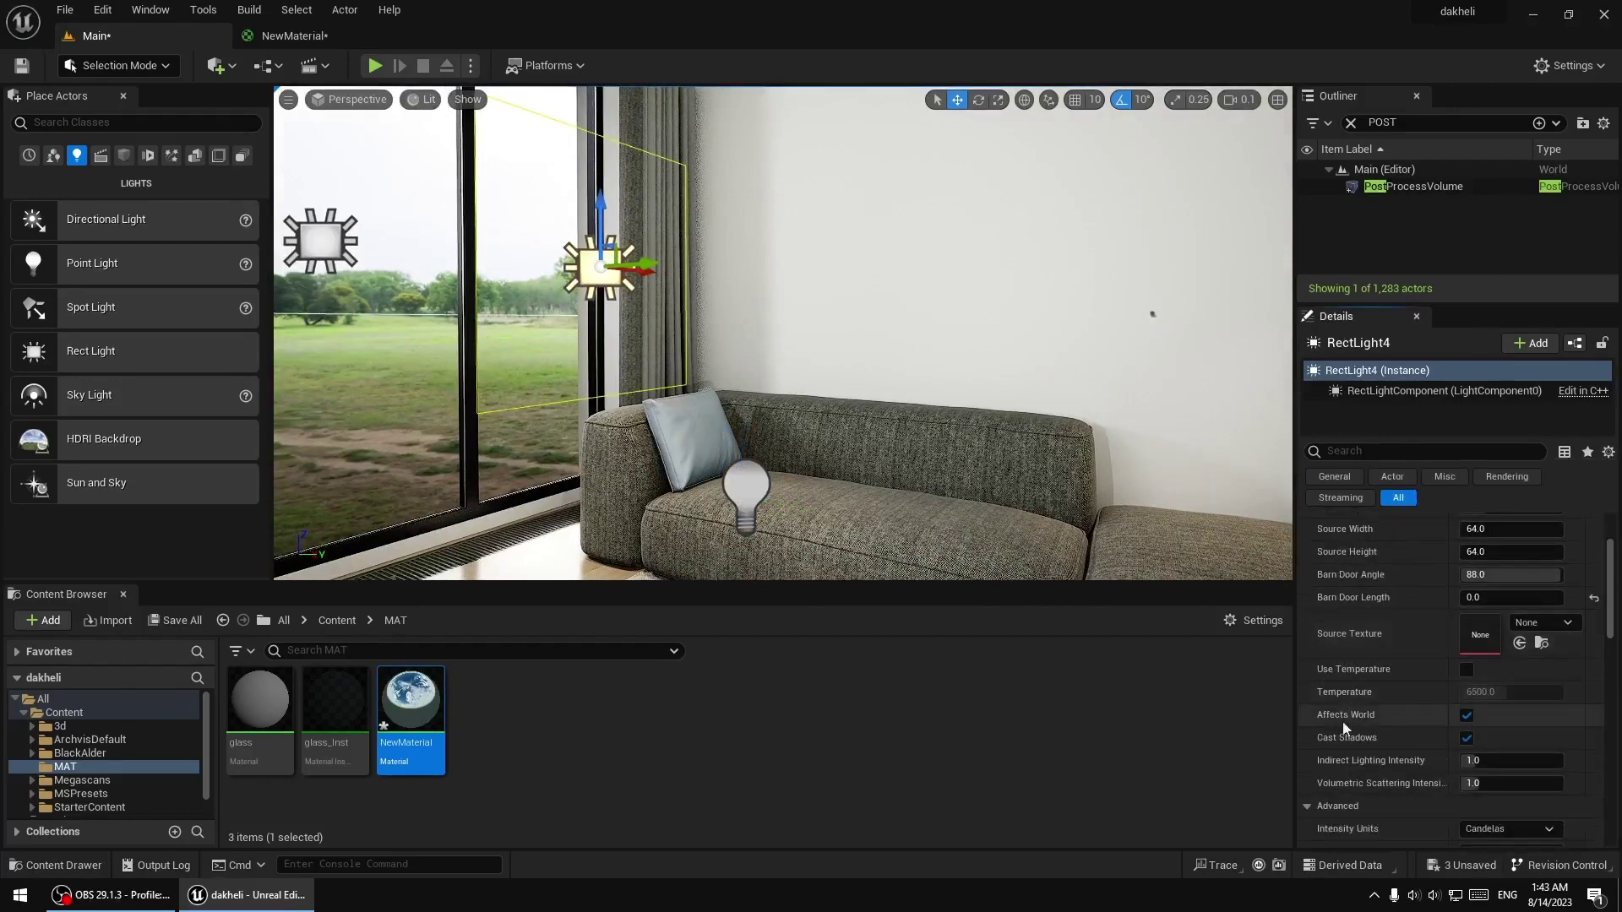
pyautogui.scroll(-1, 1332, 726)
pyautogui.click(1313, 752)
pyautogui.click(1311, 752)
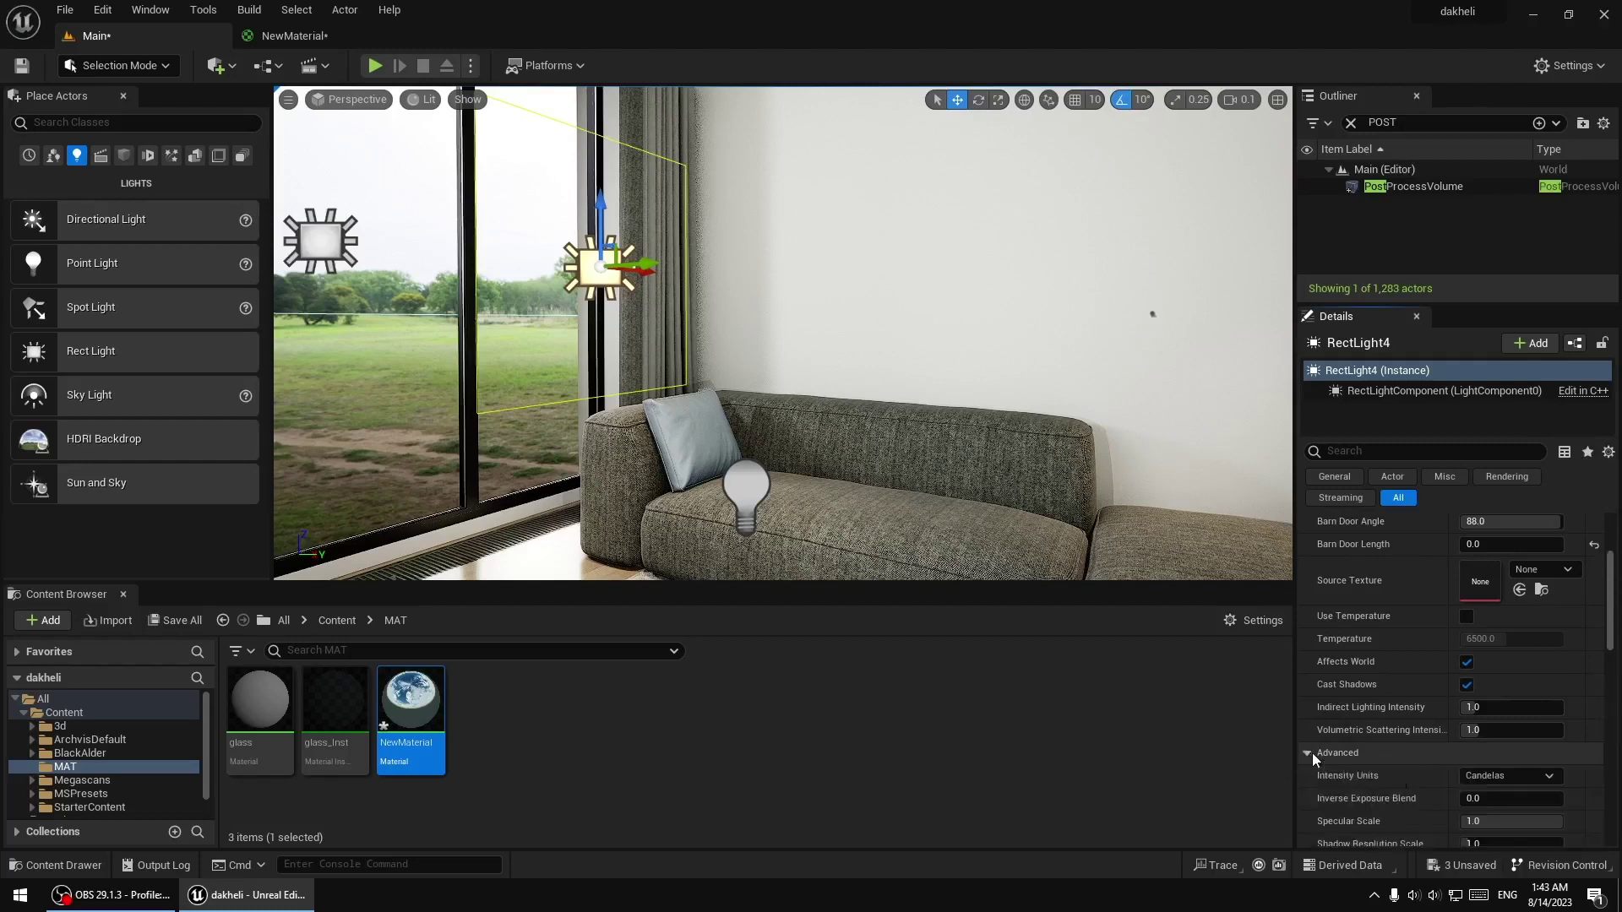
pyautogui.scroll(-2, 1311, 753)
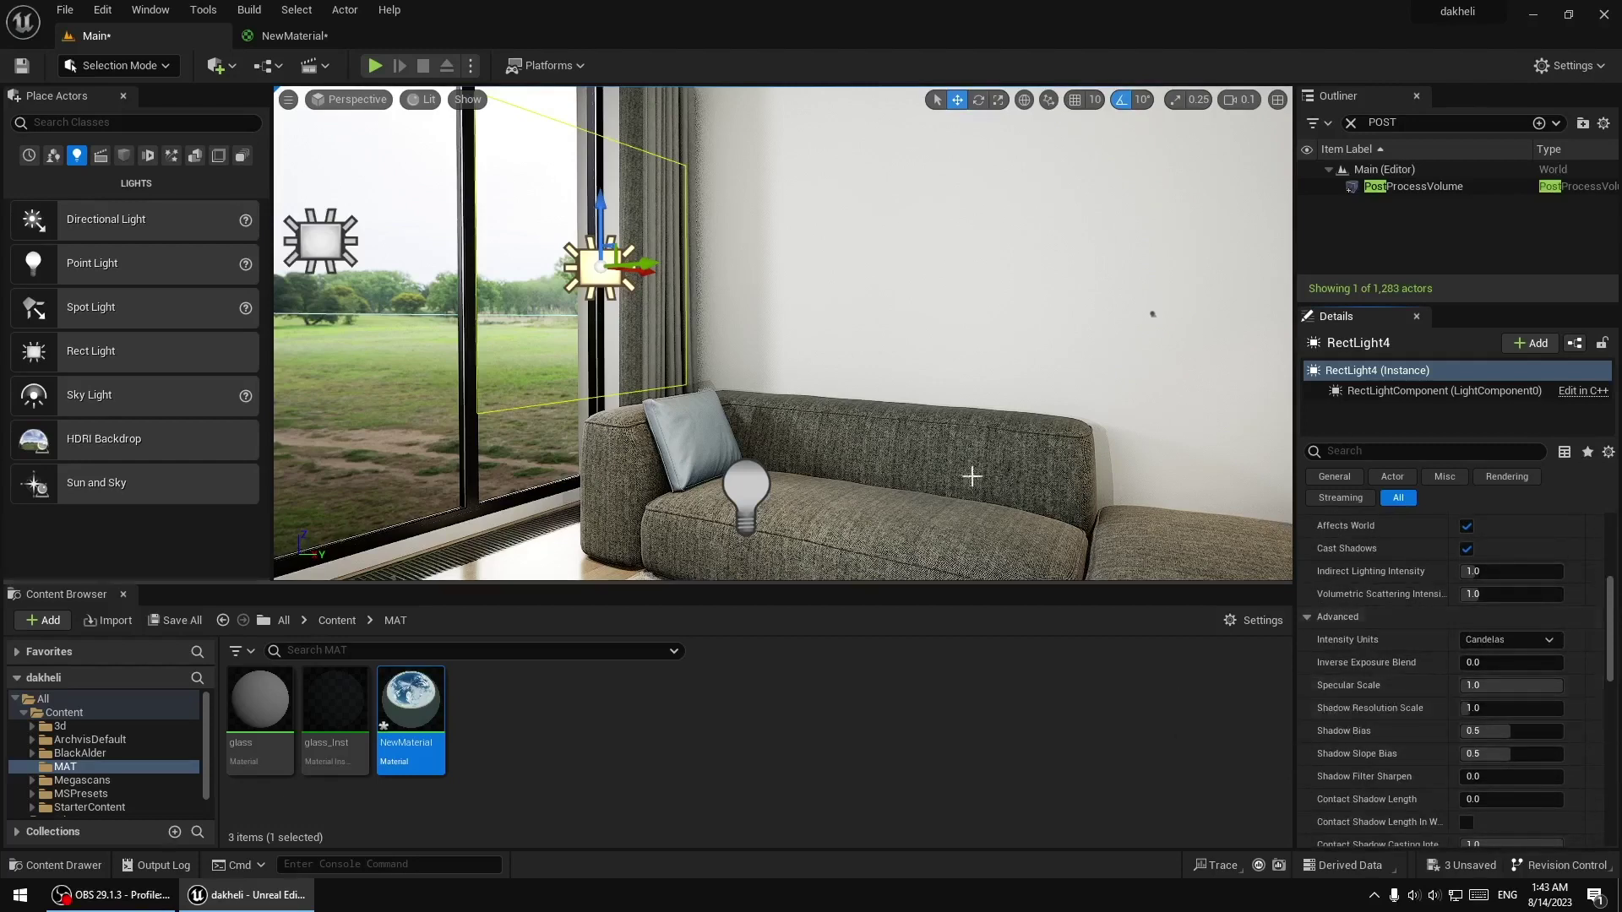
pyautogui.moveTo(619, 269); pyautogui.dragTo(935, 365, button='right')
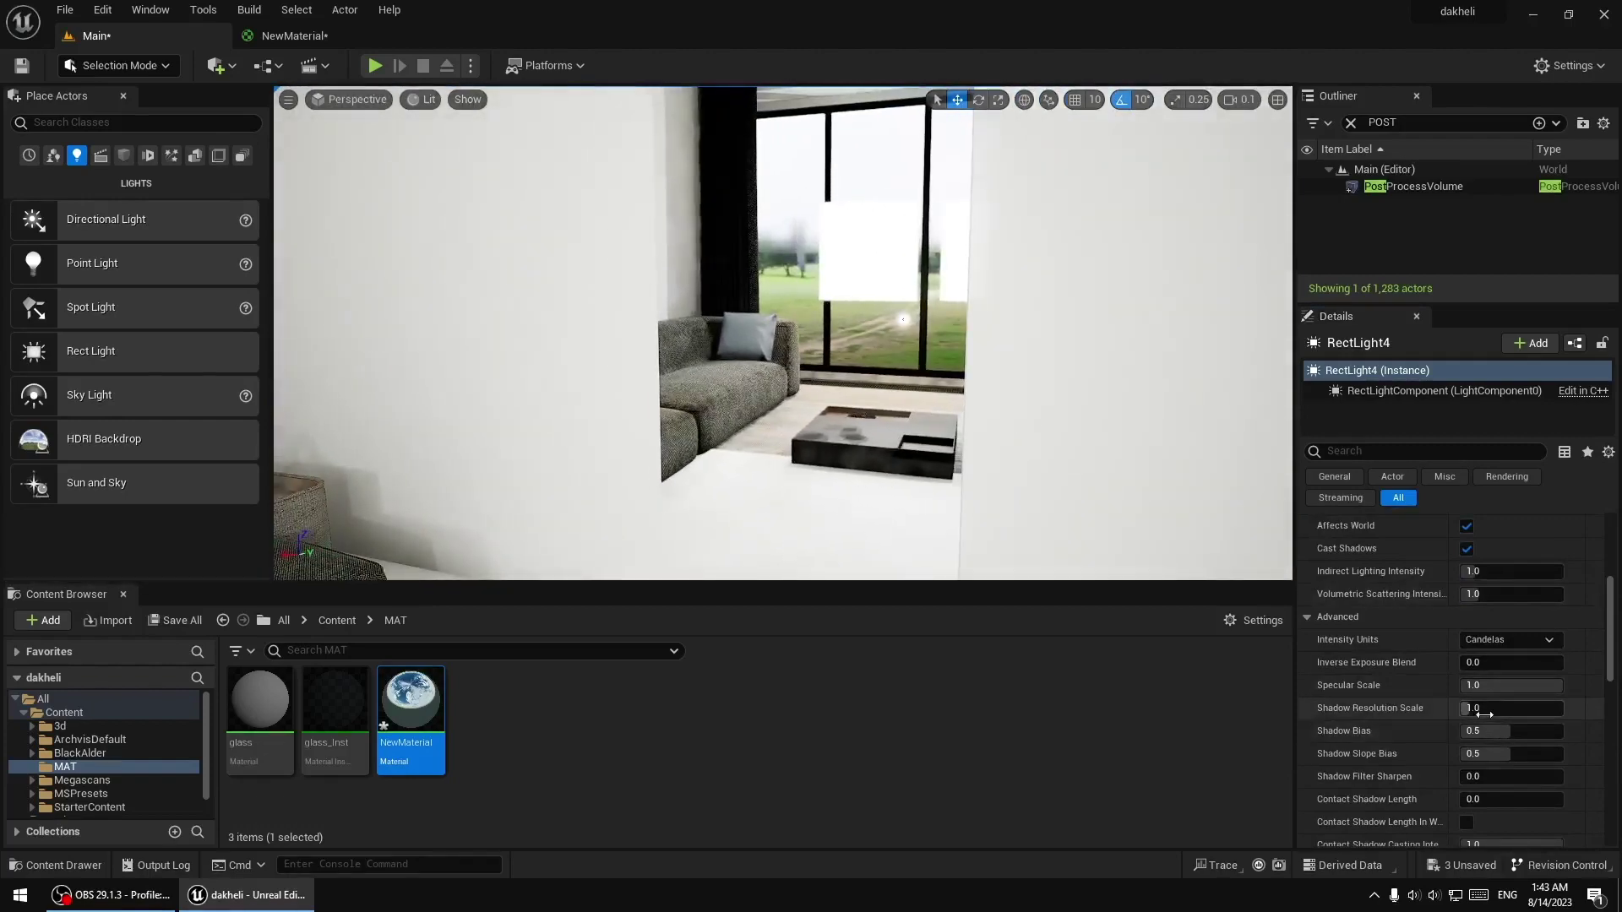
pyautogui.moveTo(1526, 689); pyautogui.dragTo(1459, 690)
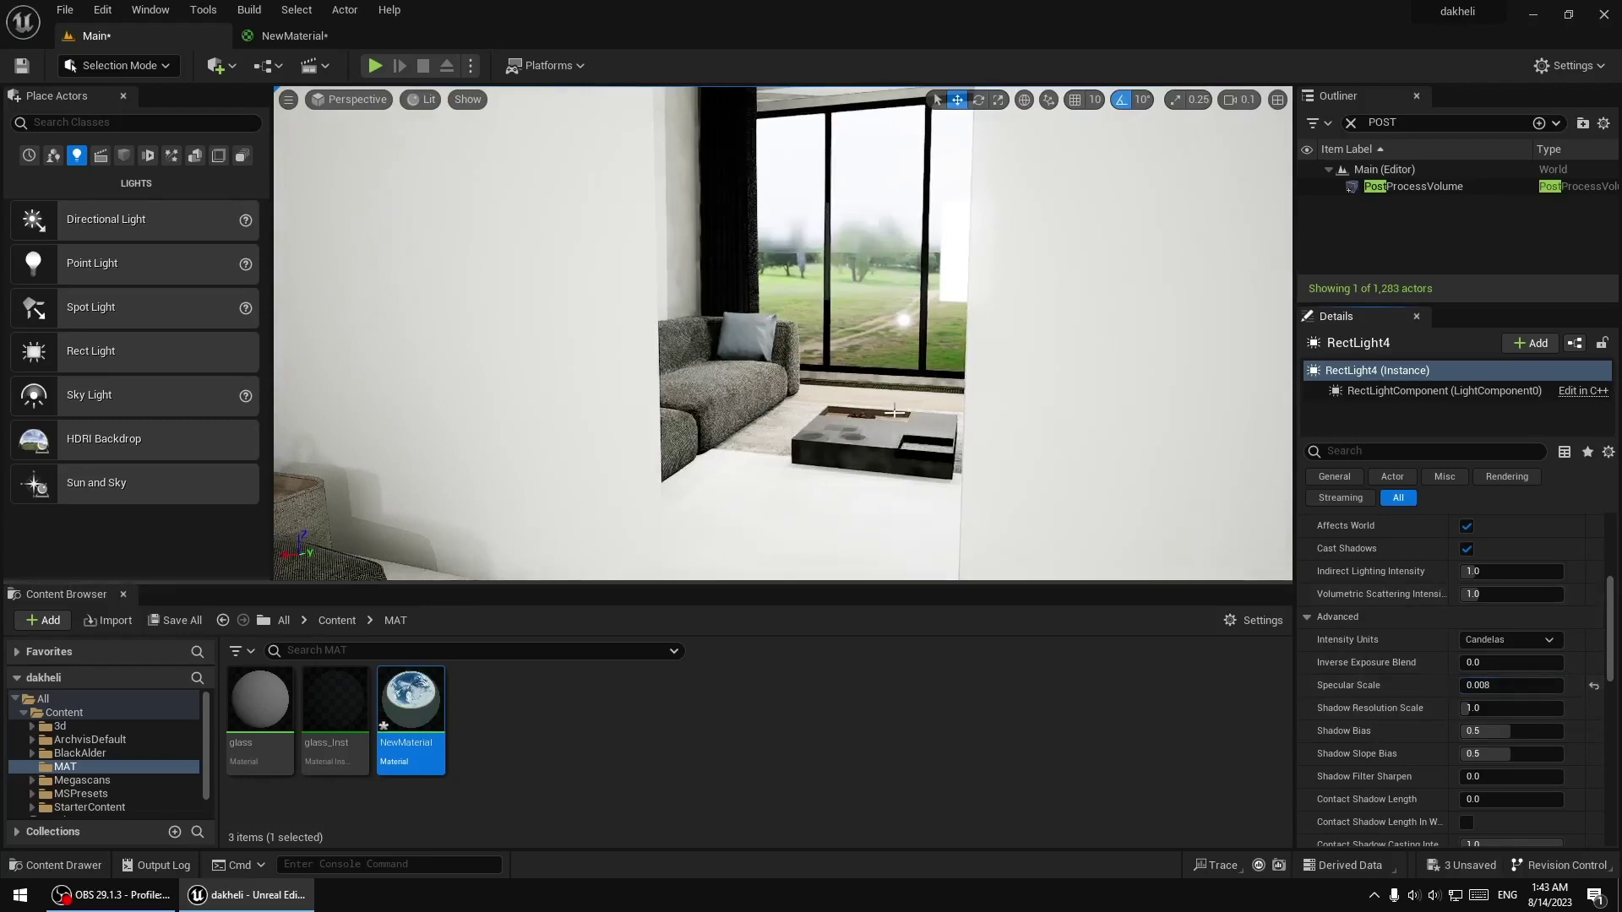
pyautogui.moveTo(571, 330); pyautogui.dragTo(583, 330, button='right')
# Set the second rect light by the TV to a Specular Scale of 0
pyautogui.click(1114, 287)
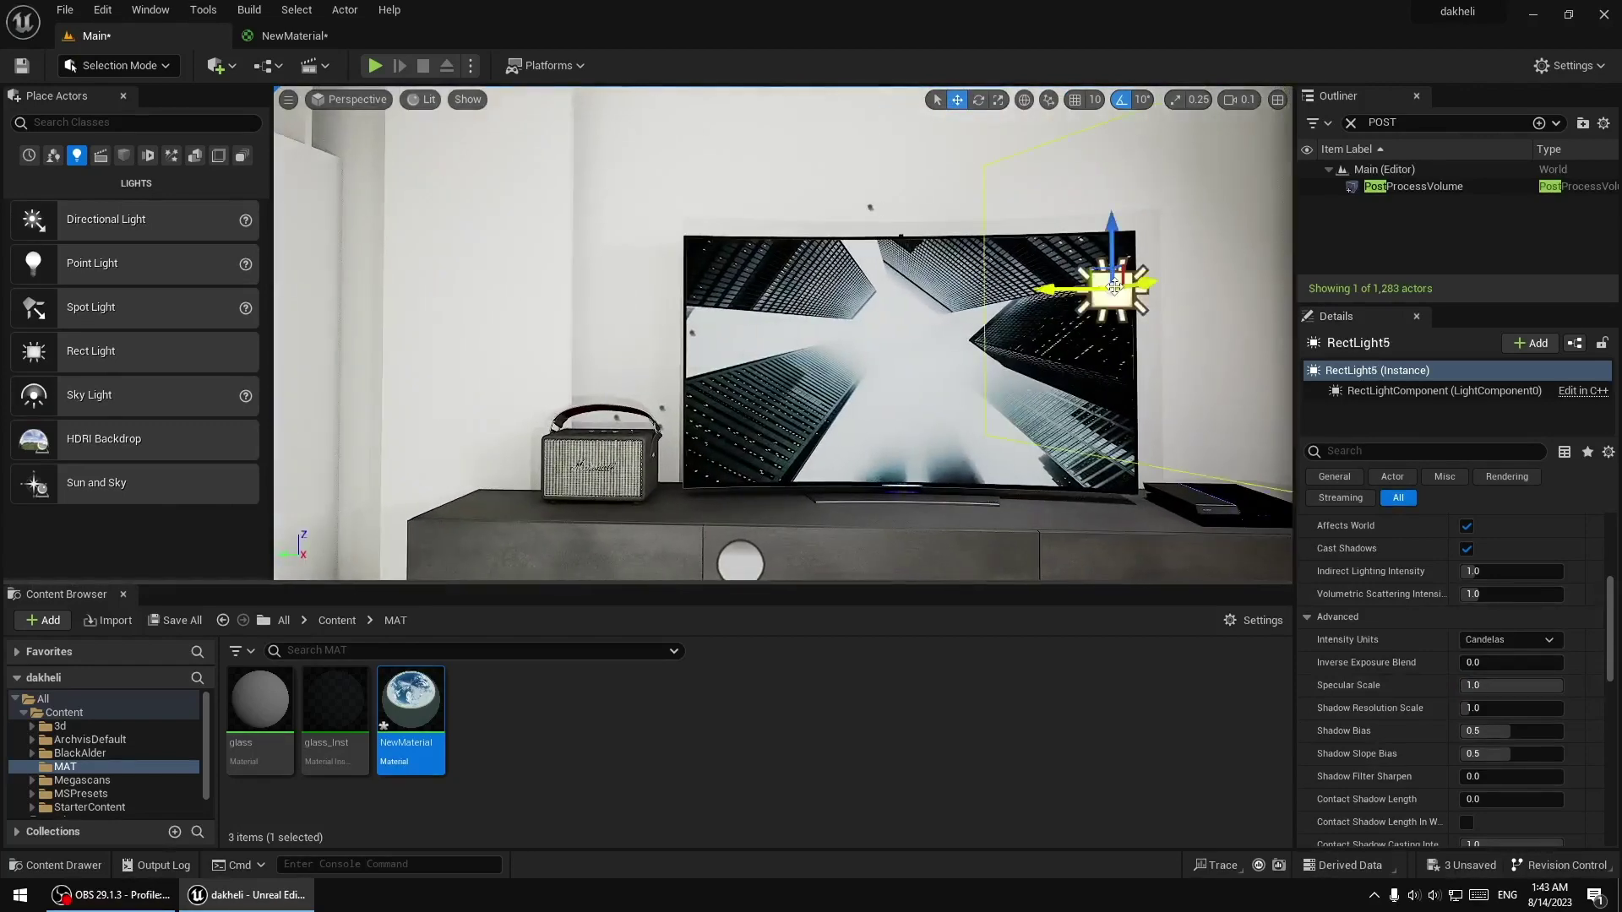
pyautogui.moveTo(1114, 287); pyautogui.dragTo(930, 291, button='right')
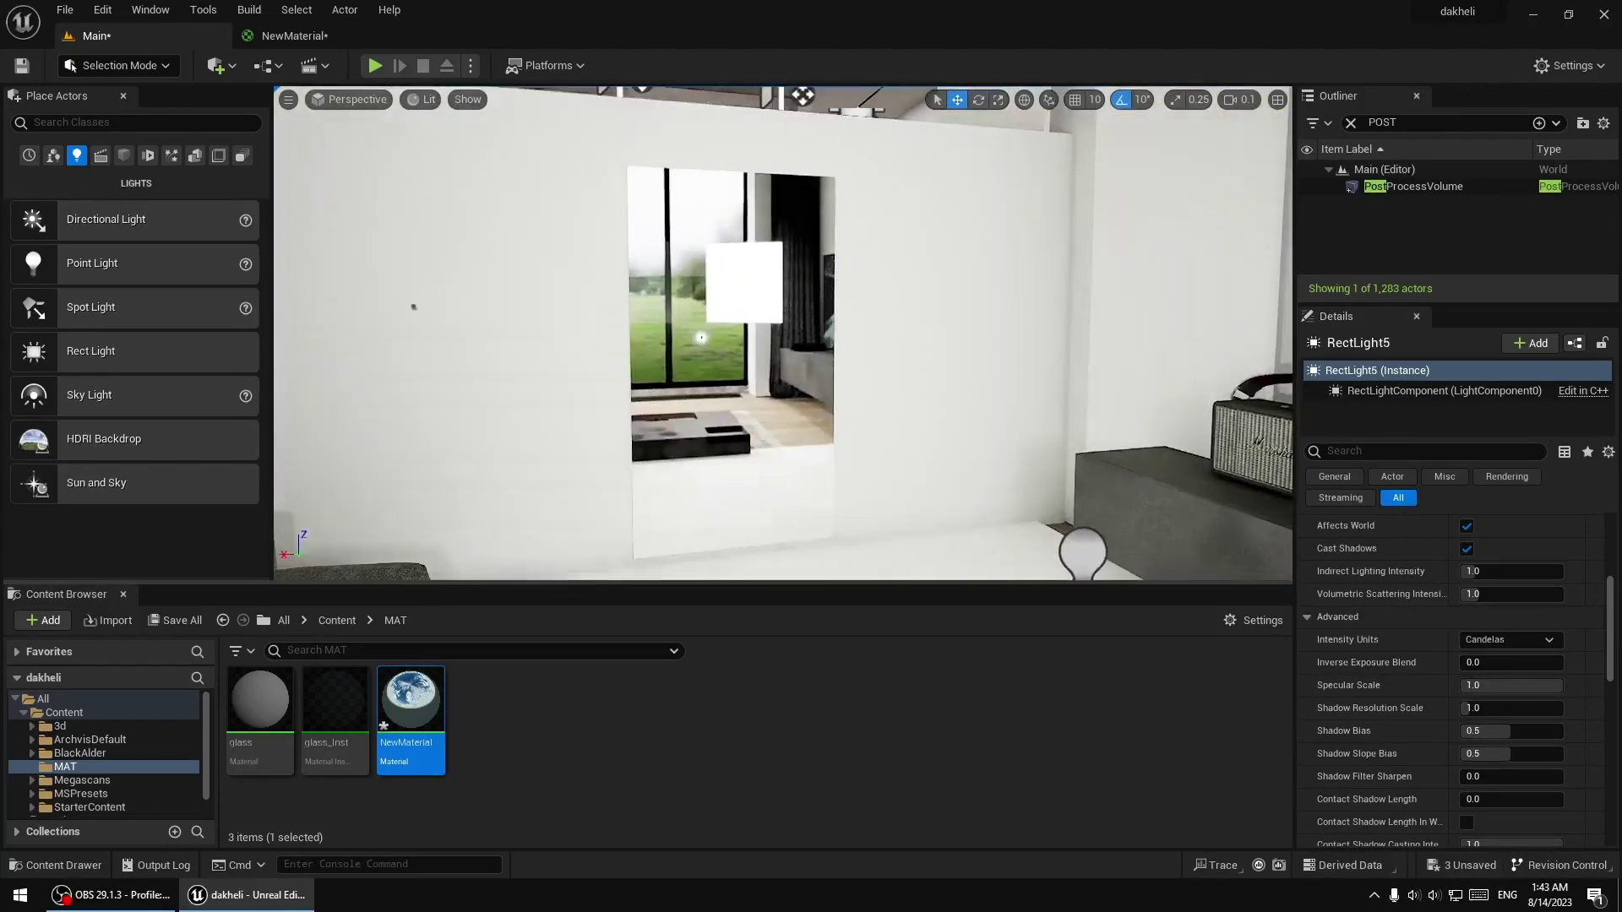
pyautogui.click(1487, 685)
pyautogui.write('0')
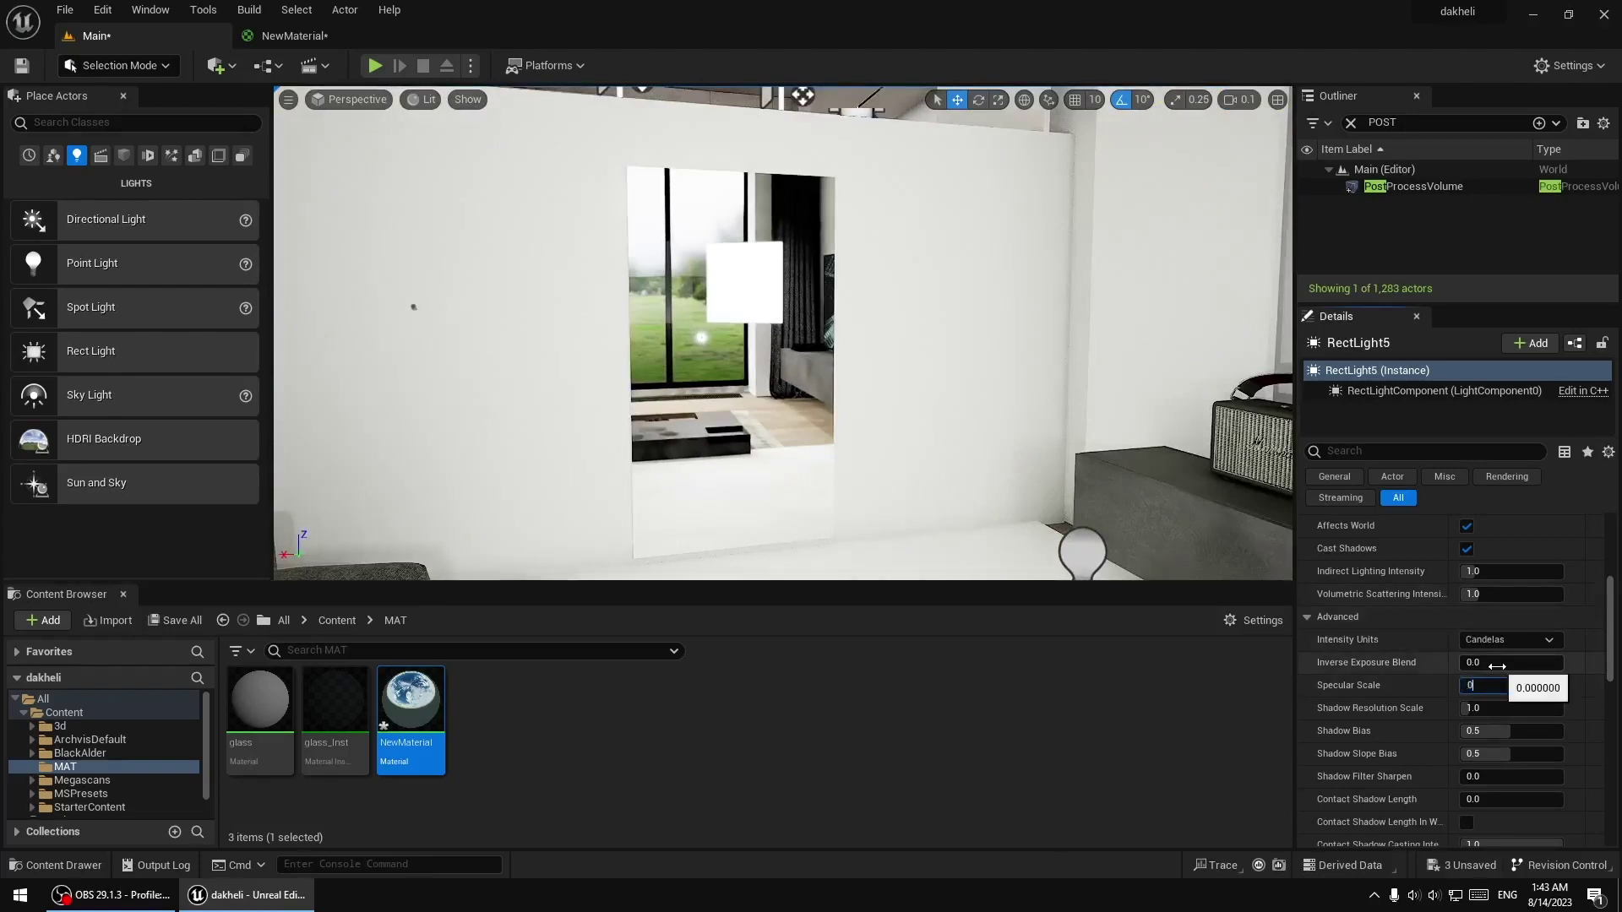
pyautogui.press('Return')
# Select the point light and review its advanced settings, with Specular Scale at 0
pyautogui.click(1082, 554)
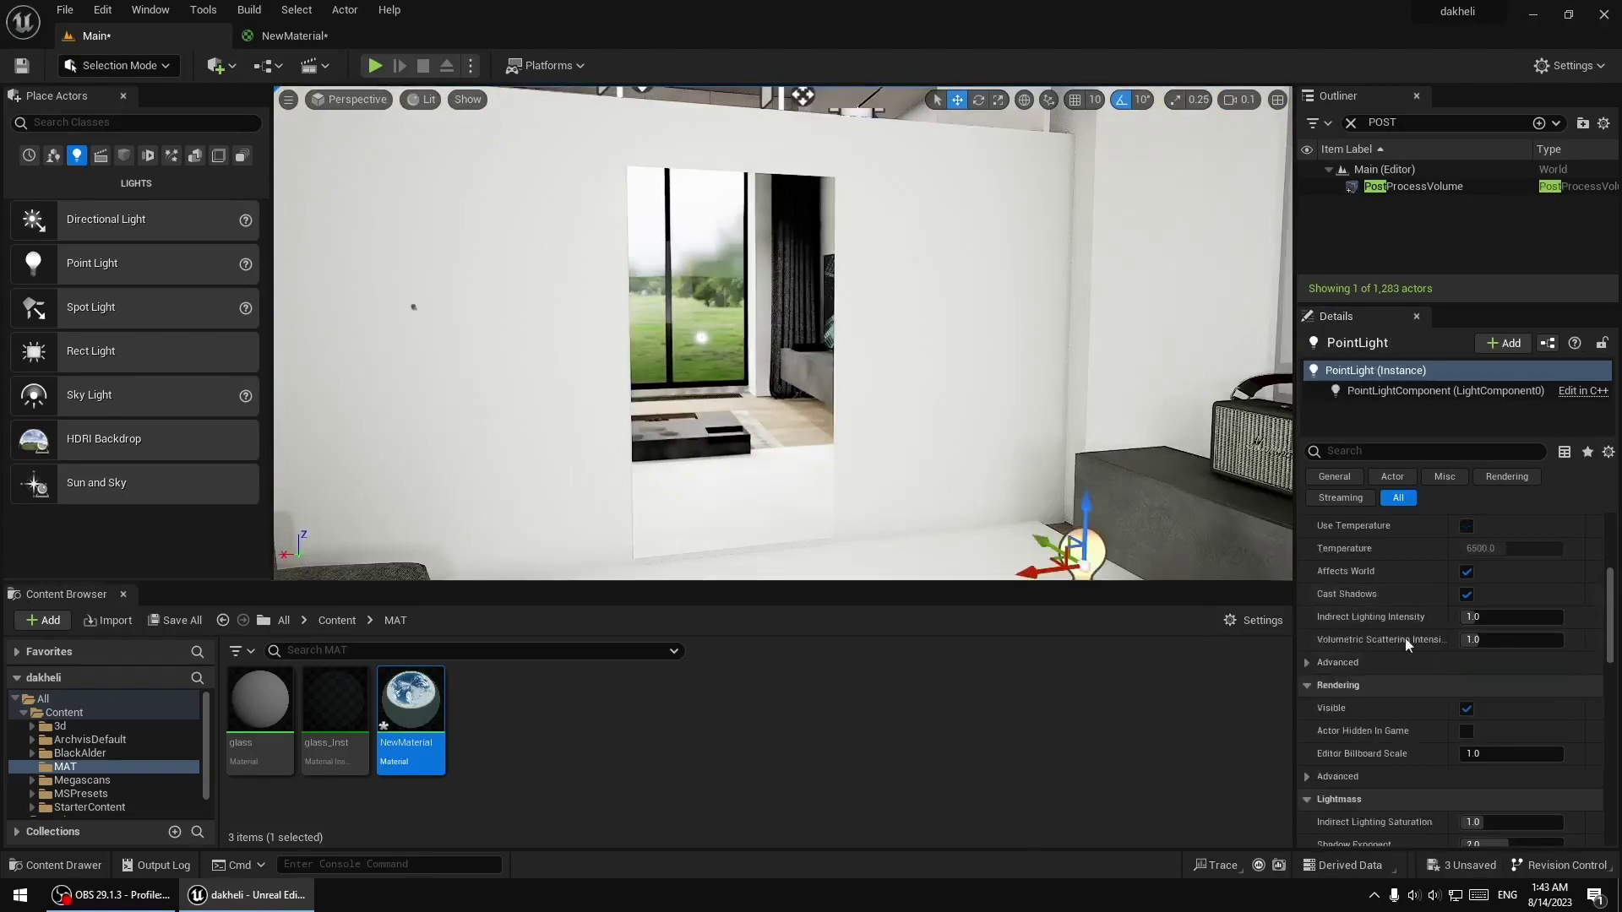
pyautogui.click(1335, 664)
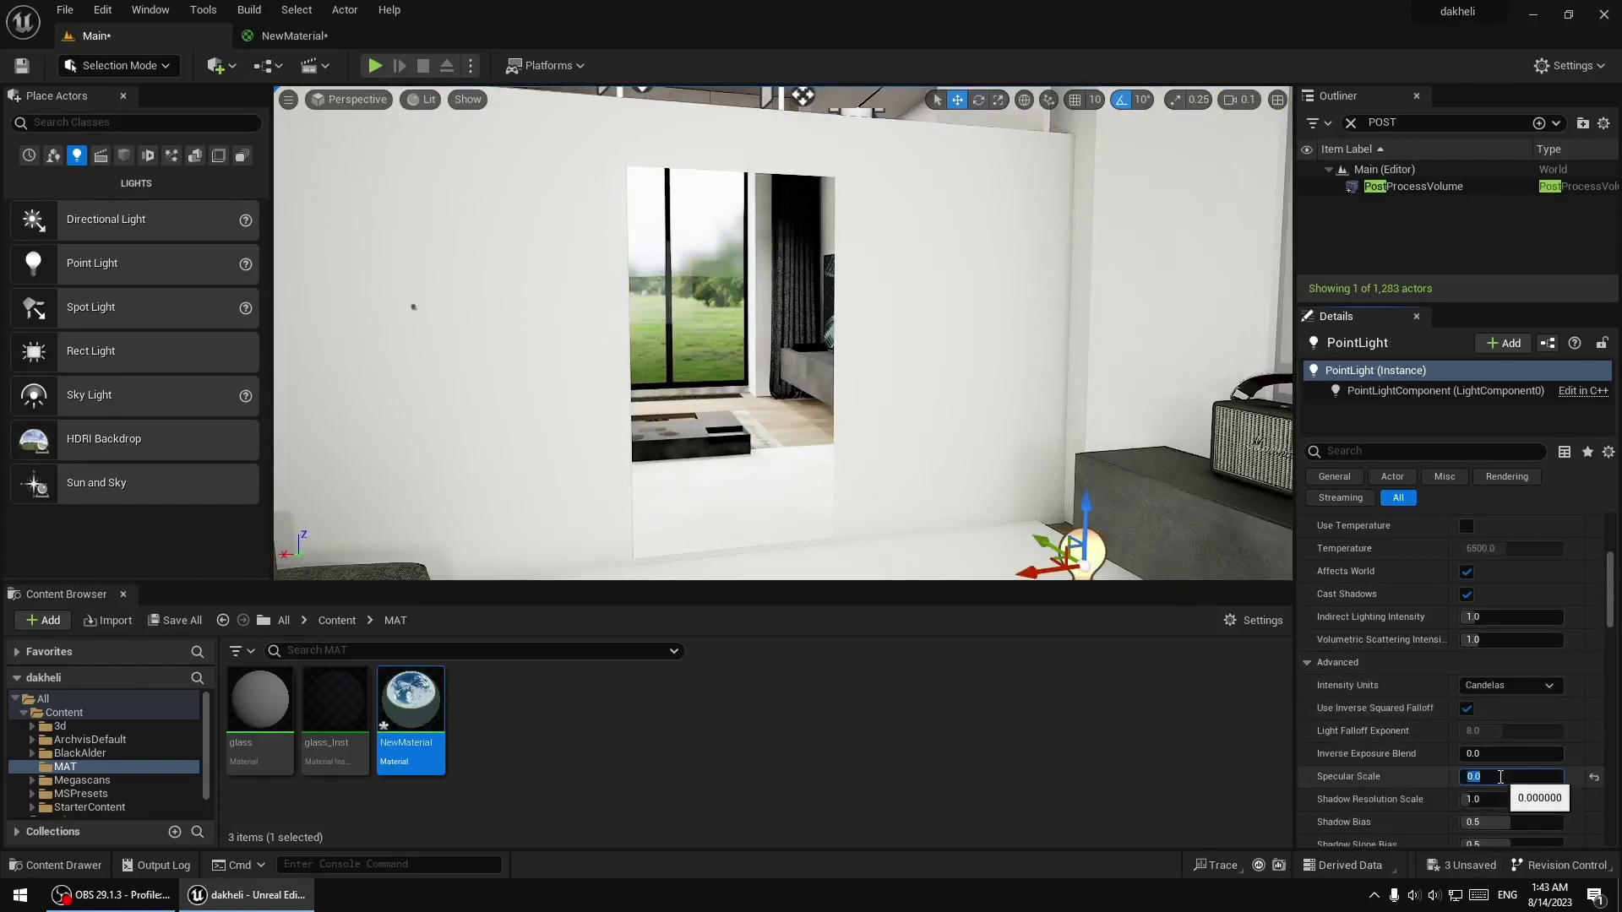
pyautogui.moveTo(983, 361); pyautogui.dragTo(845, 364, button='right')
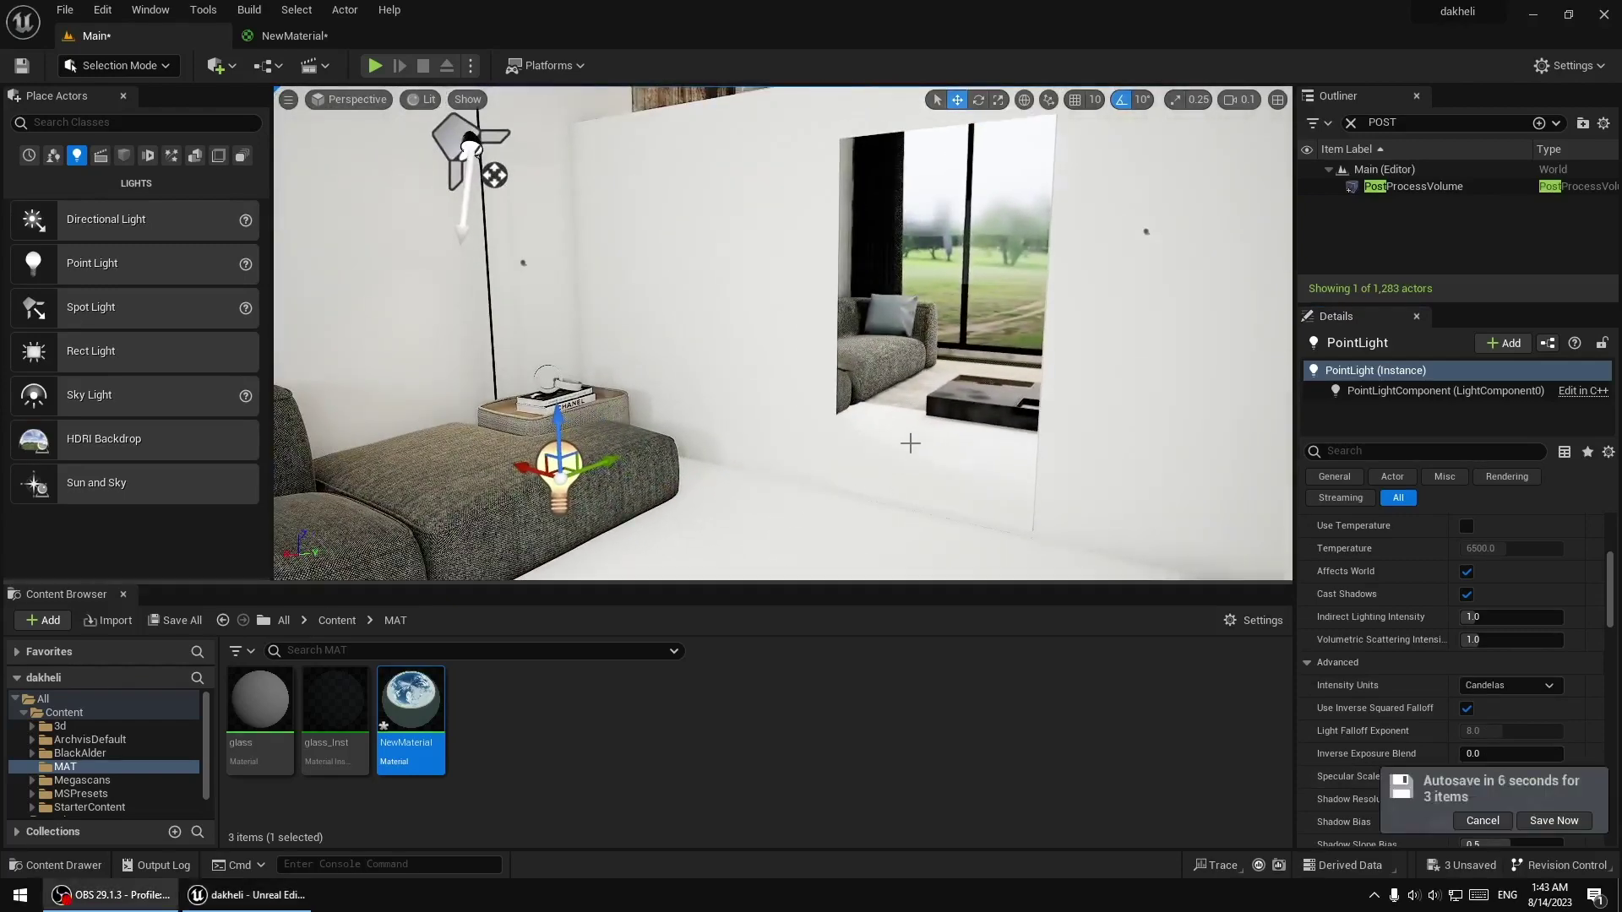
pyautogui.moveTo(760, 338); pyautogui.dragTo(811, 355, button='right')
# Select the mirror panel, then pull back to show the TV, cabinet and radio
pyautogui.click(972, 355)
pyautogui.moveTo(999, 420); pyautogui.dragTo(999, 420, button='right')
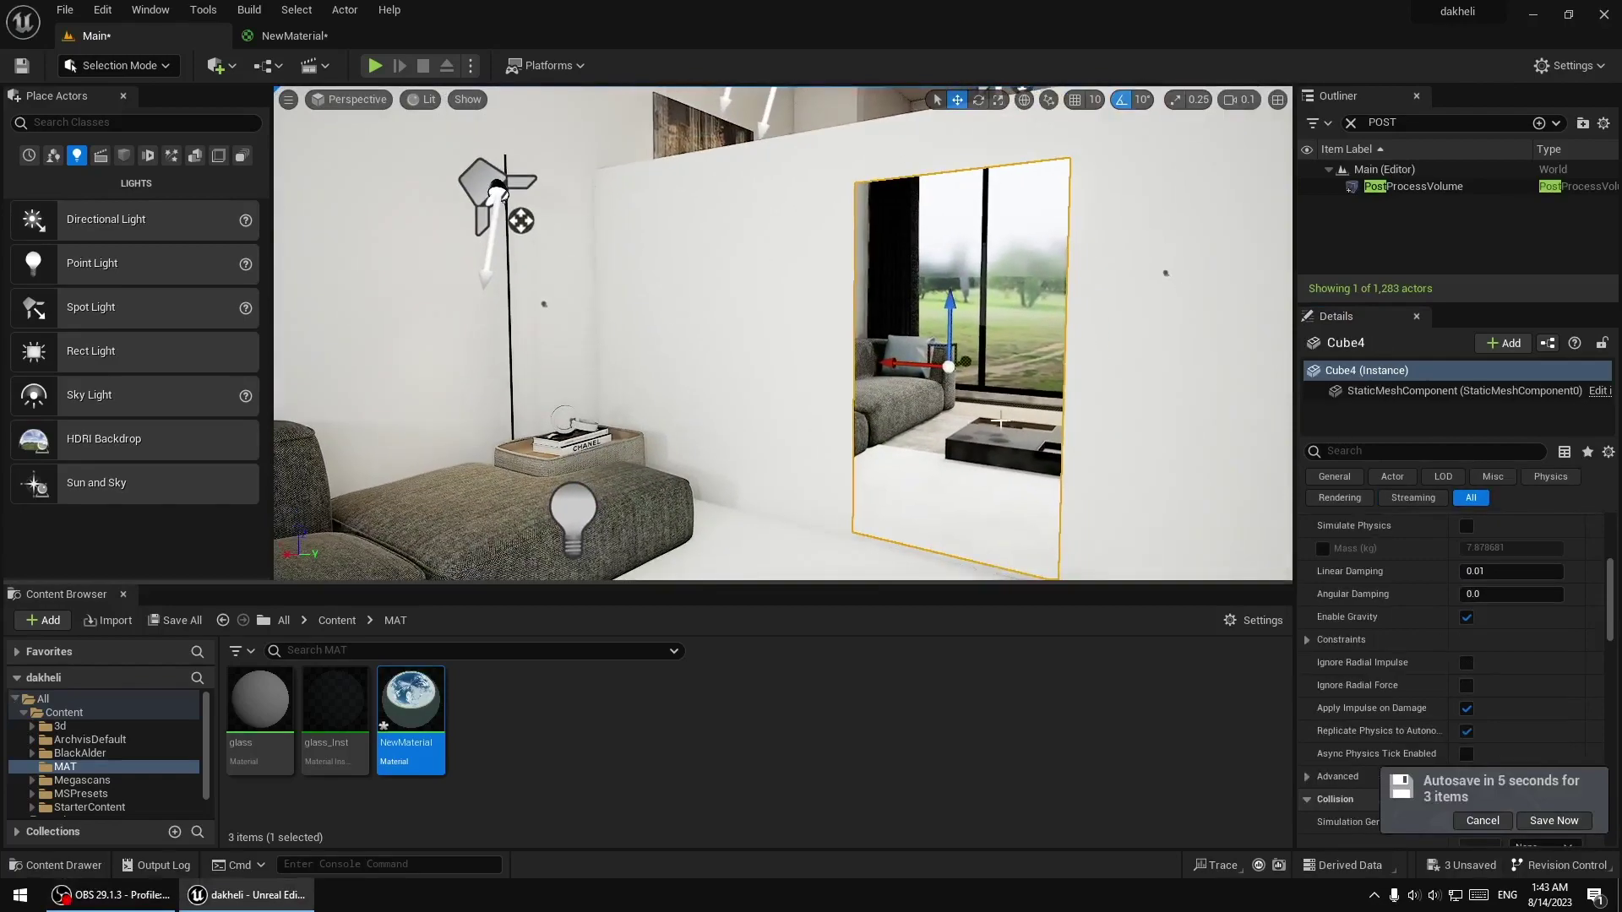
pyautogui.moveTo(898, 429); pyautogui.dragTo(898, 430, button='right')
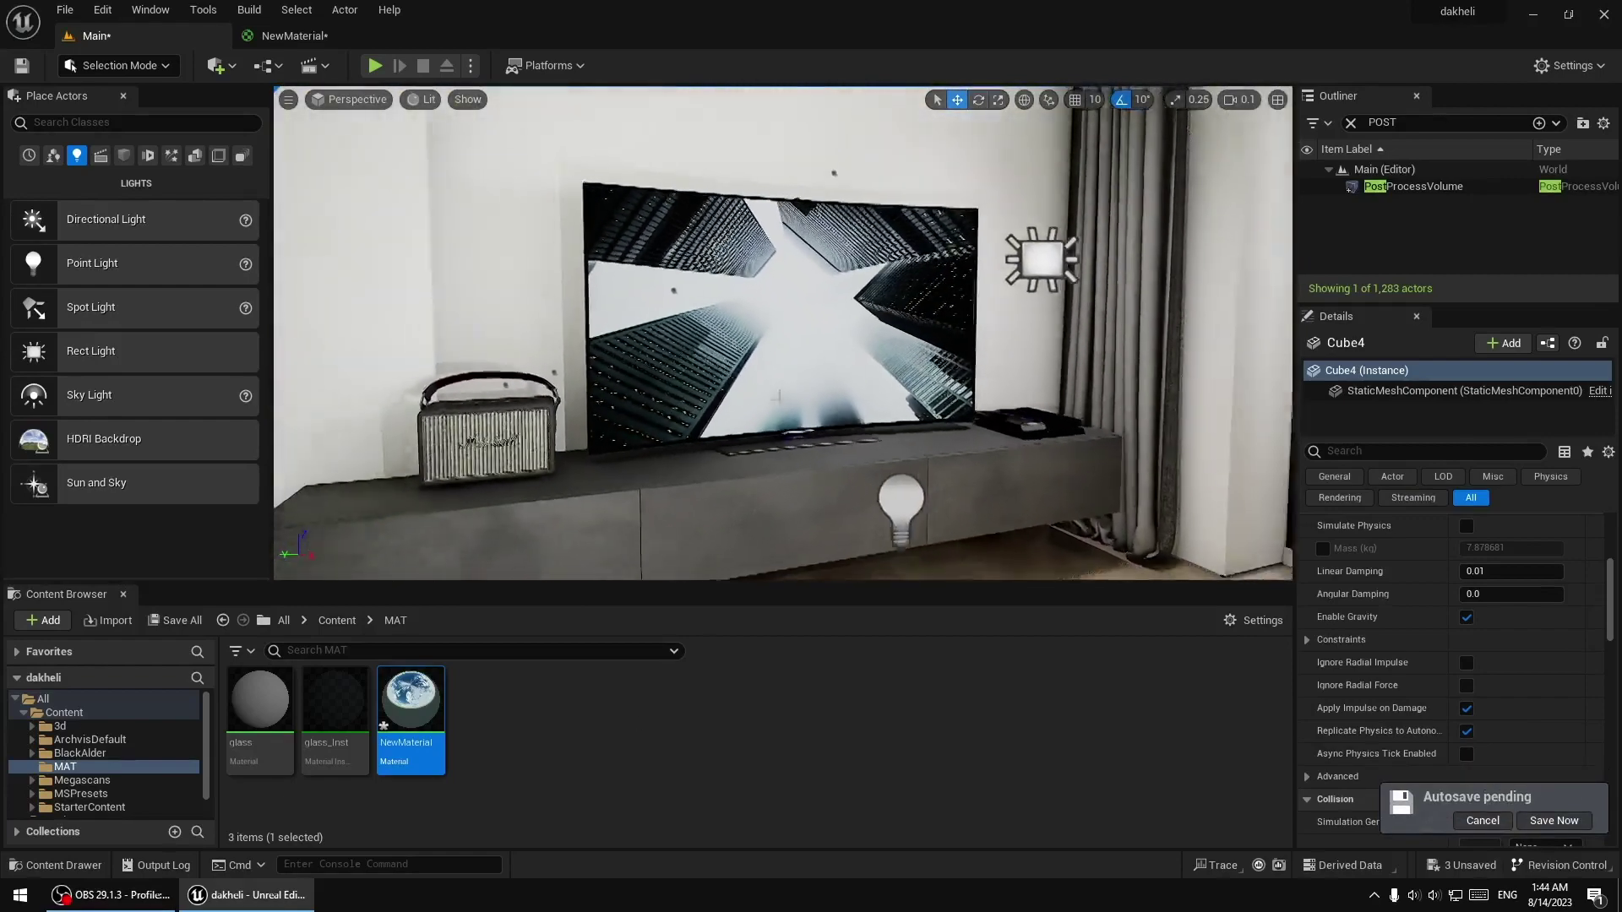
pyautogui.moveTo(898, 430); pyautogui.dragTo(507, 732, button='right')
# Duplicate NewMaterial as NewMaterial1, darken its Base Color constant to grey 0.13, and apply
pyautogui.rightClick(421, 711)
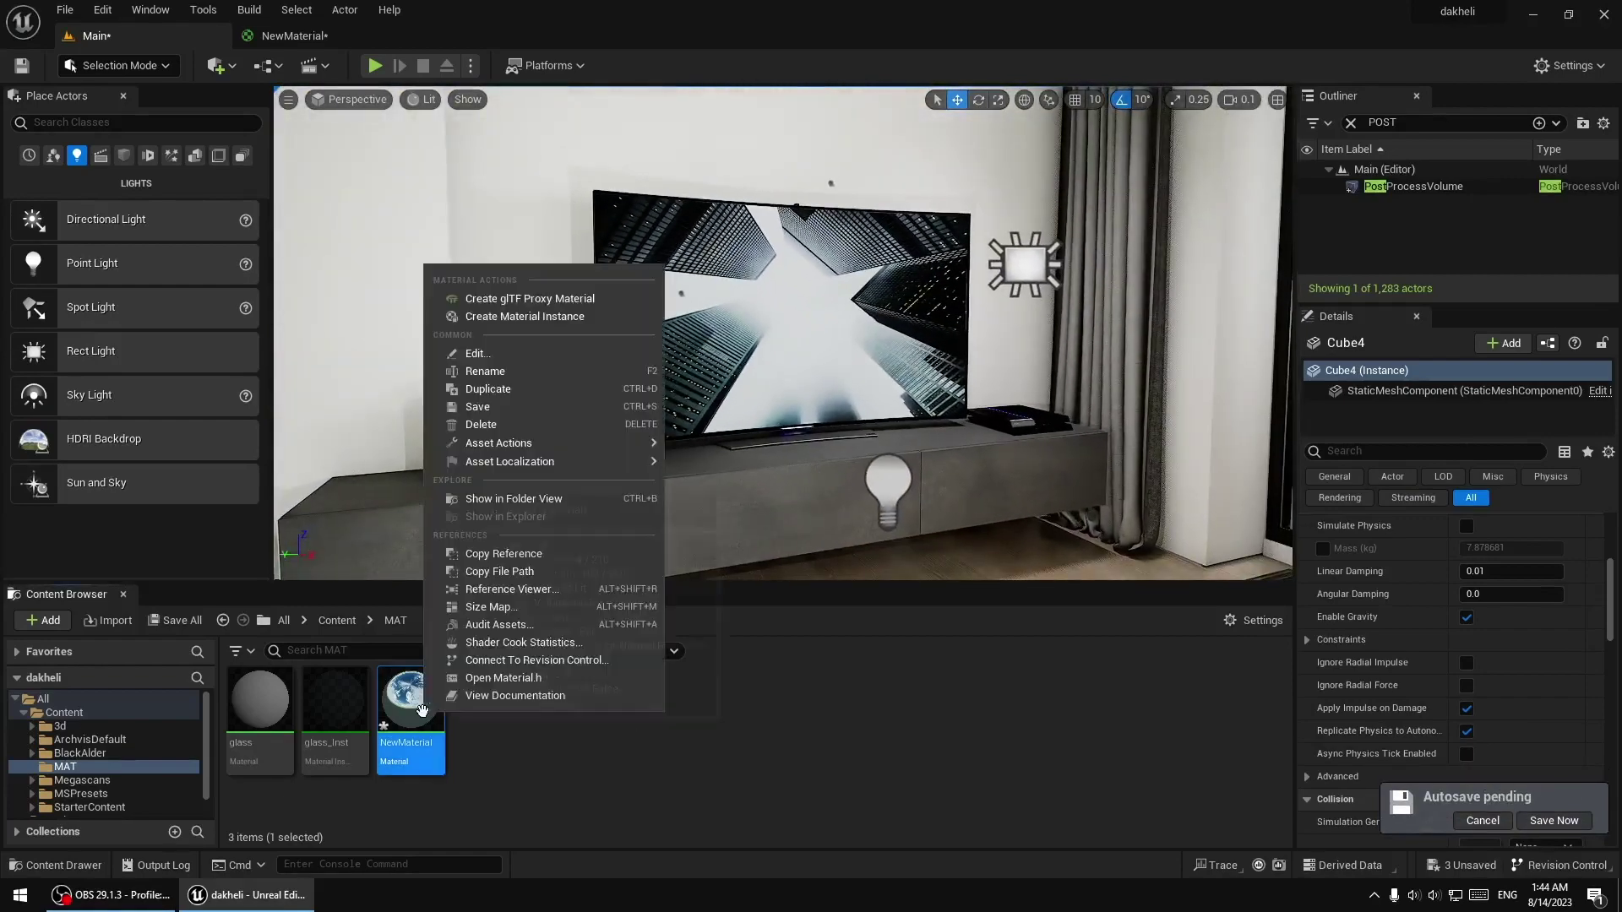
pyautogui.click(495, 389)
pyautogui.doubleClick(490, 706)
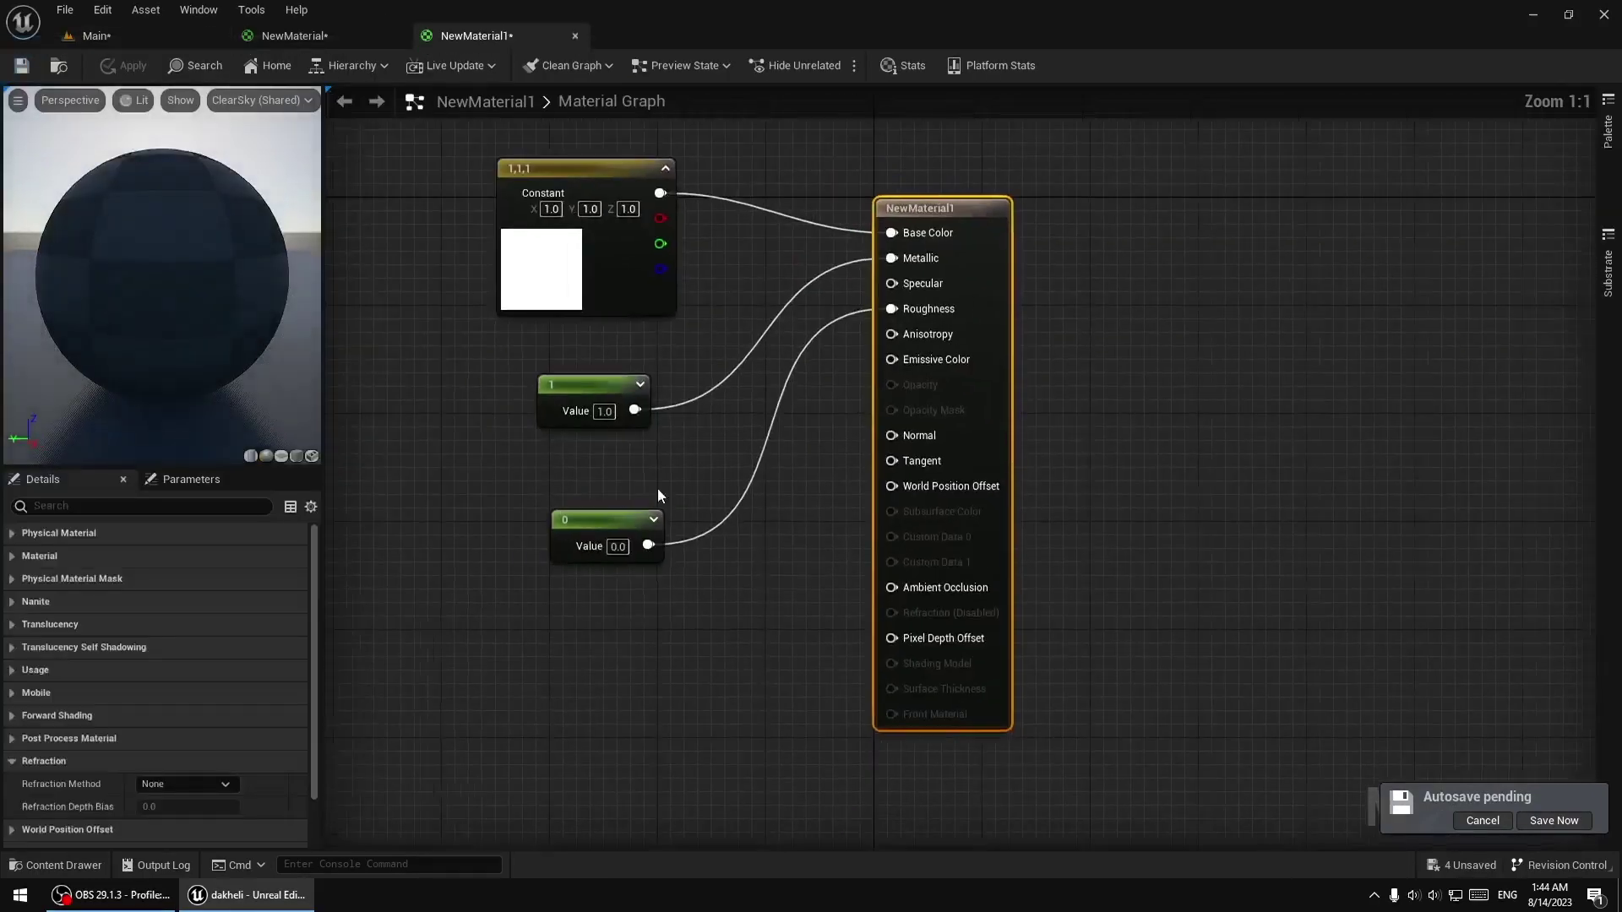
pyautogui.doubleClick(583, 268)
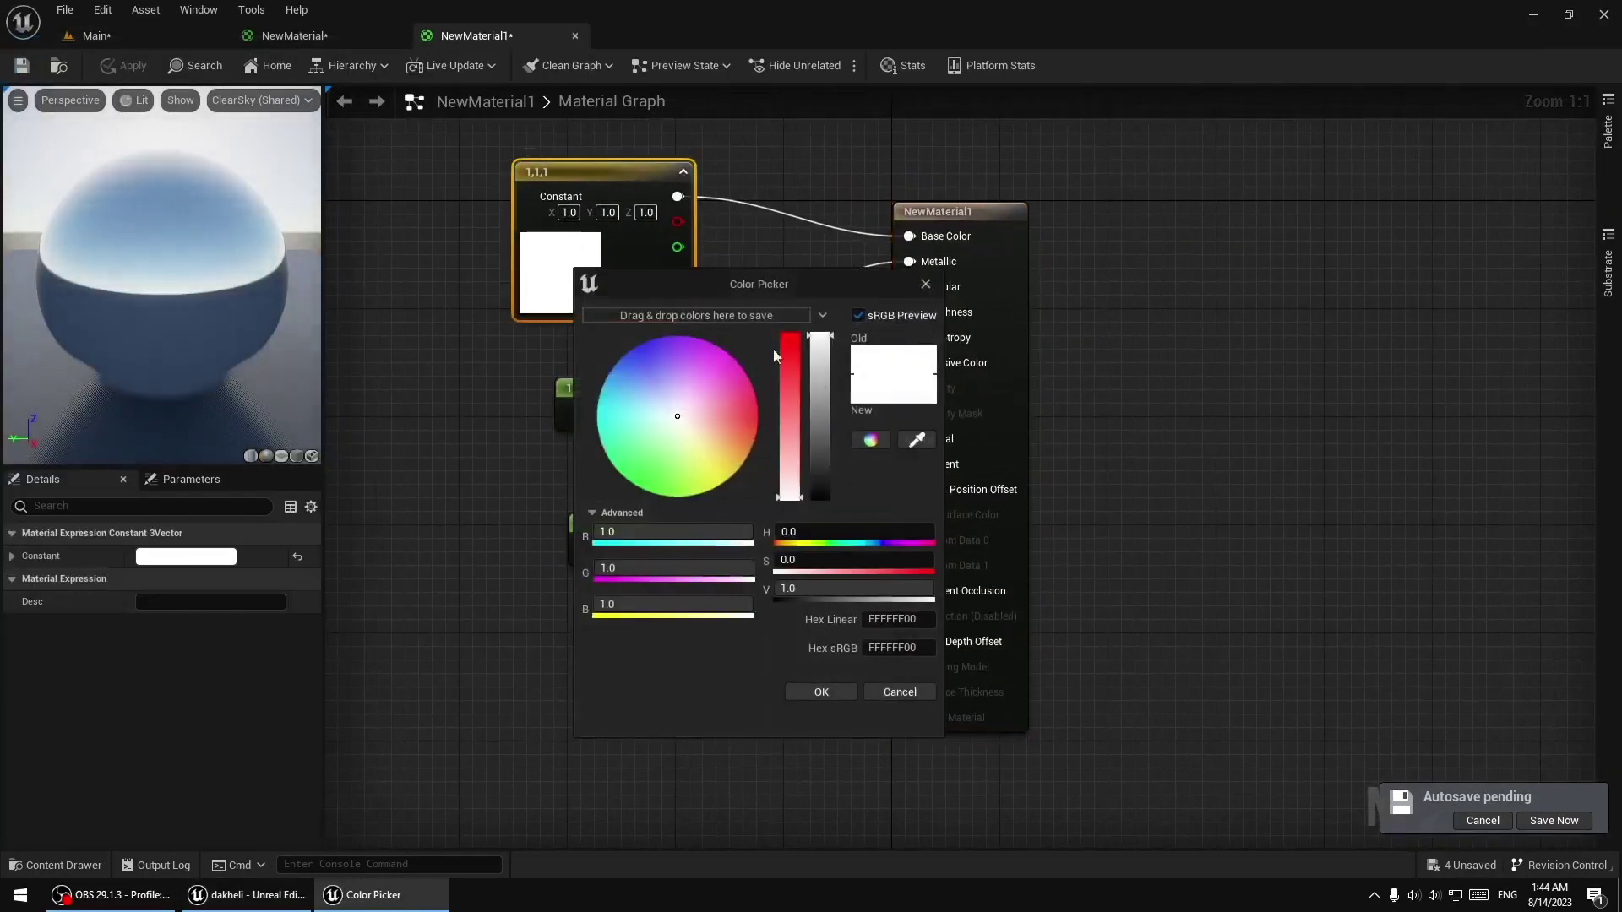
pyautogui.moveTo(821, 426); pyautogui.dragTo(814, 466)
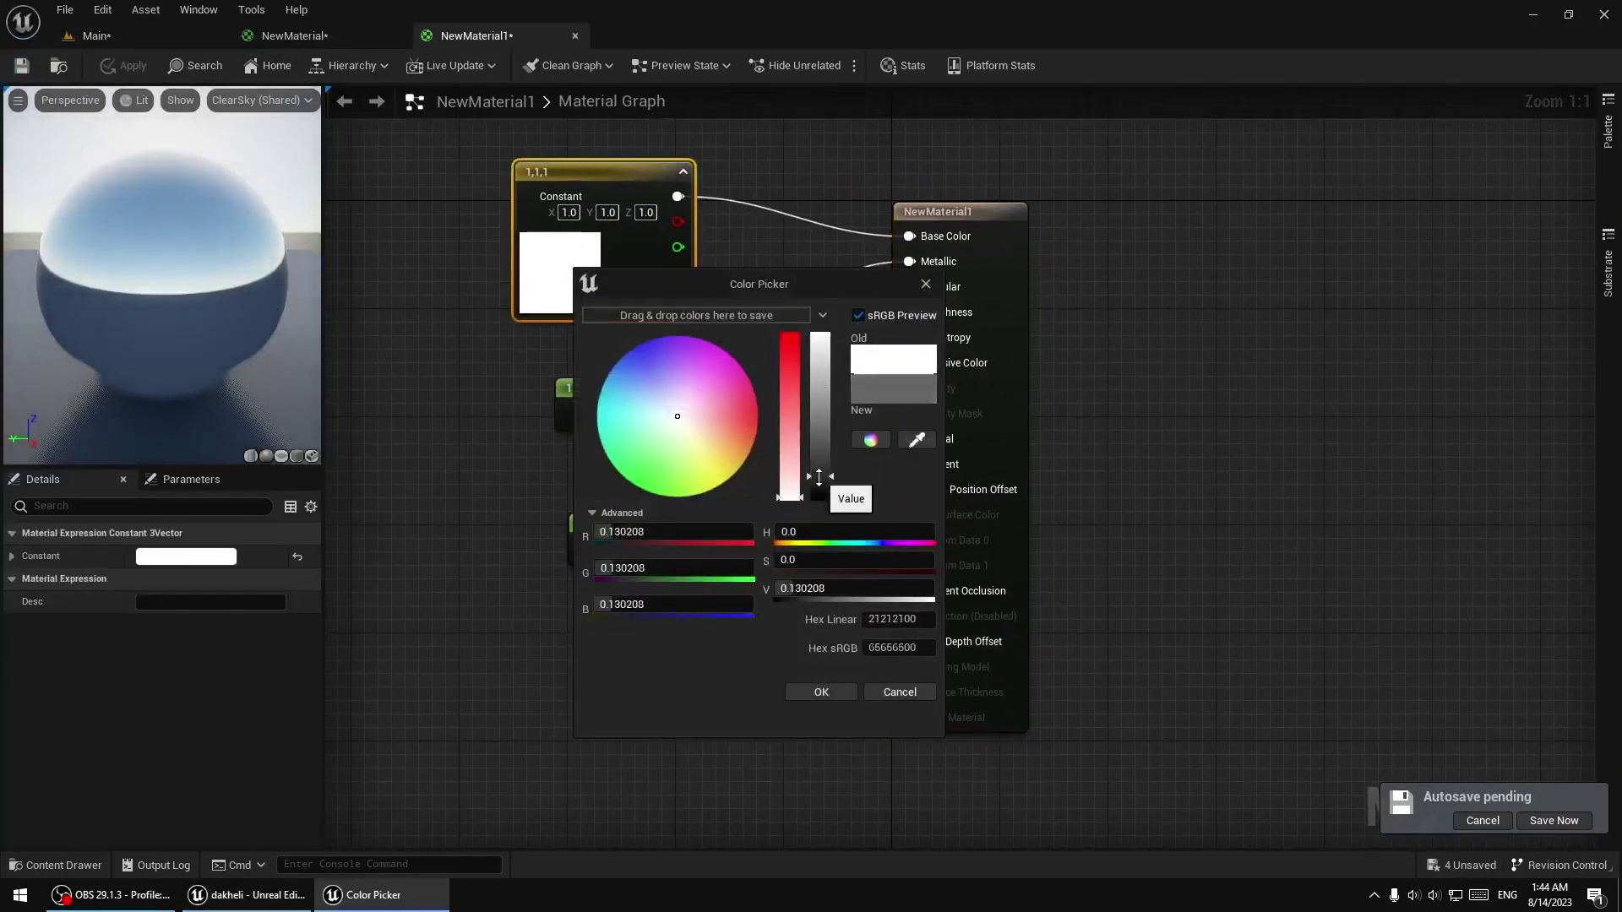
pyautogui.click(824, 692)
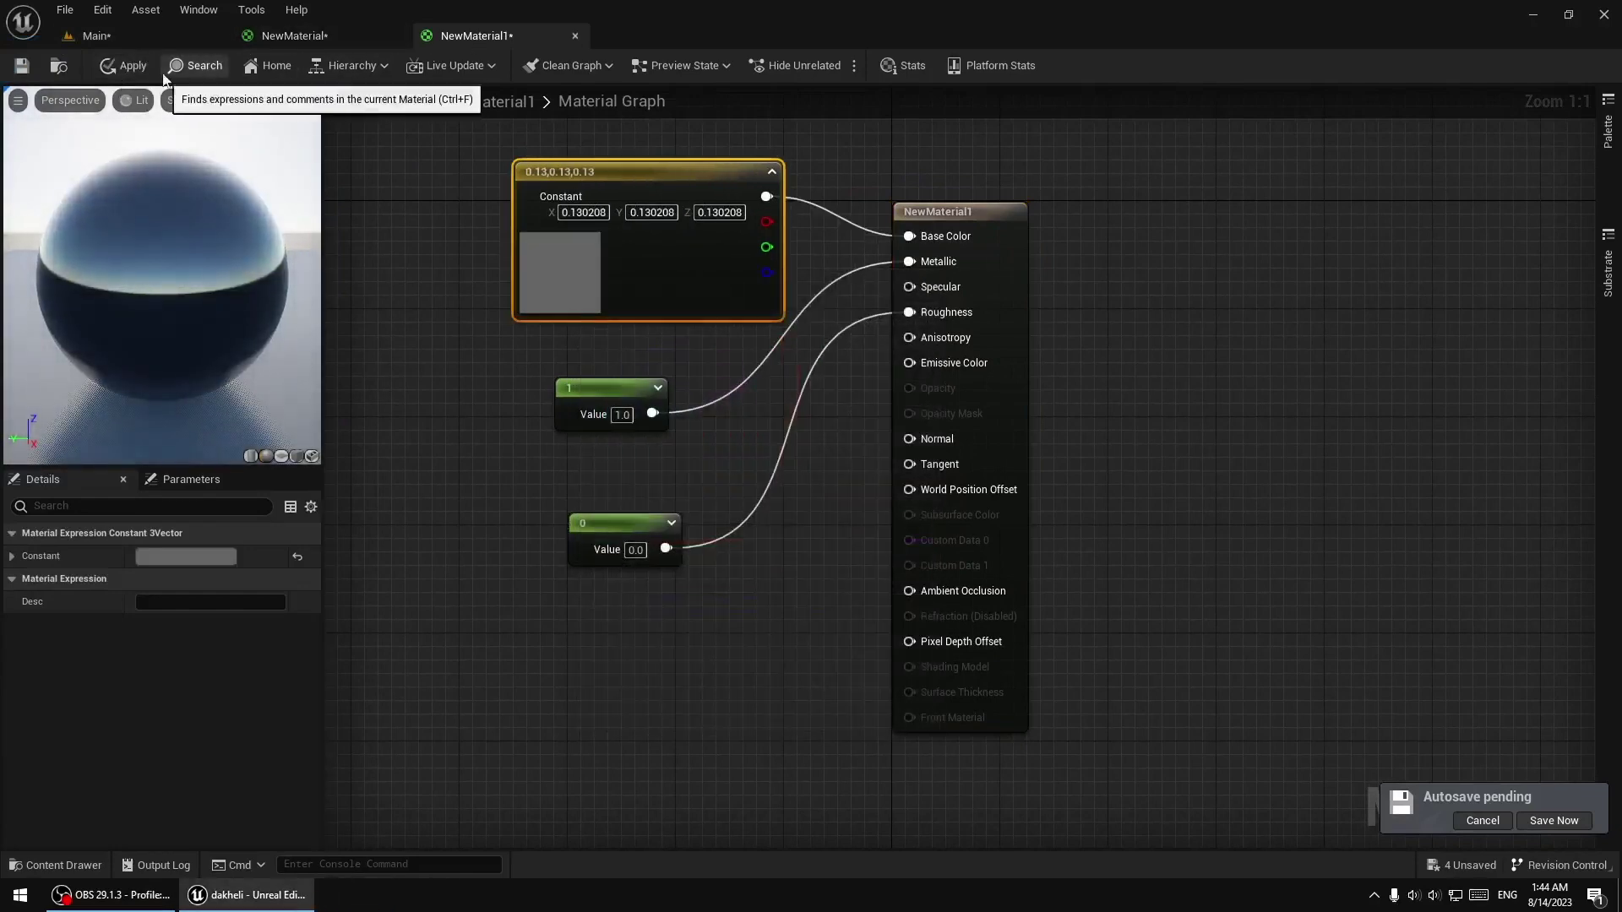
pyautogui.click(127, 65)
pyautogui.click(135, 38)
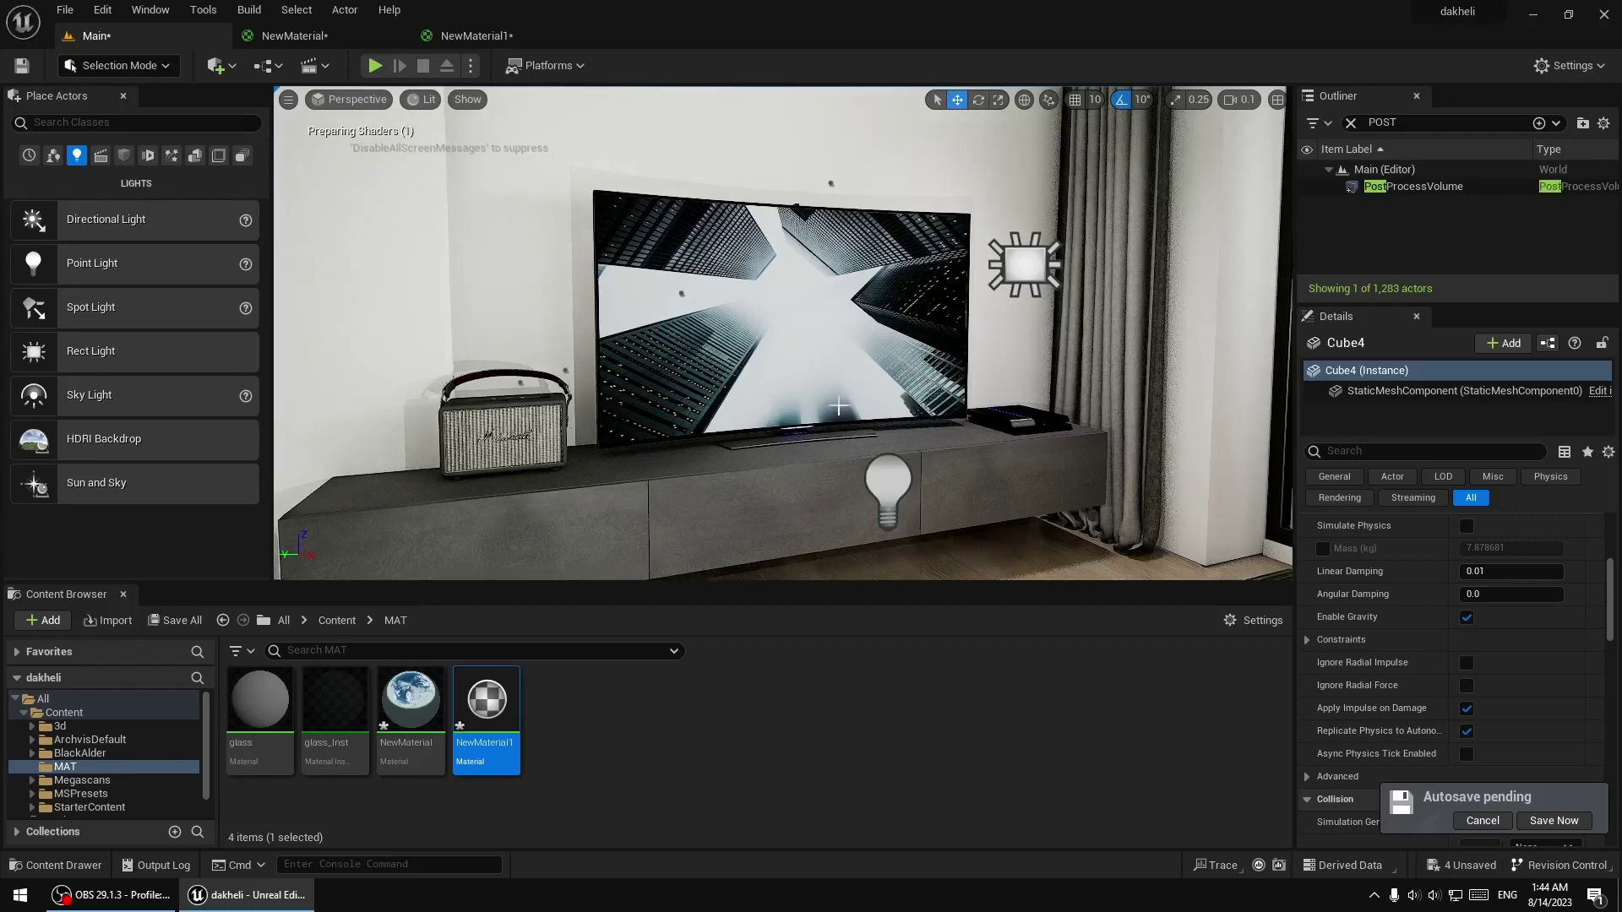
# Set NewMaterial1's roughness Constant to 0.5, apply it, and check the TV's reflections
pyautogui.moveTo(591, 338); pyautogui.dragTo(558, 354, button='right')
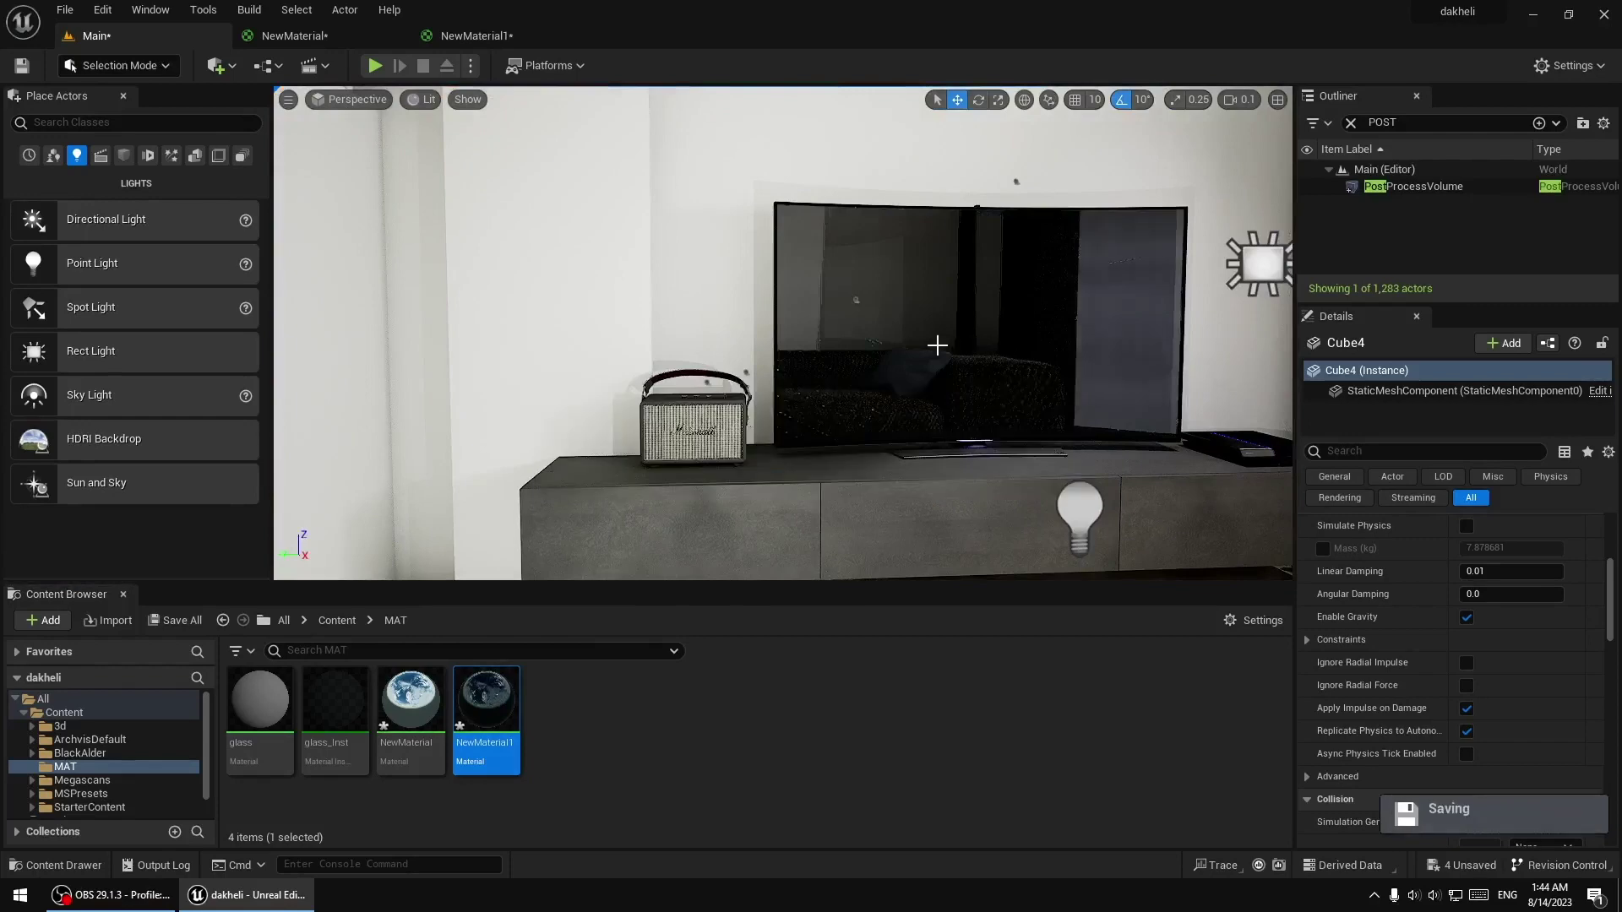
pyautogui.moveTo(938, 346); pyautogui.dragTo(937, 347, button='right')
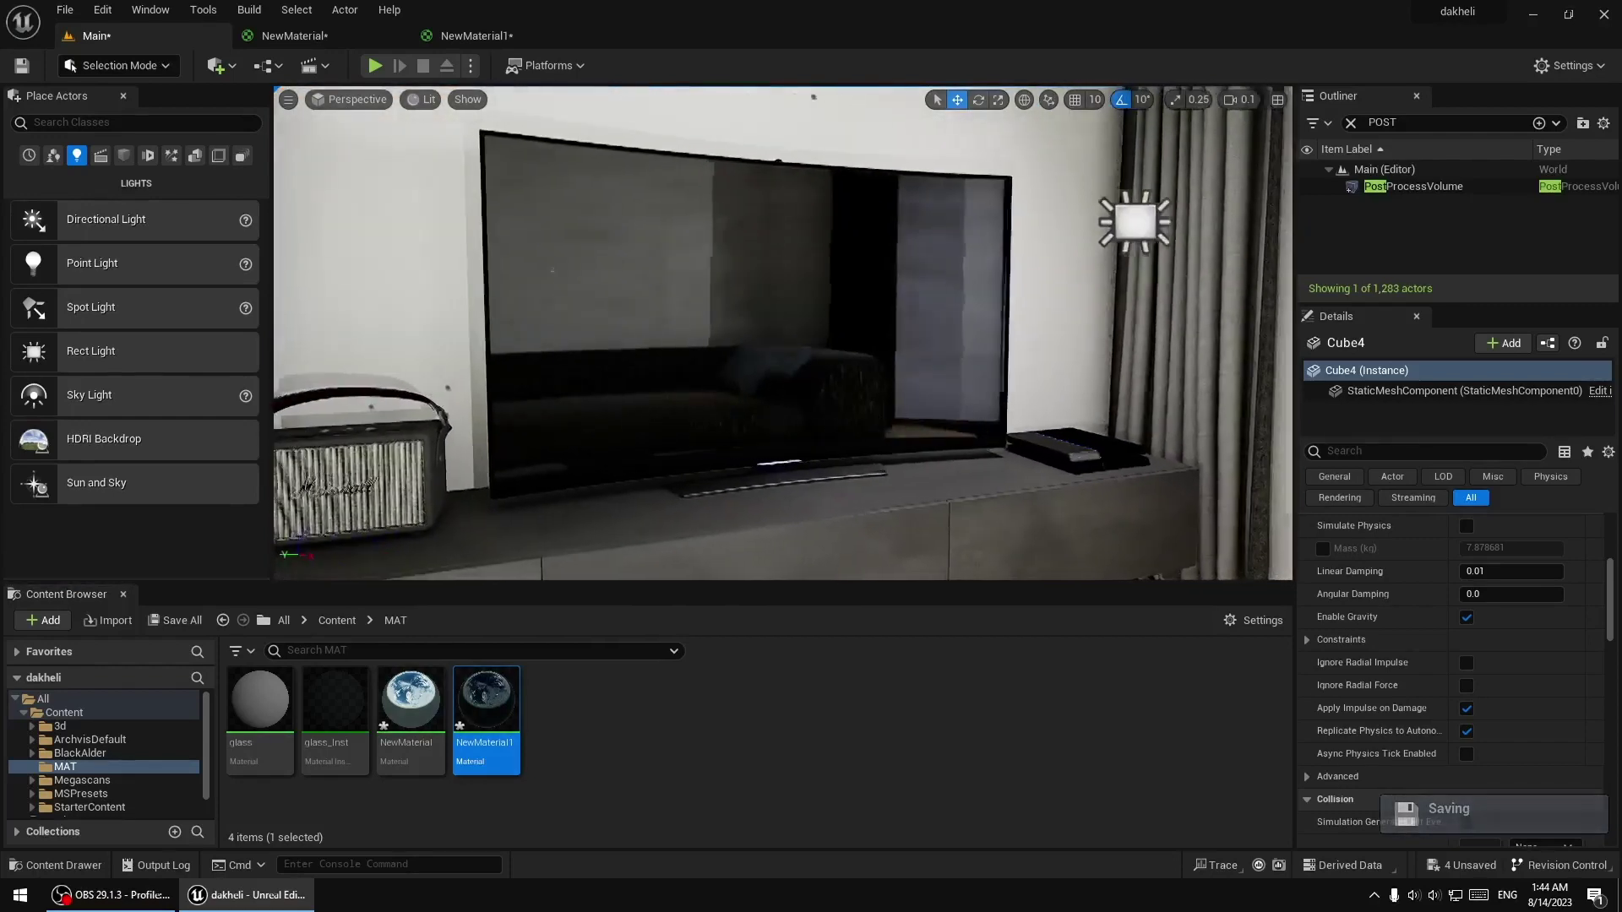
pyautogui.click(455, 38)
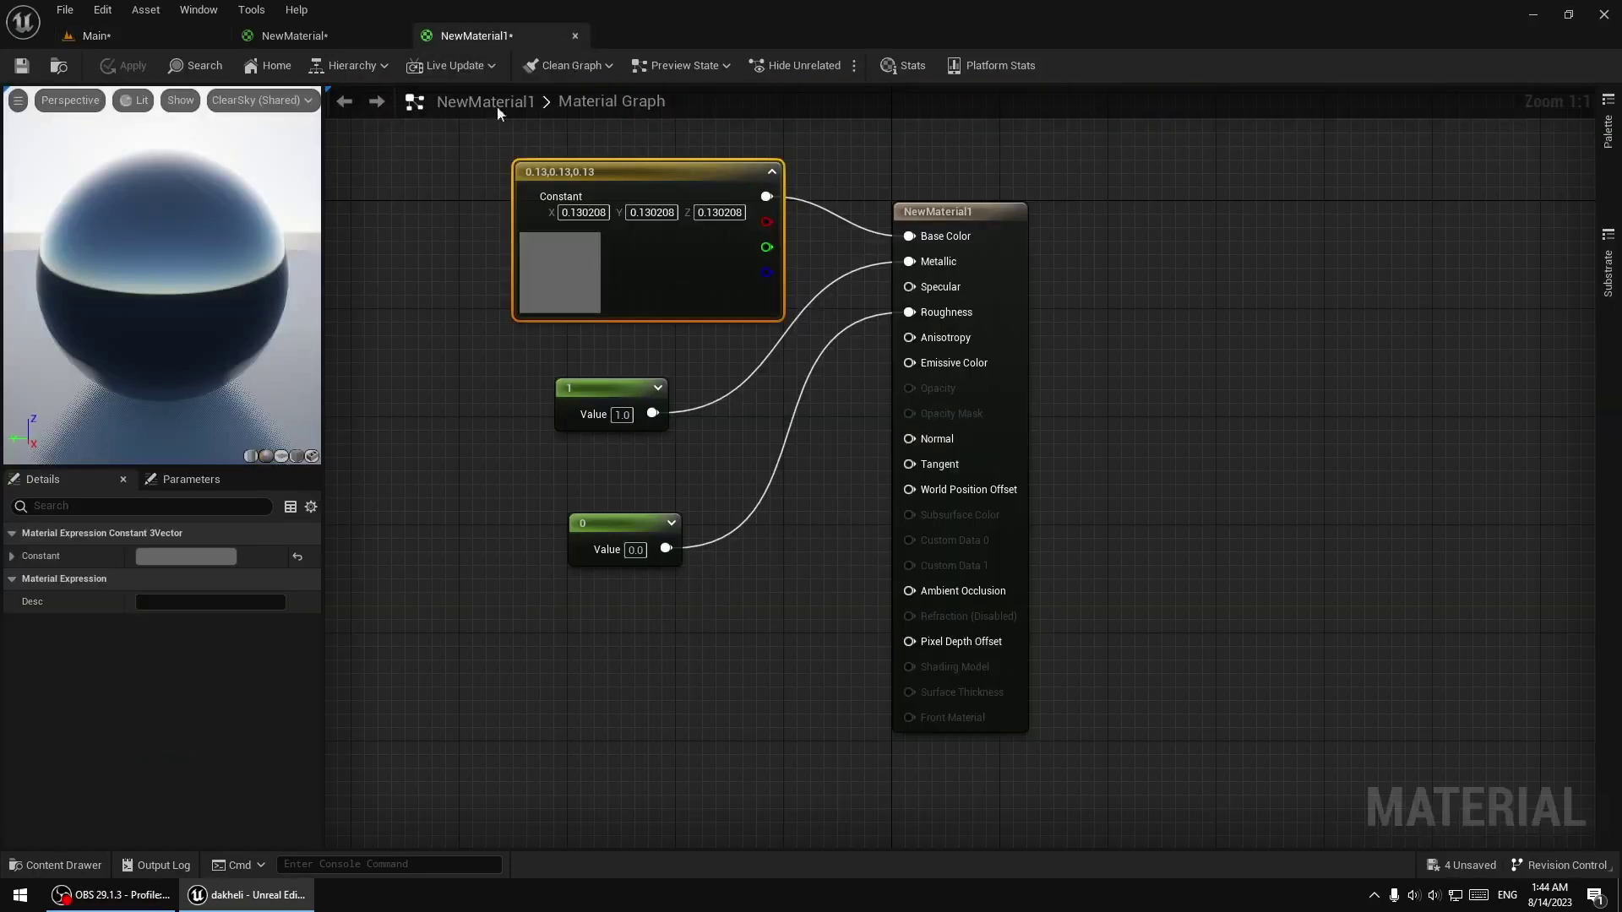
pyautogui.click(635, 554)
pyautogui.write('0.5')
pyautogui.press('Return')
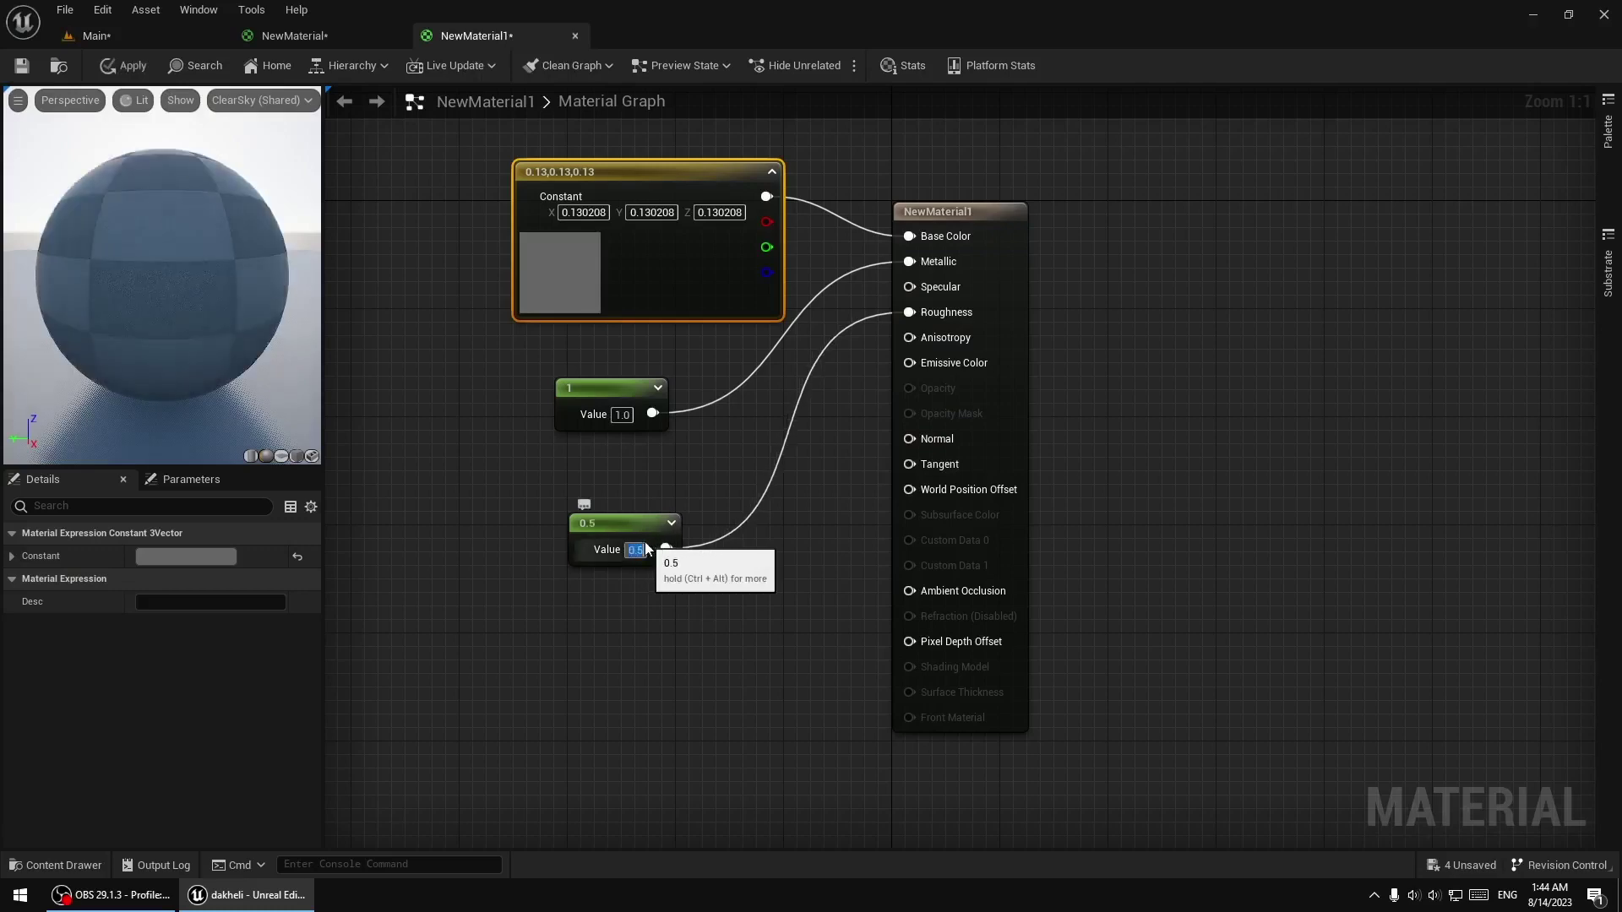
pyautogui.click(132, 67)
pyautogui.click(153, 43)
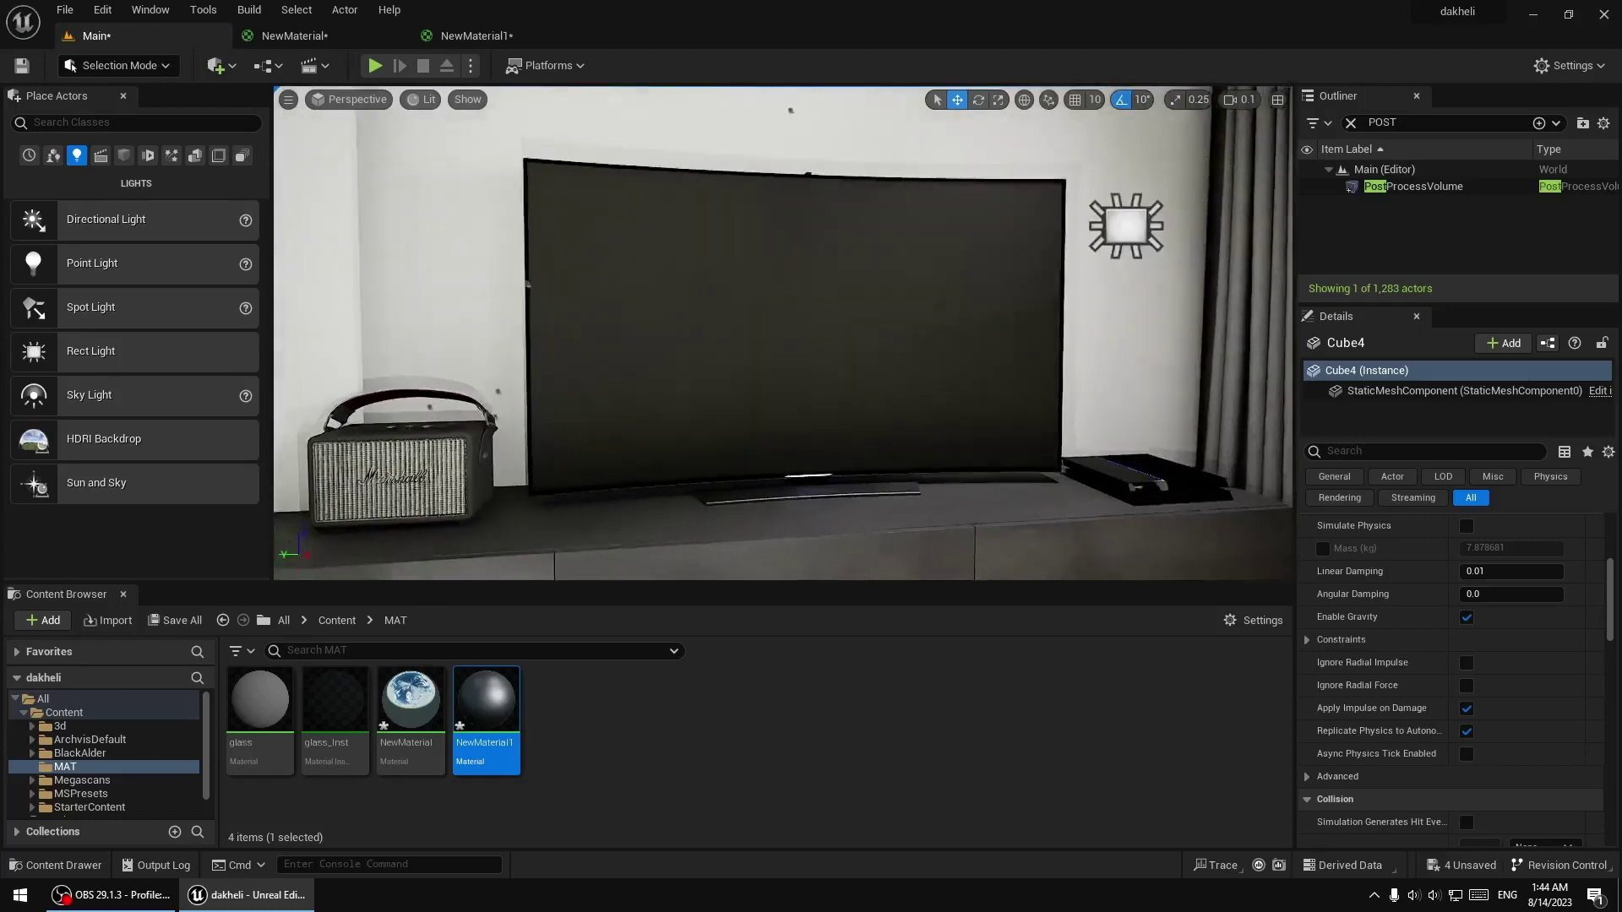
pyautogui.moveTo(742, 288); pyautogui.dragTo(742, 288, button='right')
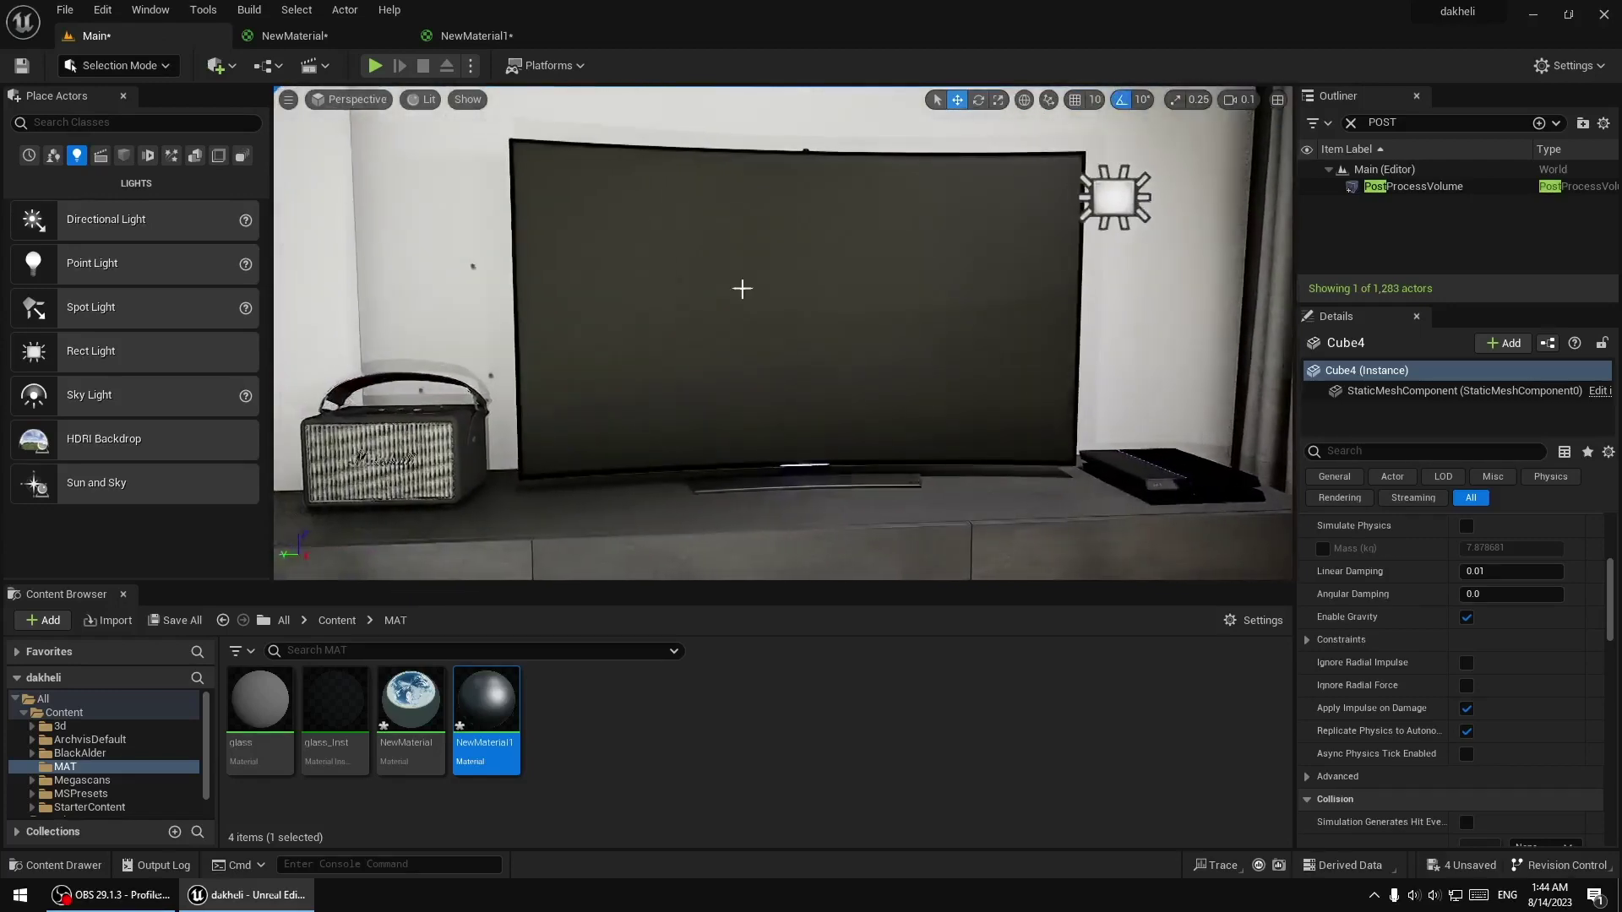
# Change the roughness to 0.3, apply it, and view the TV beside the window
pyautogui.click(429, 35)
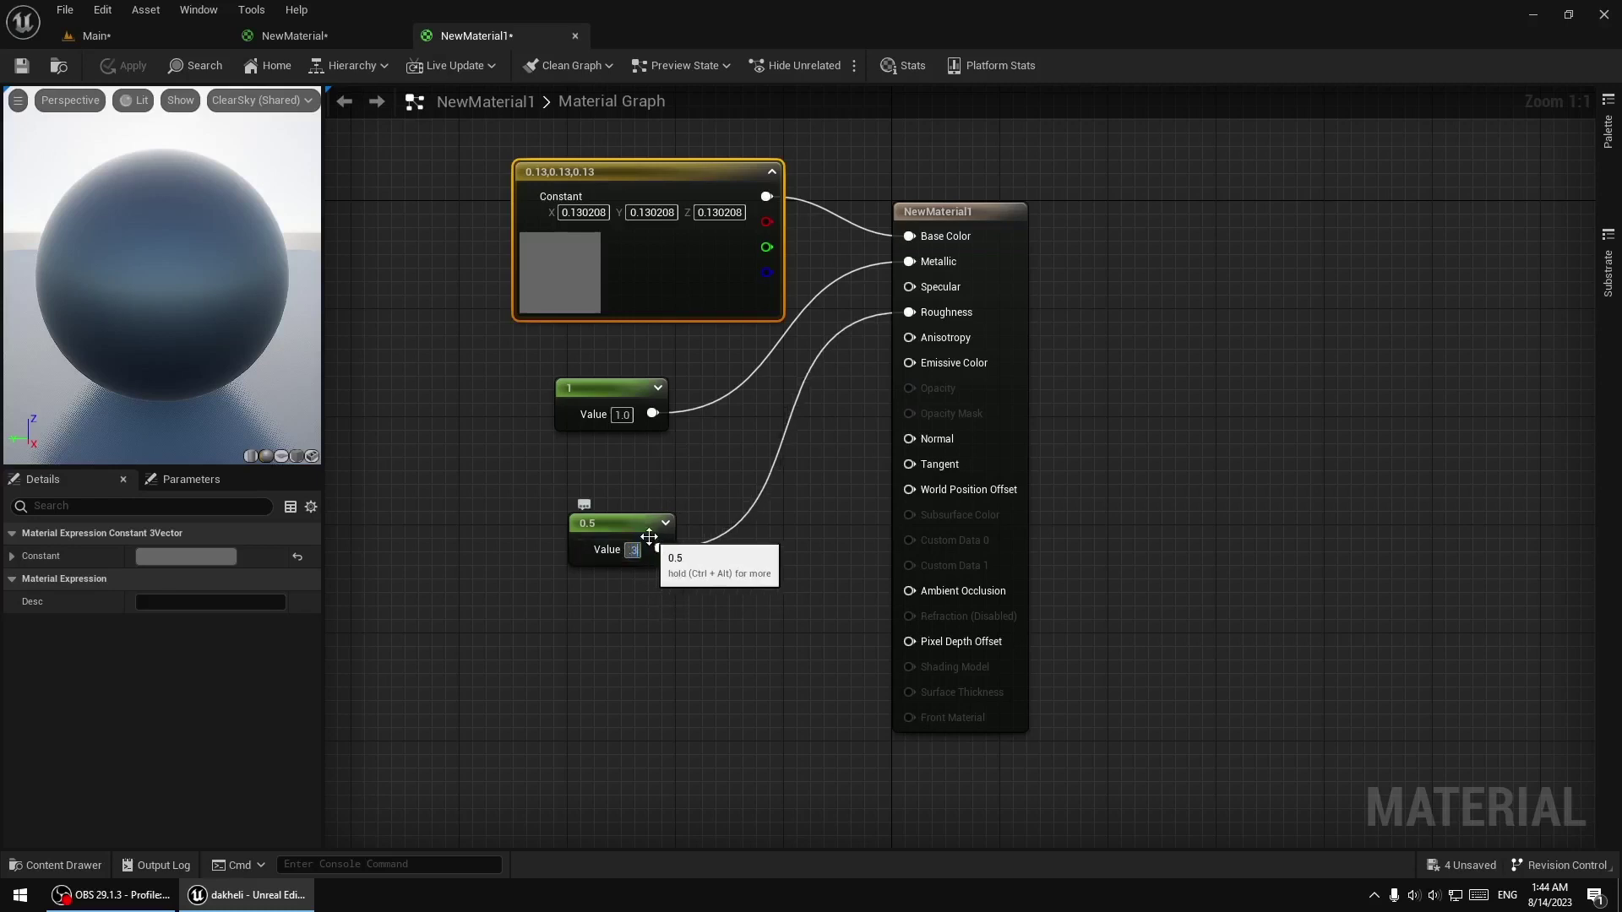
pyautogui.press('Return')
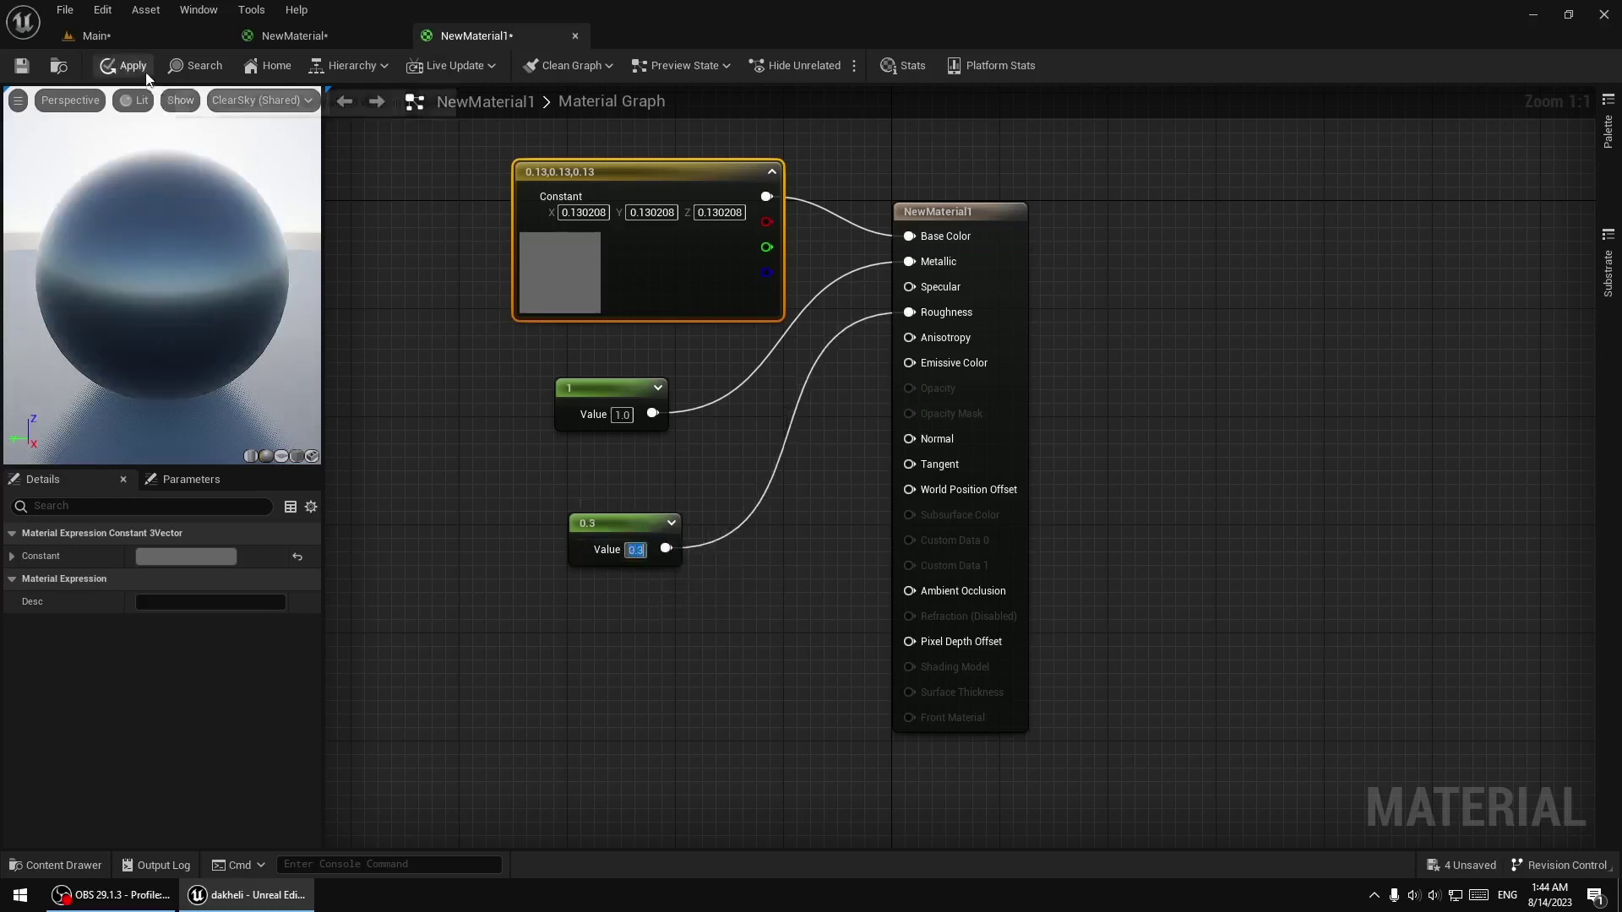
pyautogui.click(131, 66)
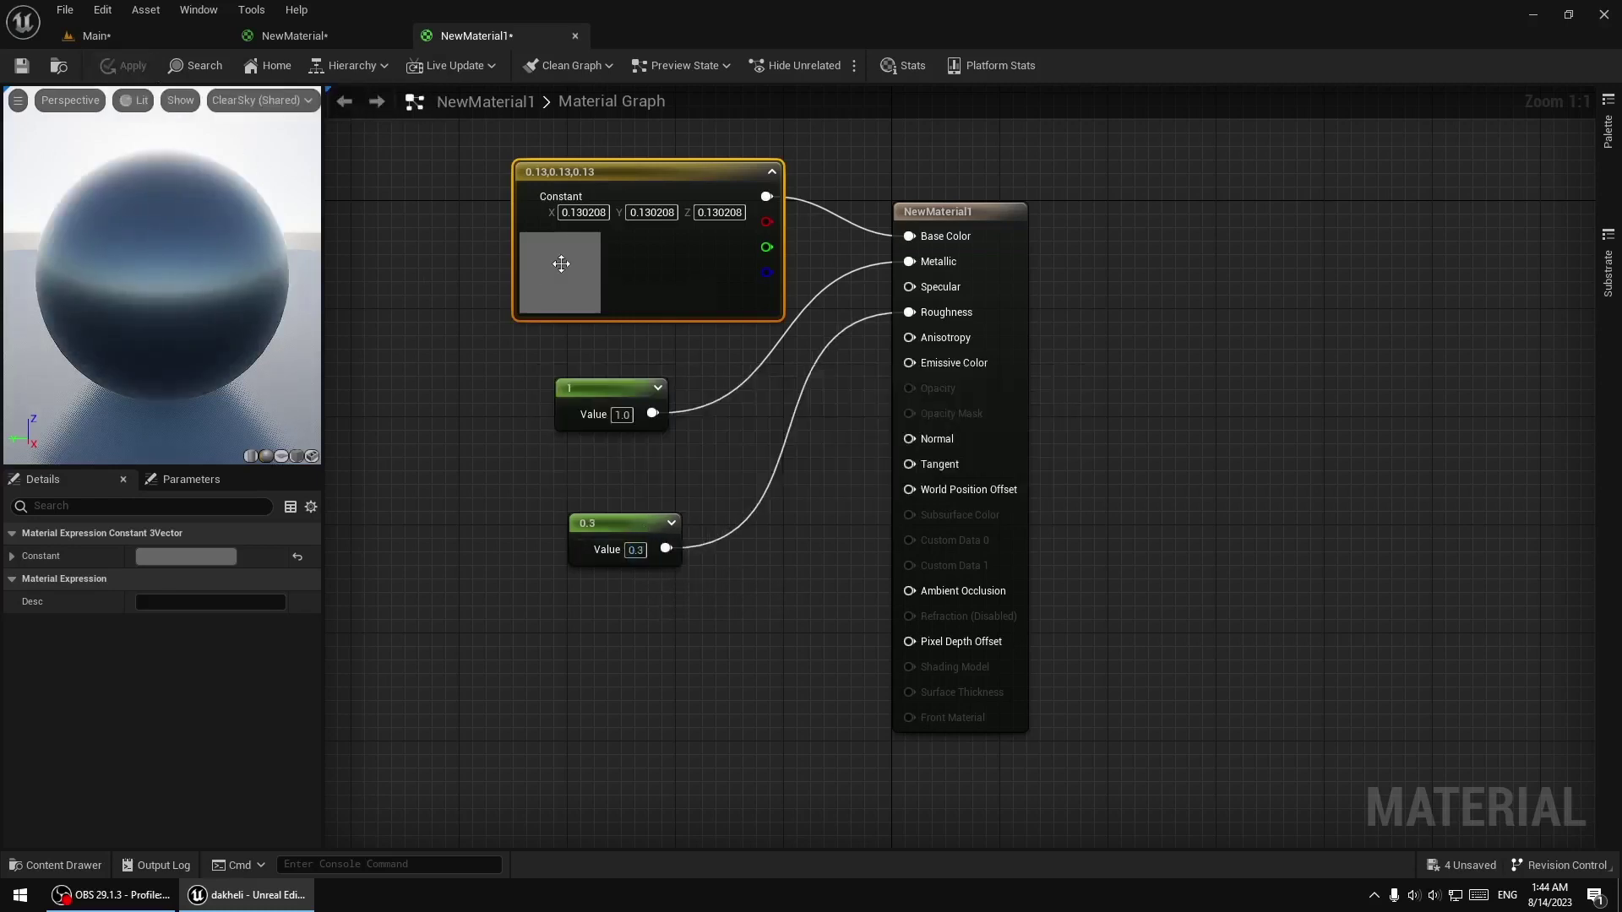
pyautogui.click(144, 35)
pyautogui.moveTo(643, 274); pyautogui.dragTo(808, 340, button='right')
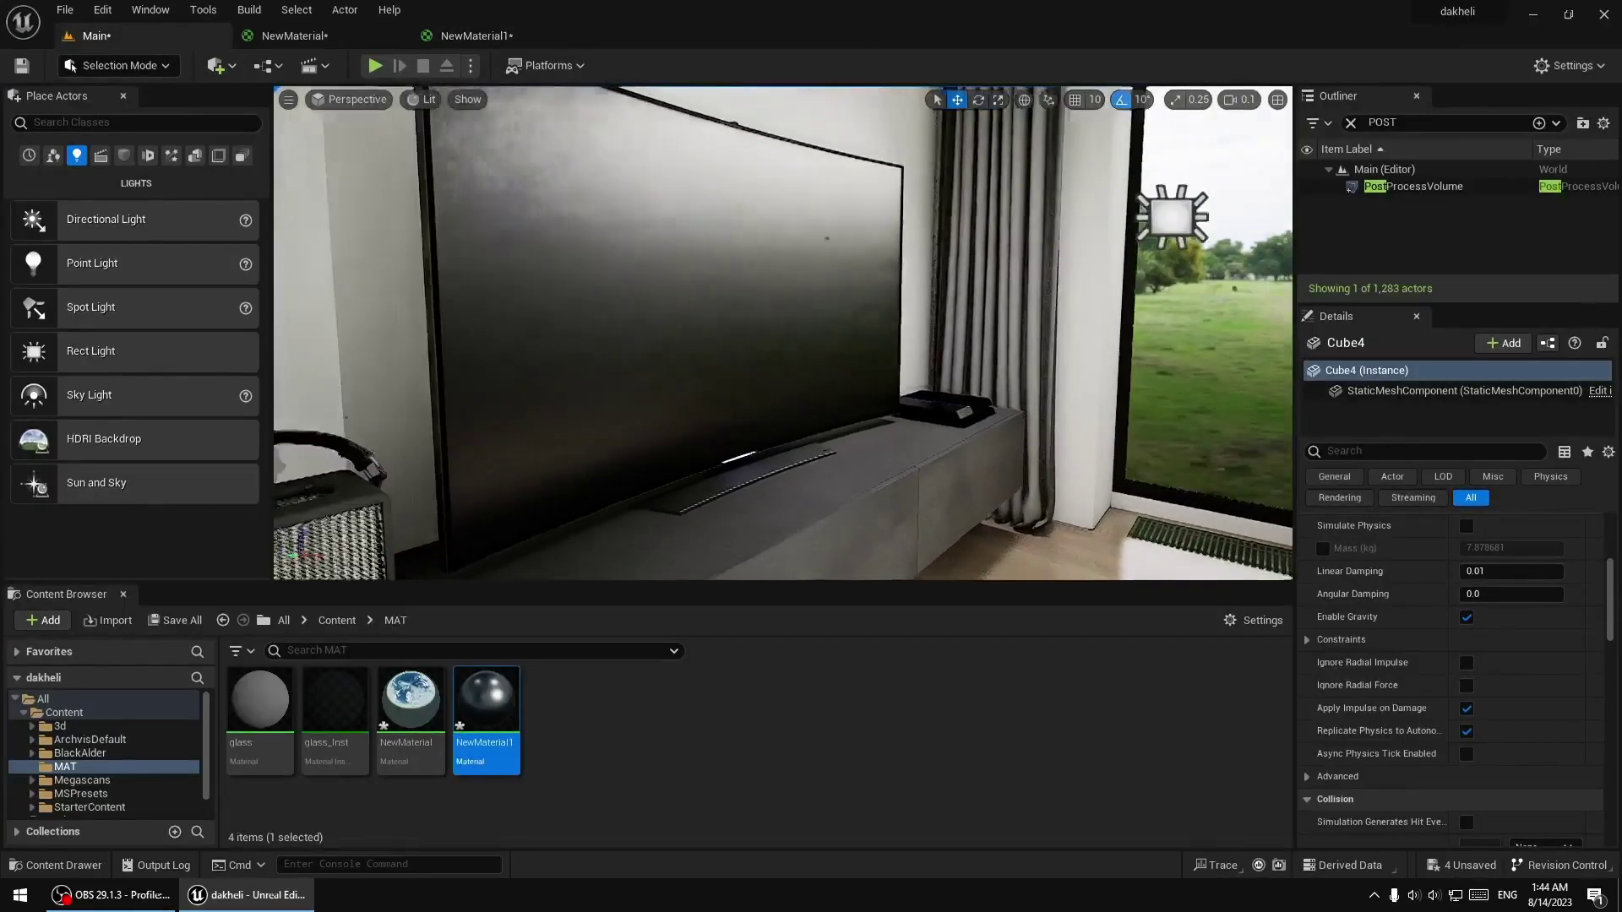
# Darken the TV-screen Base Color to 0.0625 grey, apply it, and view the TV from its left
pyautogui.click(460, 38)
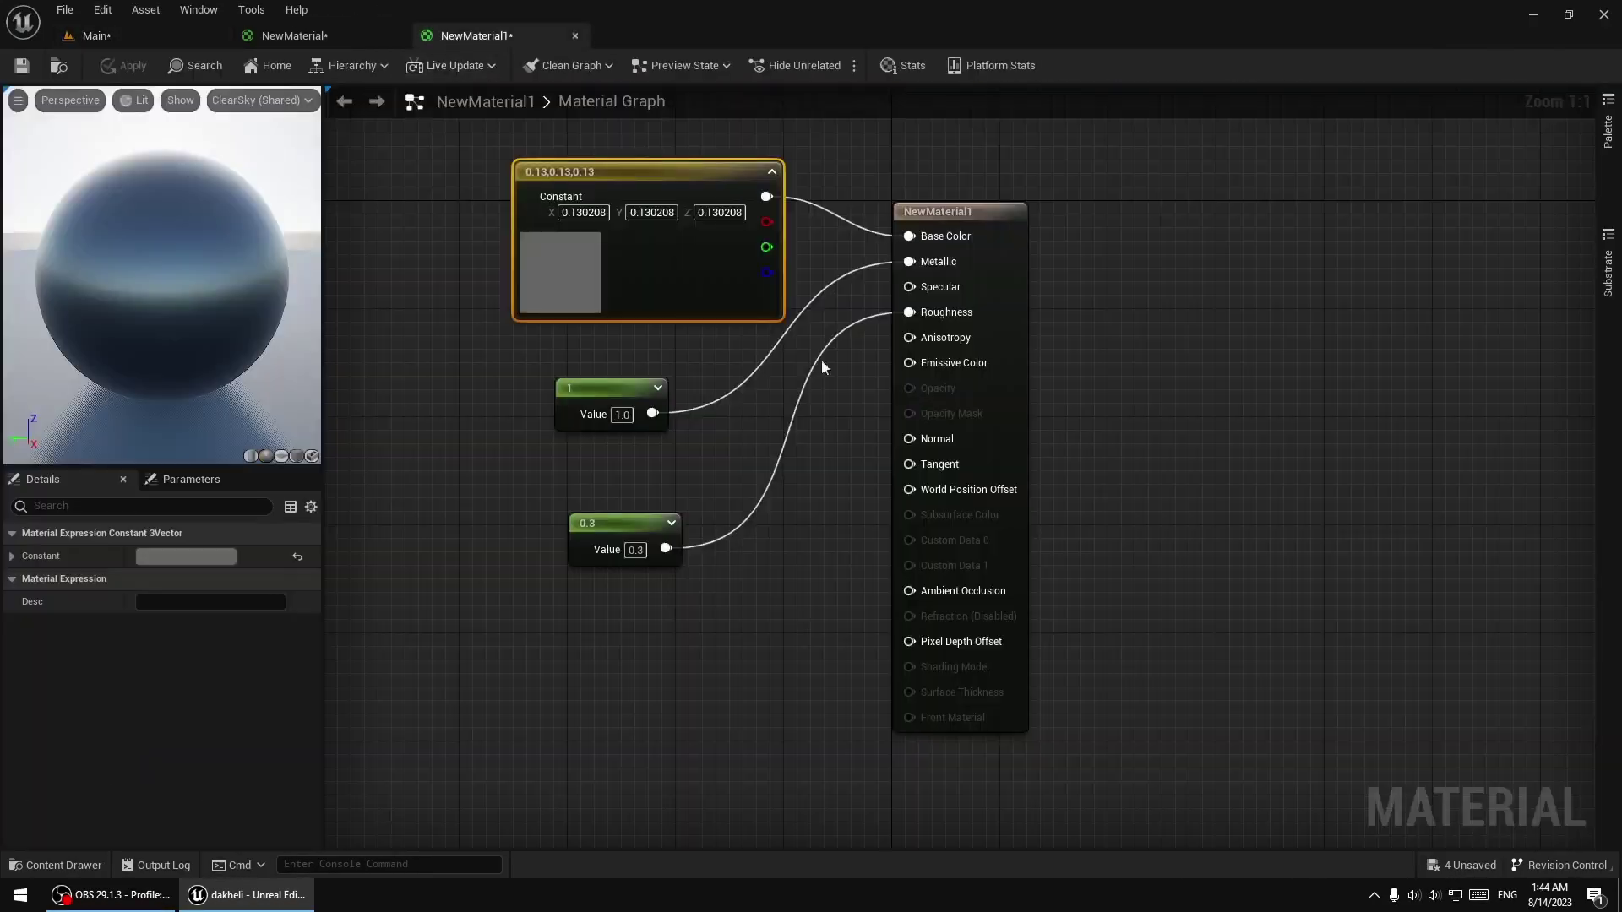
pyautogui.doubleClick(596, 263)
pyautogui.moveTo(822, 474); pyautogui.dragTo(829, 485)
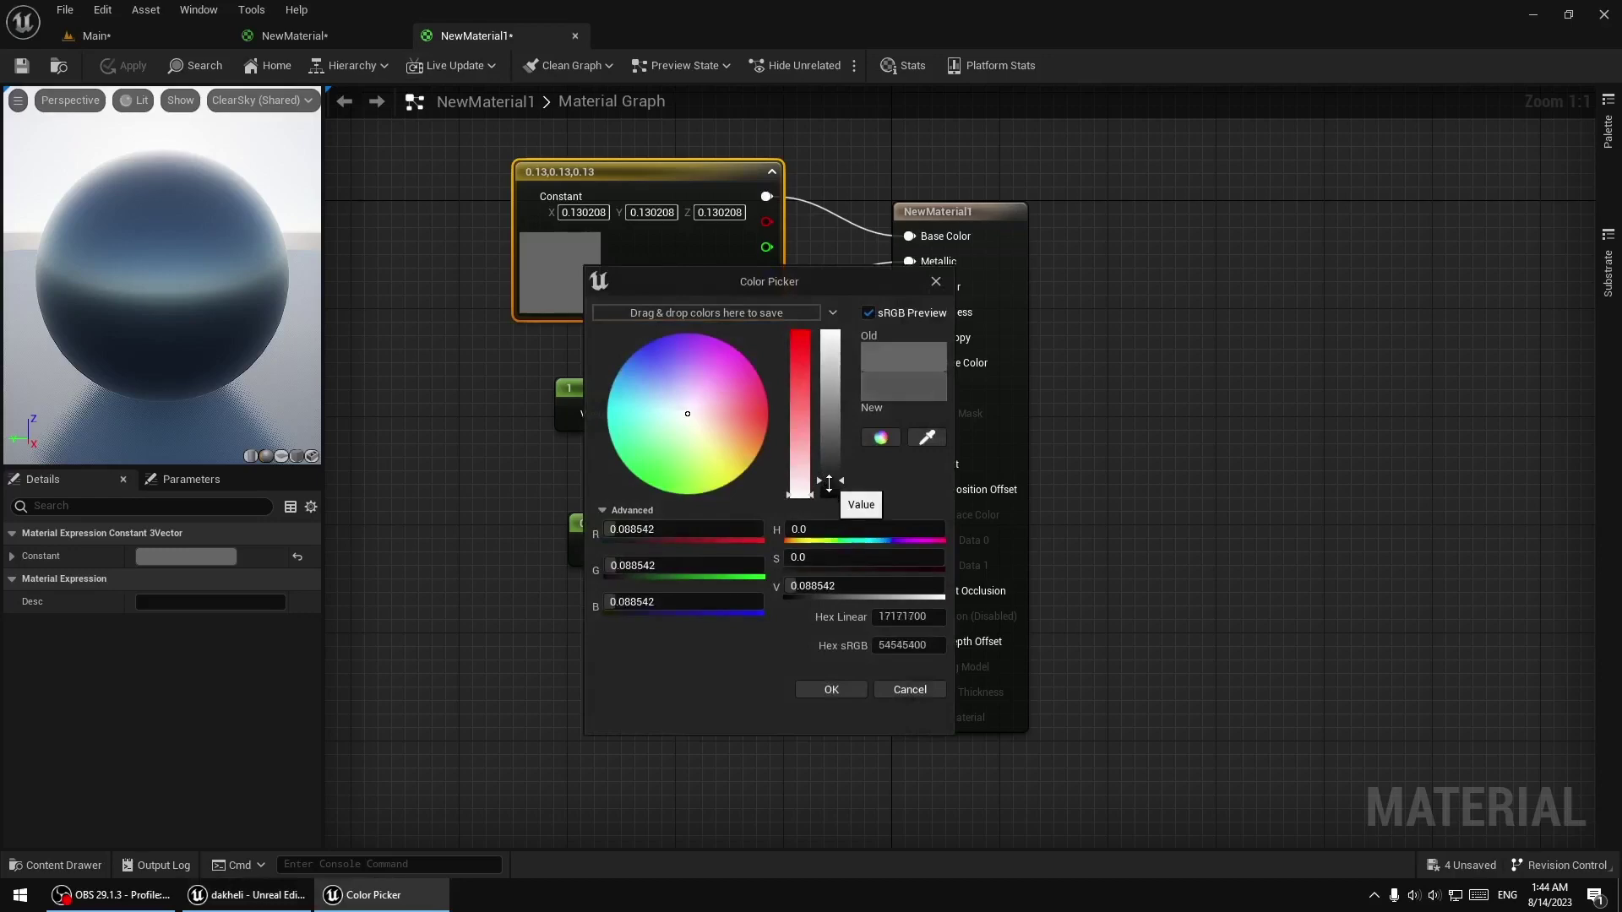
pyautogui.click(812, 689)
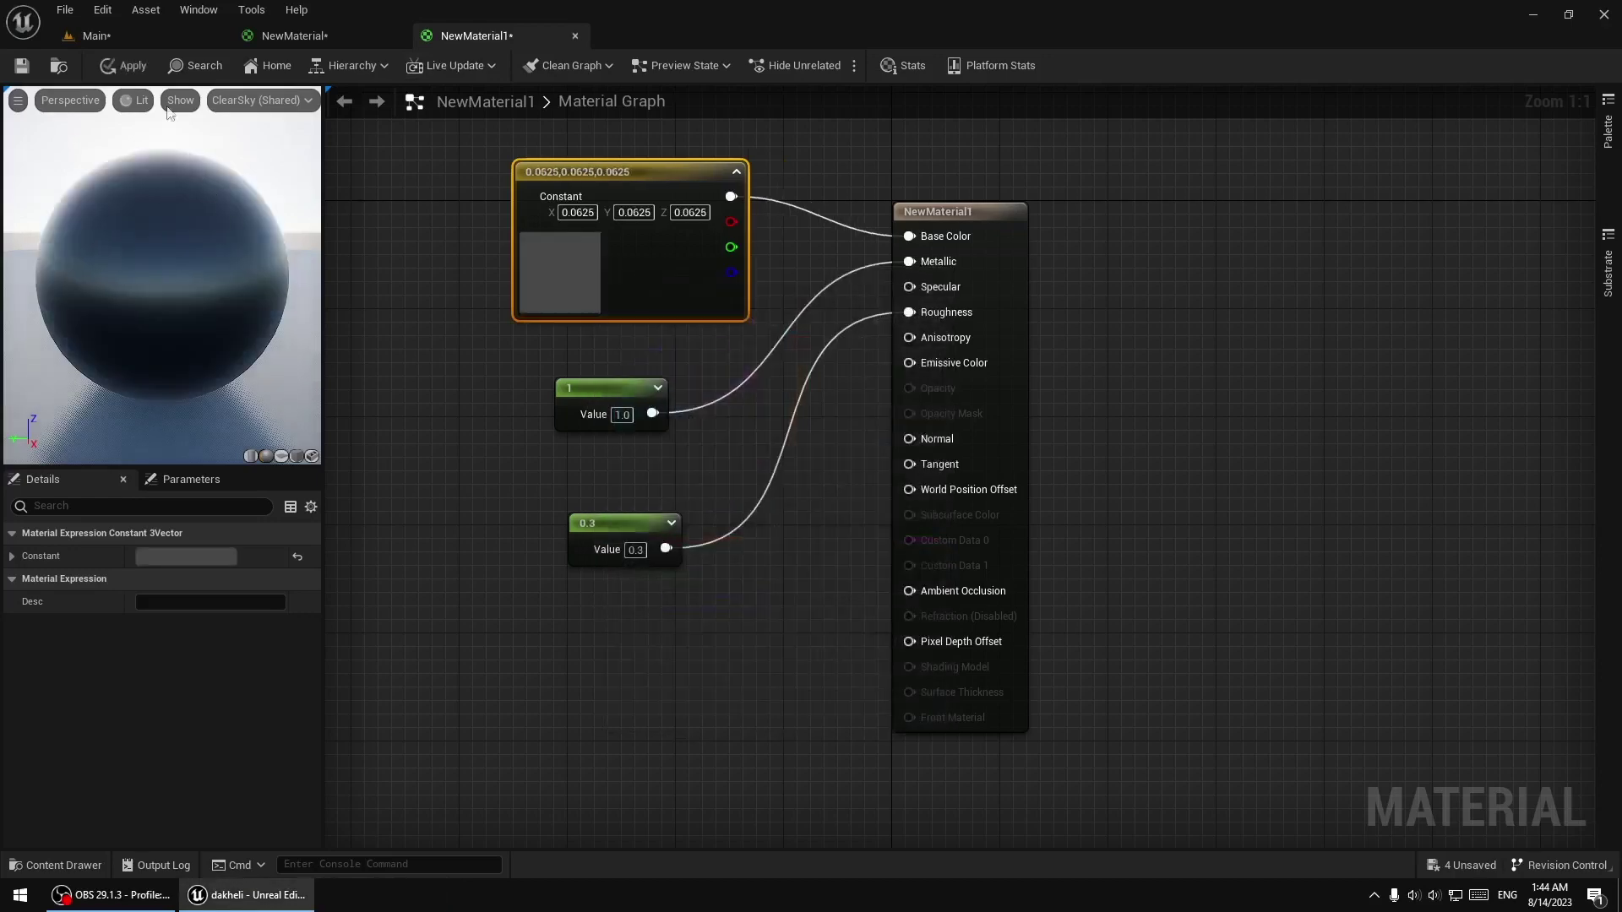
pyautogui.click(135, 65)
pyautogui.click(143, 37)
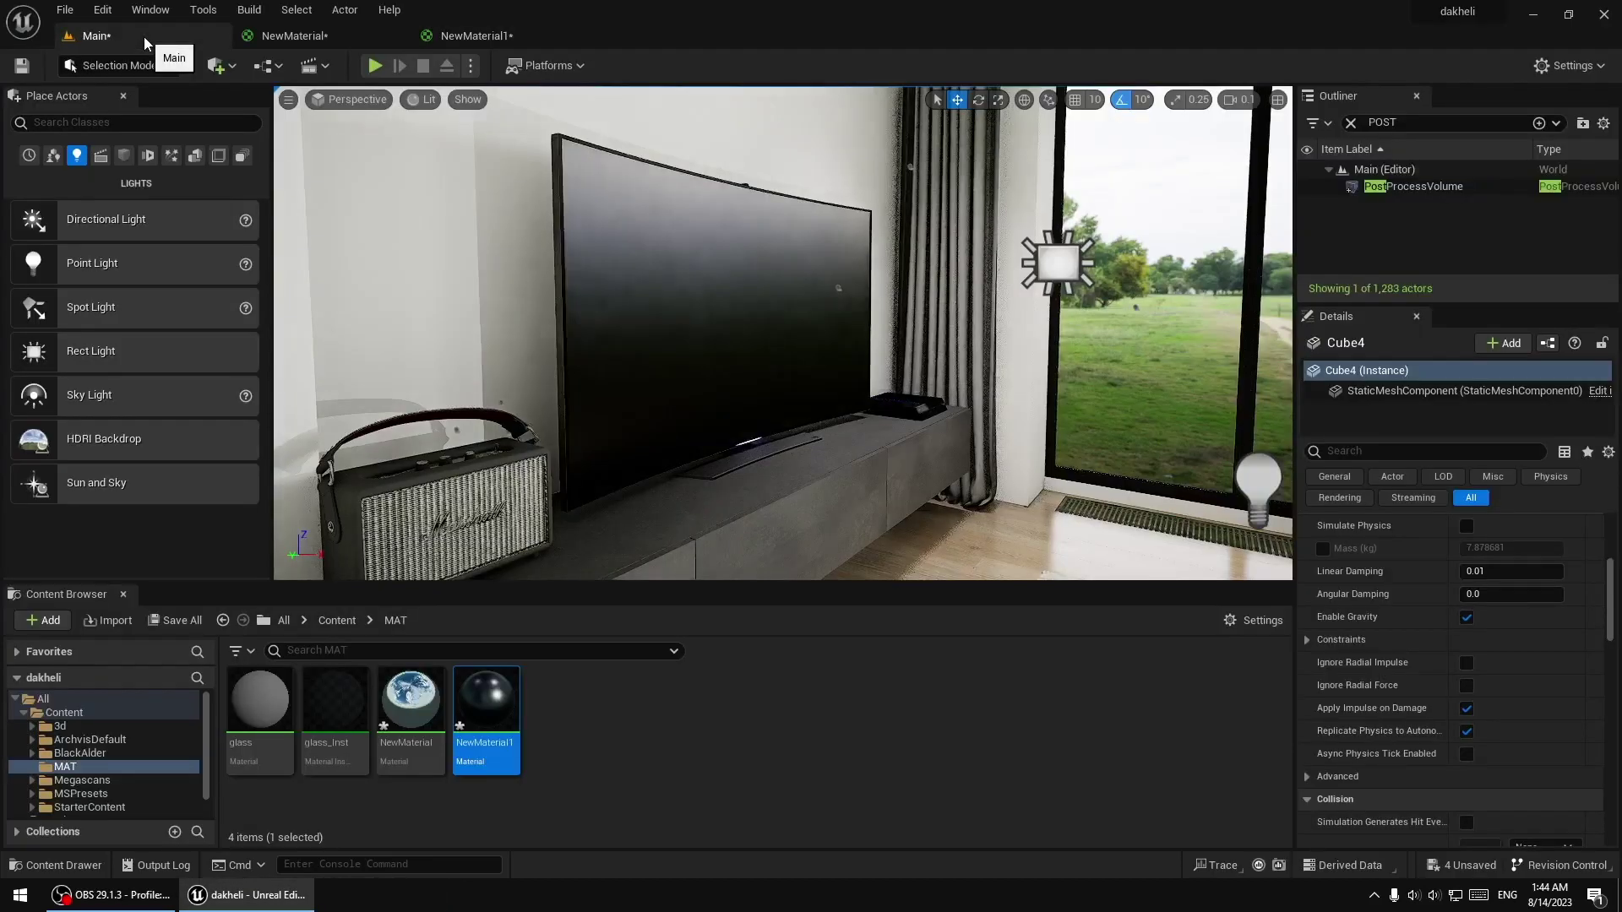
pyautogui.moveTo(499, 98); pyautogui.dragTo(510, 118, button='right')
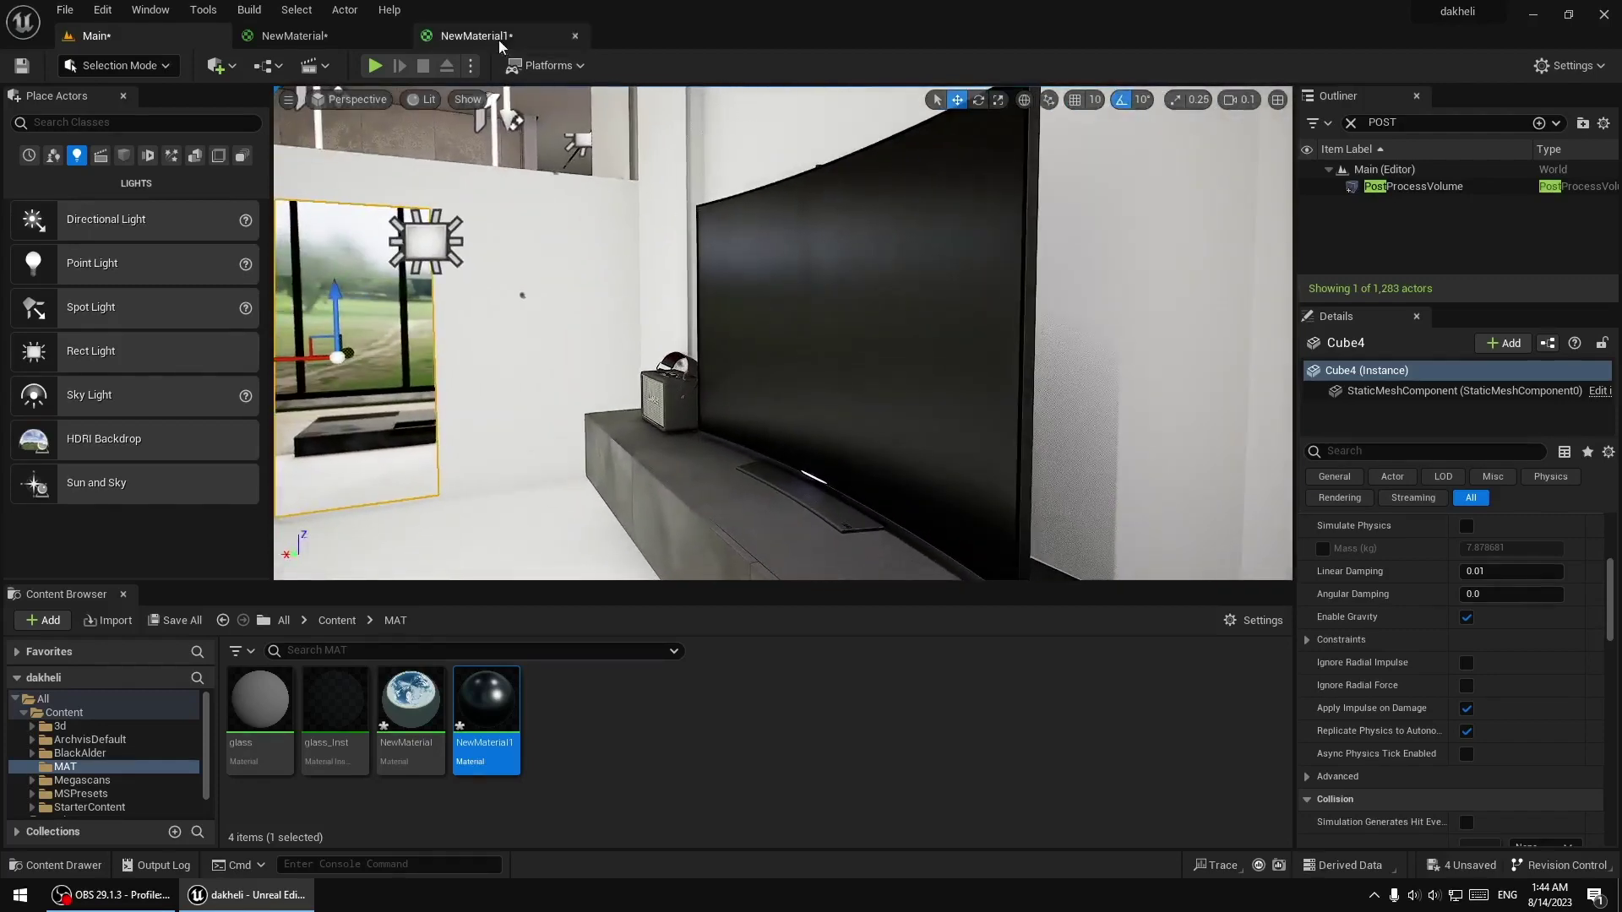
# Set the roughness to 0.2, apply it, and inspect the TV and curtained window
pyautogui.click(498, 39)
pyautogui.click(643, 548)
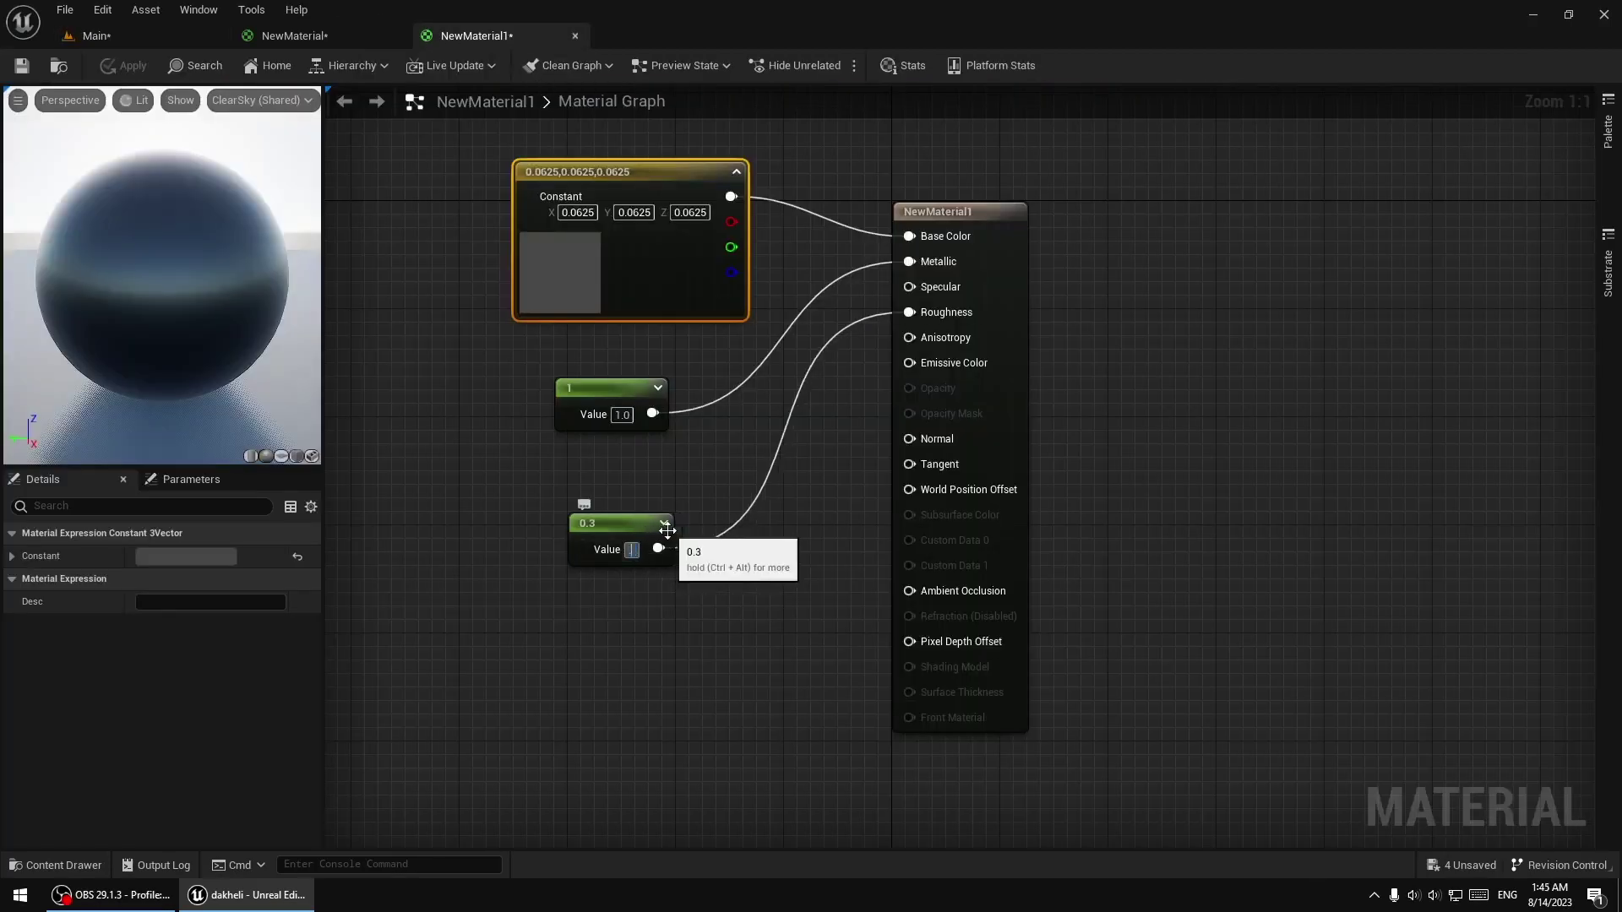
pyautogui.write('0.2')
pyautogui.press('Return')
pyautogui.click(127, 66)
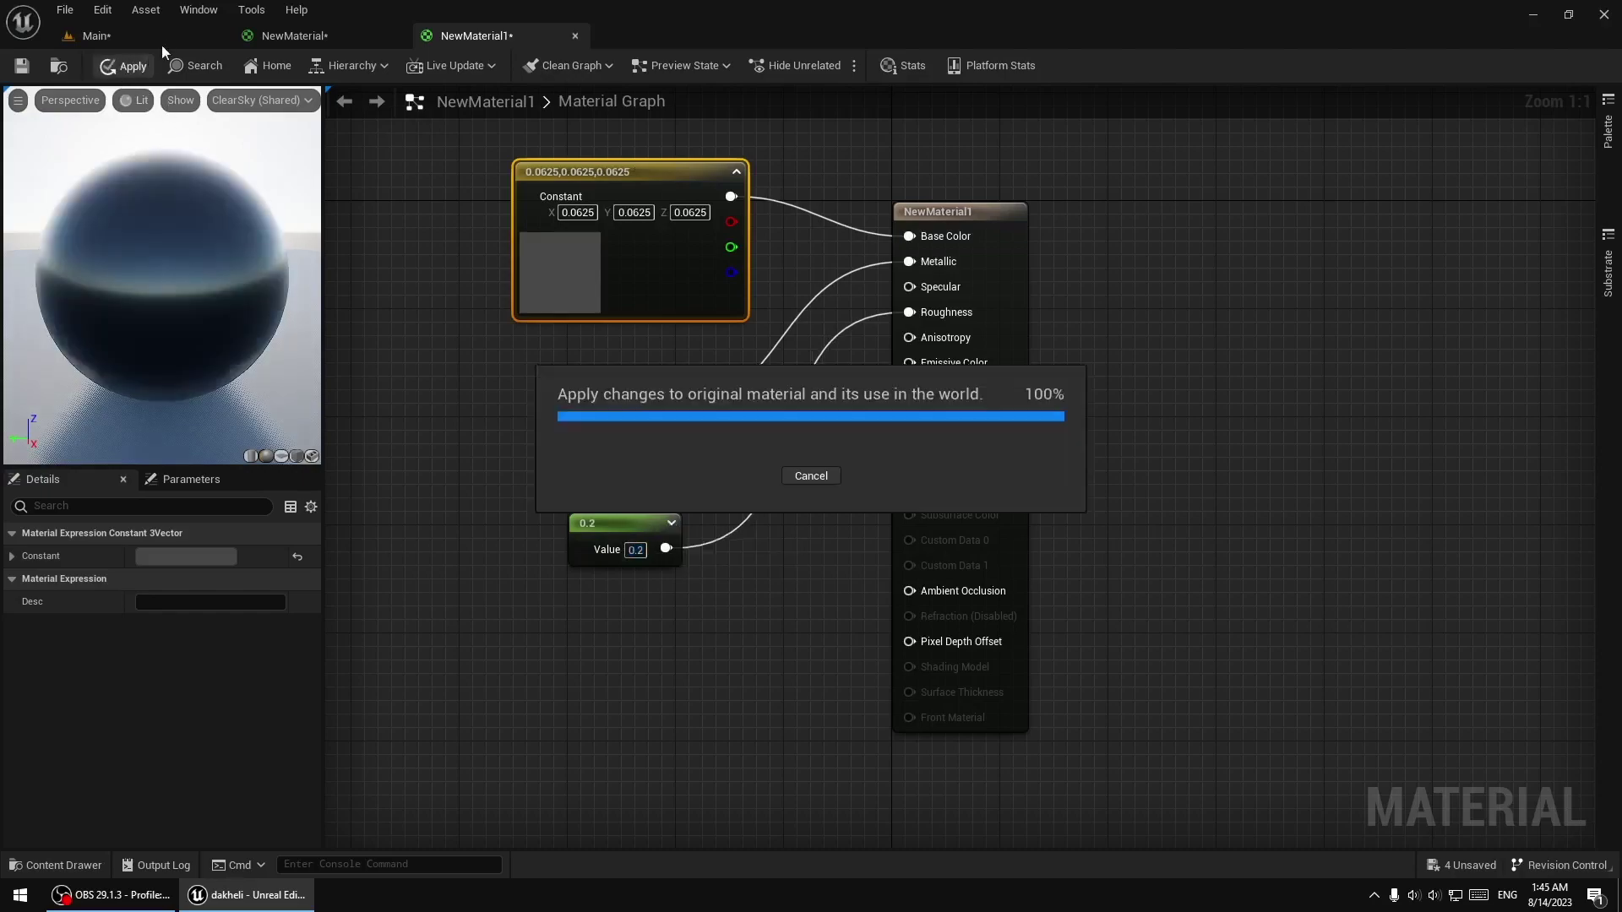
pyautogui.click(160, 34)
pyautogui.moveTo(788, 359)
pyautogui.mouseDown(button='right')
pyautogui.moveTo(853, 363)
pyautogui.moveTo(845, 397)
pyautogui.mouseUp(button='right')
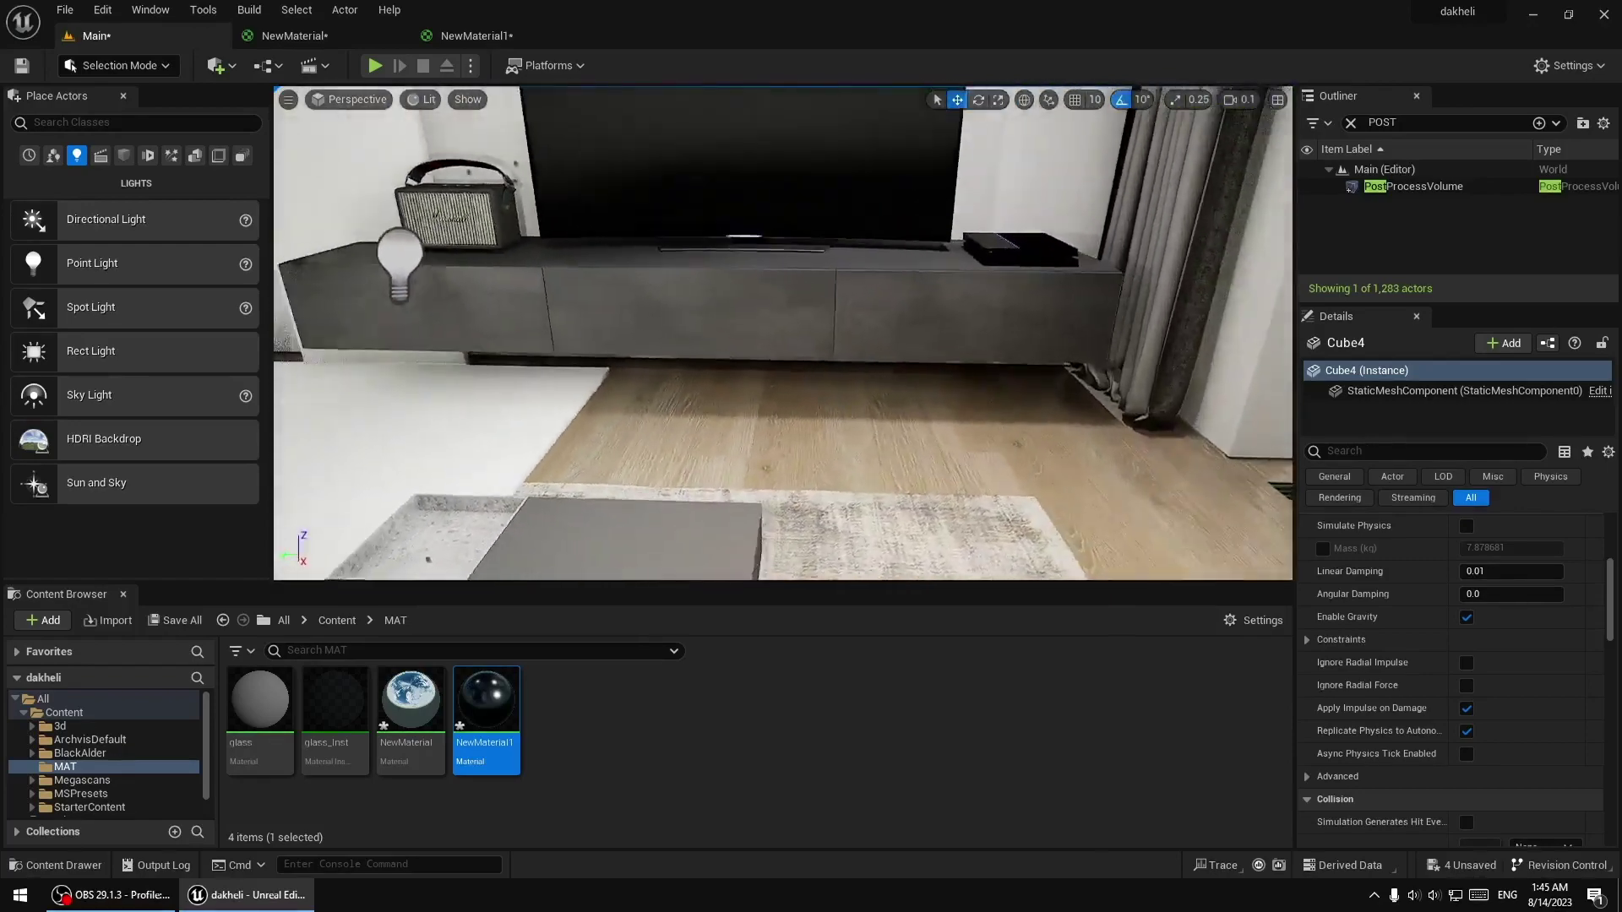
pyautogui.moveTo(844, 397); pyautogui.dragTo(570, 243, button='right')
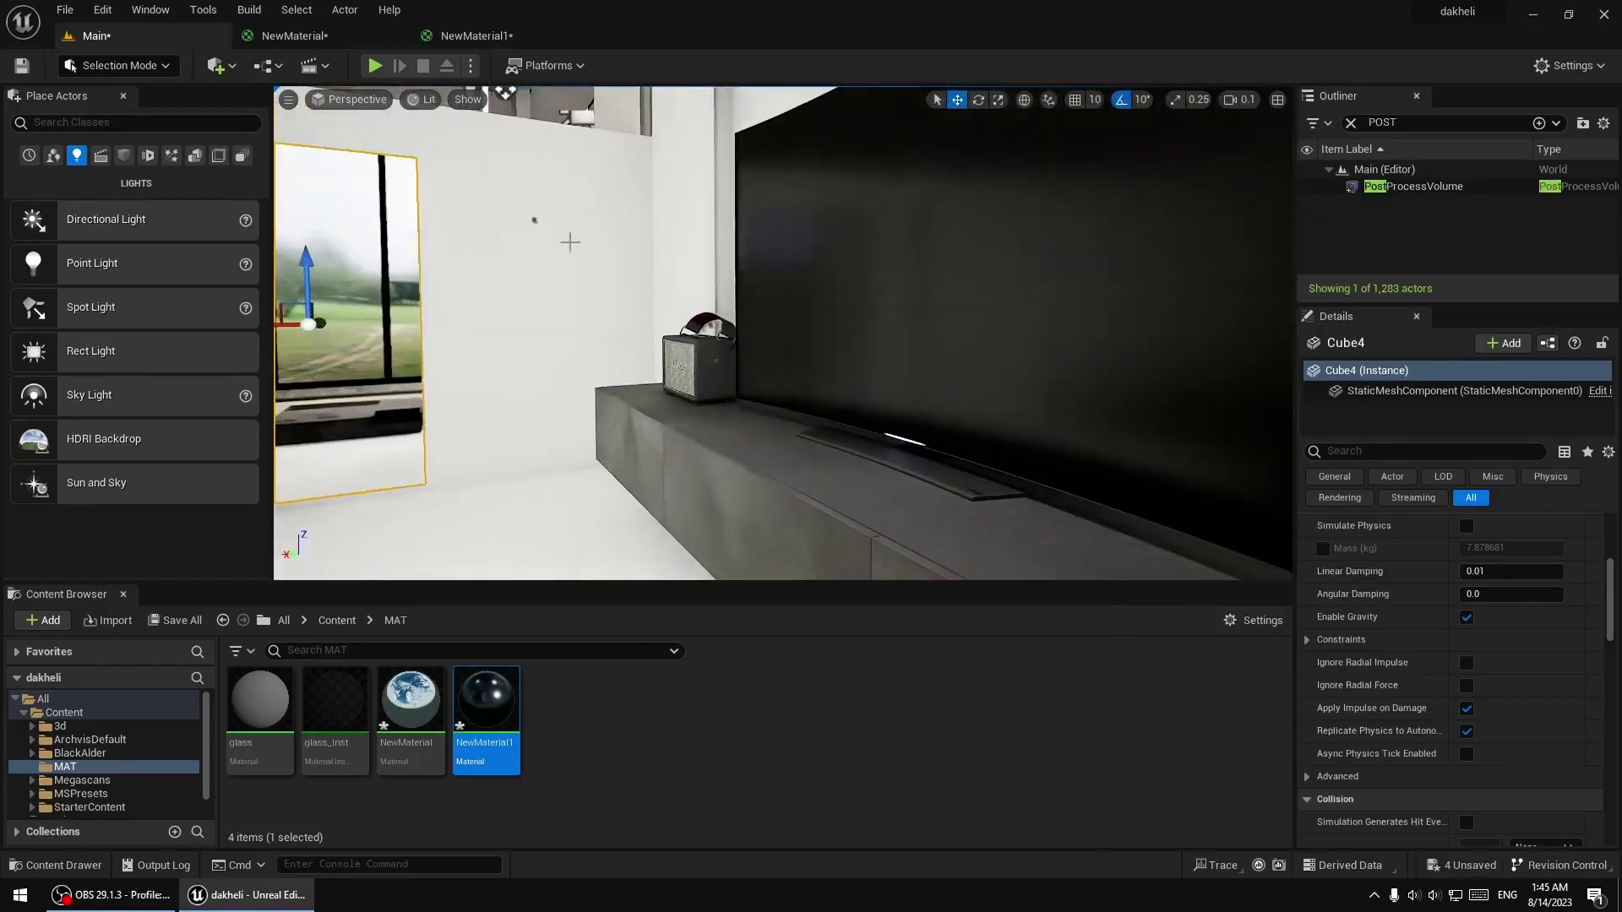
# Try a roughness of 0.1, apply it, and check the TV in the level
pyautogui.click(454, 39)
pyautogui.write('1')
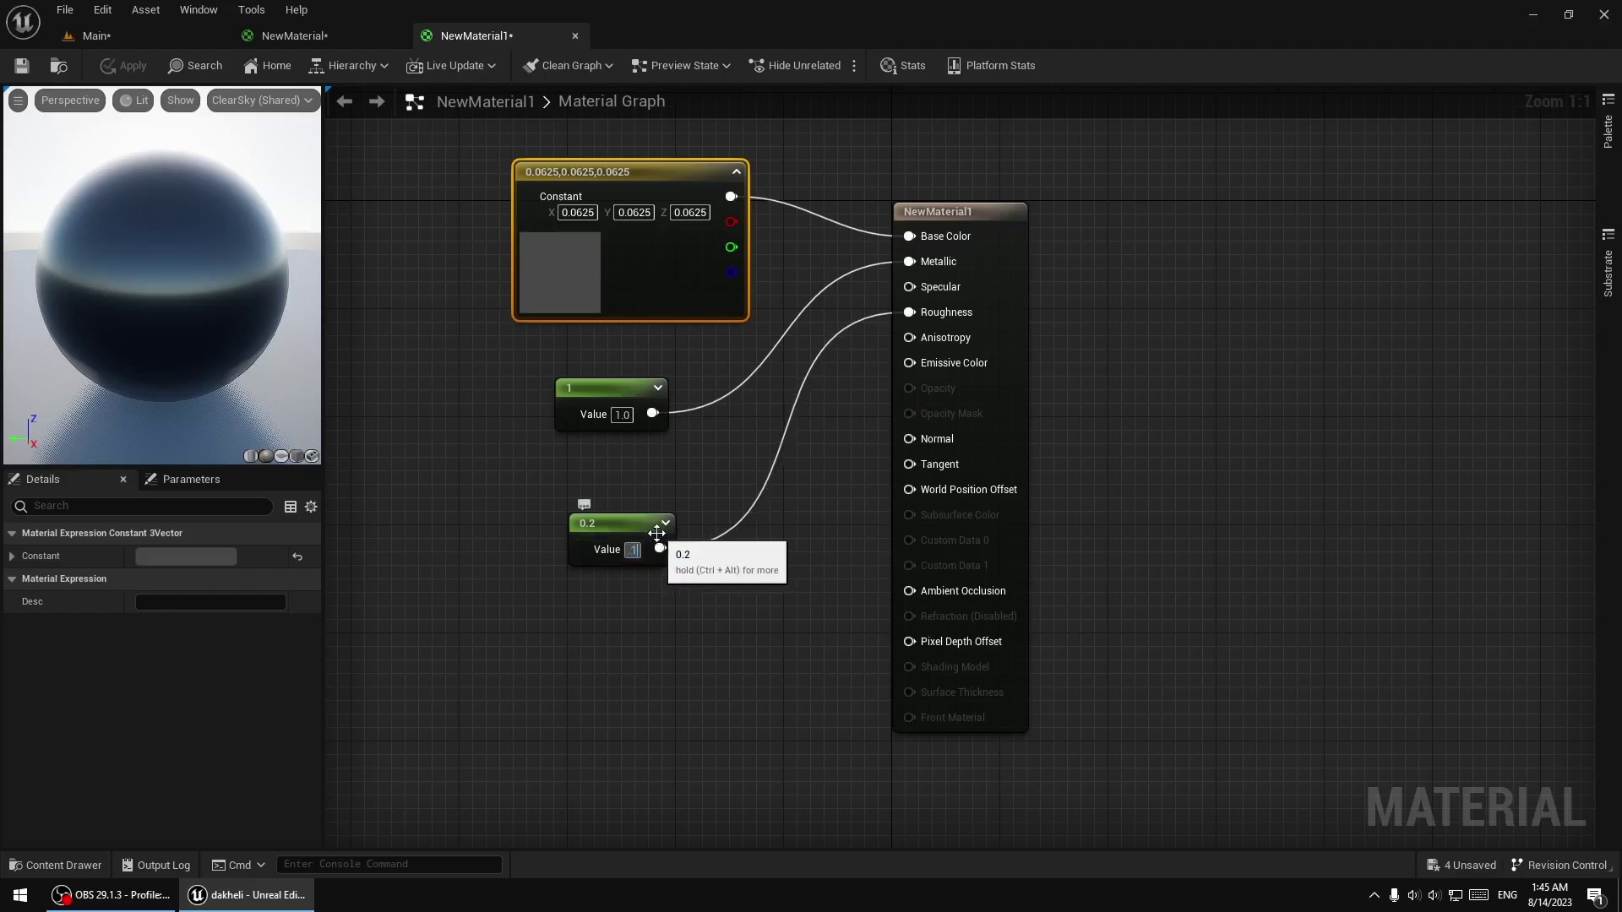
pyautogui.press('Return')
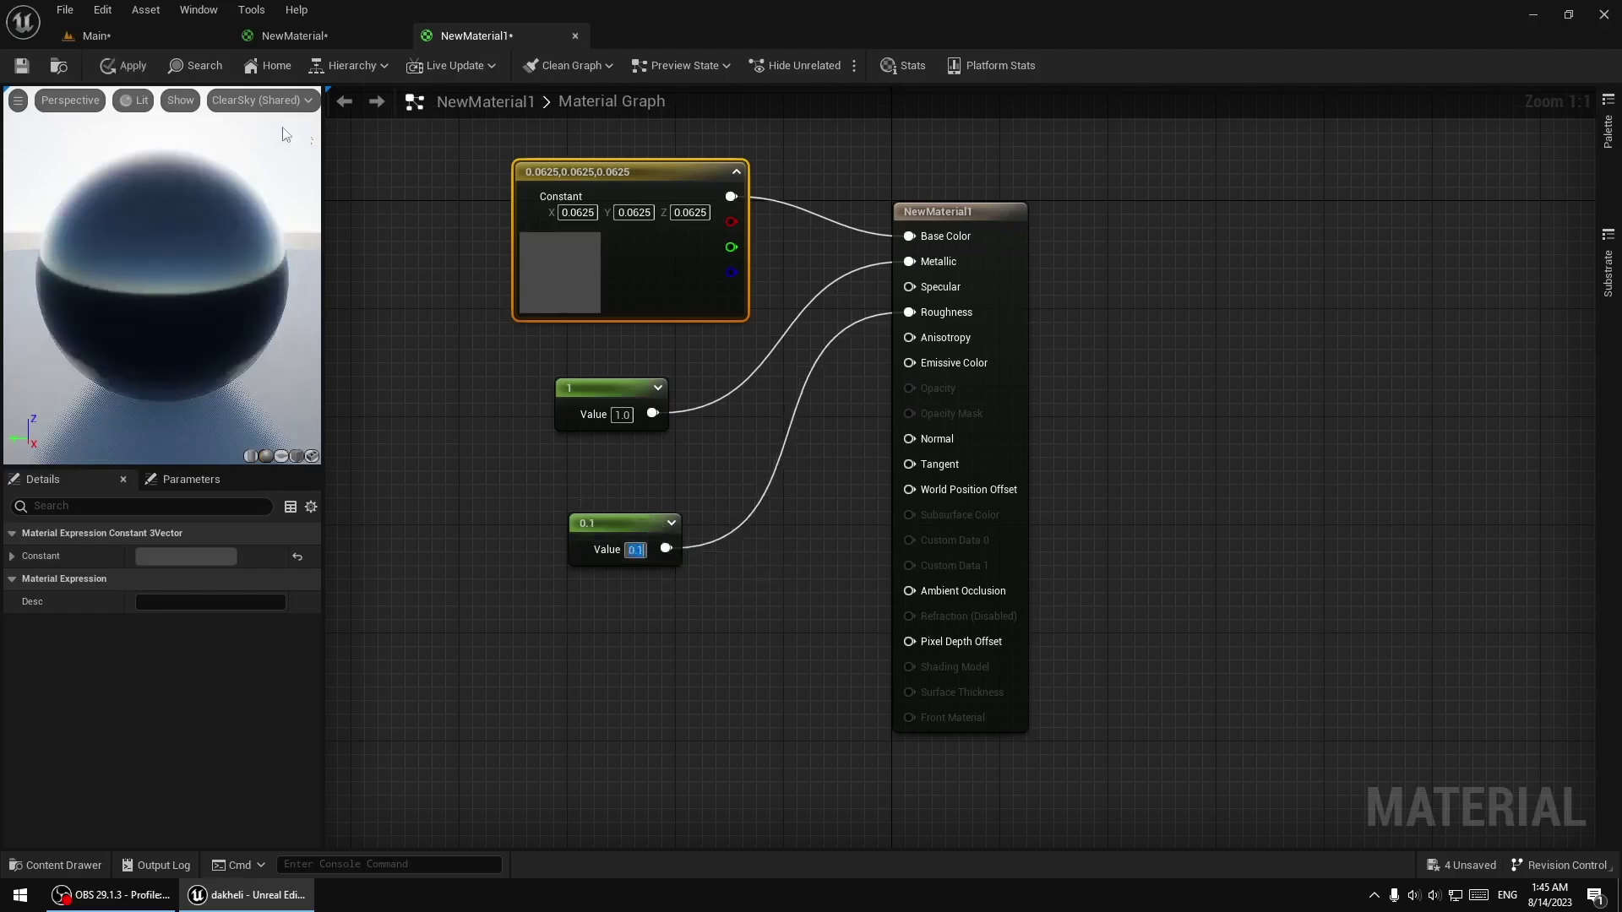
pyautogui.click(136, 68)
pyautogui.click(150, 33)
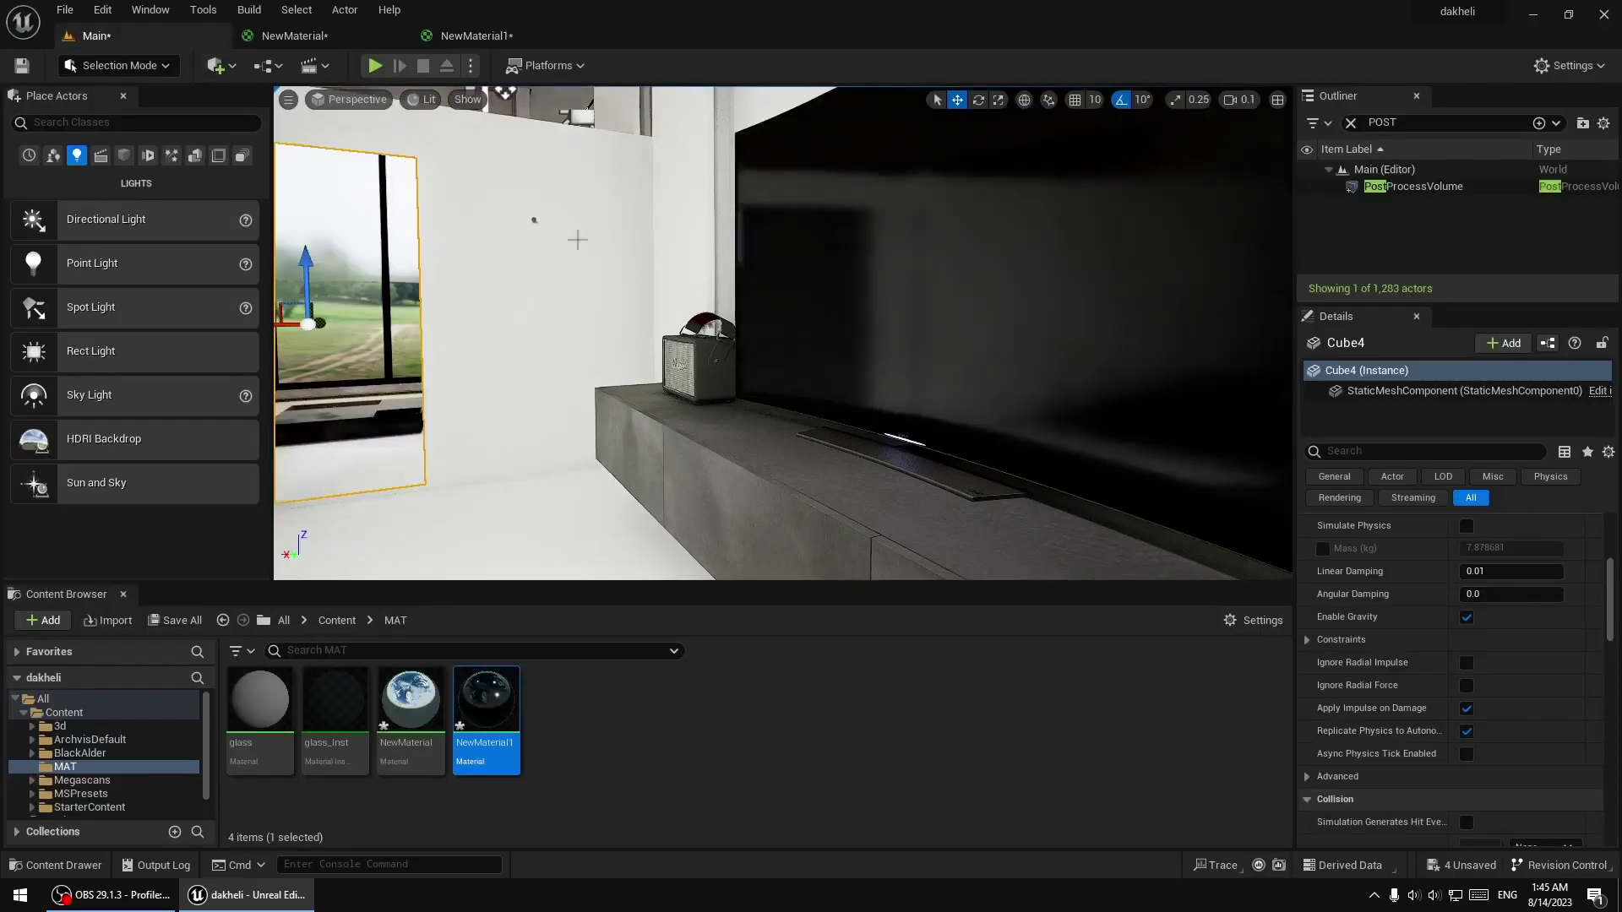
pyautogui.moveTo(783, 332)
pyautogui.mouseDown(button='right')
pyautogui.moveTo(845, 332)
pyautogui.moveTo(794, 332)
pyautogui.mouseUp(button='right')
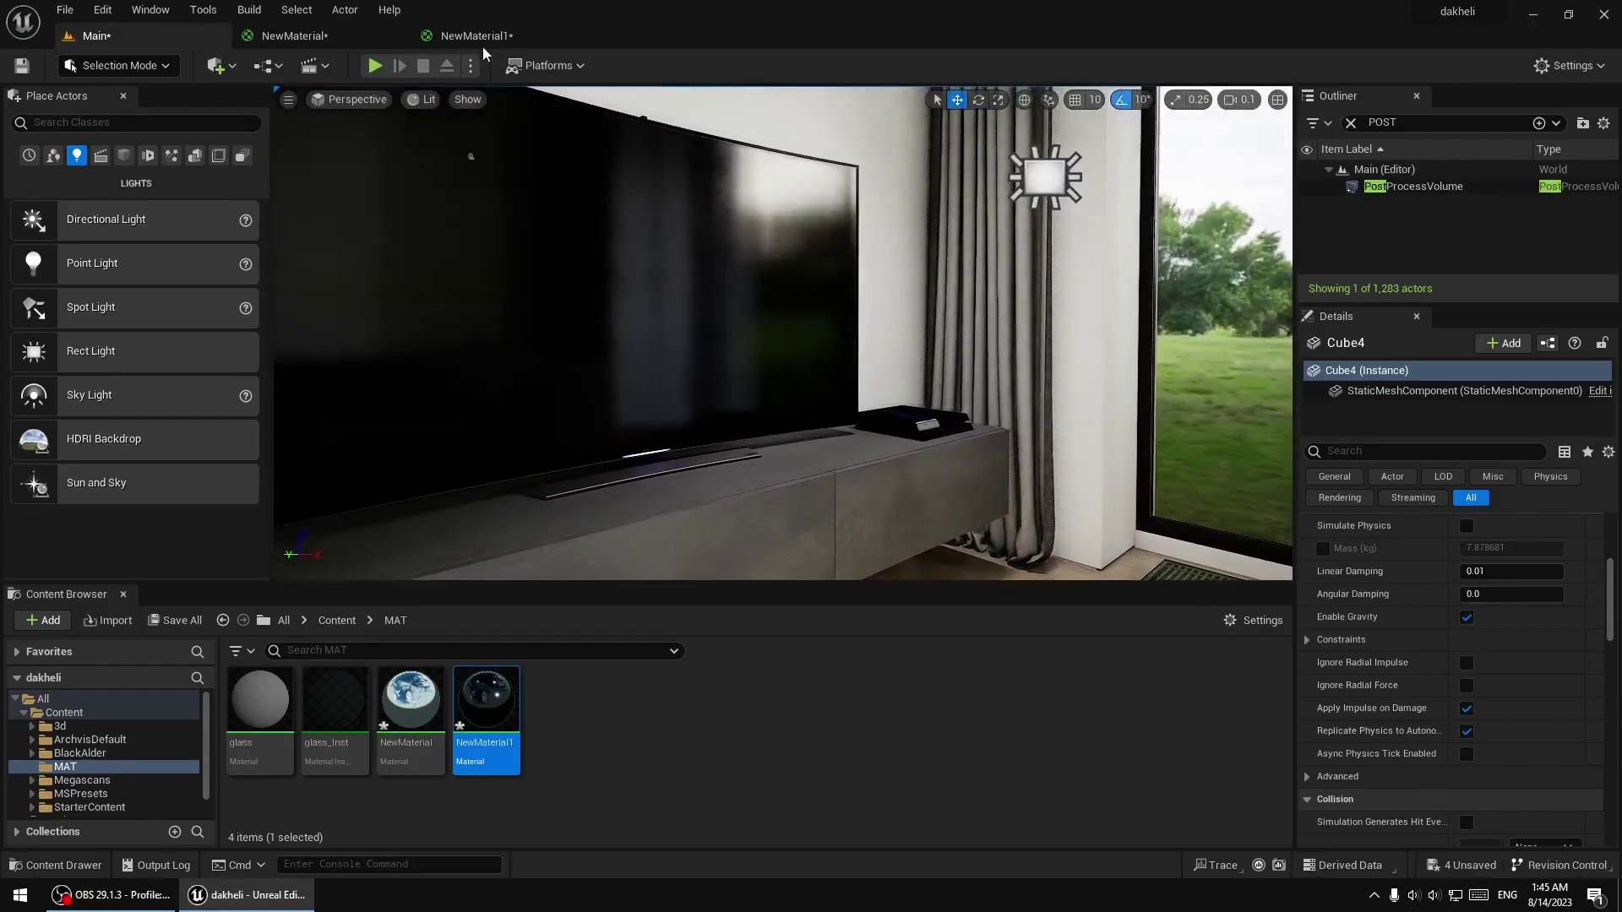
# Restore the roughness to 0.2 and apply the final material to the level
pyautogui.click(473, 35)
pyautogui.click(636, 550)
pyautogui.click(636, 550)
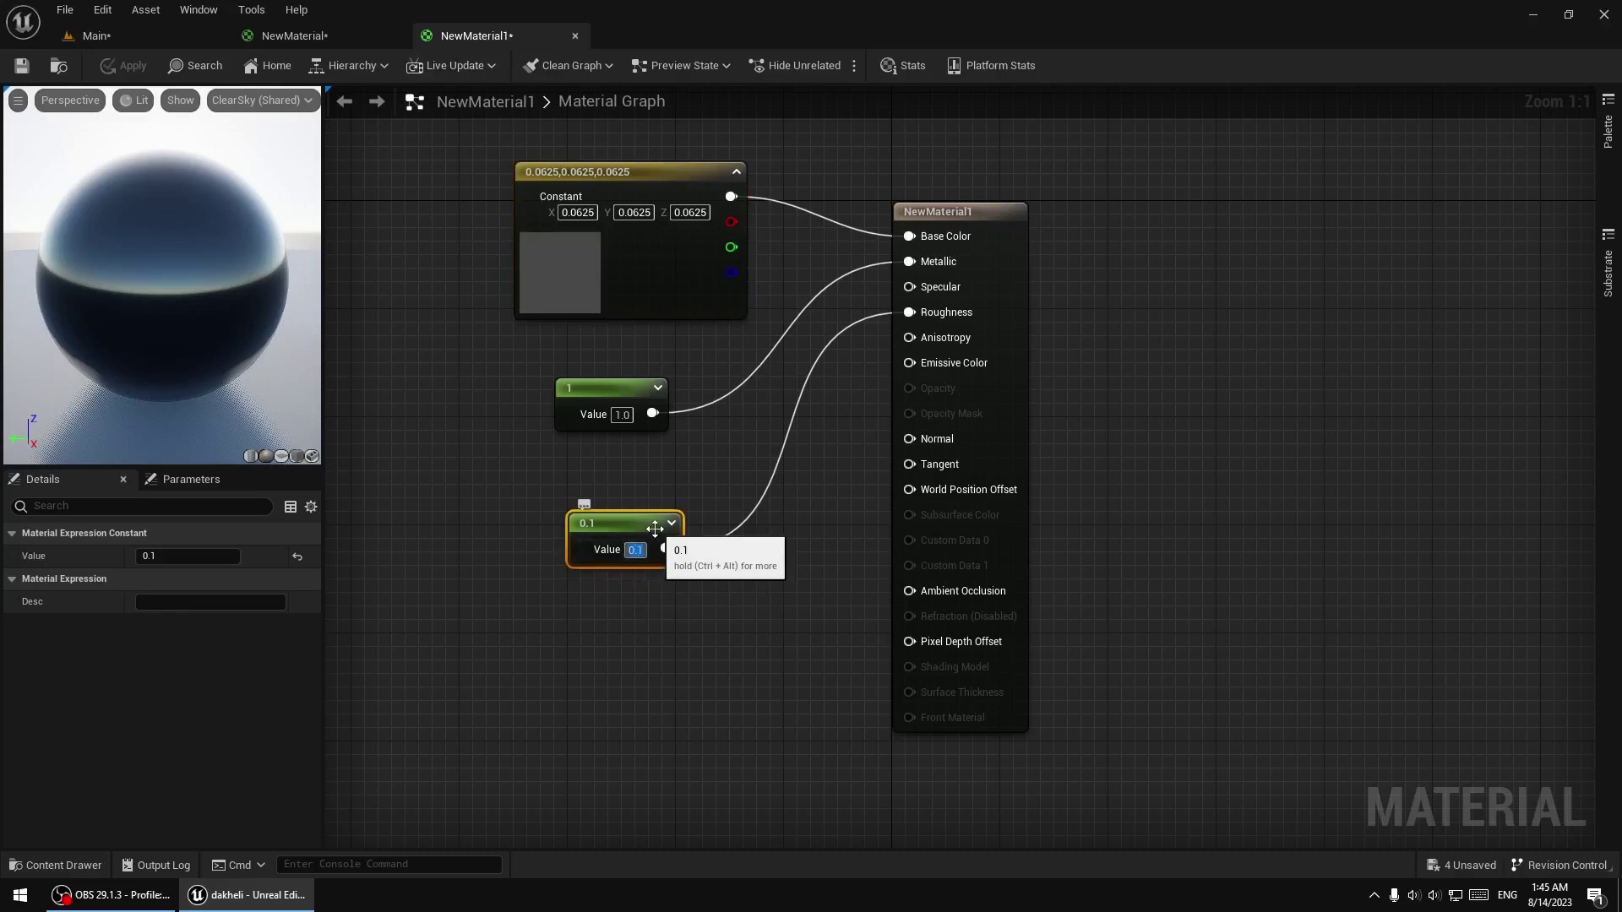
pyautogui.write('0.2')
pyautogui.press('Return')
pyautogui.click(124, 66)
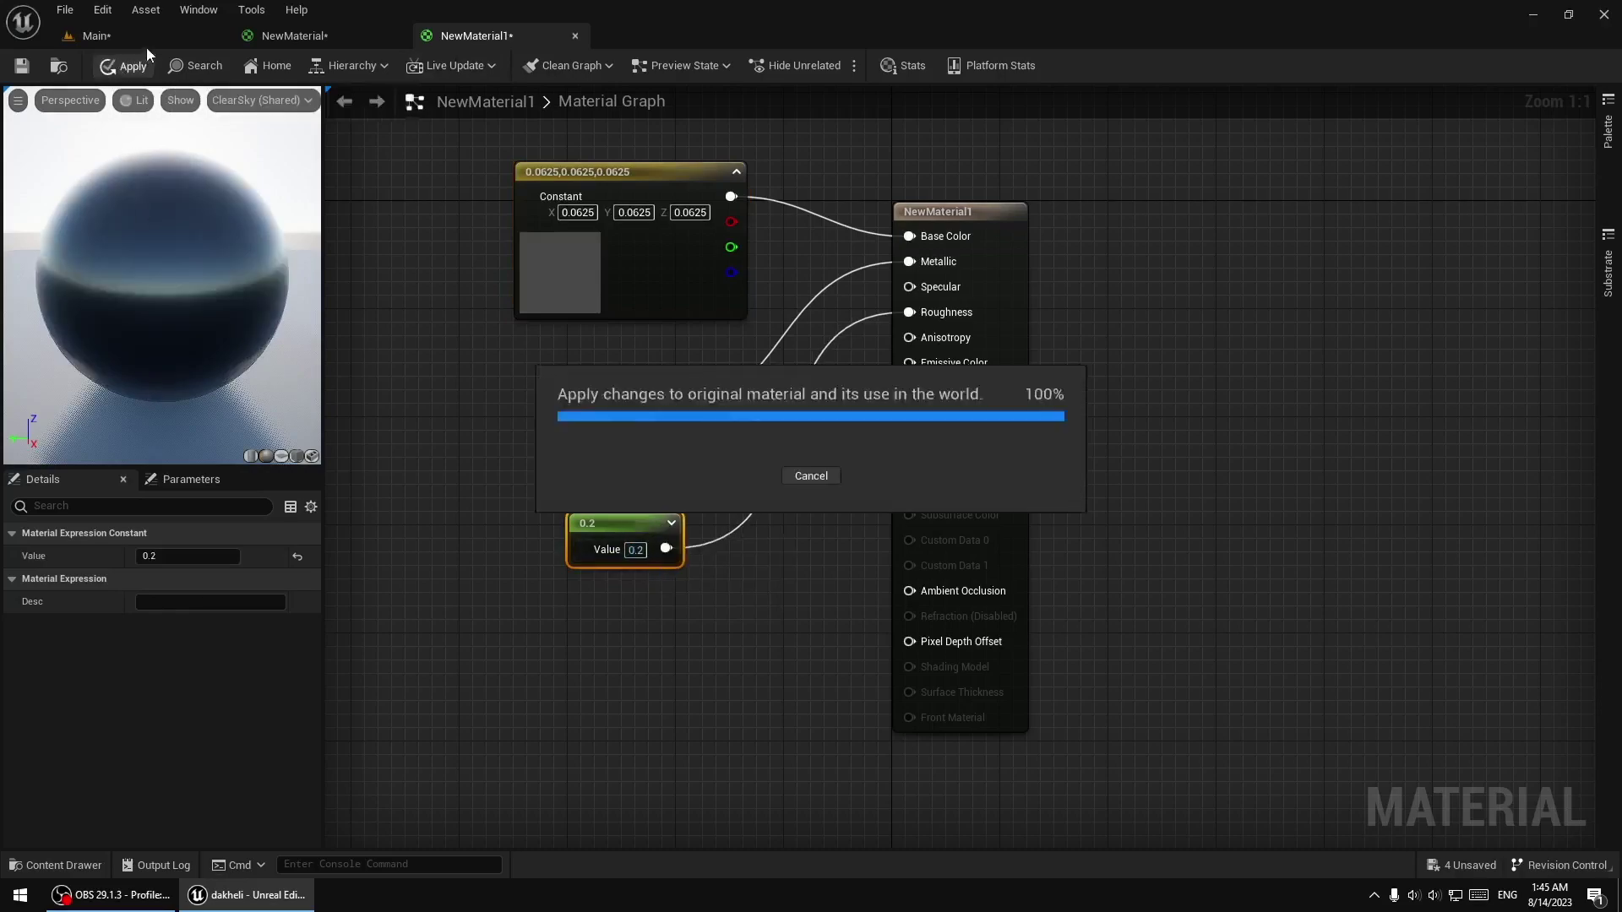
pyautogui.click(93, 36)
# Save the level with Ctrl+S and undo the last actor creation
pyautogui.moveTo(782, 334); pyautogui.dragTo(642, 334, button='right')
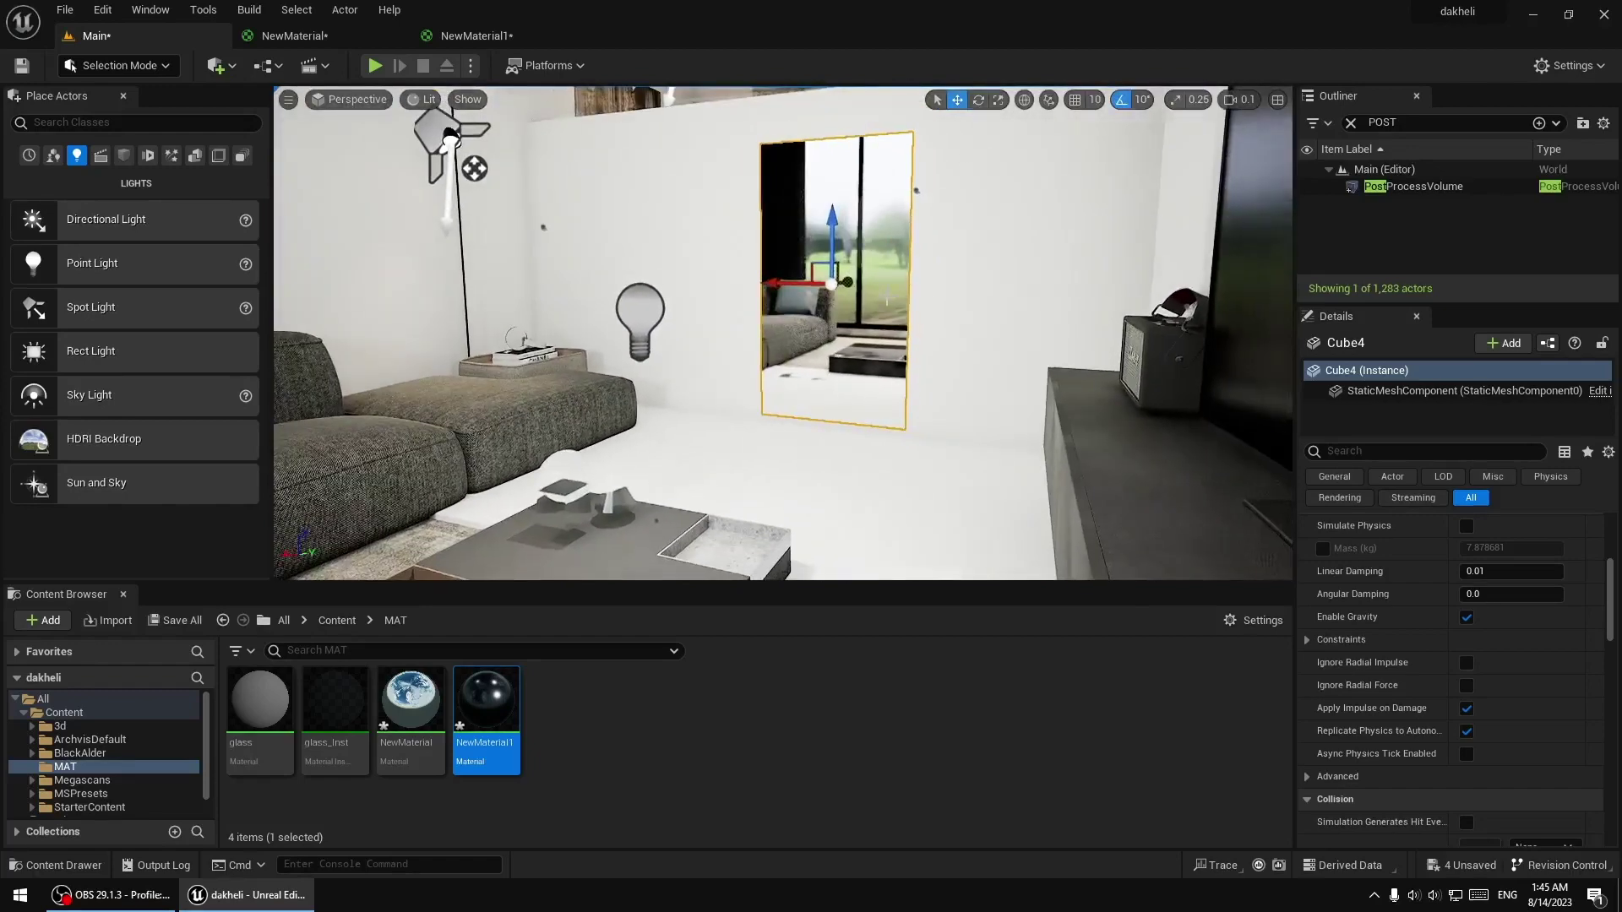
pyautogui.moveTo(775, 308); pyautogui.dragTo(774, 355, button='right')
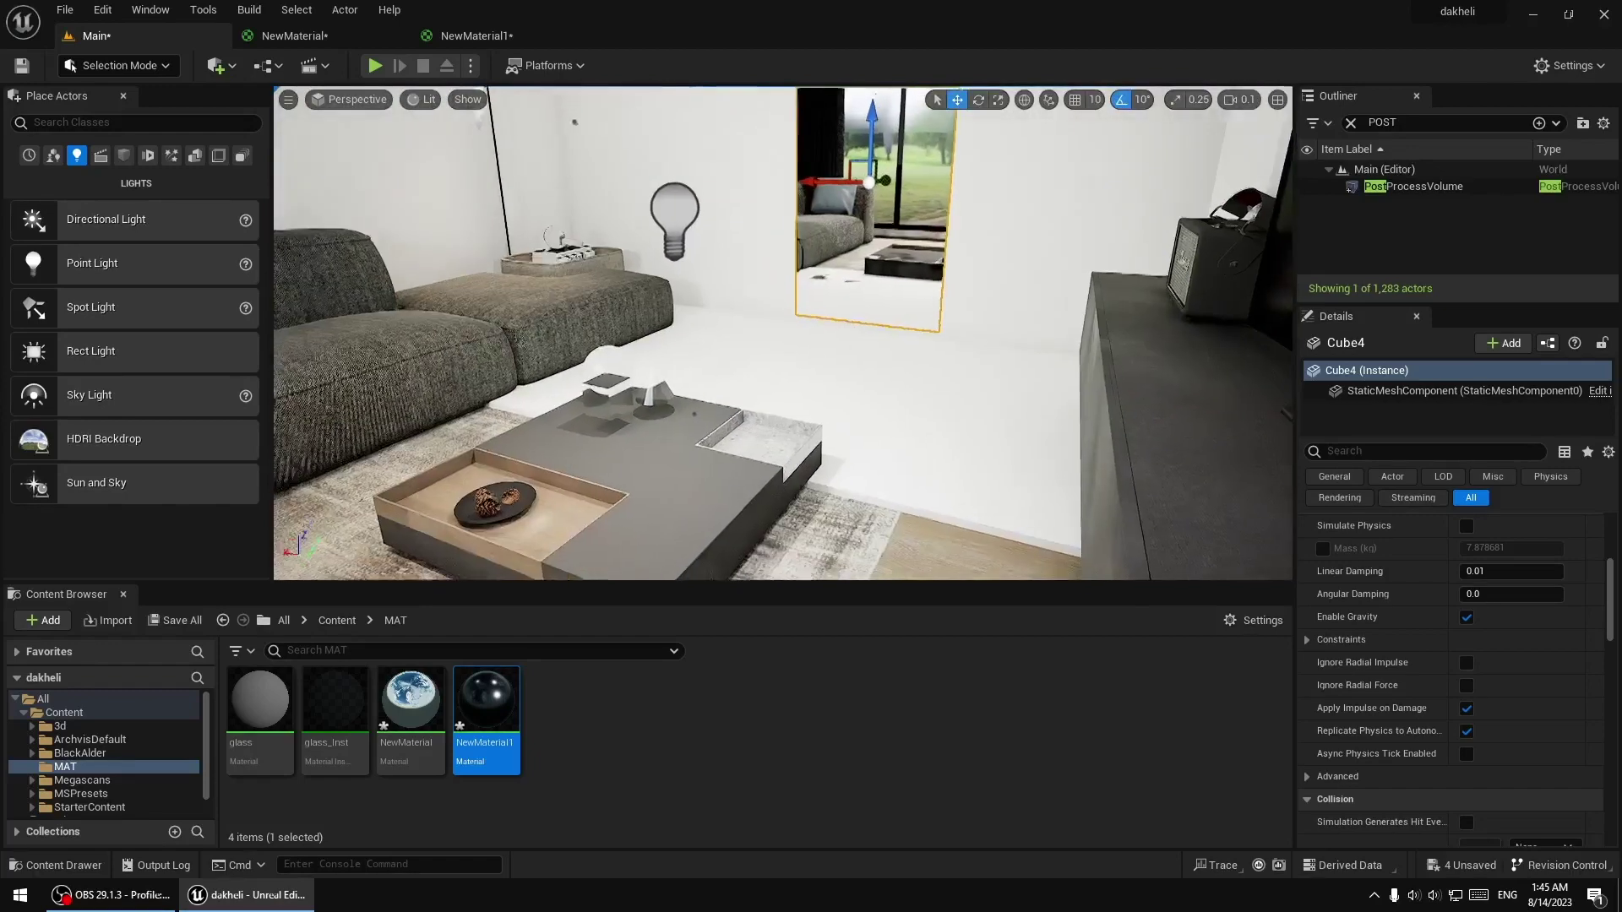
pyautogui.hotkey('ctrl', 's')
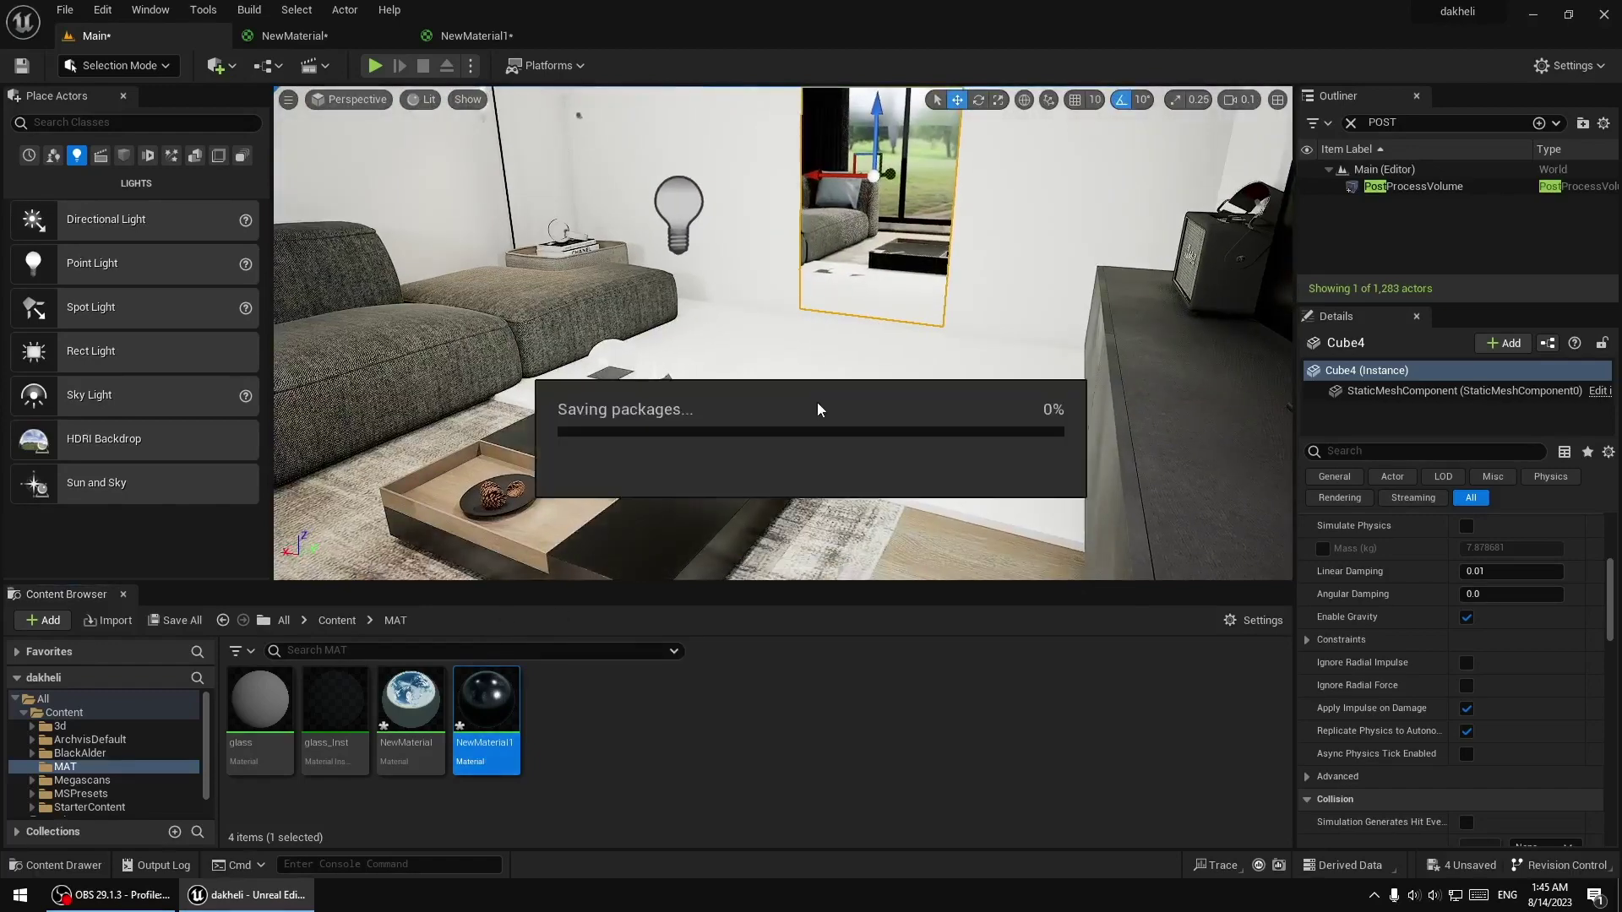
pyautogui.hotkey('ctrl', 'z')
# Alt-drag the mirror panel to duplicate it as Cube5 beside the lamp
pyautogui.moveTo(818, 312); pyautogui.dragTo(819, 279, button='right')
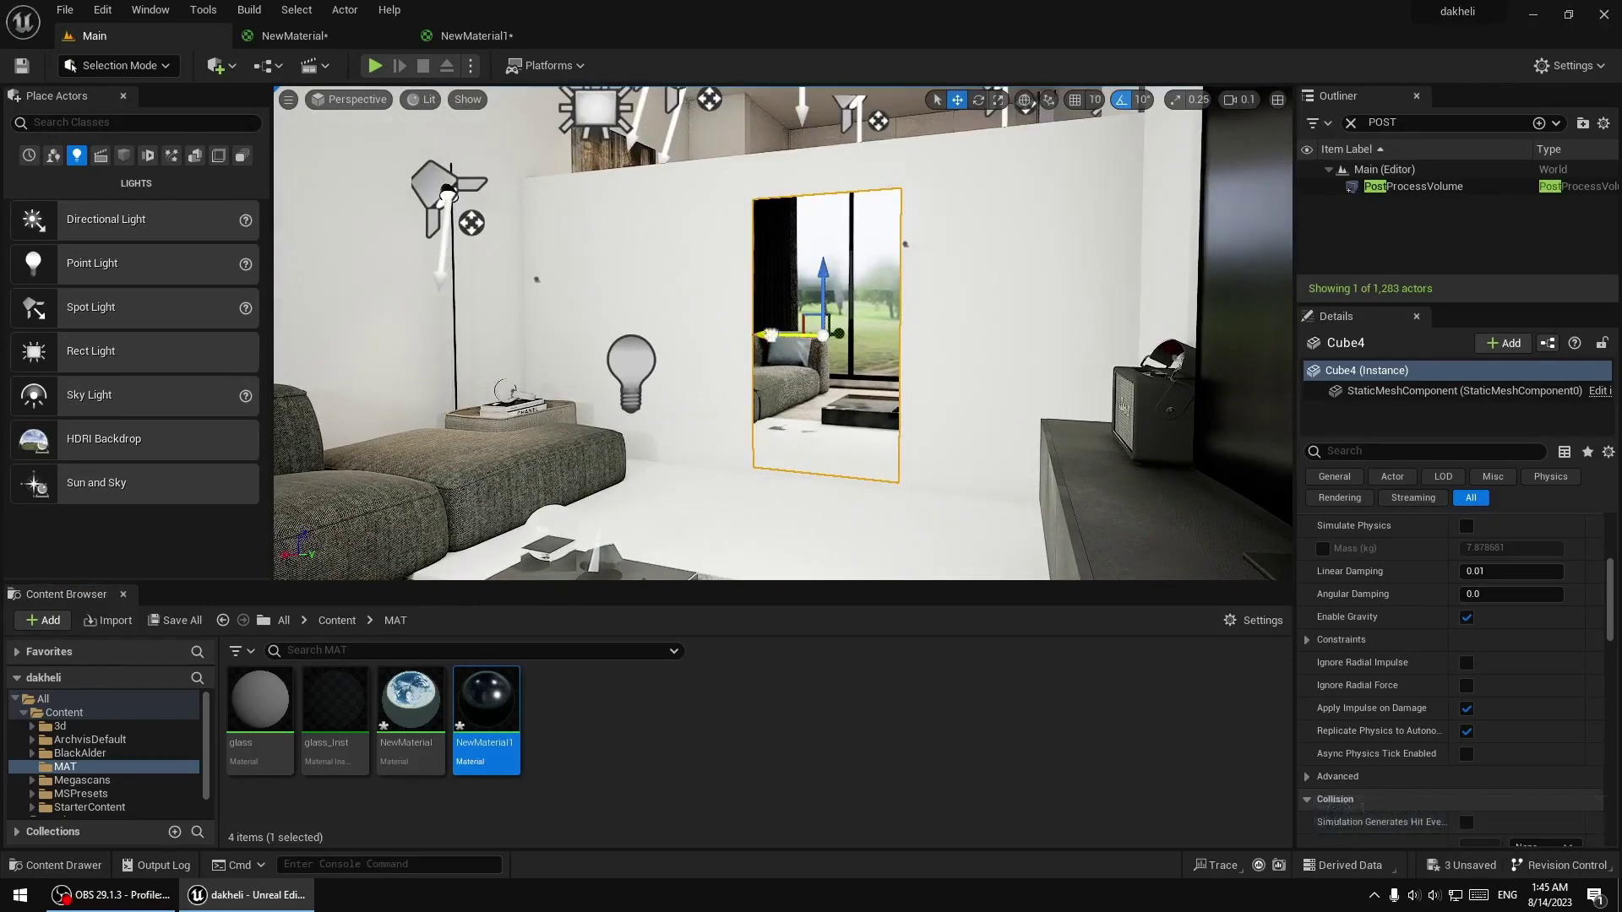
pyautogui.keyDown('alt'); pyautogui.moveTo(771, 334); pyautogui.dragTo(501, 309); pyautogui.keyUp('alt')
pyautogui.moveTo(757, 299); pyautogui.dragTo(563, 327, button='right')
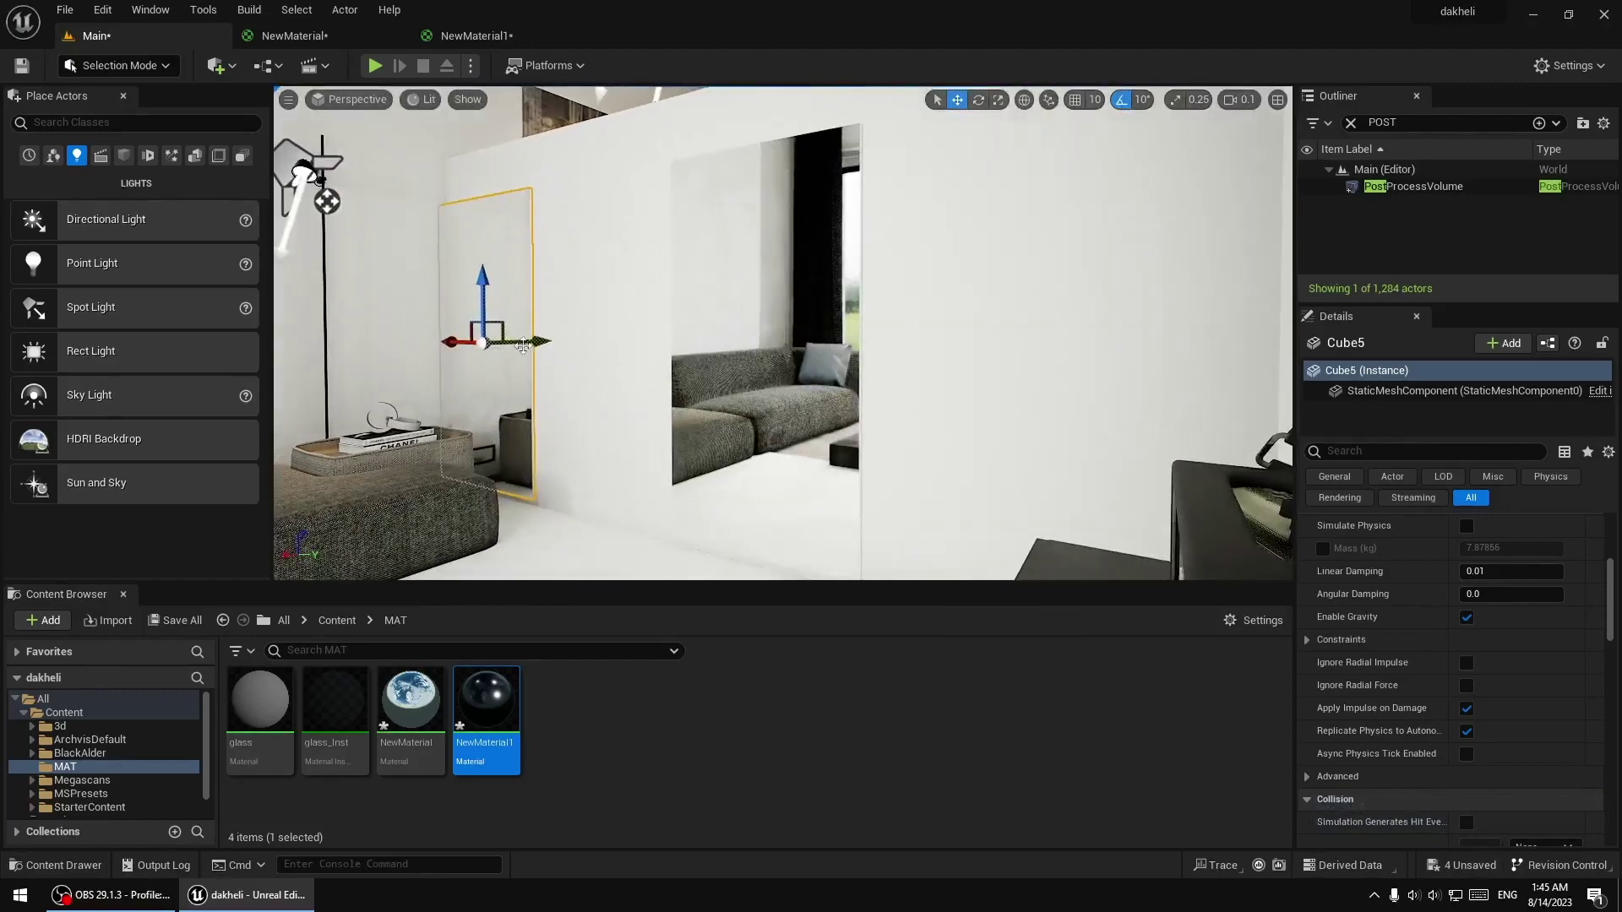
# Slide Cube5 along Y so it sits on the wall beside the floor lamp
pyautogui.moveTo(563, 327); pyautogui.dragTo(635, 304, button='right')
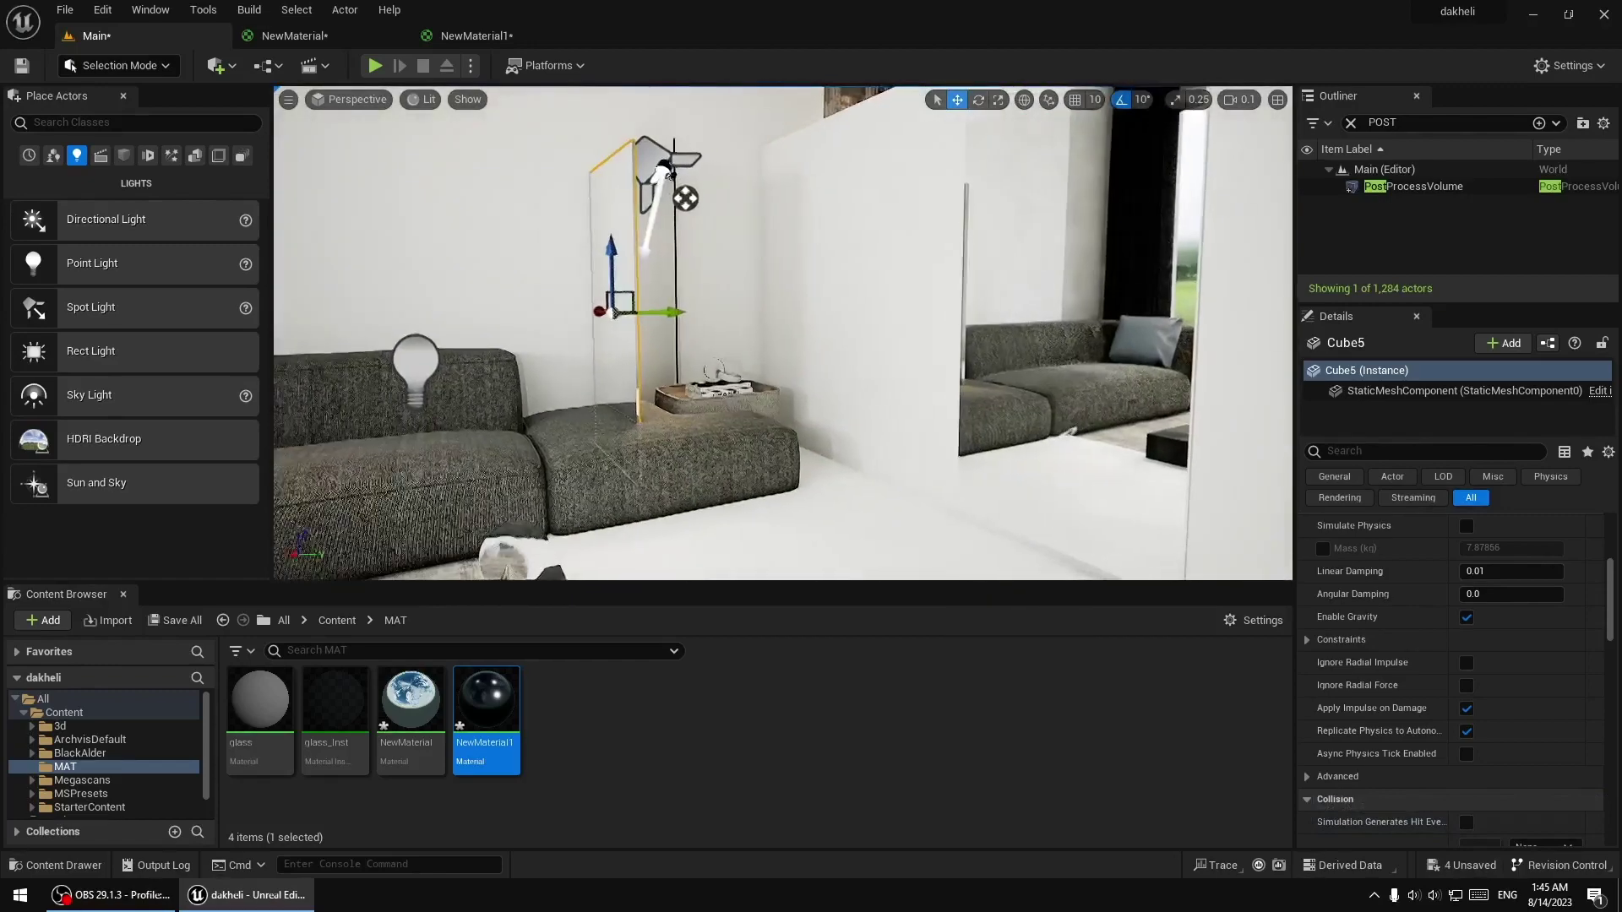
pyautogui.moveTo(680, 312); pyautogui.dragTo(406, 323)
pyautogui.click(979, 99)
pyautogui.moveTo(489, 316); pyautogui.dragTo(976, 120, button='right')
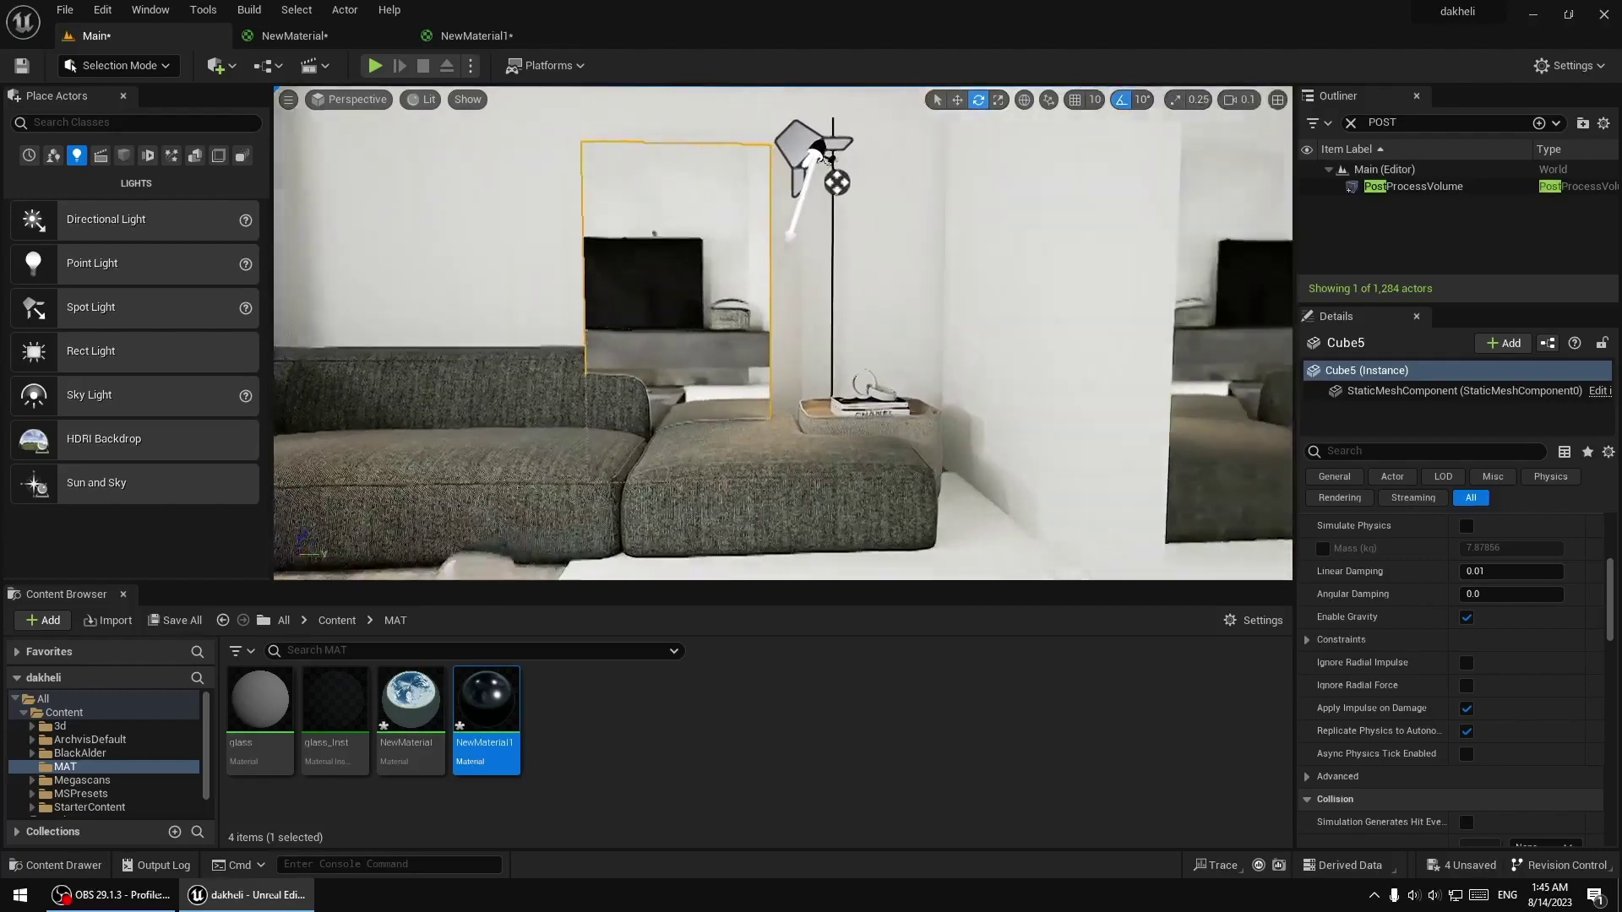
pyautogui.click(957, 99)
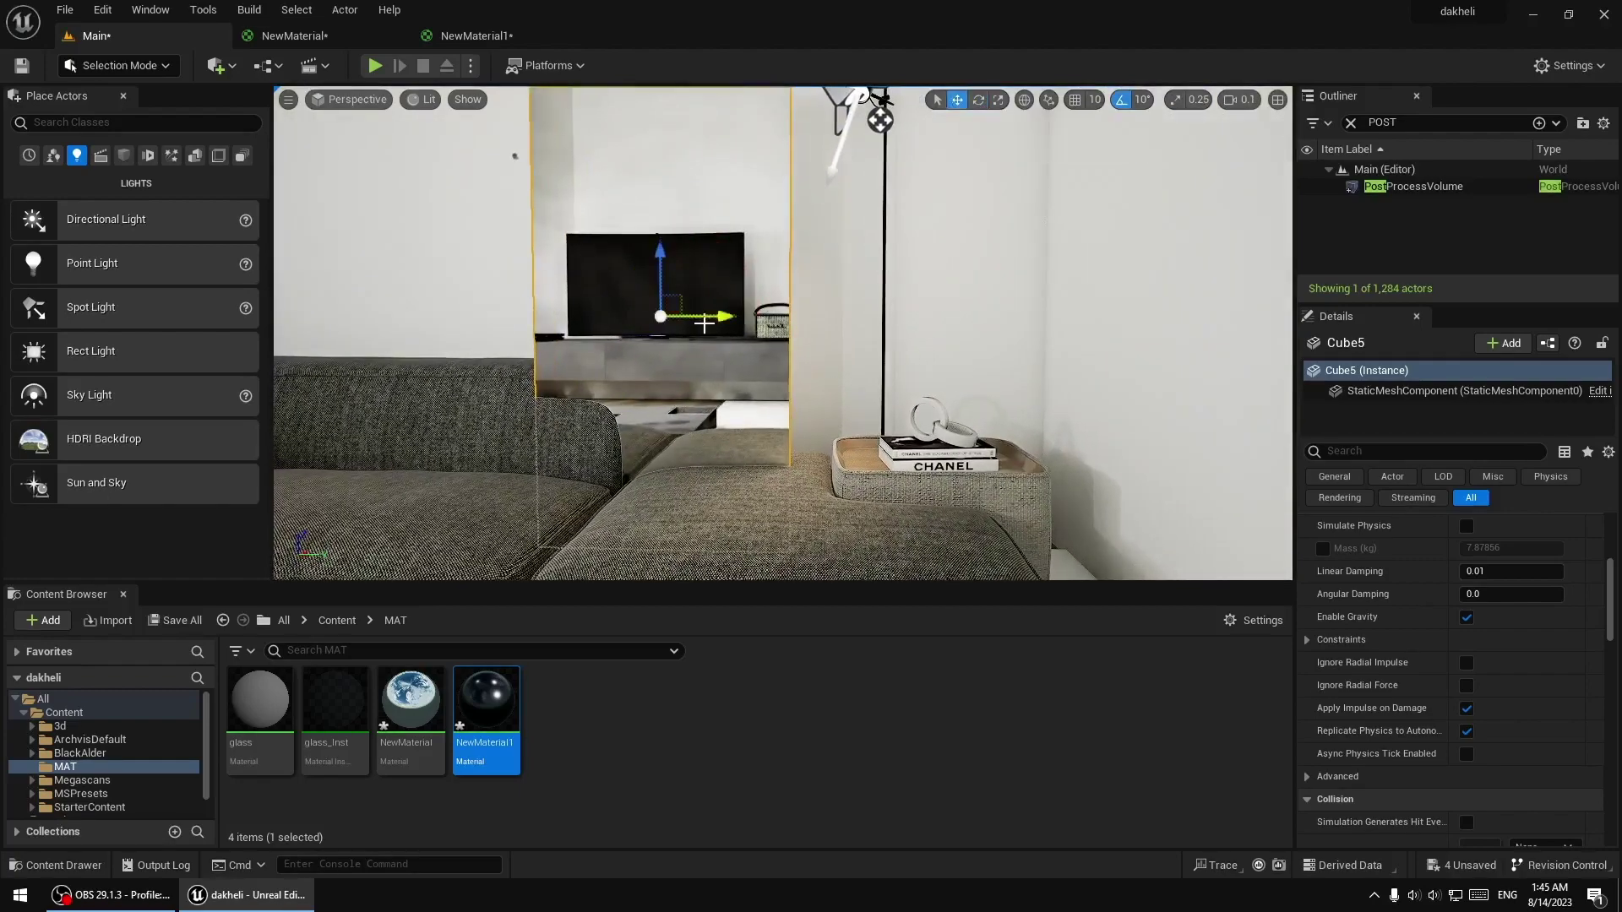
pyautogui.moveTo(711, 317); pyautogui.dragTo(494, 320)
pyautogui.moveTo(494, 320); pyautogui.dragTo(597, 299, button='right')
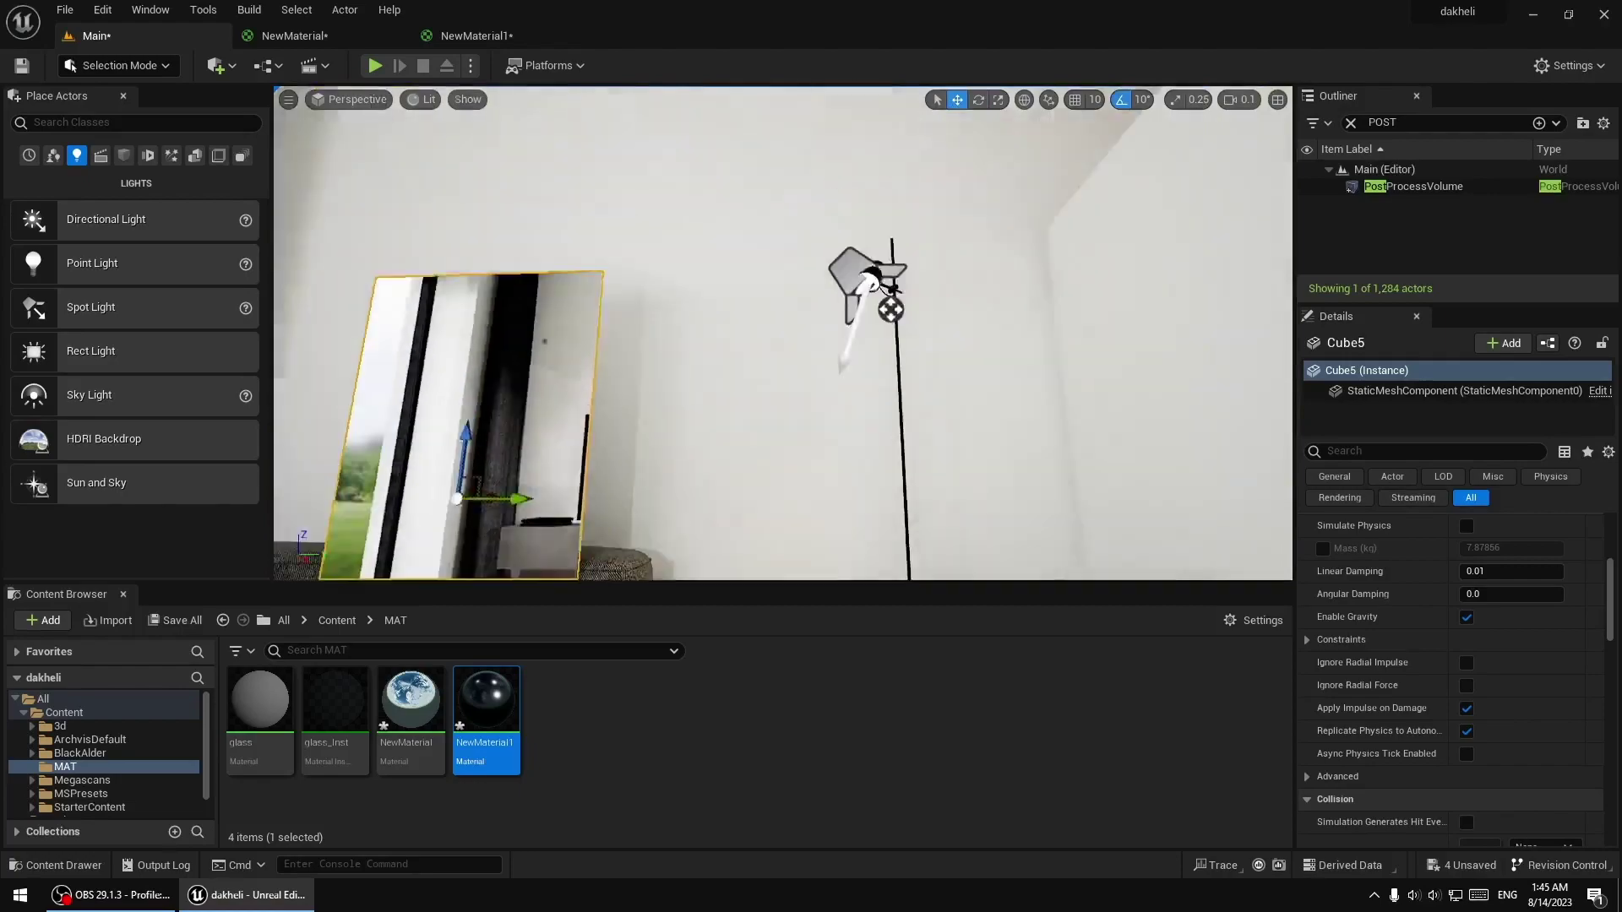
pyautogui.moveTo(668, 299); pyautogui.dragTo(751, 277)
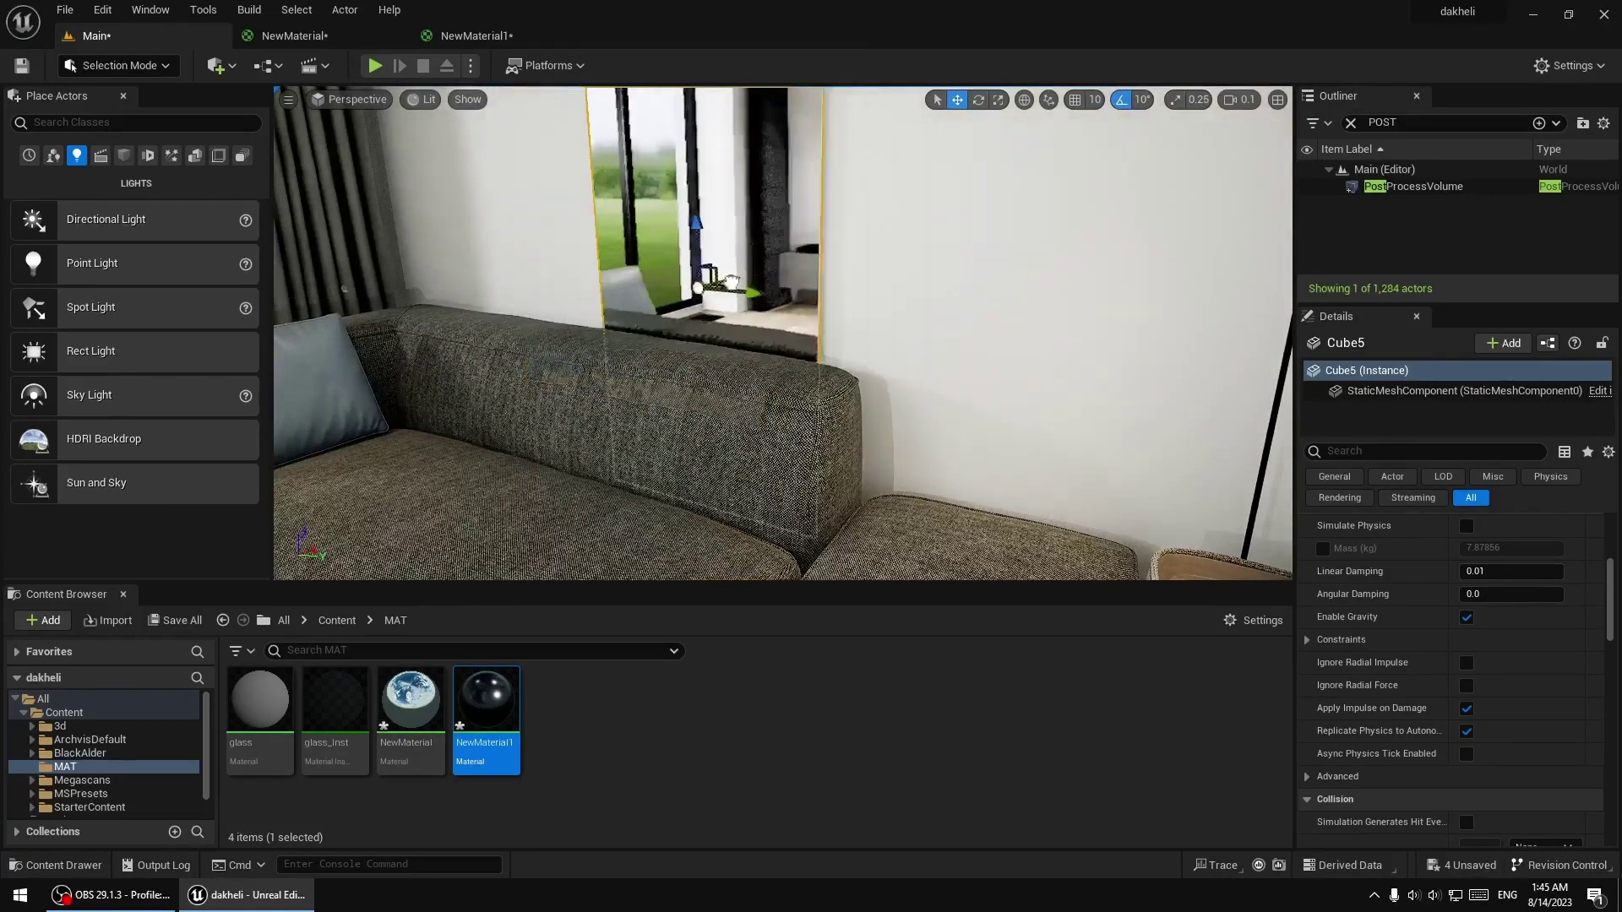
# Raise Cube5 higher above the sofa and check that it reflects the TV cabinet
pyautogui.moveTo(740, 278); pyautogui.dragTo(740, 279, button='right')
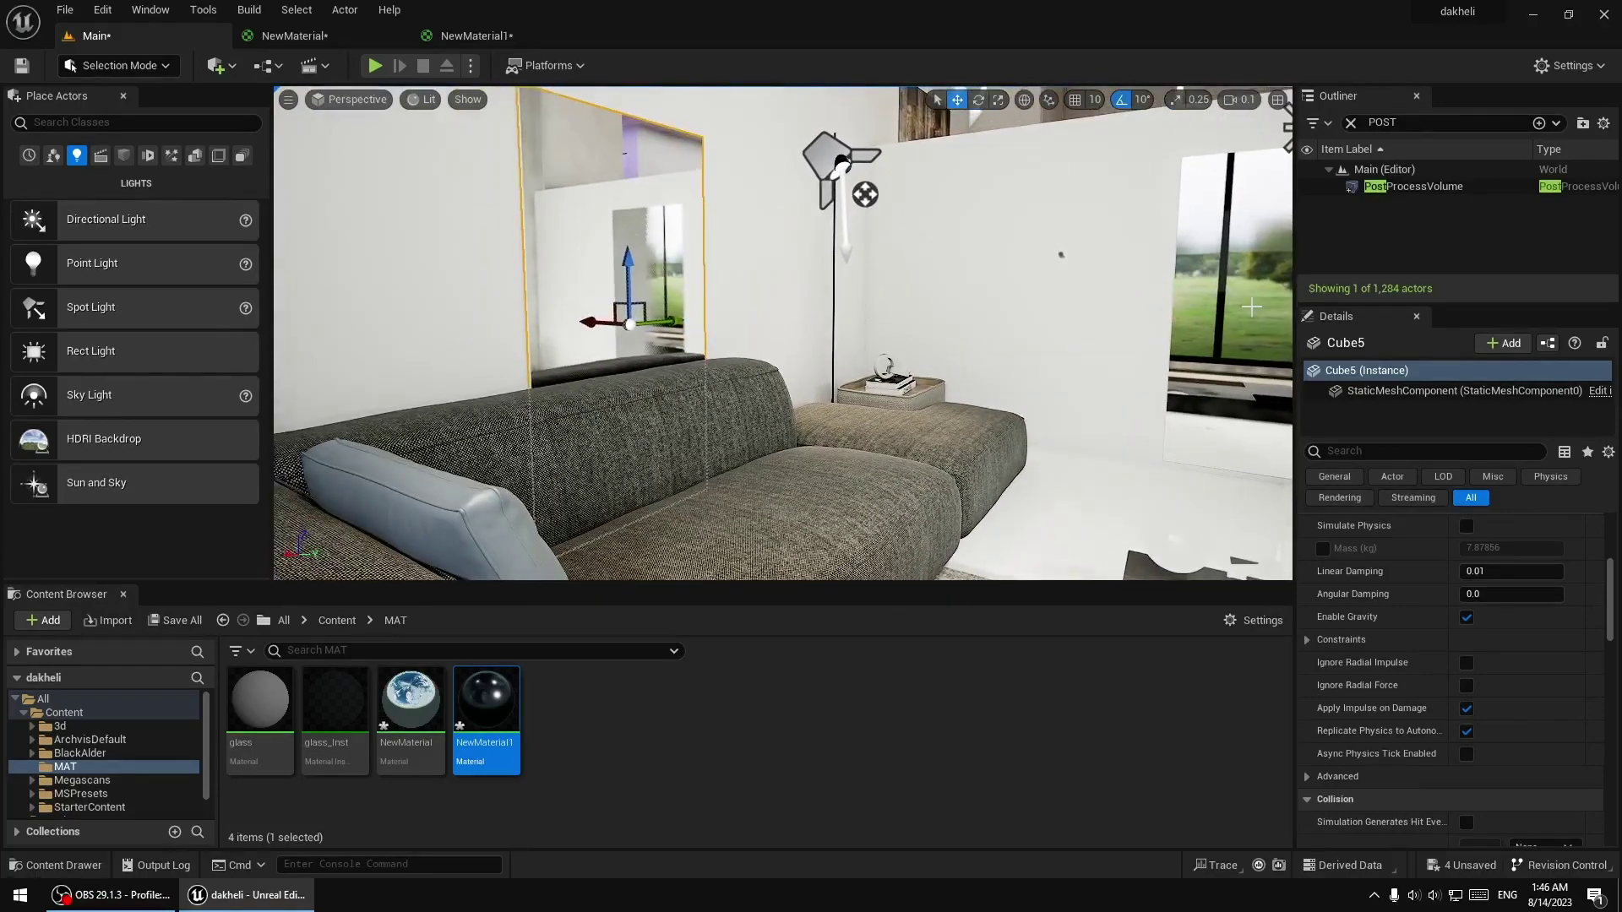
pyautogui.moveTo(740, 278); pyautogui.dragTo(740, 279, button='right')
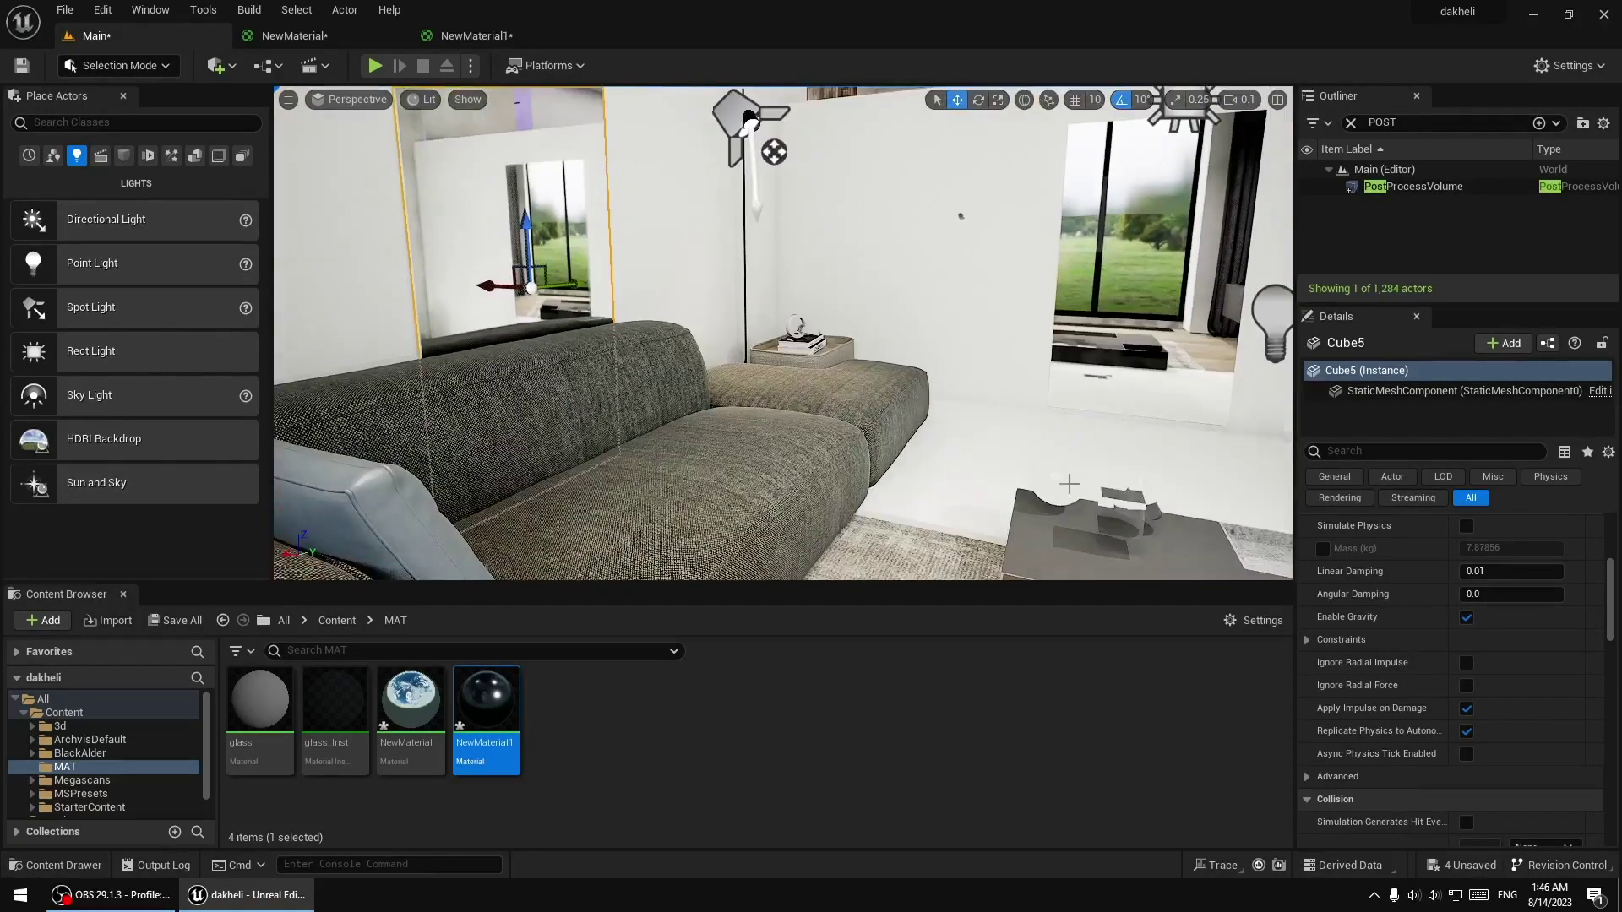
pyautogui.moveTo(1115, 328); pyautogui.dragTo(1116, 329, button='right')
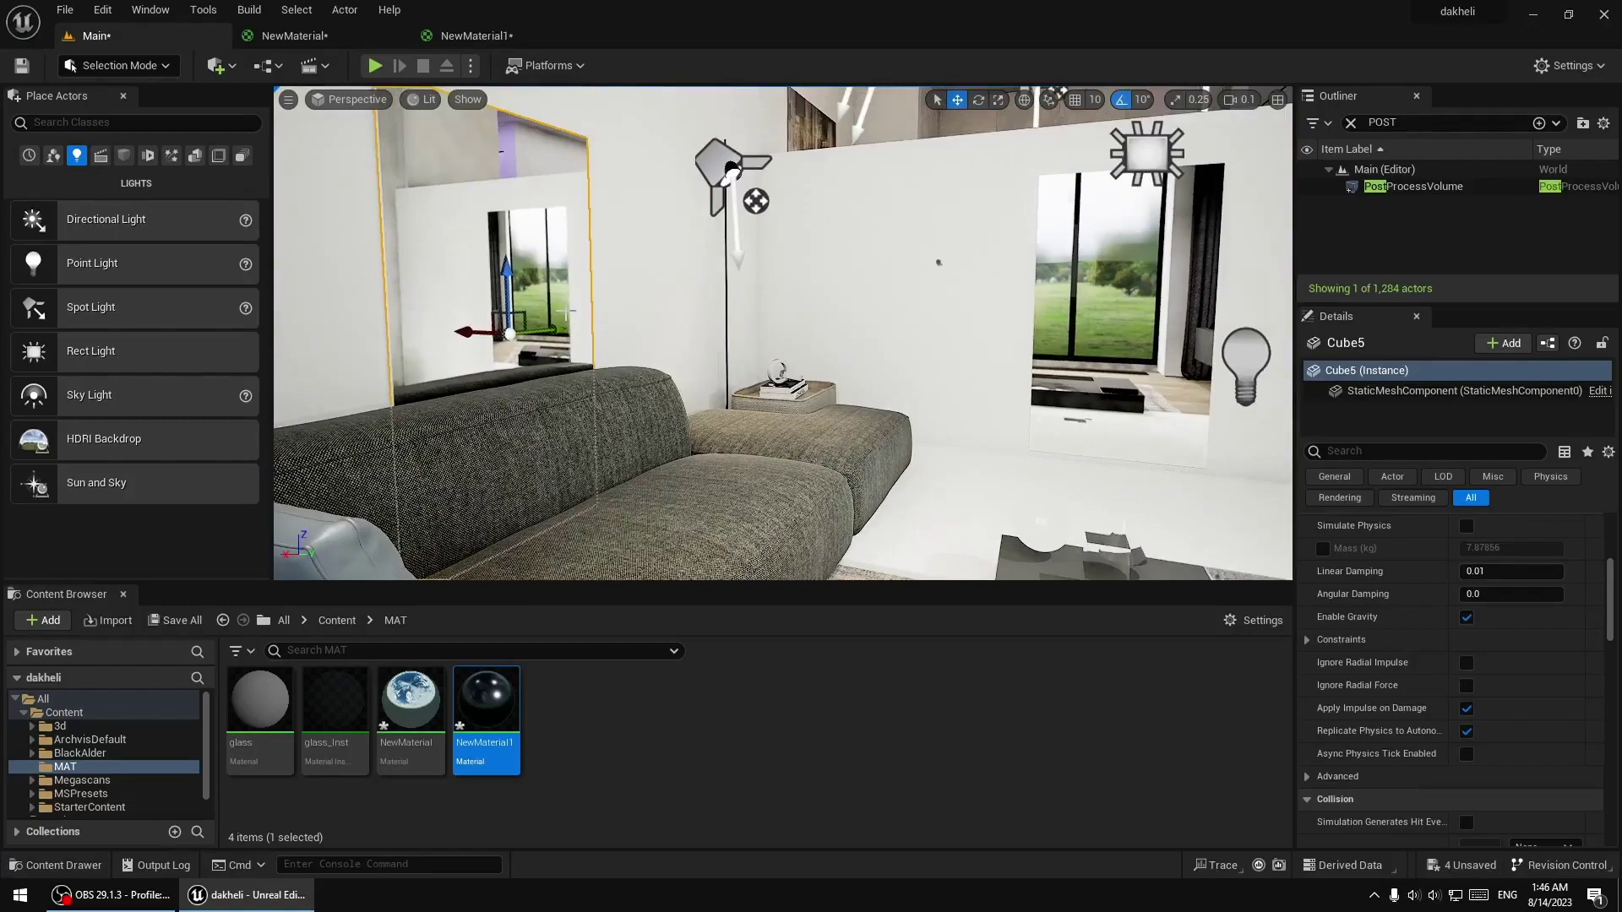
pyautogui.moveTo(1115, 329); pyautogui.dragTo(1115, 328, button='right')
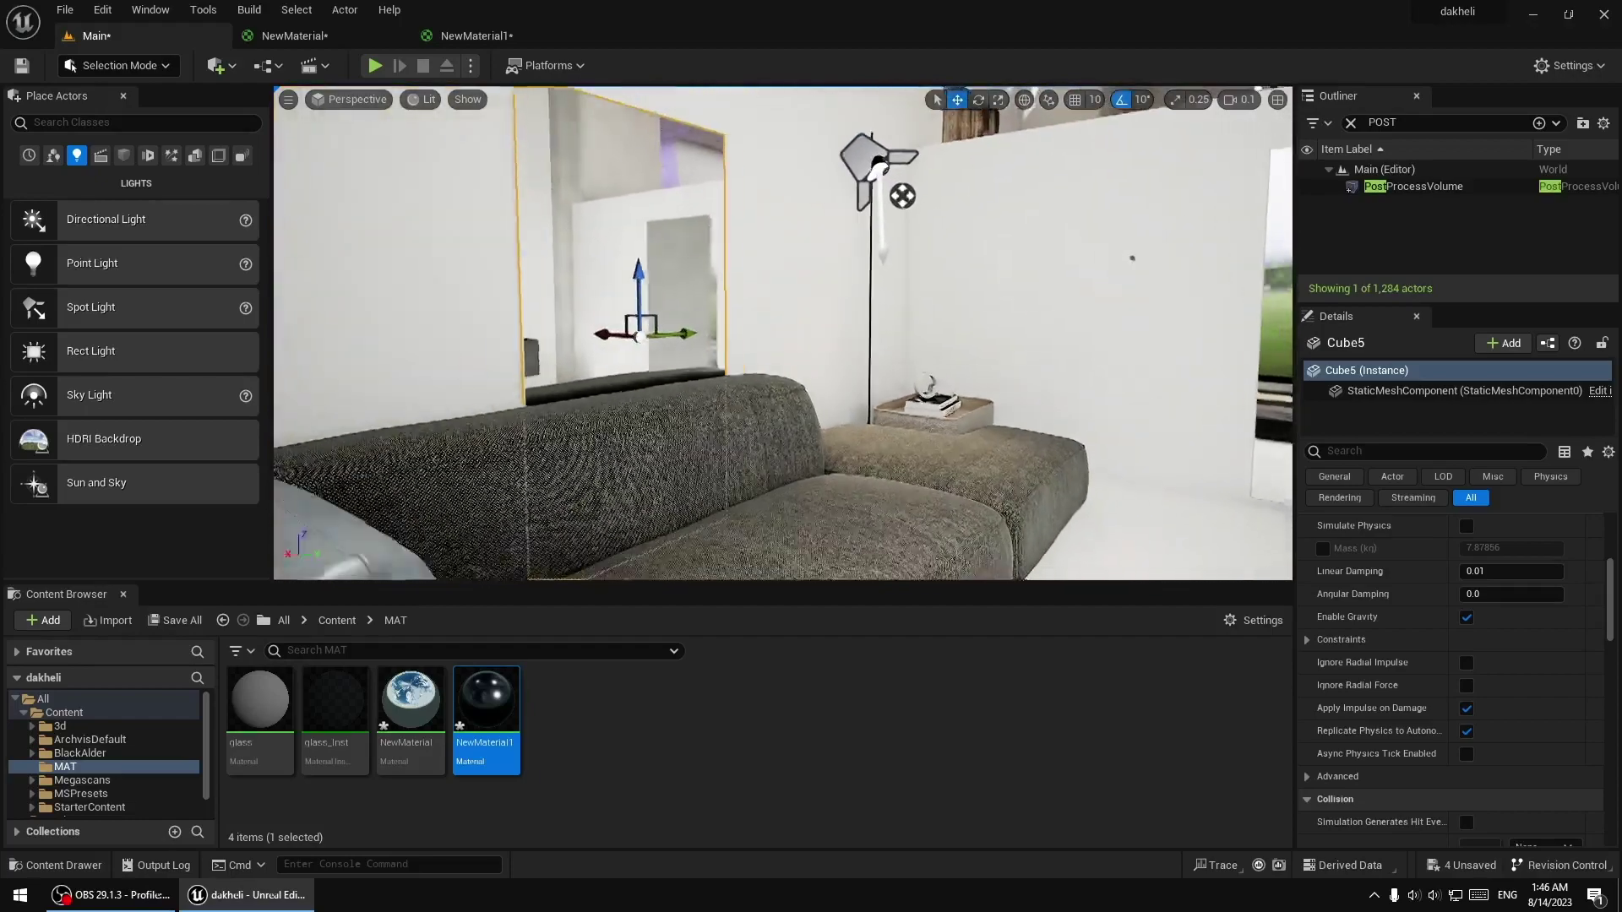
pyautogui.moveTo(645, 376); pyautogui.dragTo(645, 375, button='right')
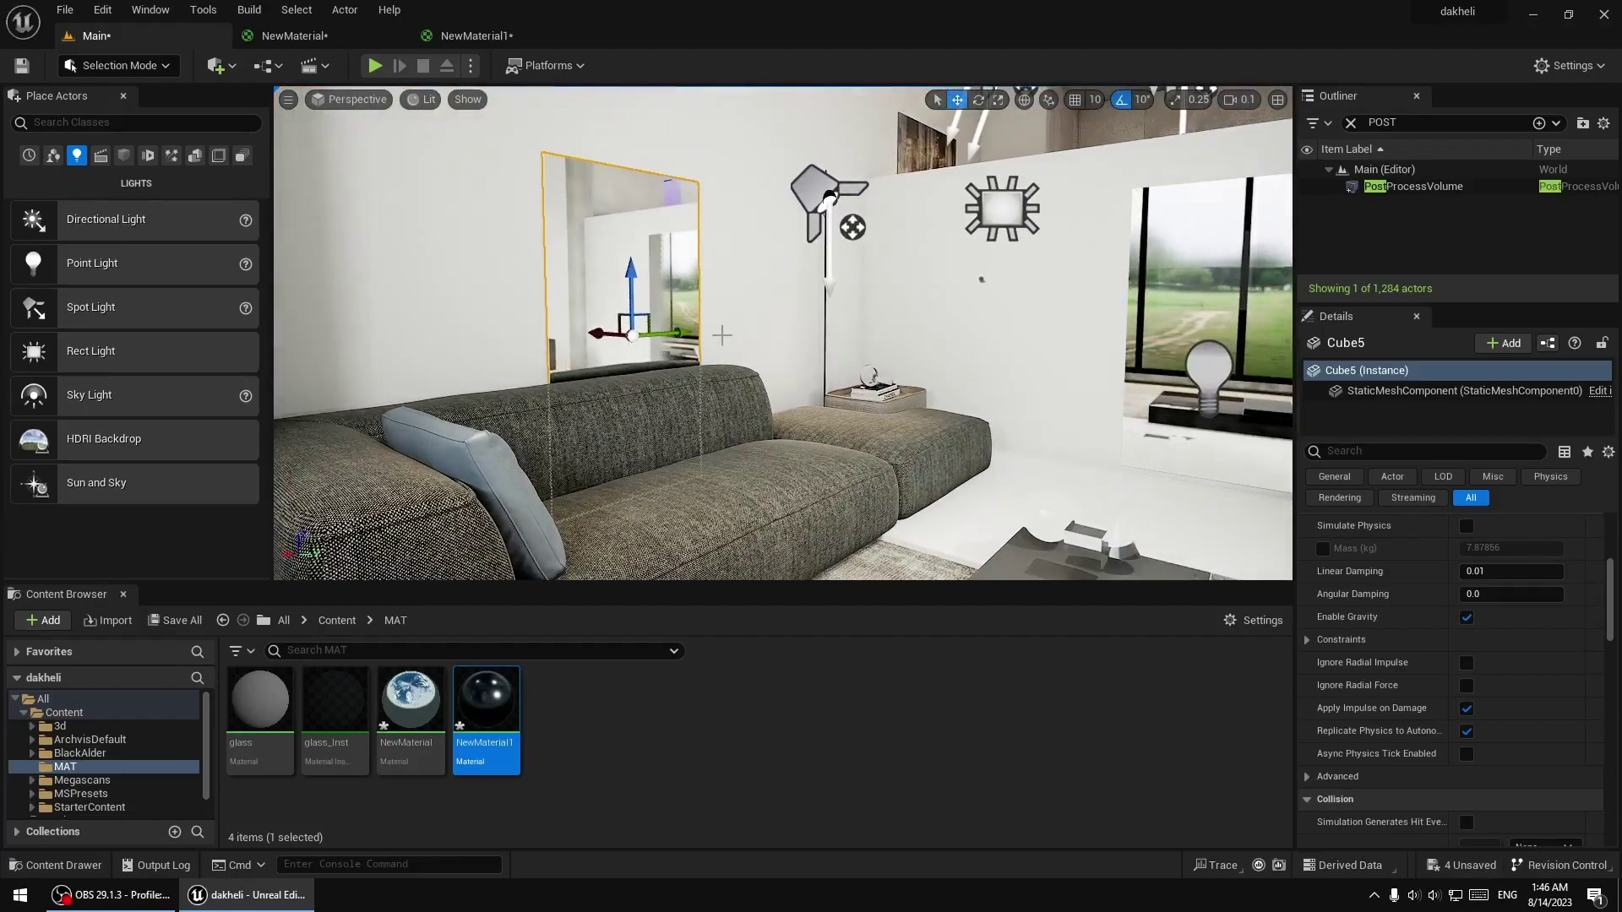
pyautogui.moveTo(723, 336); pyautogui.dragTo(722, 335, button='right')
pyautogui.moveTo(626, 266); pyautogui.dragTo(626, 206)
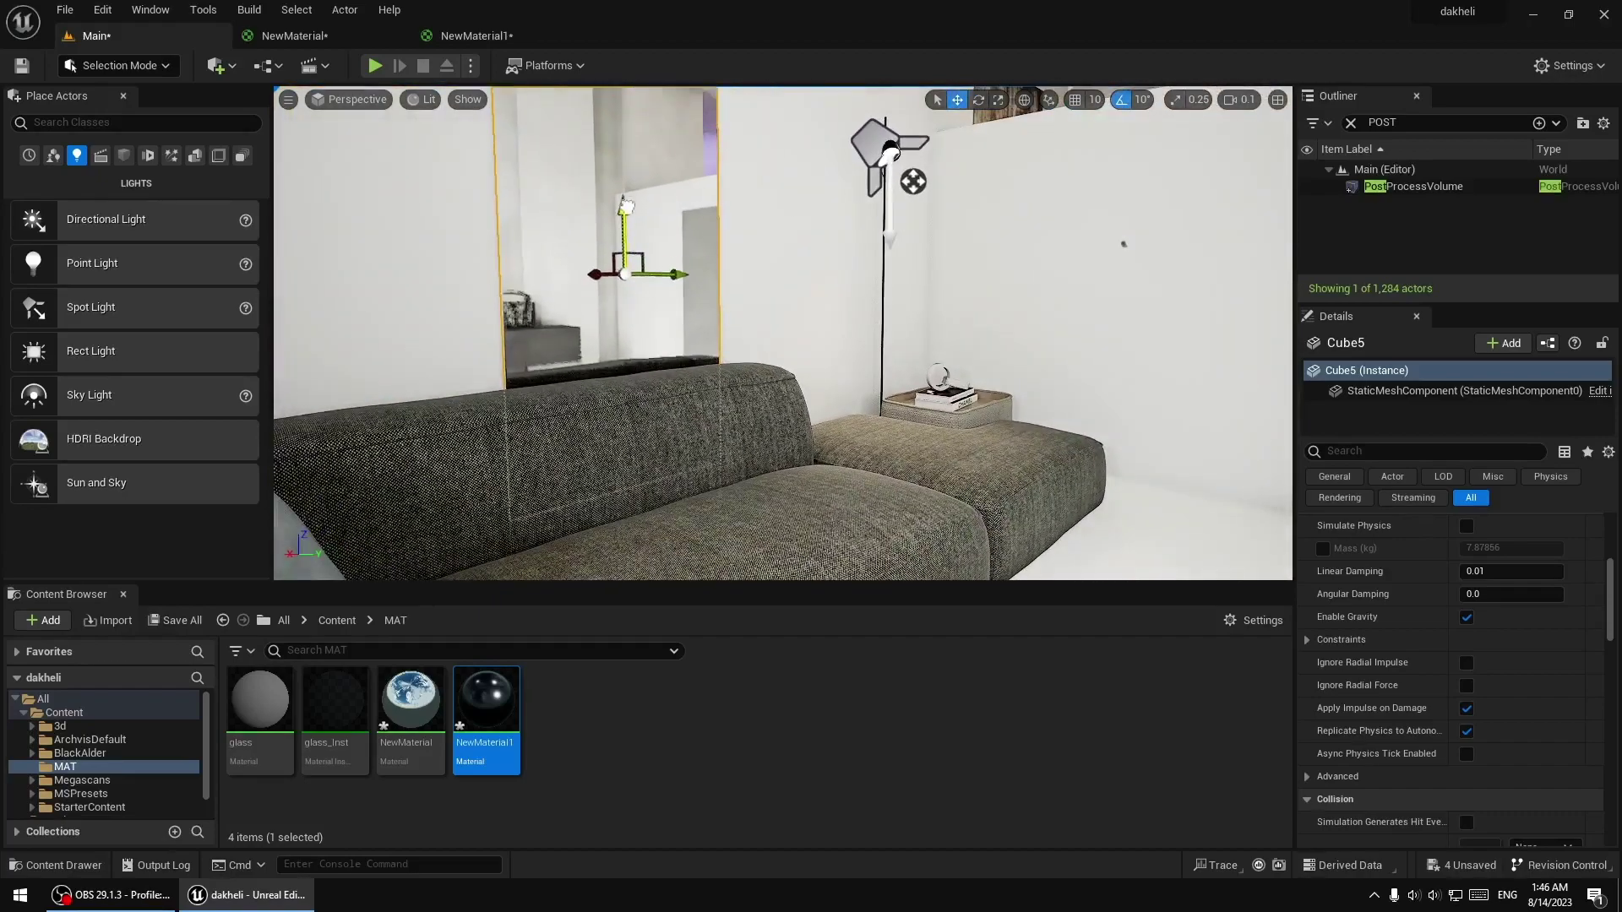
pyautogui.moveTo(704, 267); pyautogui.dragTo(759, 299, button='right')
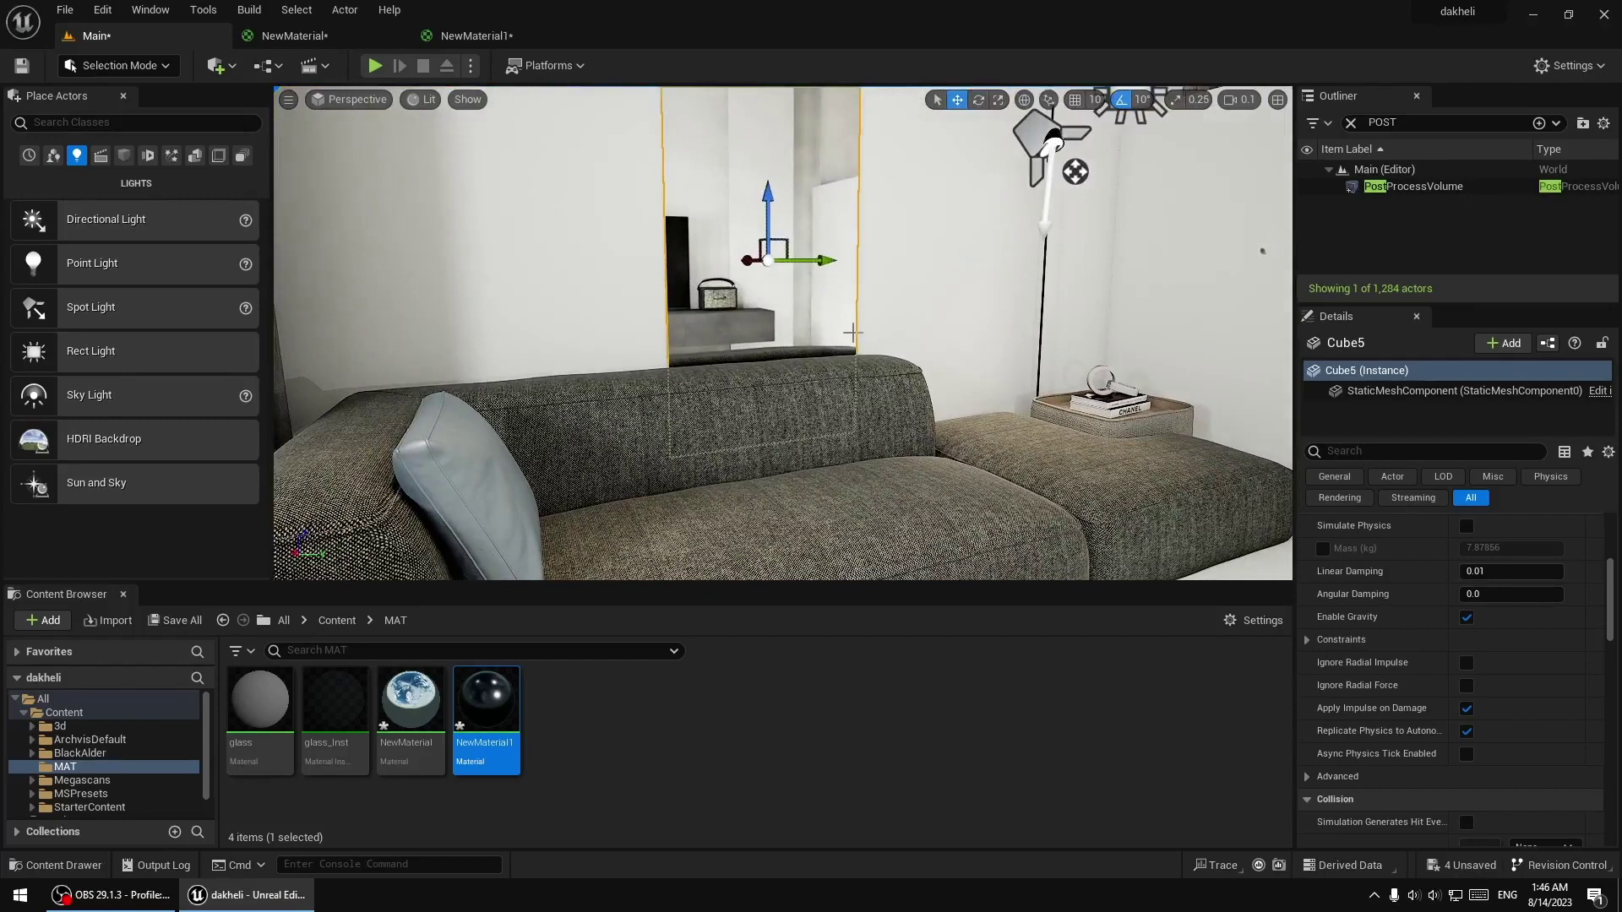
pyautogui.moveTo(887, 384); pyautogui.dragTo(887, 384, button='right')
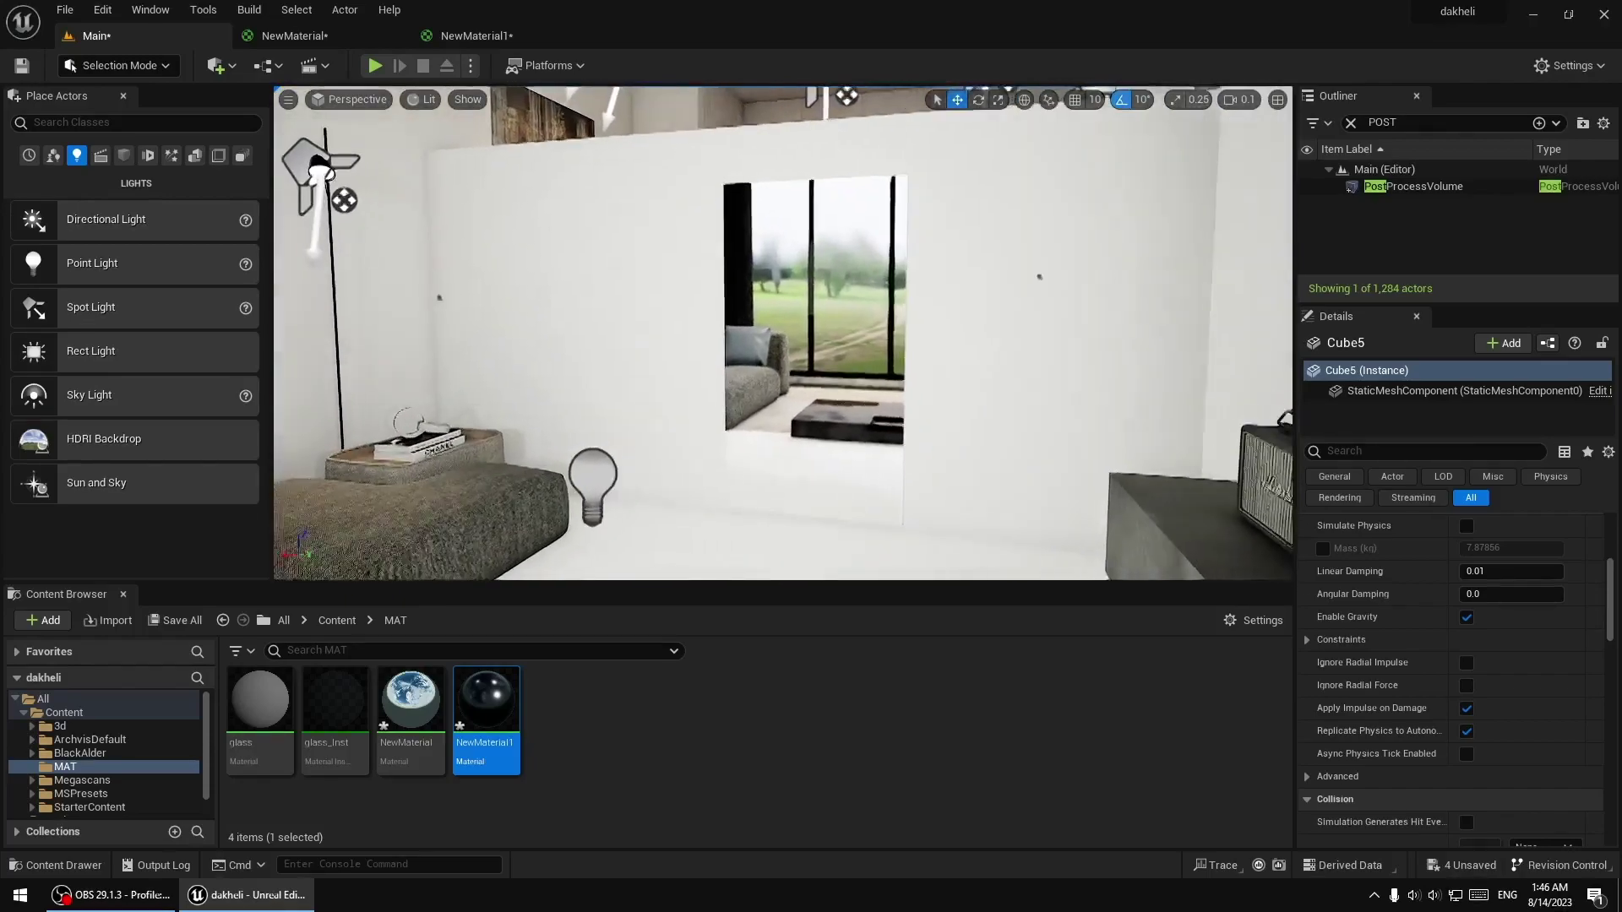